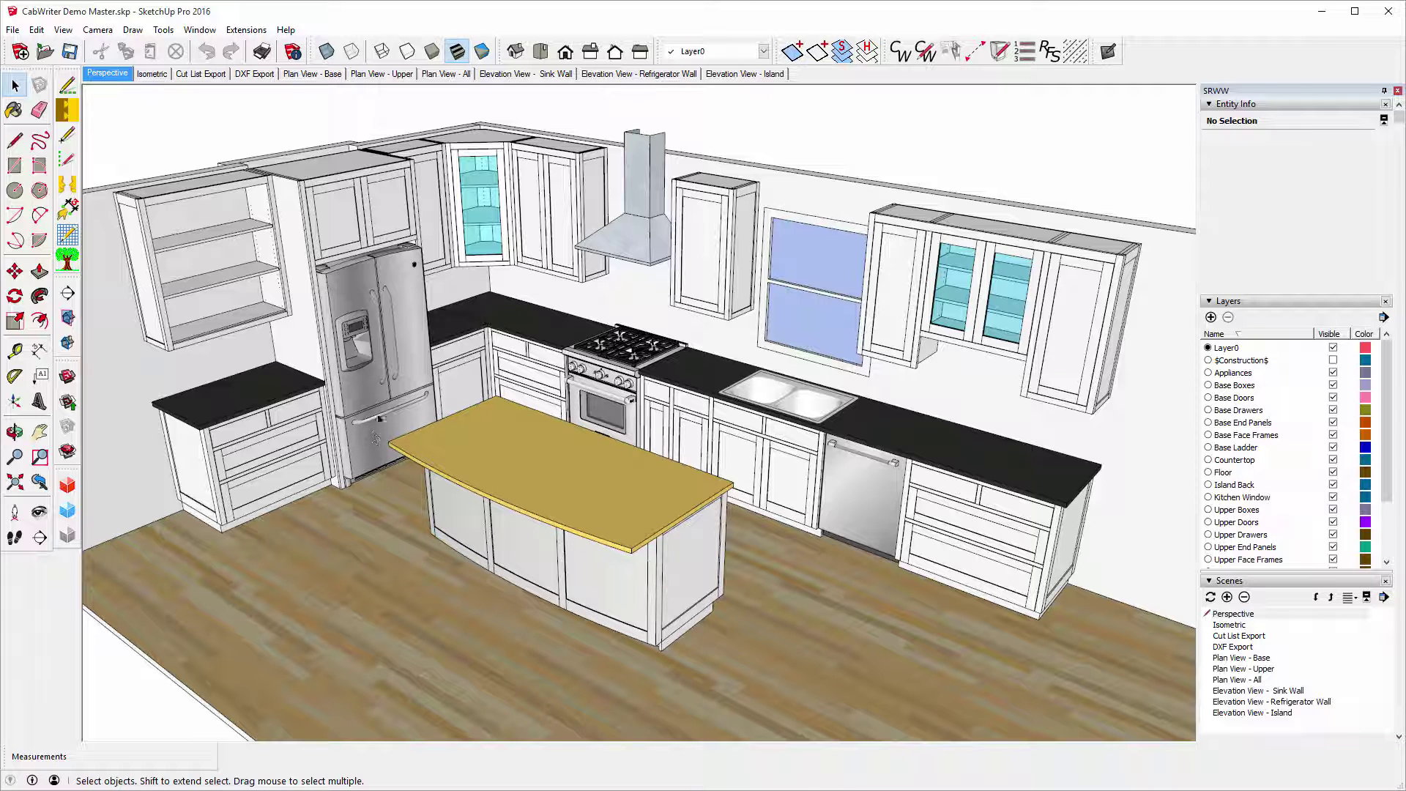
# Select the whole upper corner cabinet, glass door included, using CabWriter's Select Cabinet command on its top rail.
pyautogui.scroll(3, 333, 264)
pyautogui.scroll(5, 331, 263)
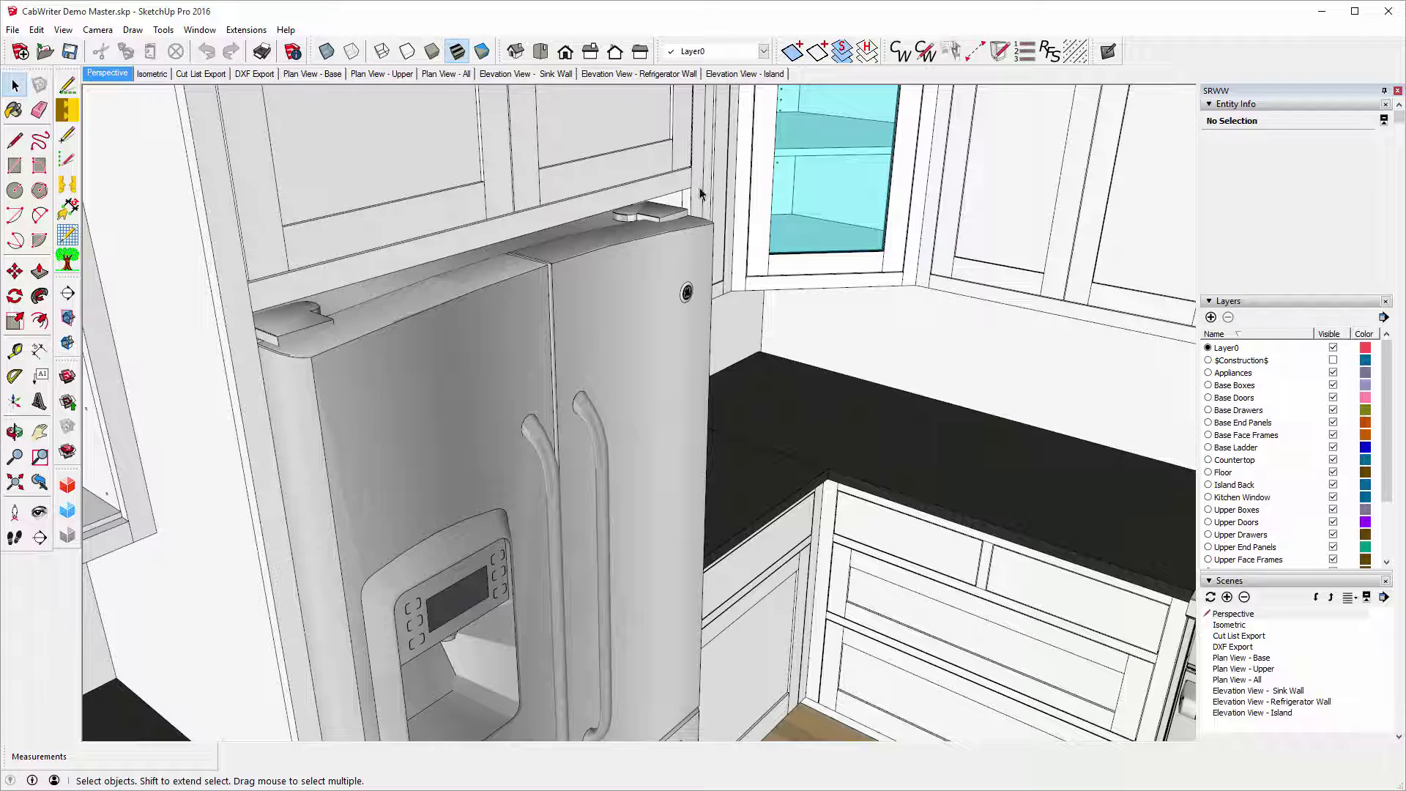
pyautogui.scroll(-4, 690, 315)
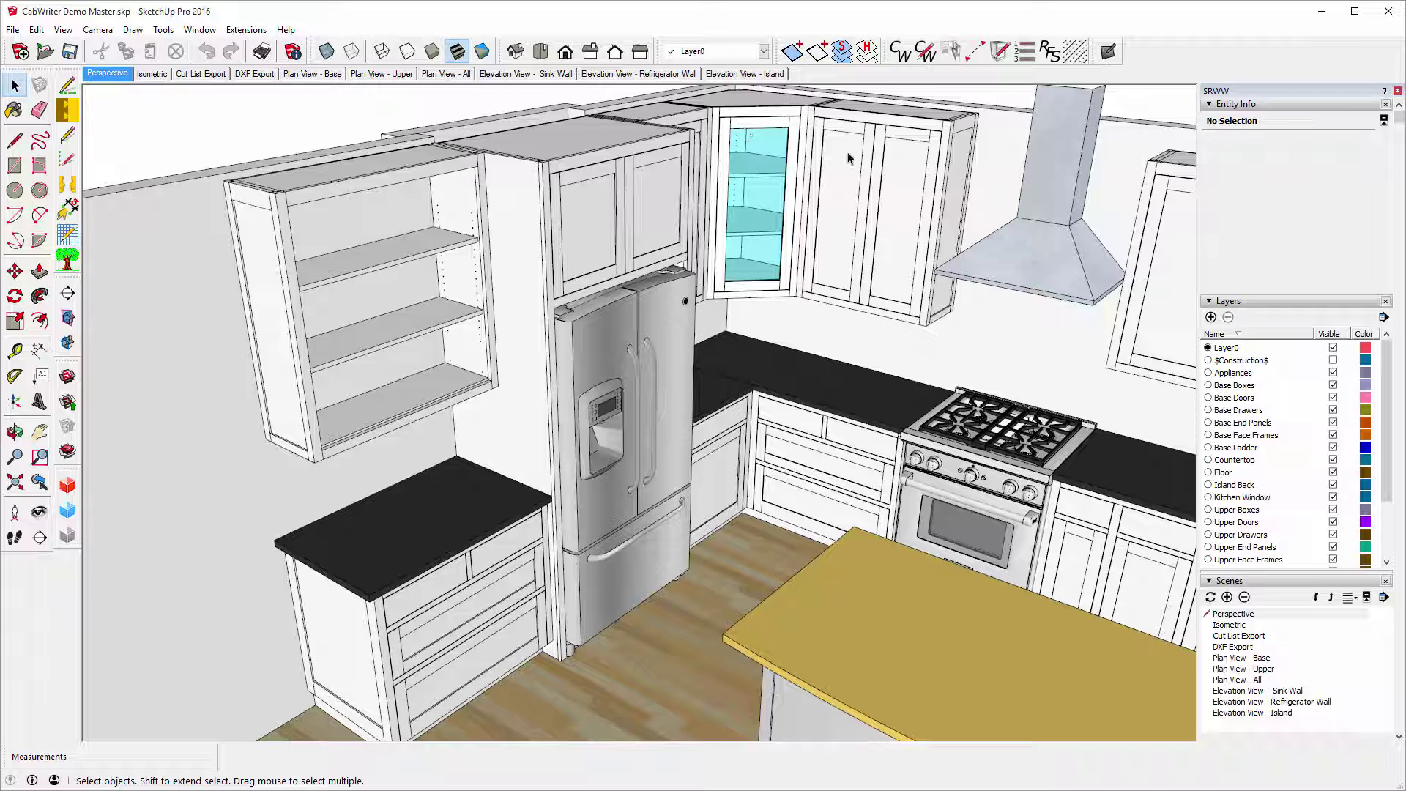
pyautogui.scroll(-3, 423, 432)
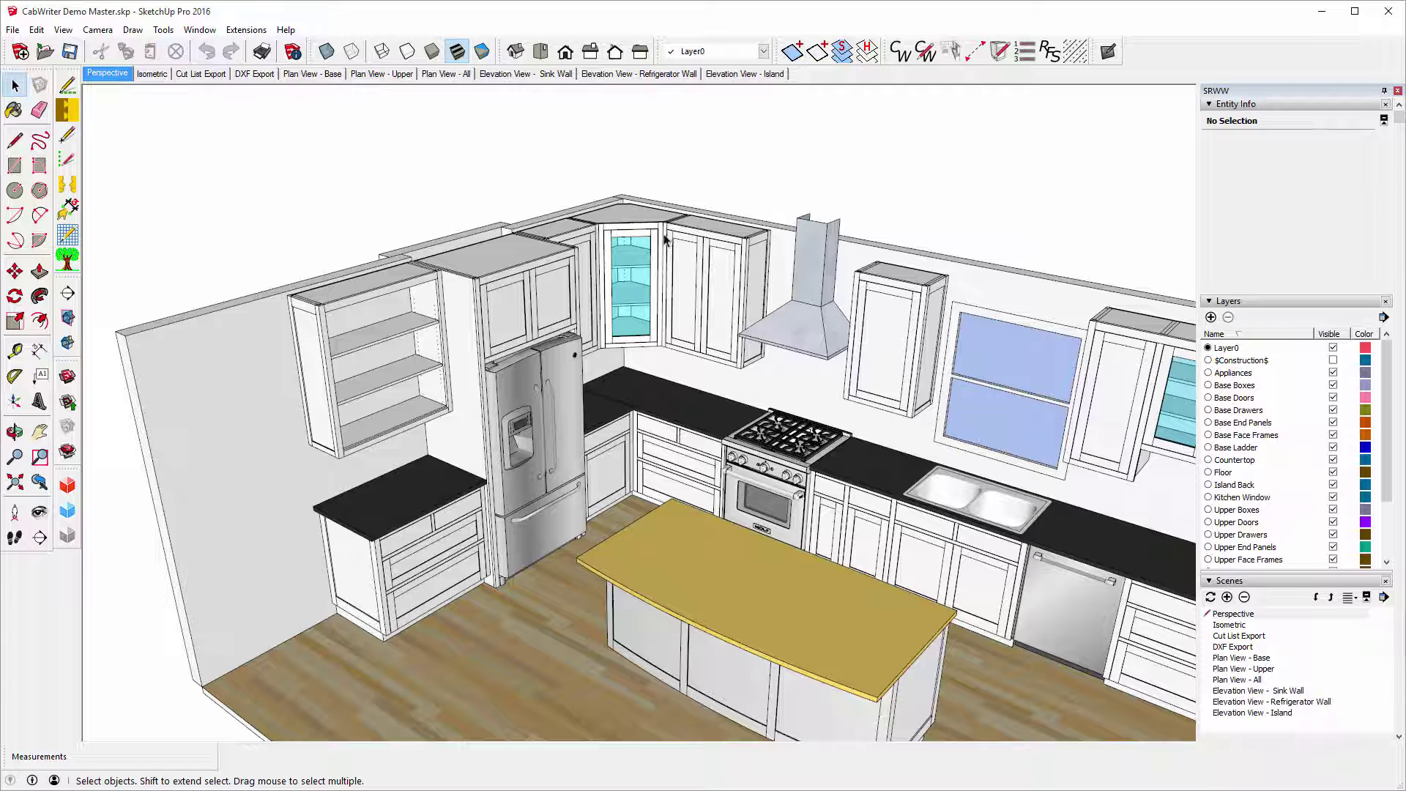
pyautogui.rightClick(635, 232)
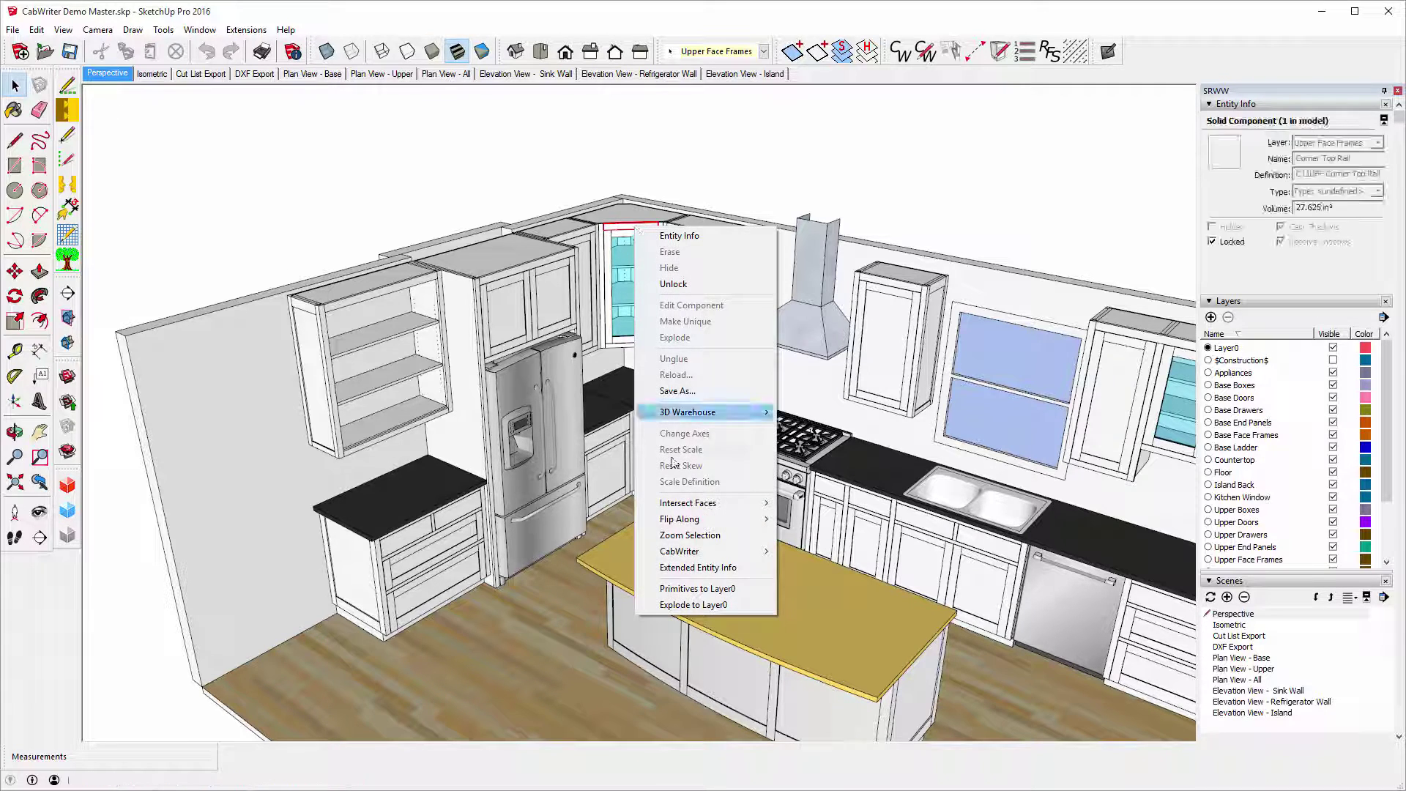
pyautogui.moveTo(674, 557)
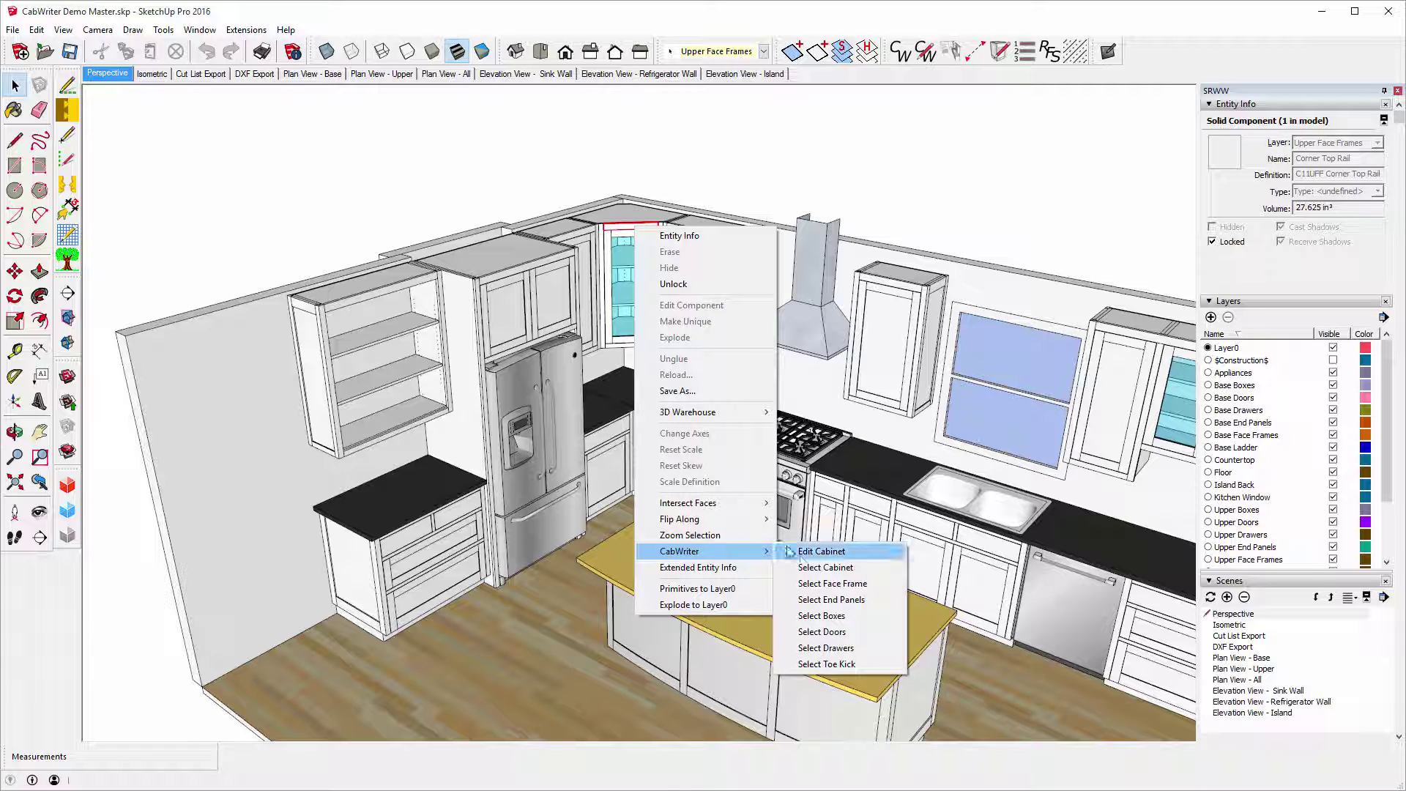
pyautogui.click(820, 577)
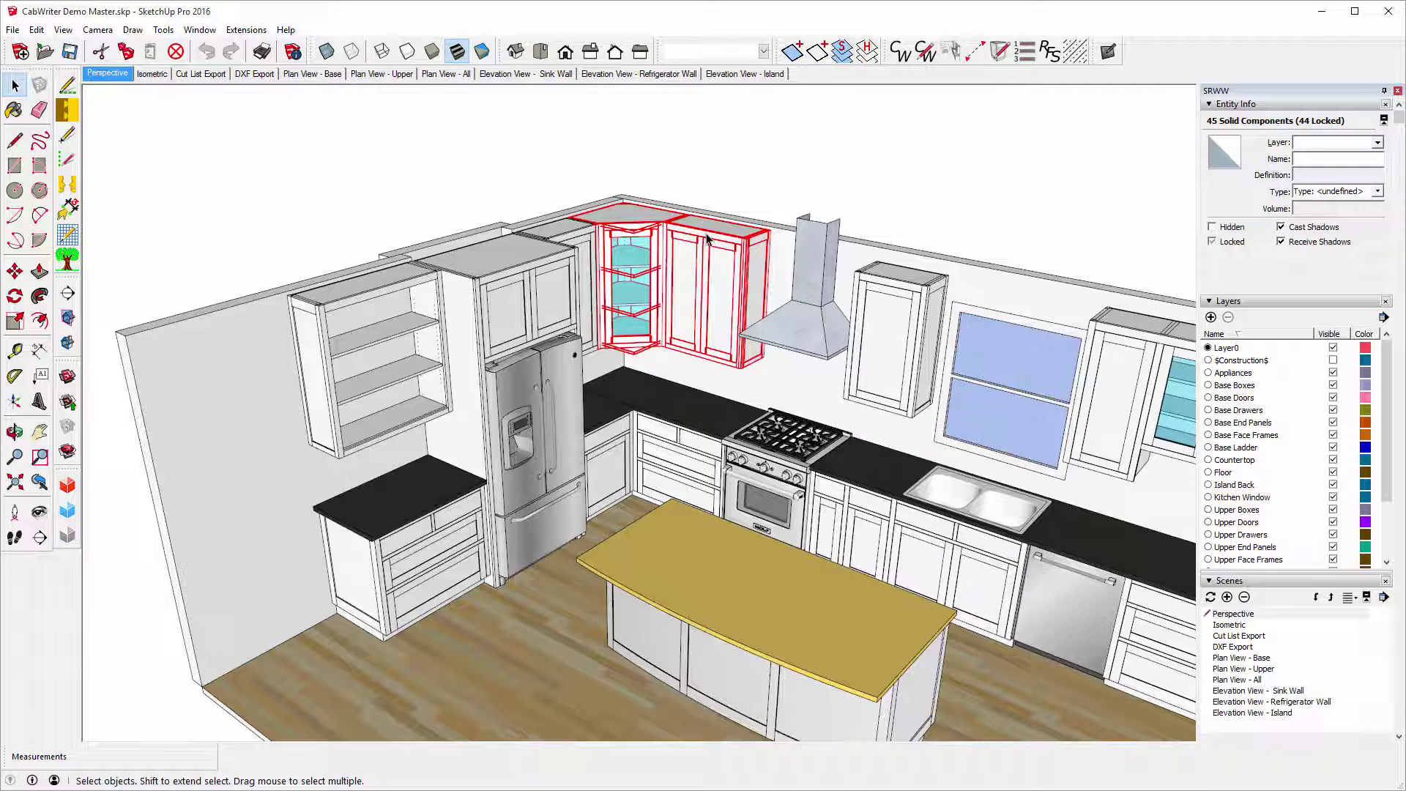
# Select the entire upper cabinet between the refrigerator cabinet and the corner cabinet with CabWriter's Select Cabinet command.
pyautogui.click(562, 233)
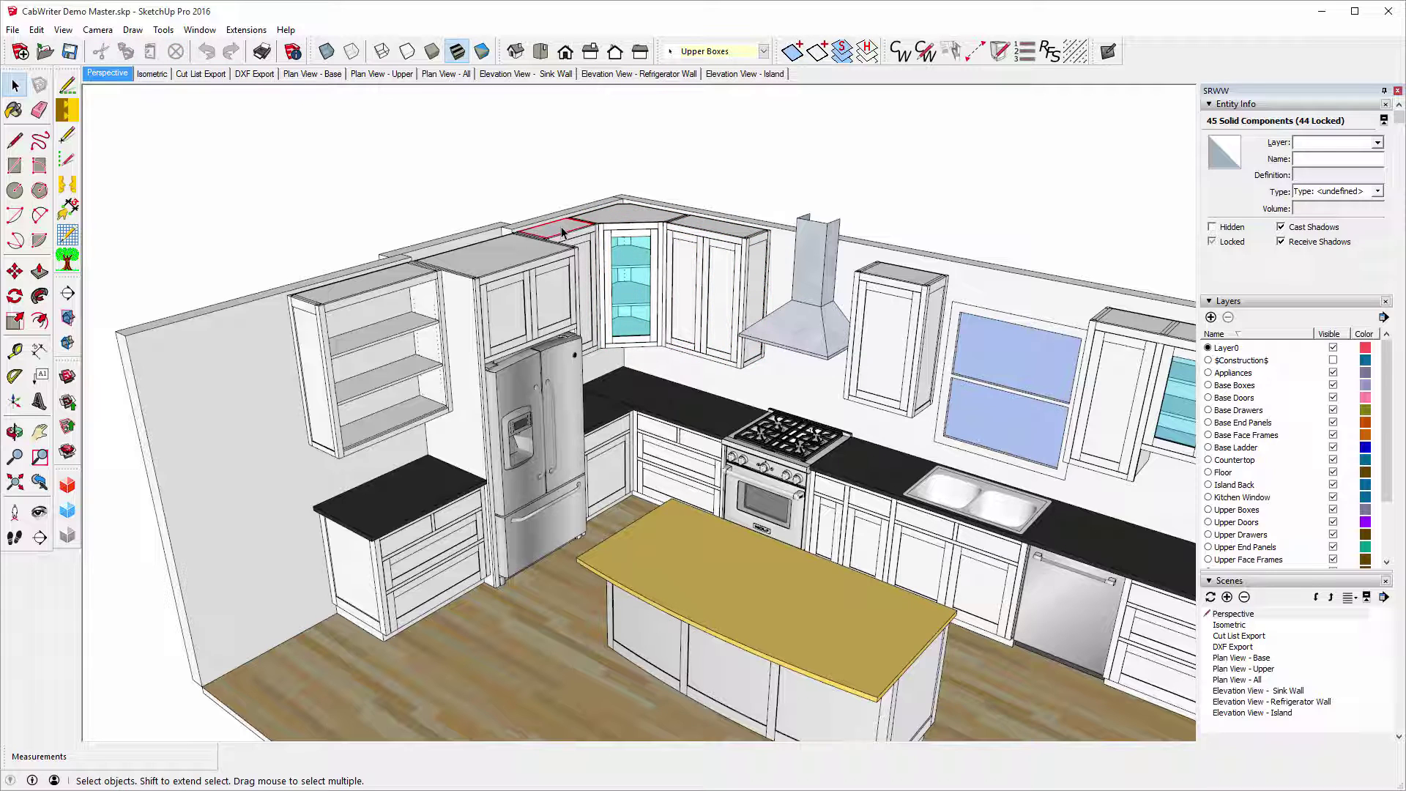
pyautogui.rightClick(562, 231)
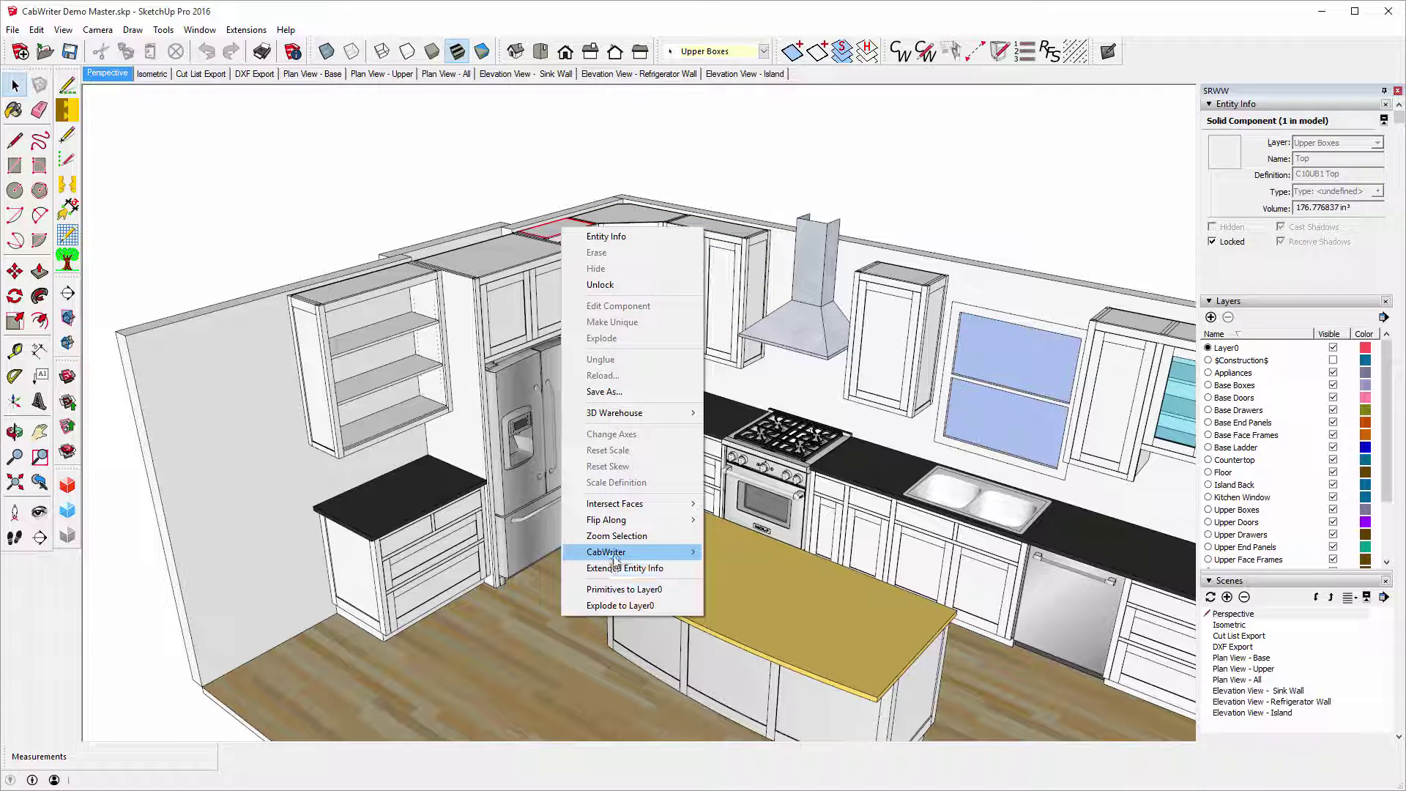
pyautogui.moveTo(614, 555)
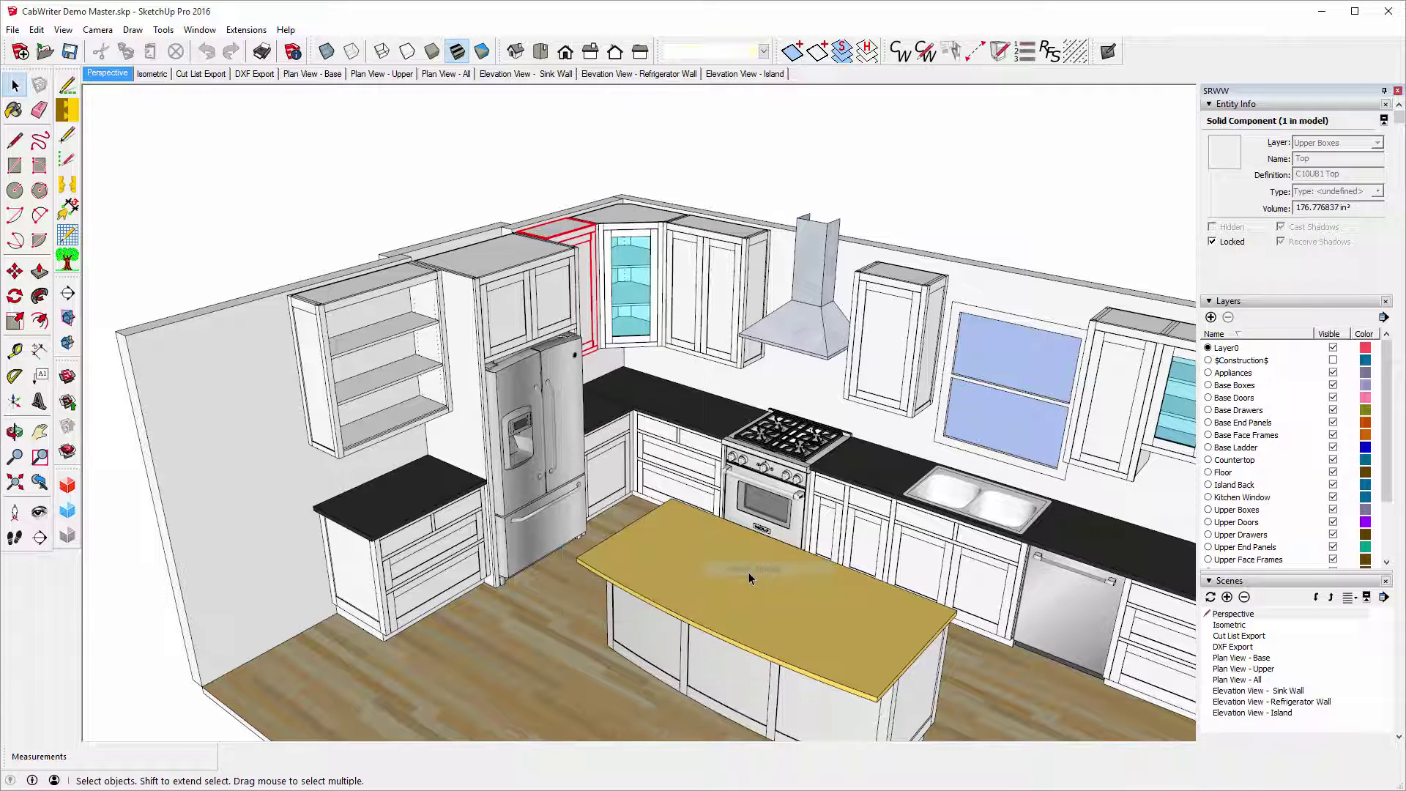
pyautogui.click(752, 570)
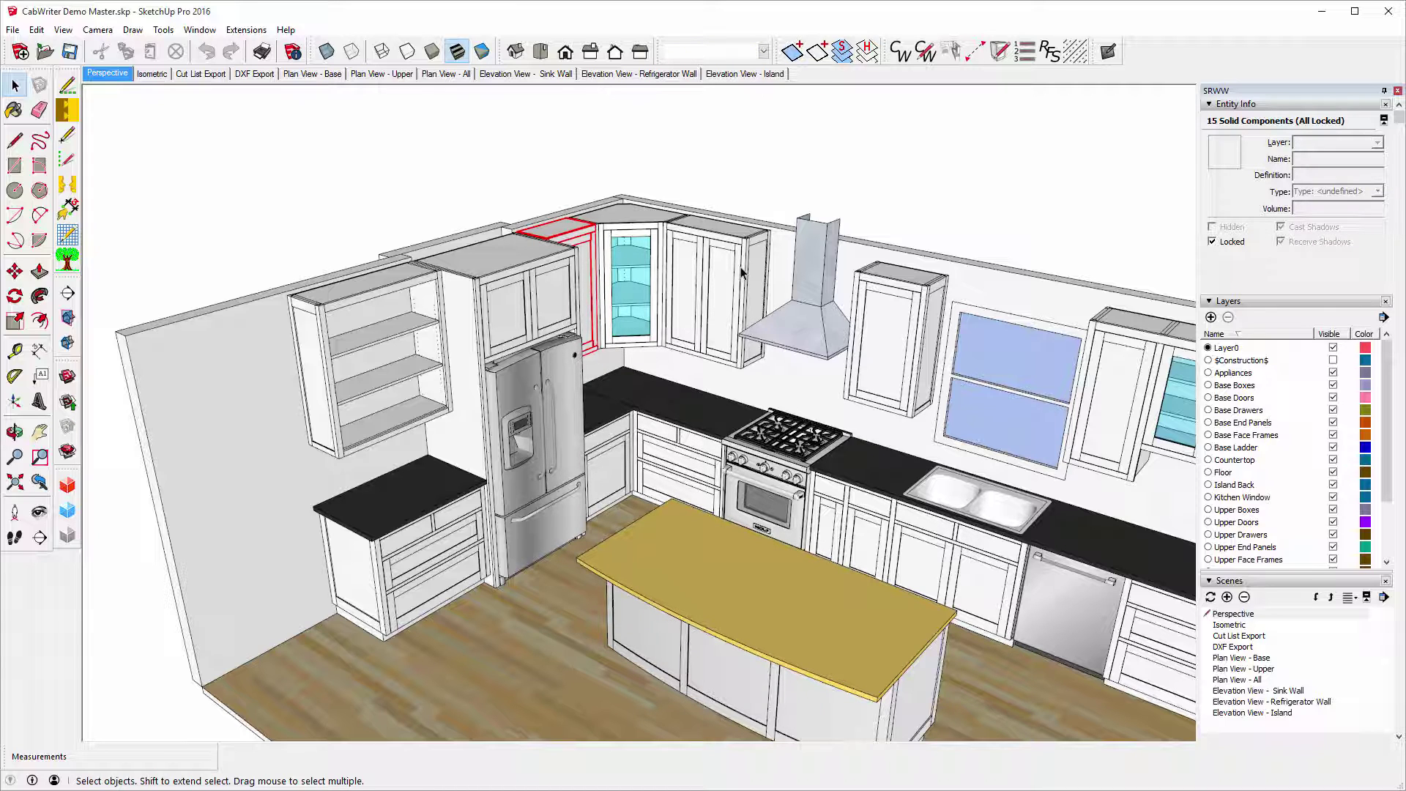
# Select the complete upper cabinet immediately right of the kitchen window with CabWriter's Select Cabinet command.
pyautogui.click(892, 339)
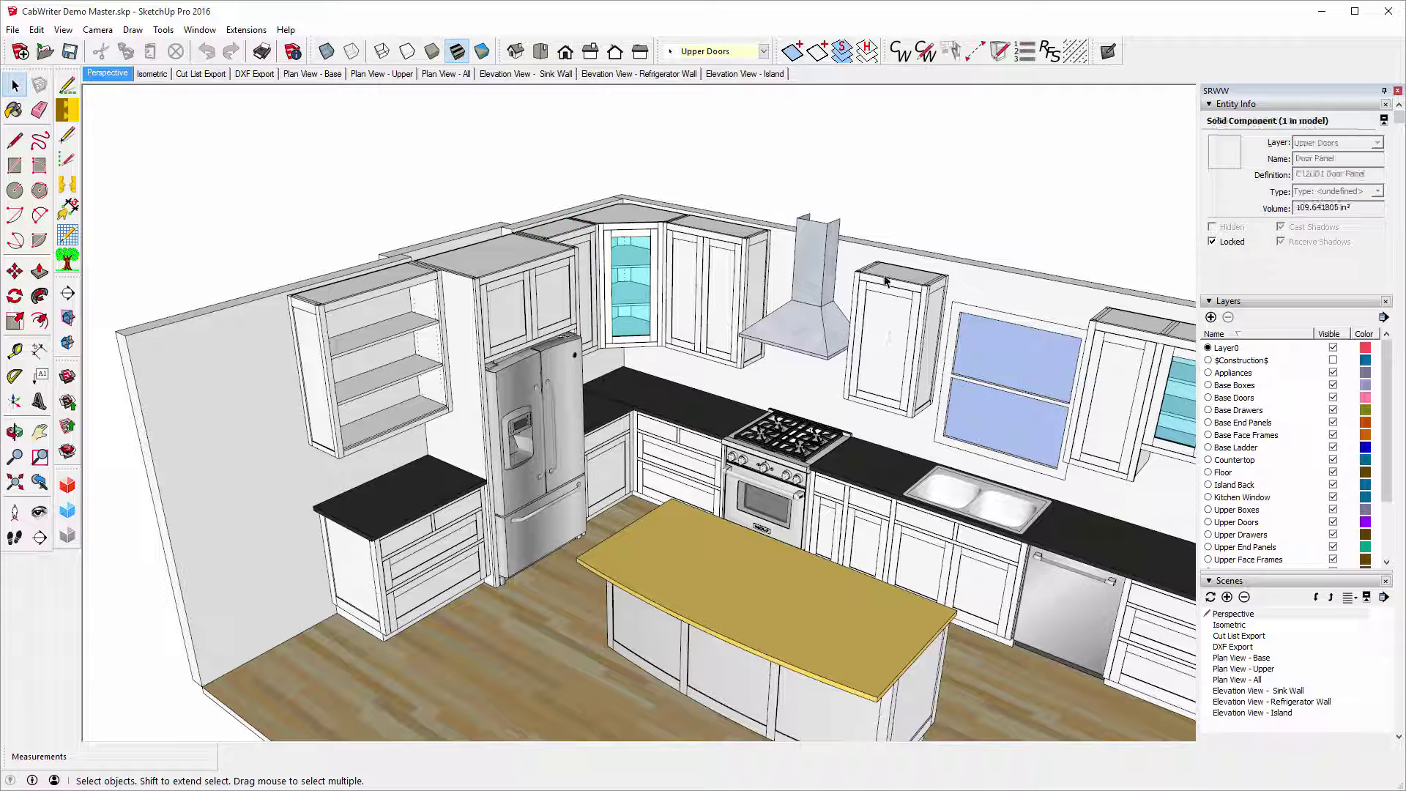
pyautogui.scroll(-3, 748, 379)
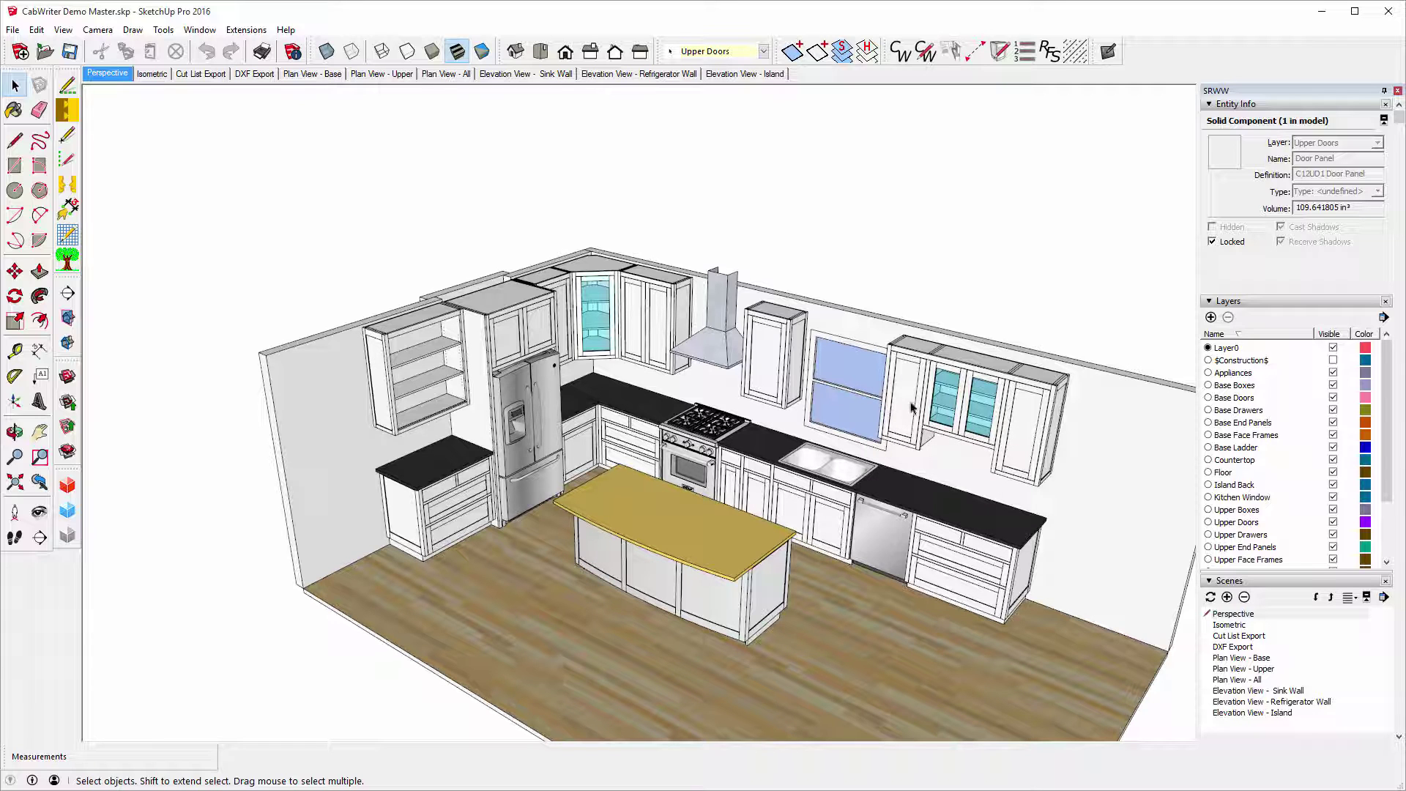
pyautogui.click(905, 353)
pyautogui.rightClick(906, 353)
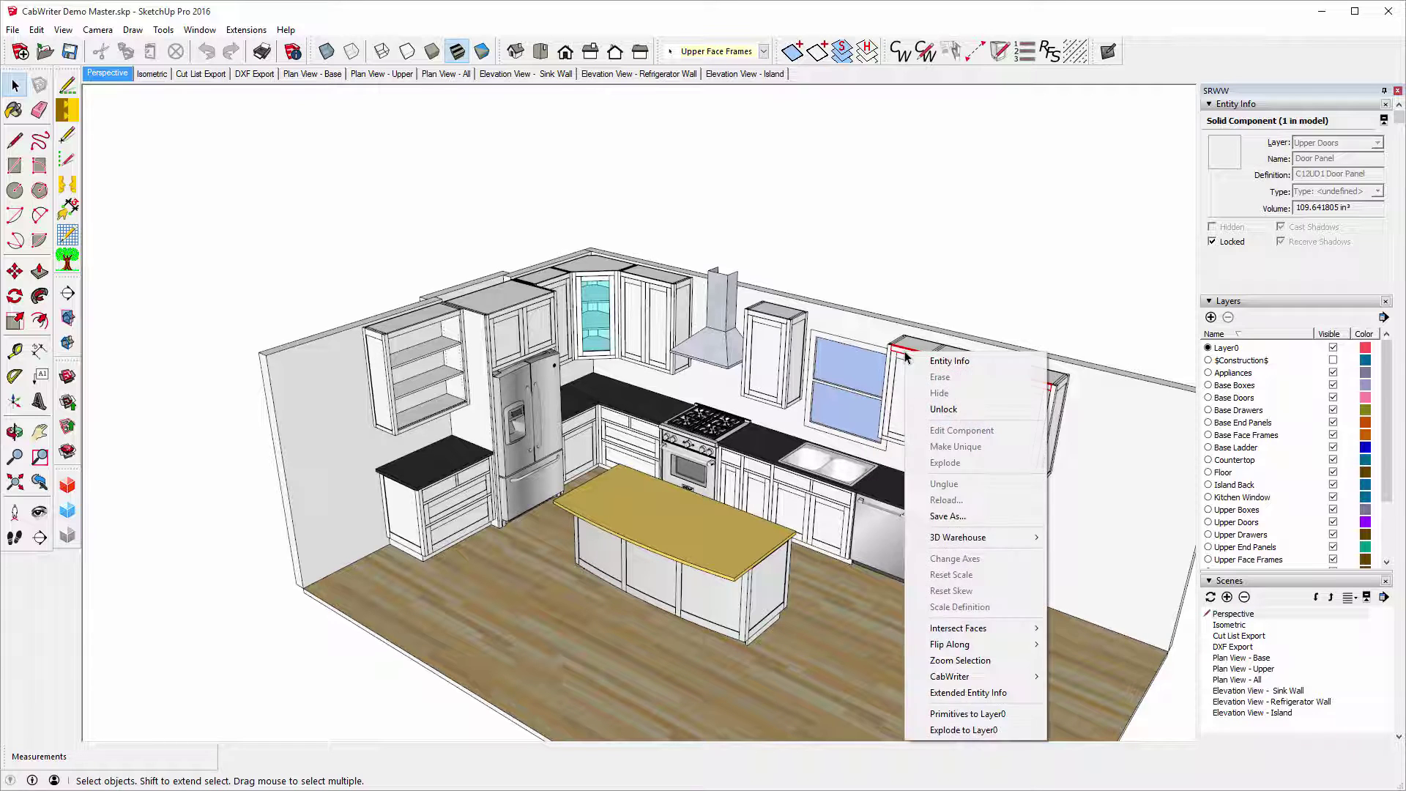
pyautogui.moveTo(970, 678)
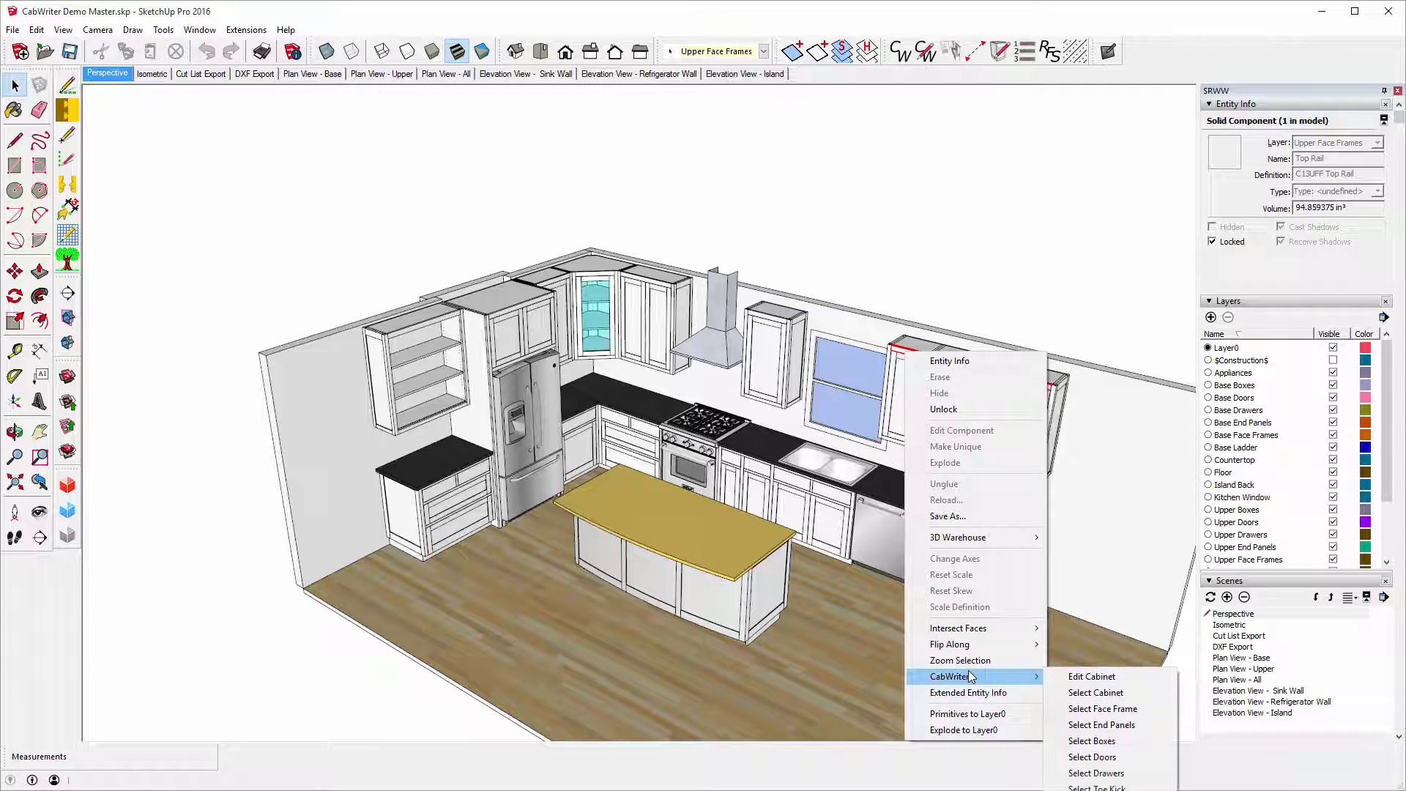
pyautogui.click(1085, 693)
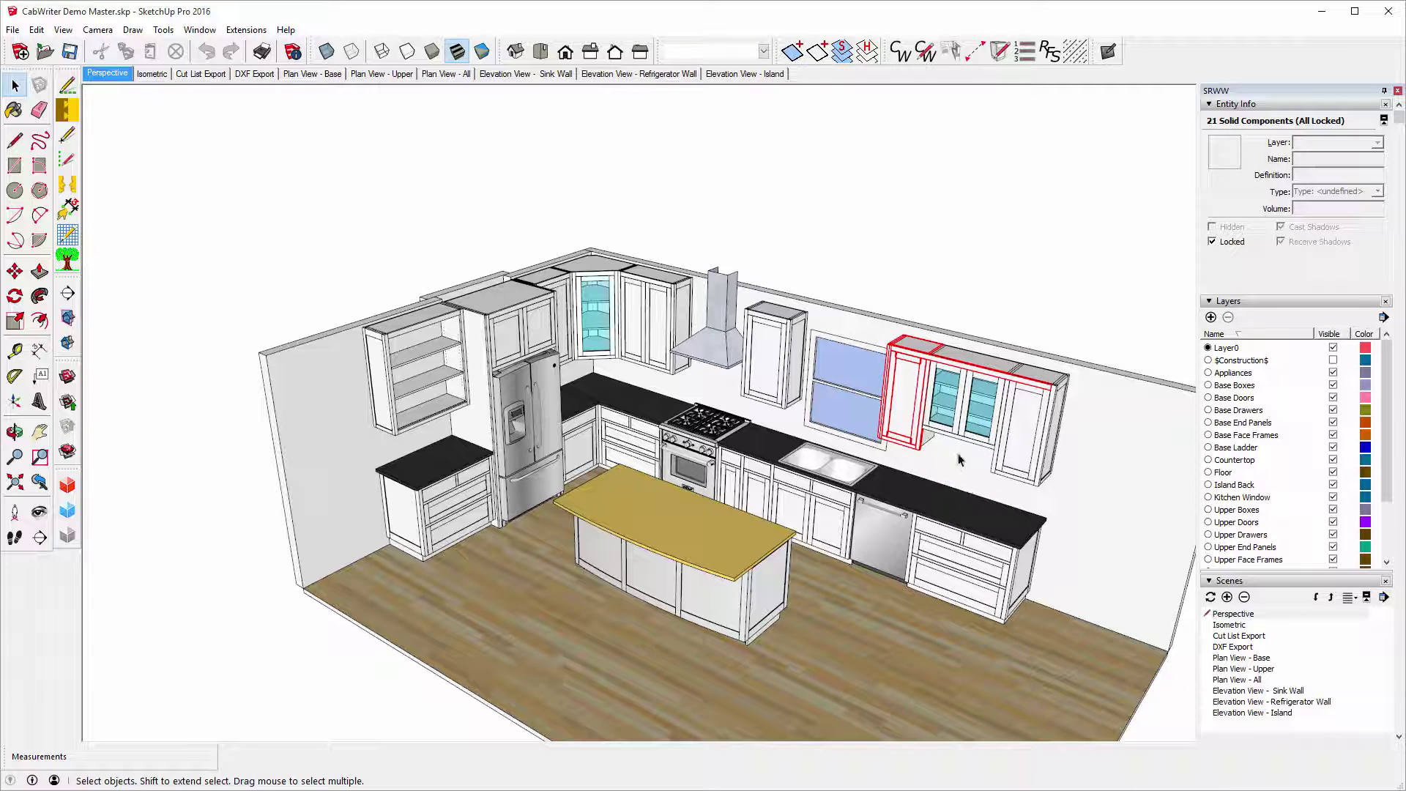
# Select the whole glass-door upper cabinet on the sink wall with CabWriter's Select Cabinet command.
pyautogui.click(978, 362)
pyautogui.rightClick(977, 362)
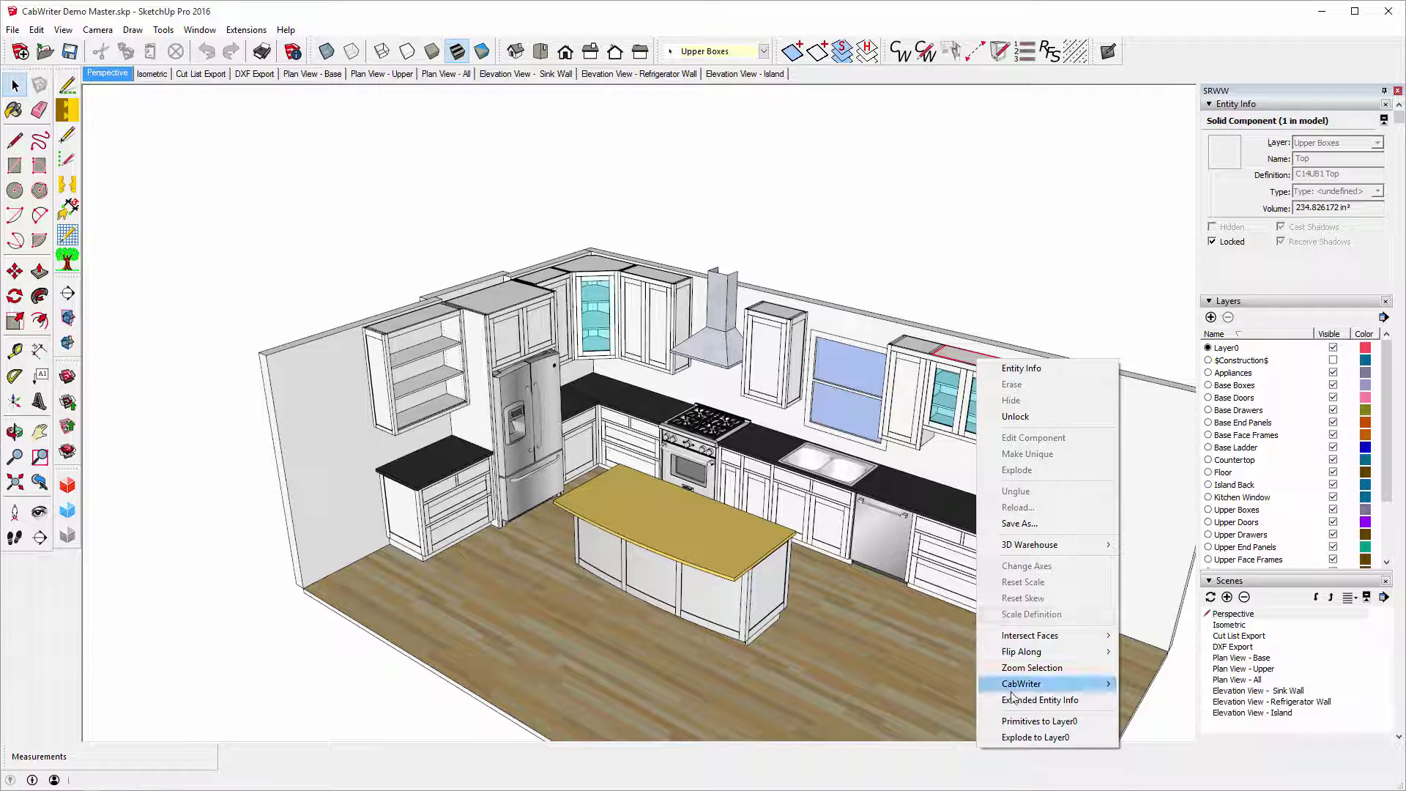
pyautogui.moveTo(1055, 683)
pyautogui.click(1142, 700)
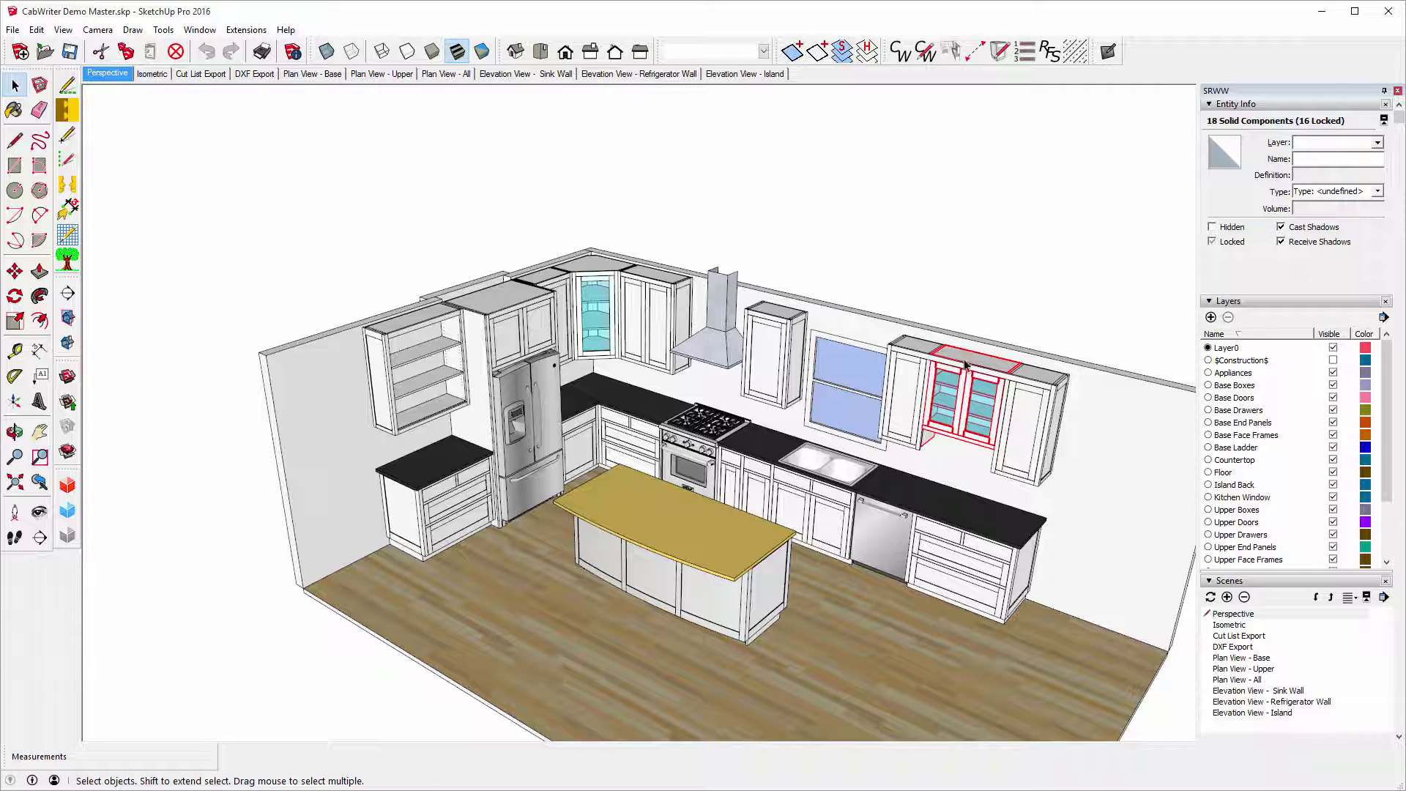
# Select the whole rightmost upper cabinet on the sink wall with CabWriter's Select Cabinet command, then clear the selection.
pyautogui.doubleClick(1040, 376)
pyautogui.rightClick(1033, 378)
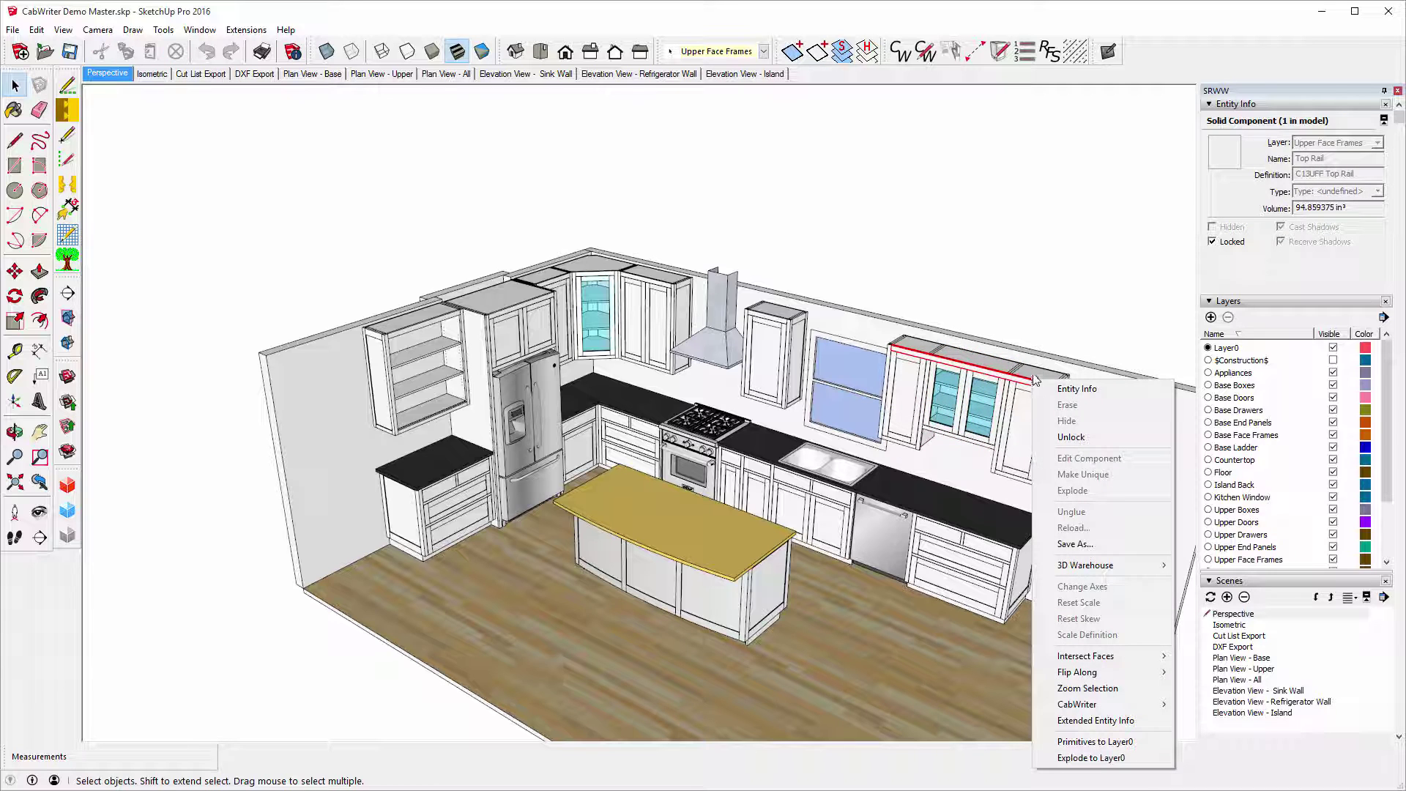
pyautogui.press('Escape')
pyautogui.rightClick(1033, 378)
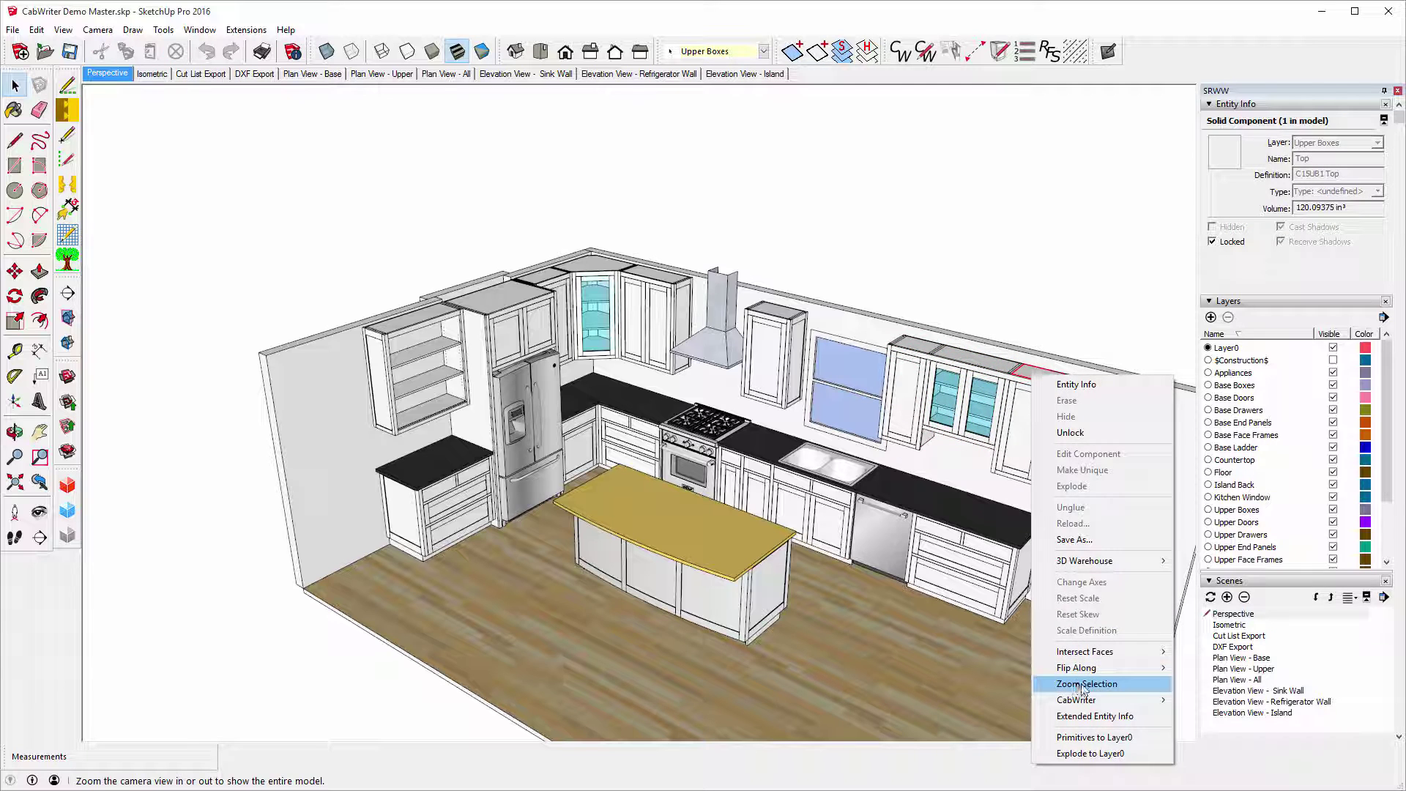
pyautogui.moveTo(1142, 700)
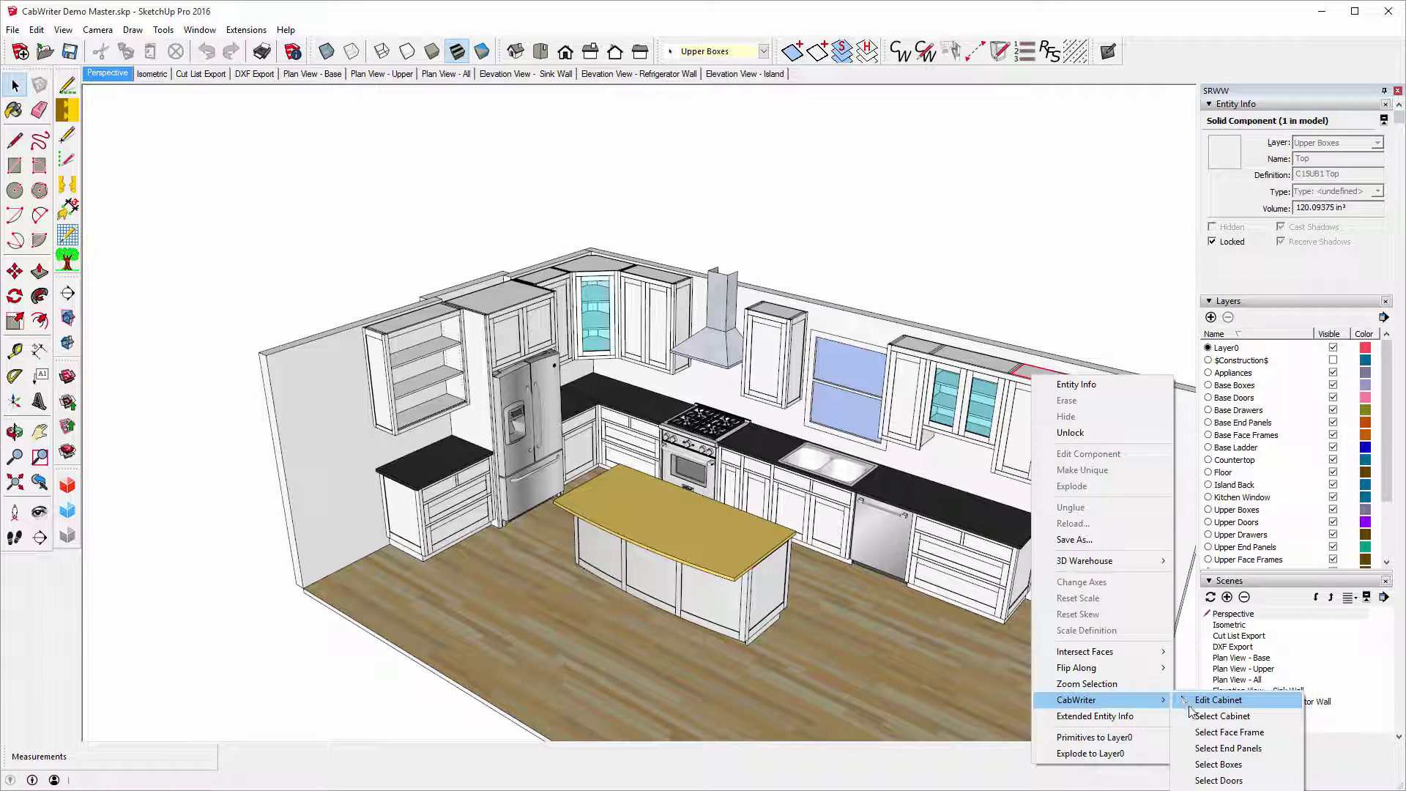
pyautogui.click(1212, 717)
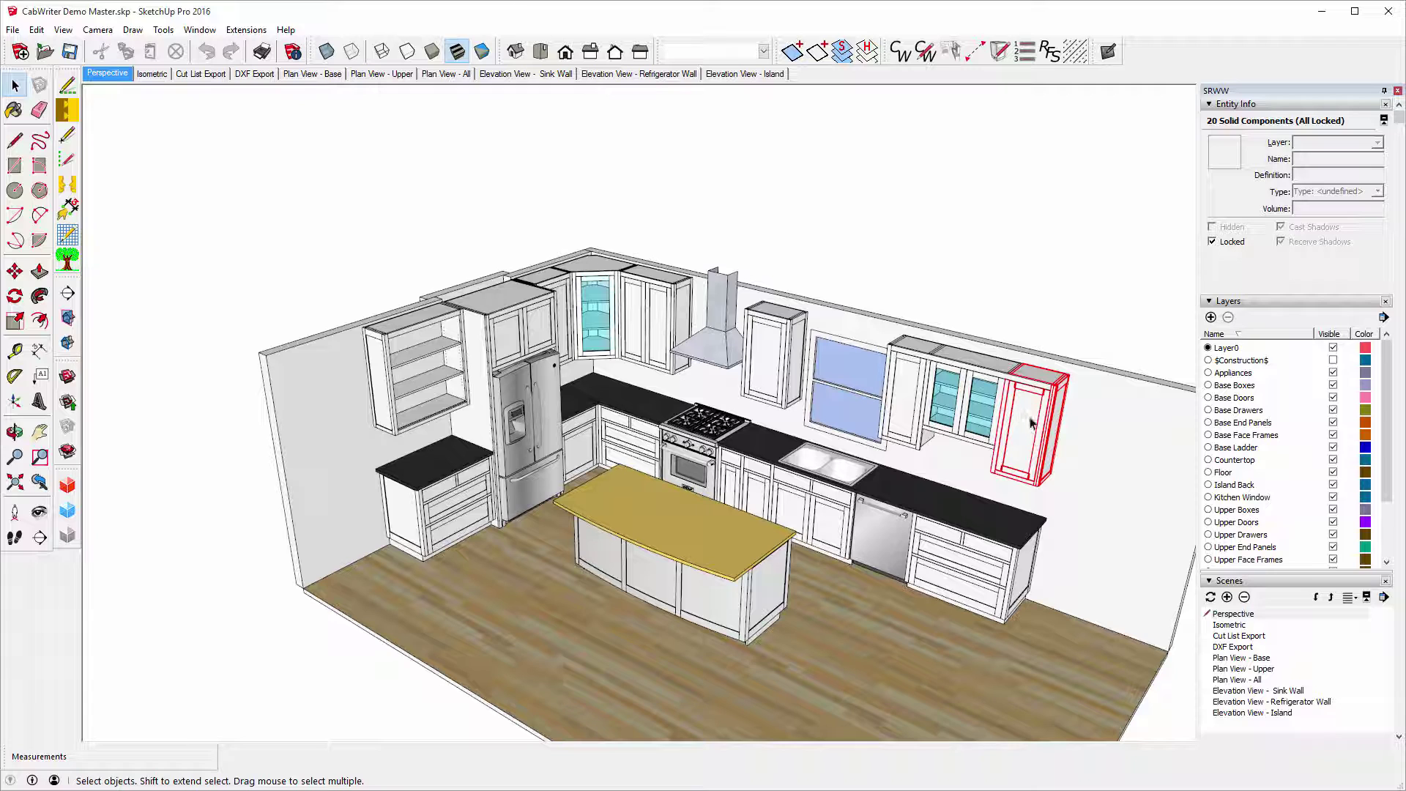
pyautogui.click(1092, 449)
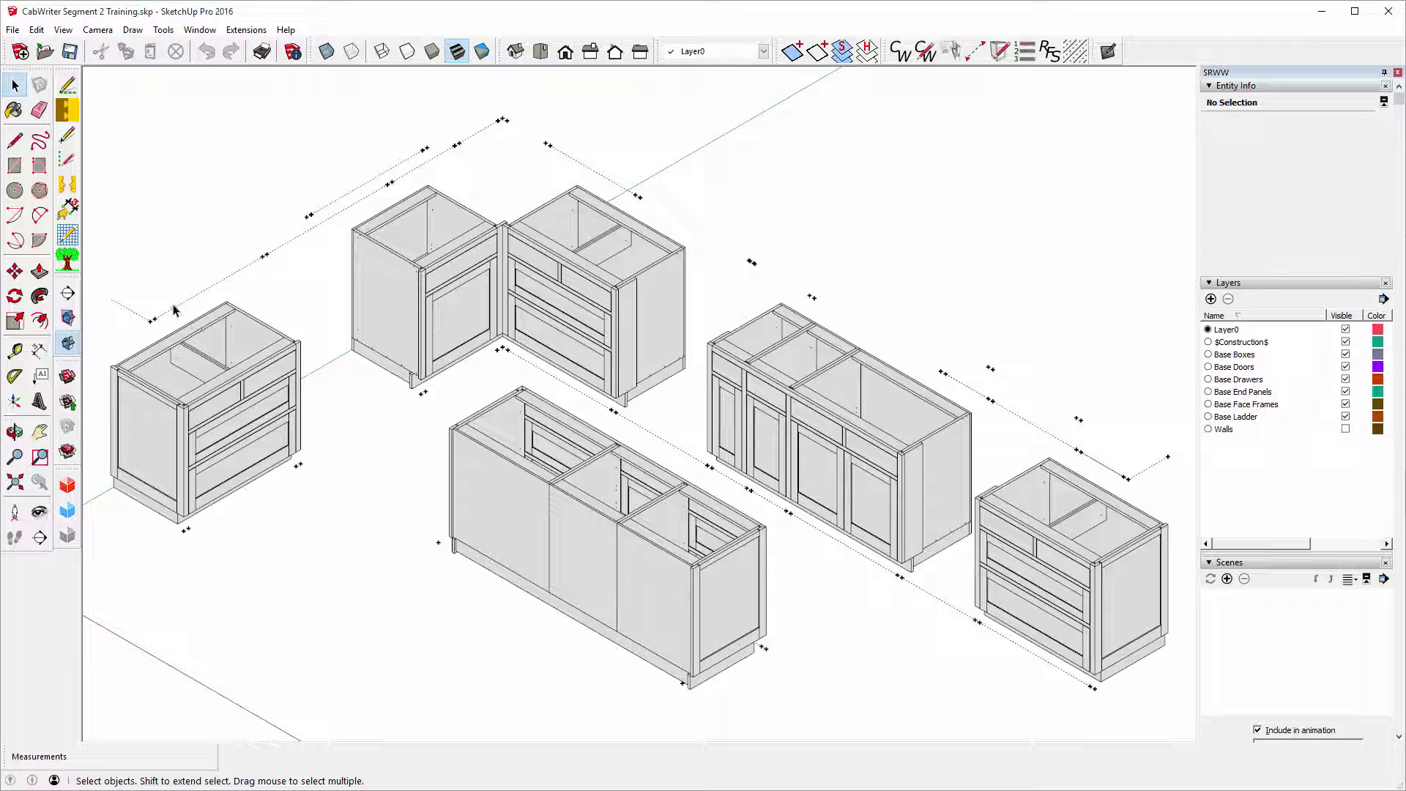
# Draw a Left End Panel stile at the left end of the dotted cabinet line behind the leftmost base cabinet.
pyautogui.click(975, 51)
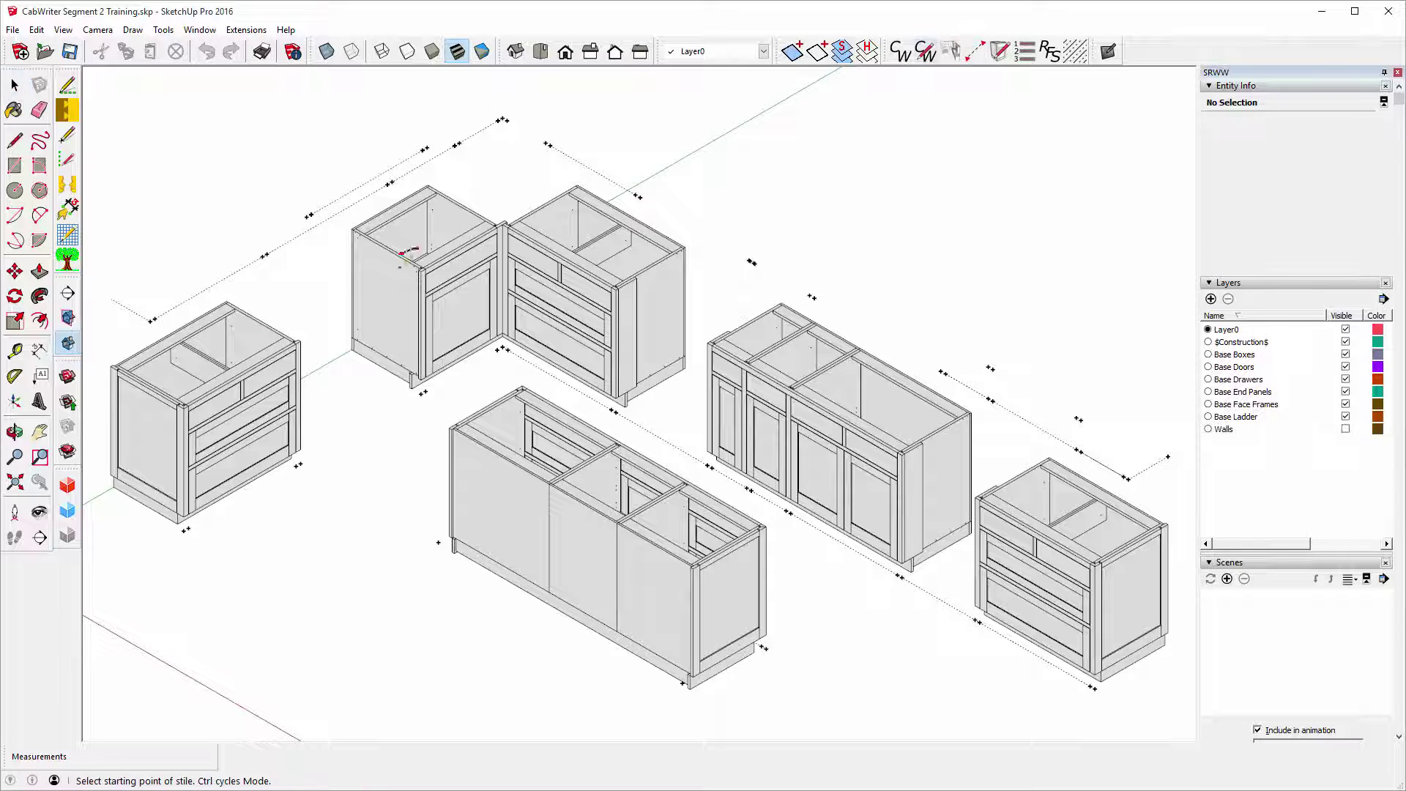
pyautogui.scroll(-3, 213, 377)
pyautogui.scroll(7, 220, 376)
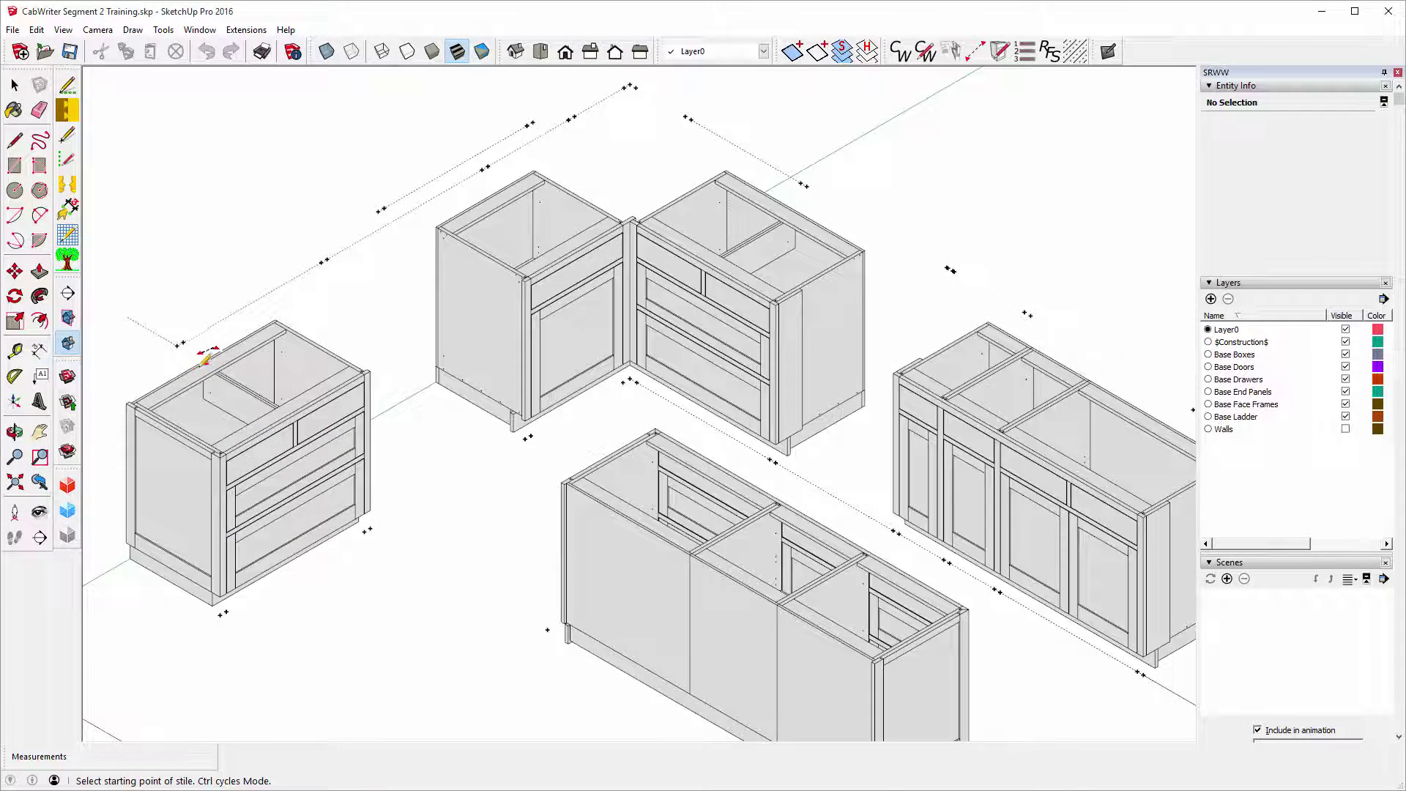
pyautogui.scroll(3, 170, 329)
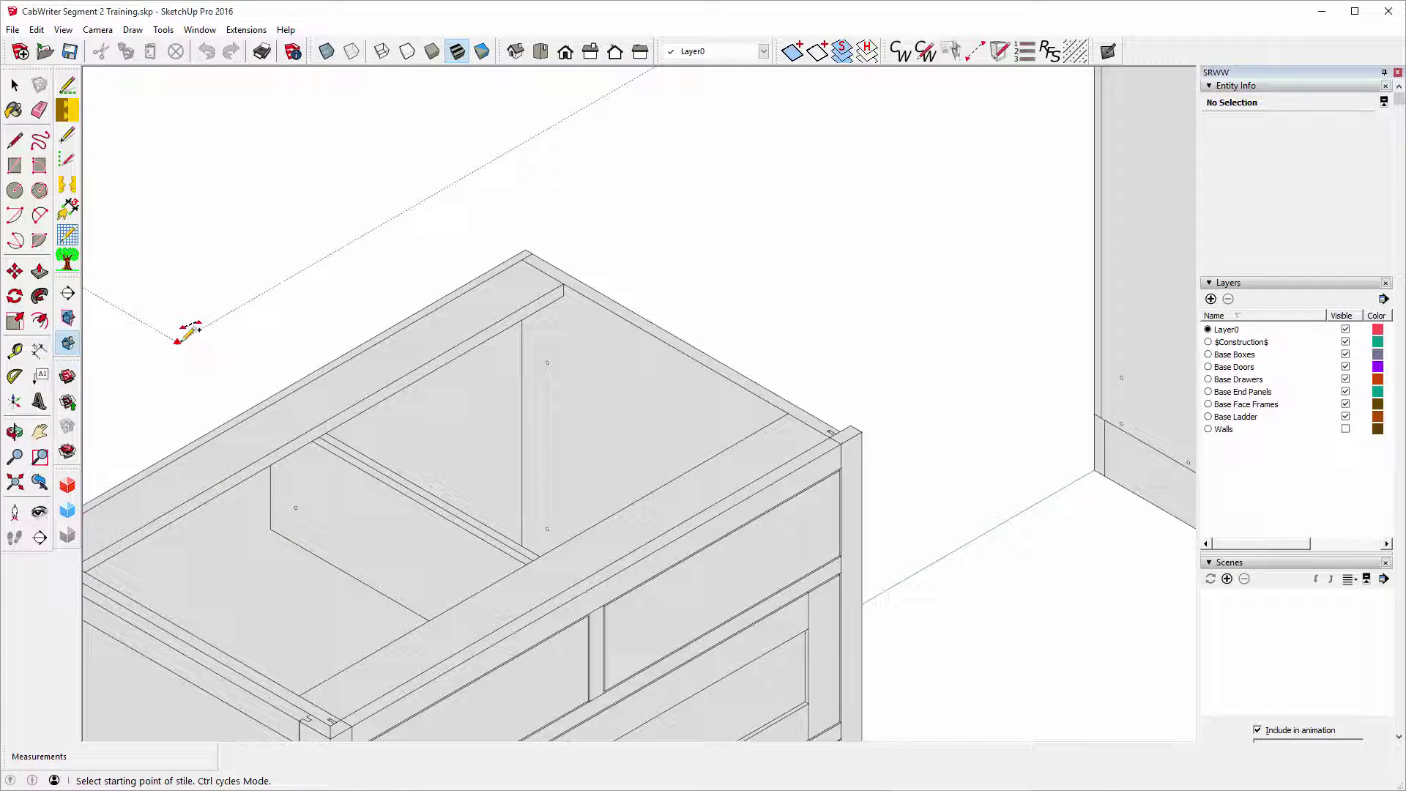
pyautogui.click(177, 341)
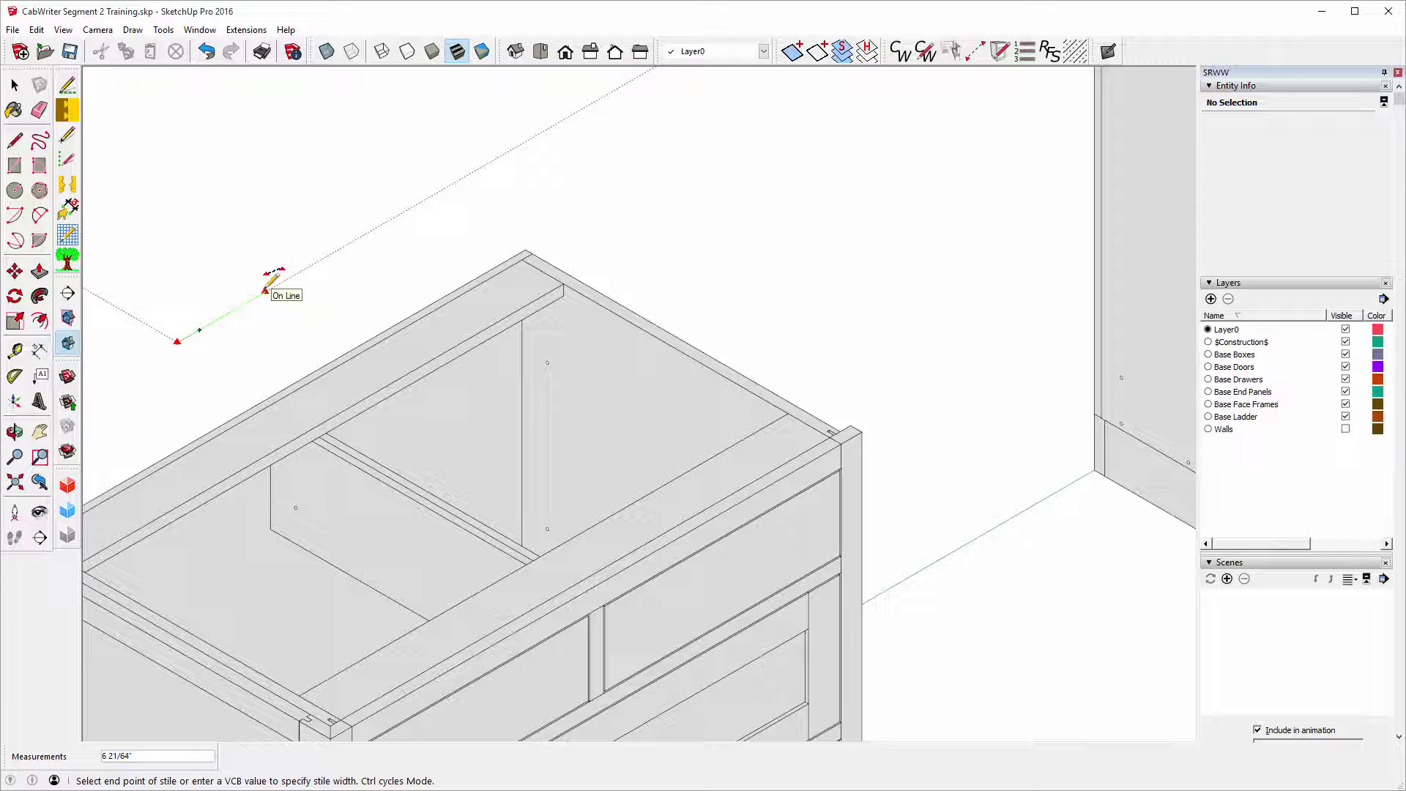
pyautogui.click(265, 290)
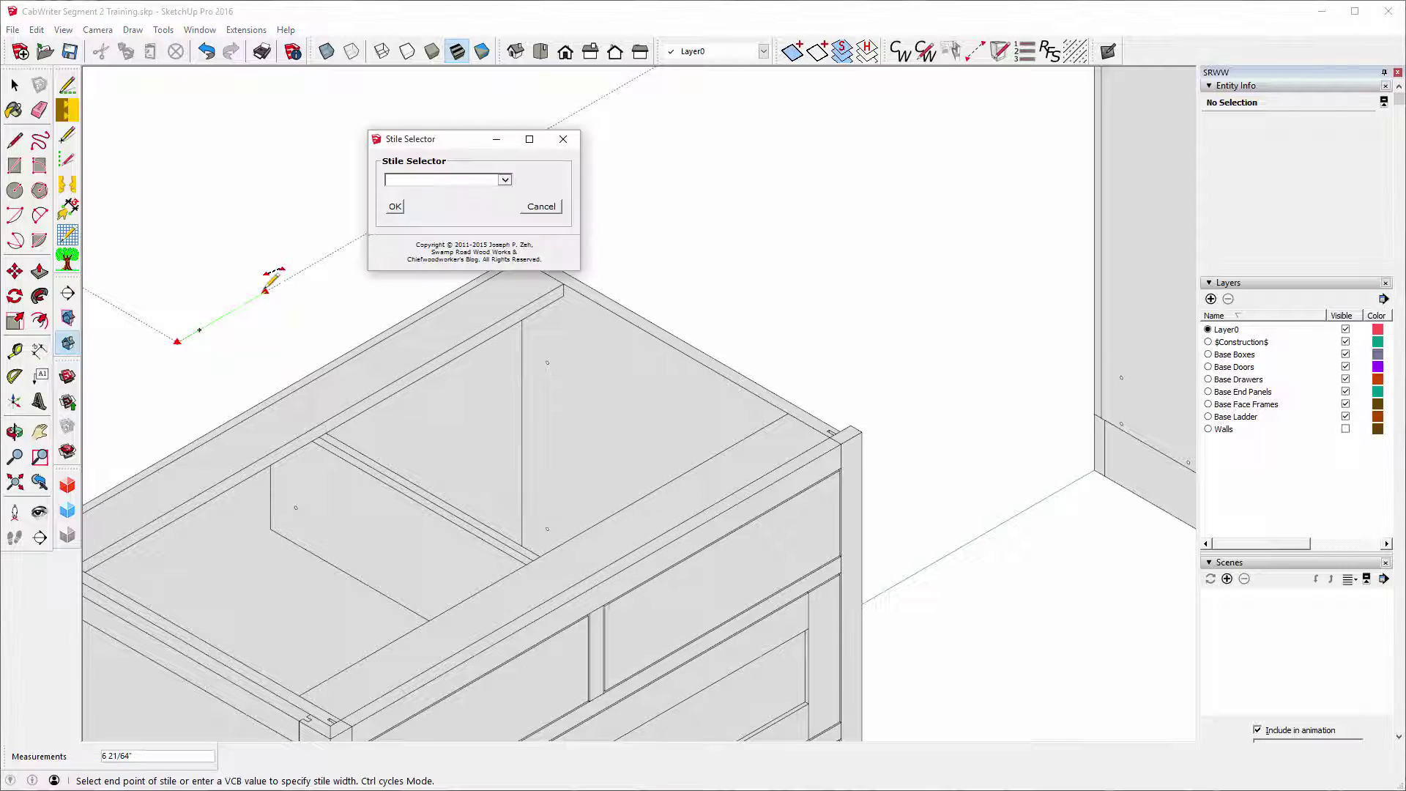
pyautogui.click(505, 180)
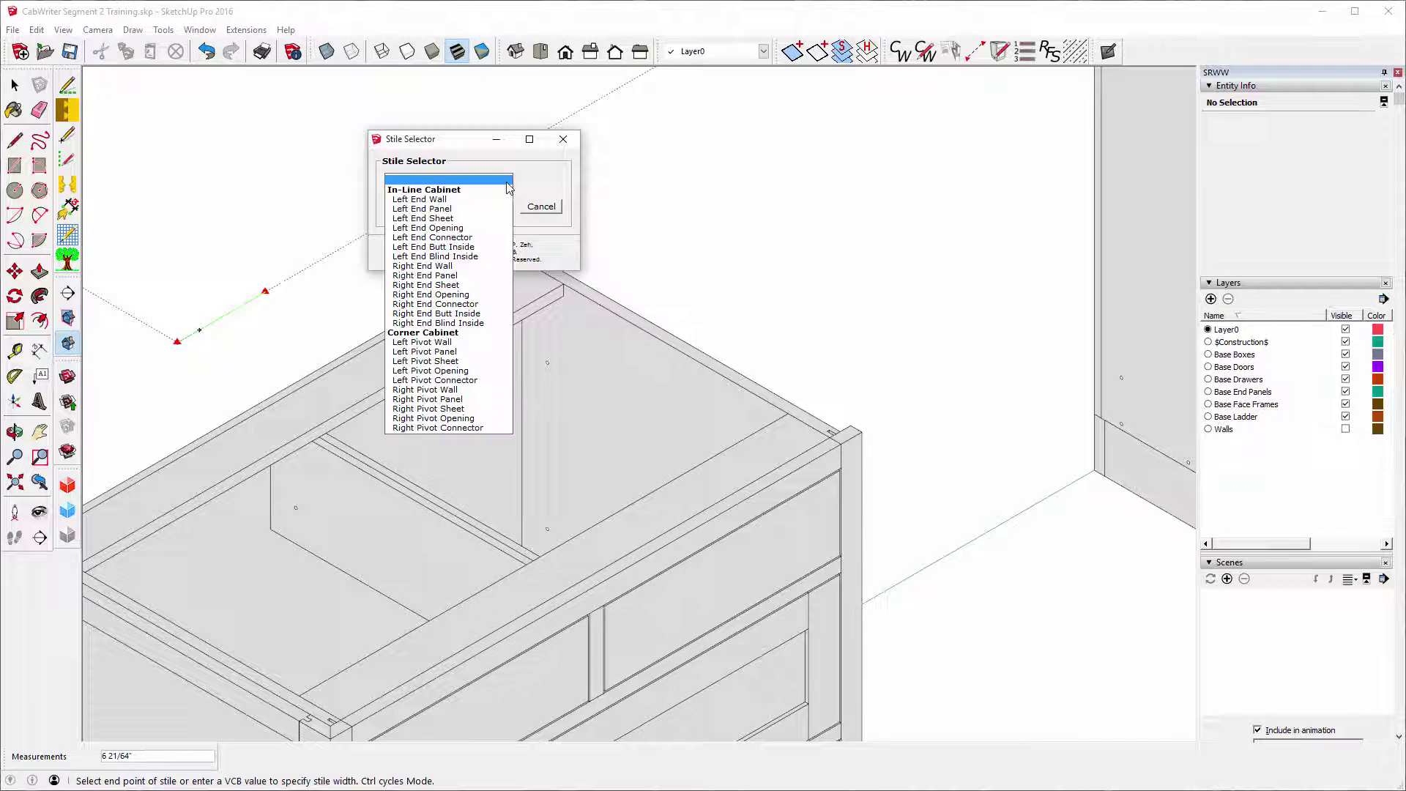
pyautogui.click(443, 210)
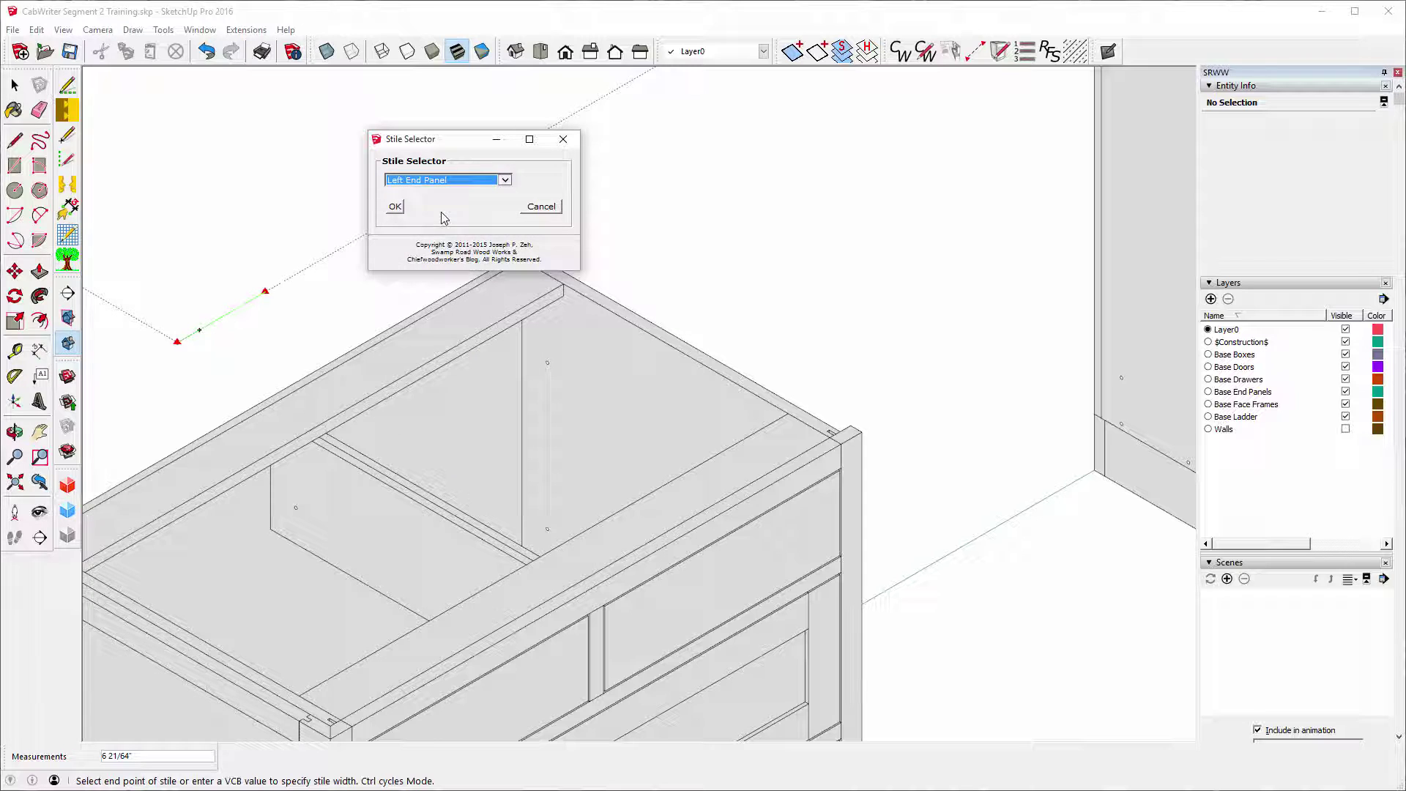
pyautogui.click(394, 205)
# Draw a Right End Connector stile at the right end of the leftmost base cabinet's segment on the dotted line.
pyautogui.scroll(-3, 295, 517)
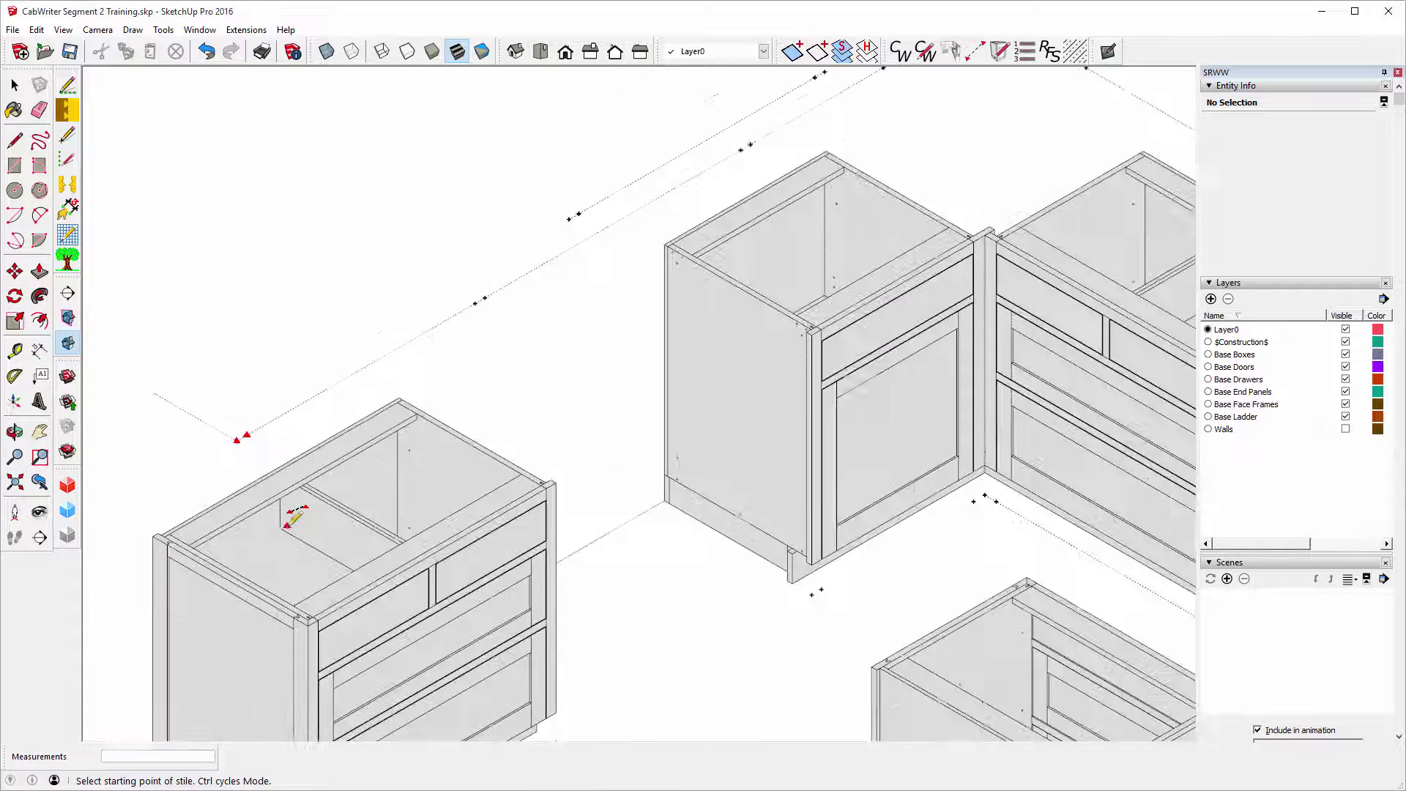
pyautogui.scroll(-1, 295, 517)
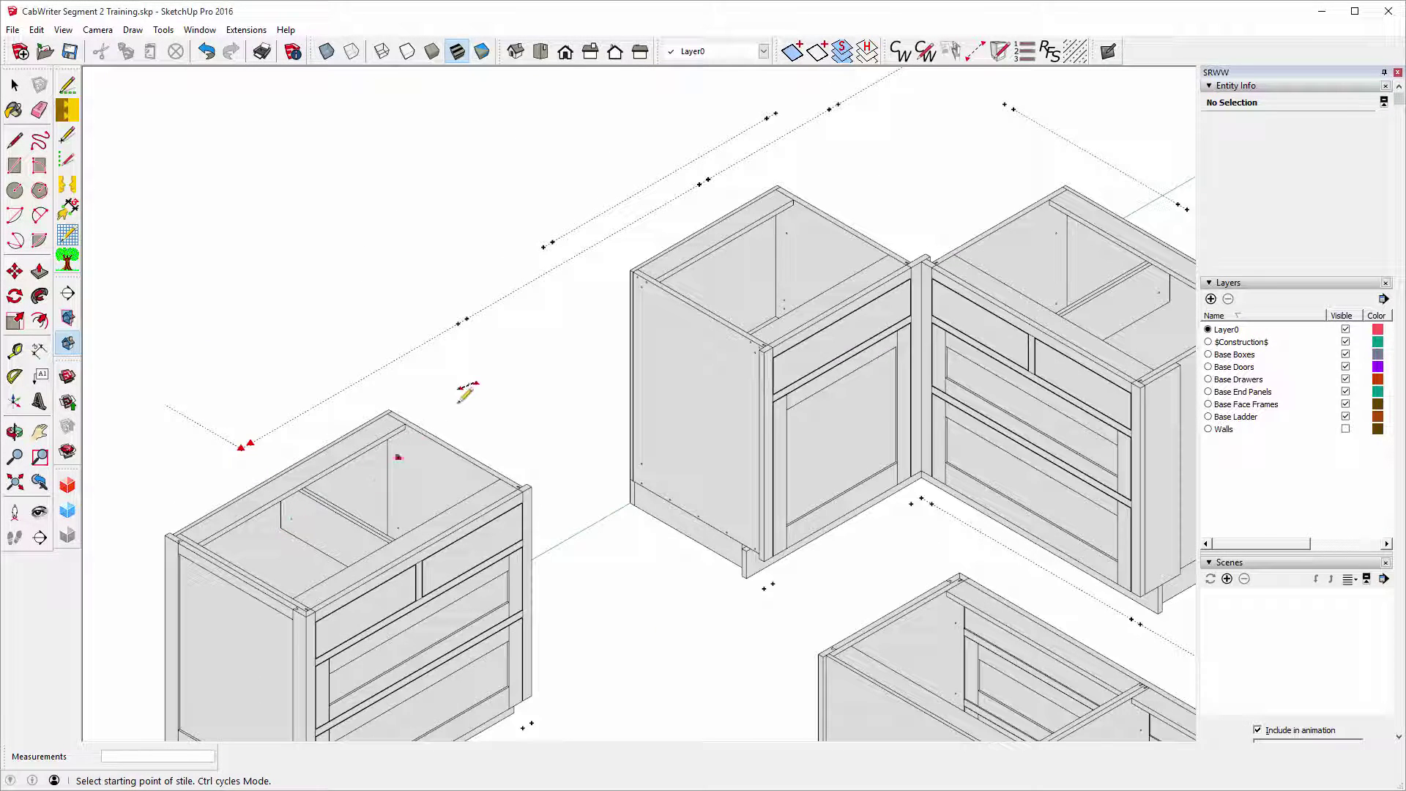
pyautogui.click(466, 320)
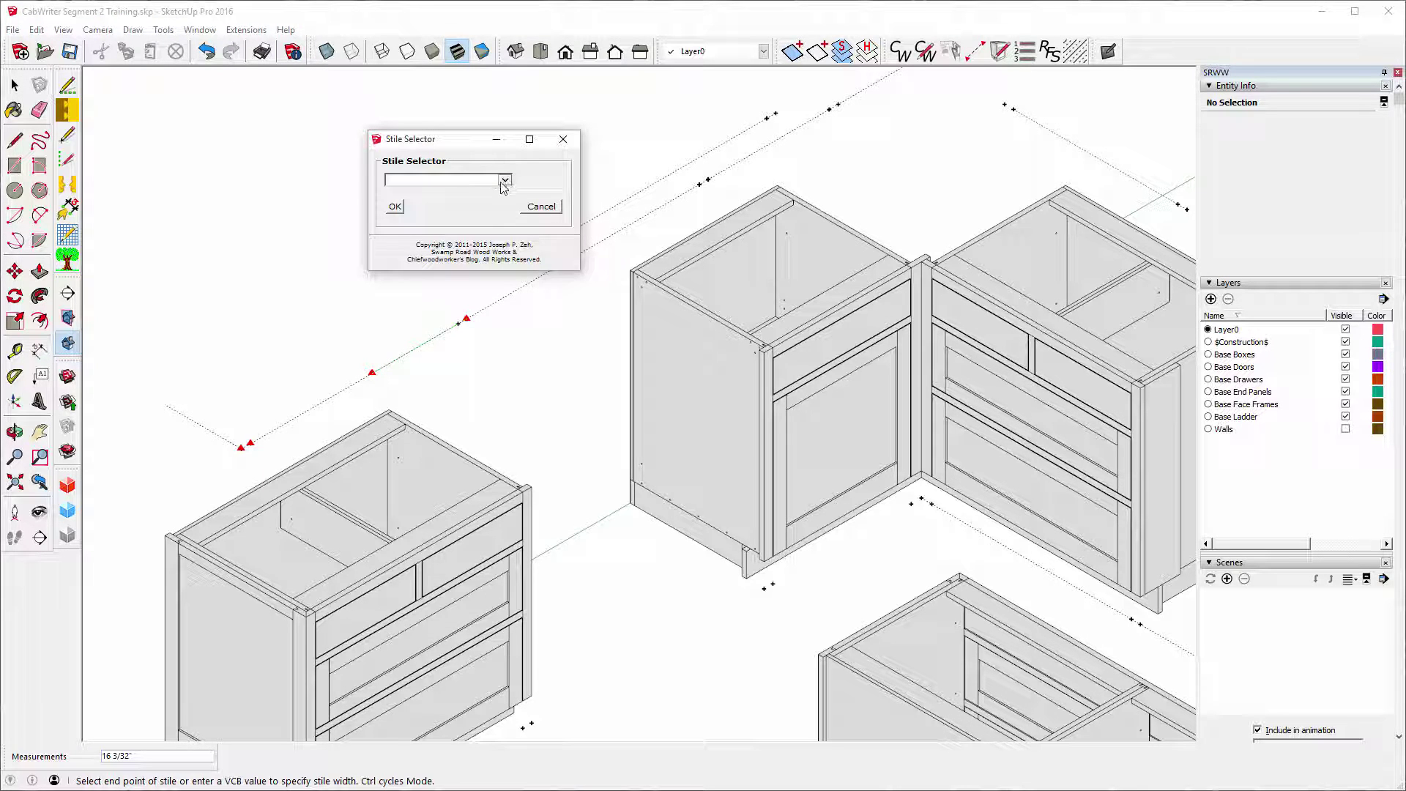
pyautogui.click(504, 181)
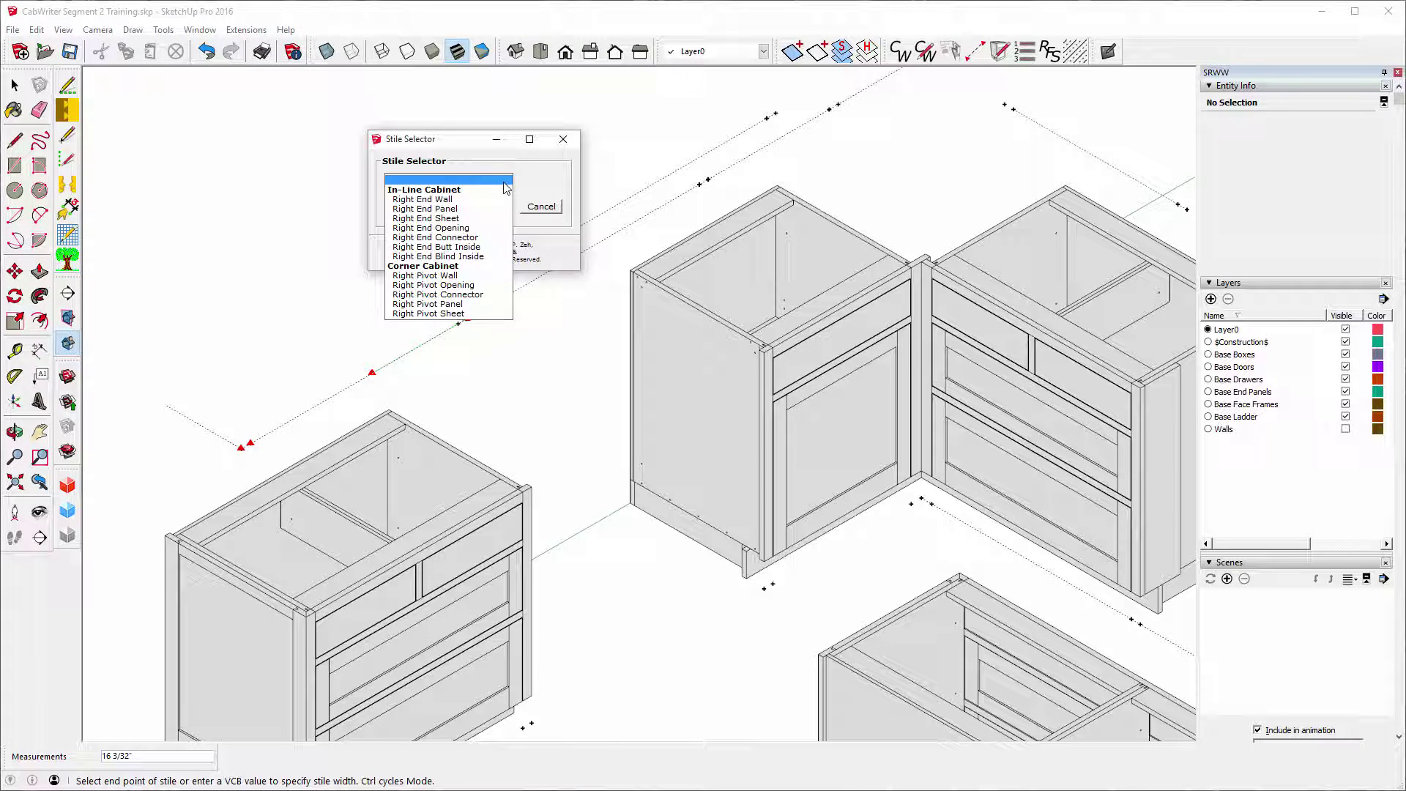
pyautogui.click(423, 238)
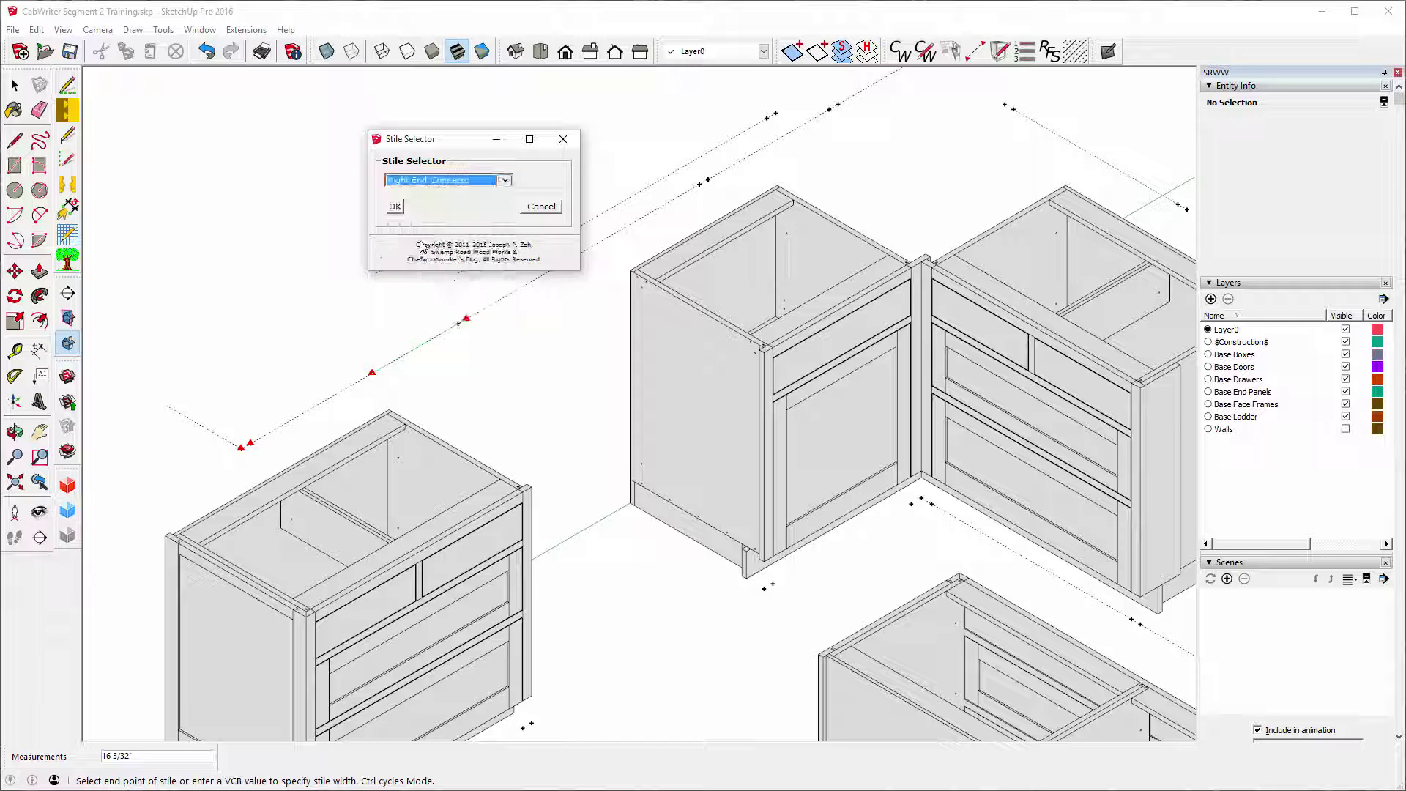
pyautogui.click(395, 208)
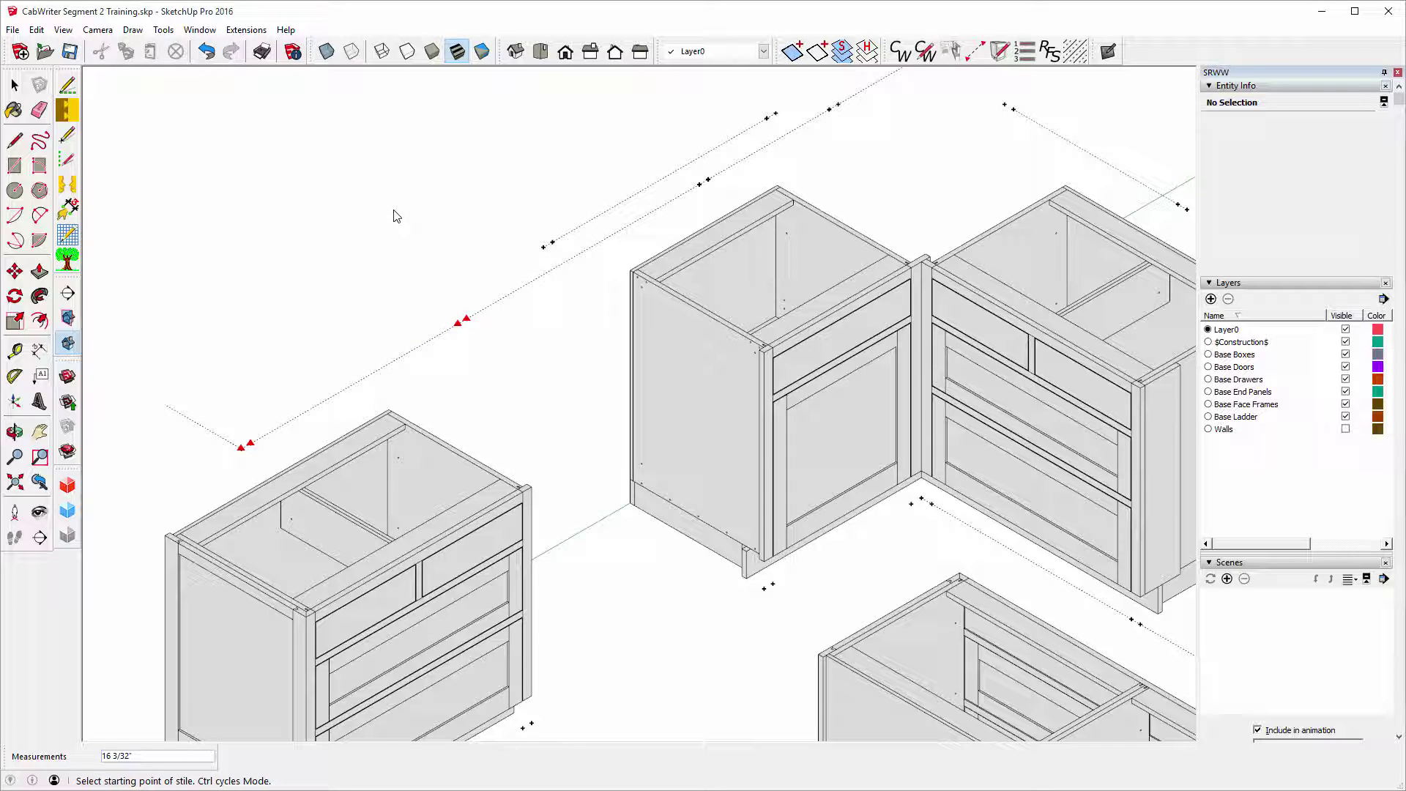
# Generate the upper cabinet between the two stiles with 13" depth and 36" height, as a Standard Upper box with 0 doors.
pyautogui.click(395, 215)
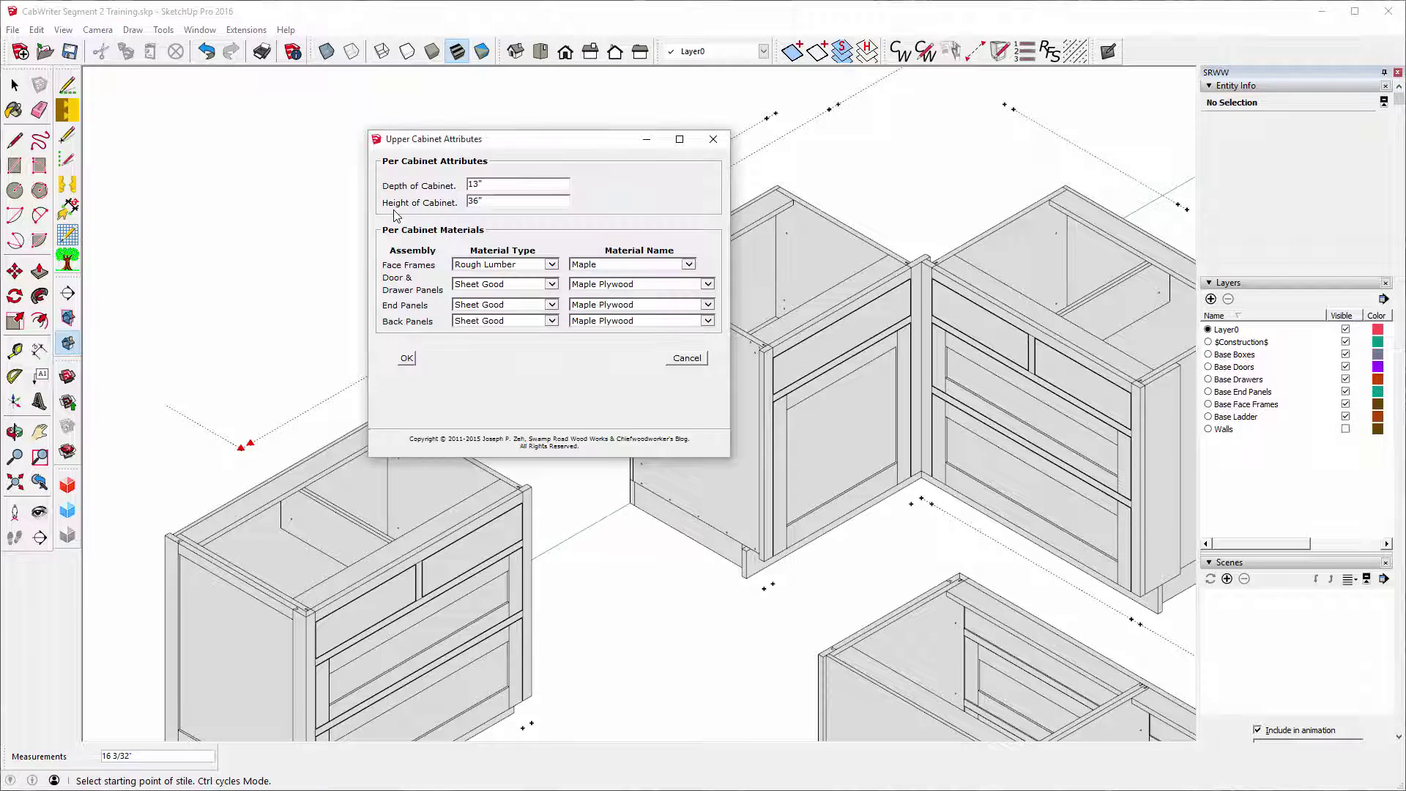
pyautogui.click(407, 359)
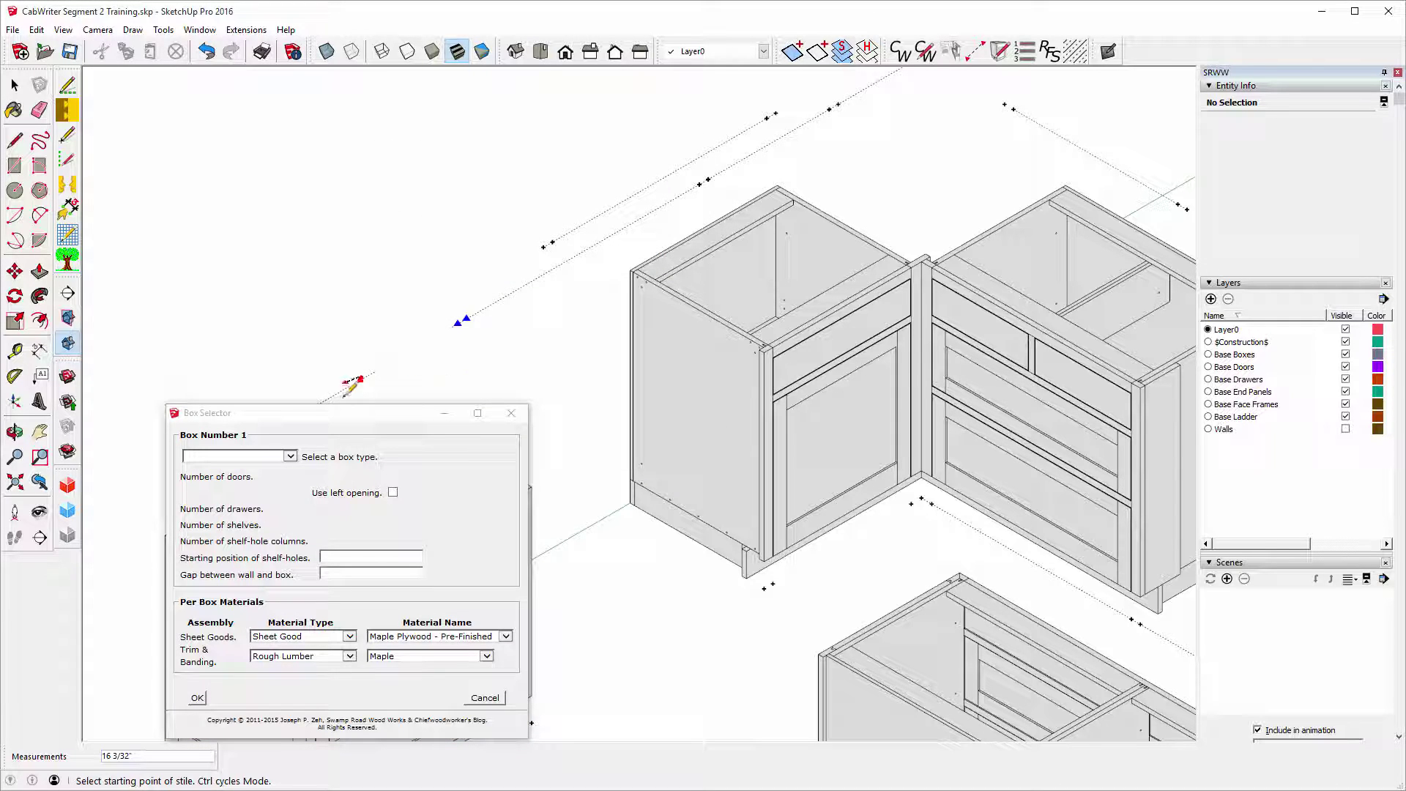
pyautogui.click(290, 456)
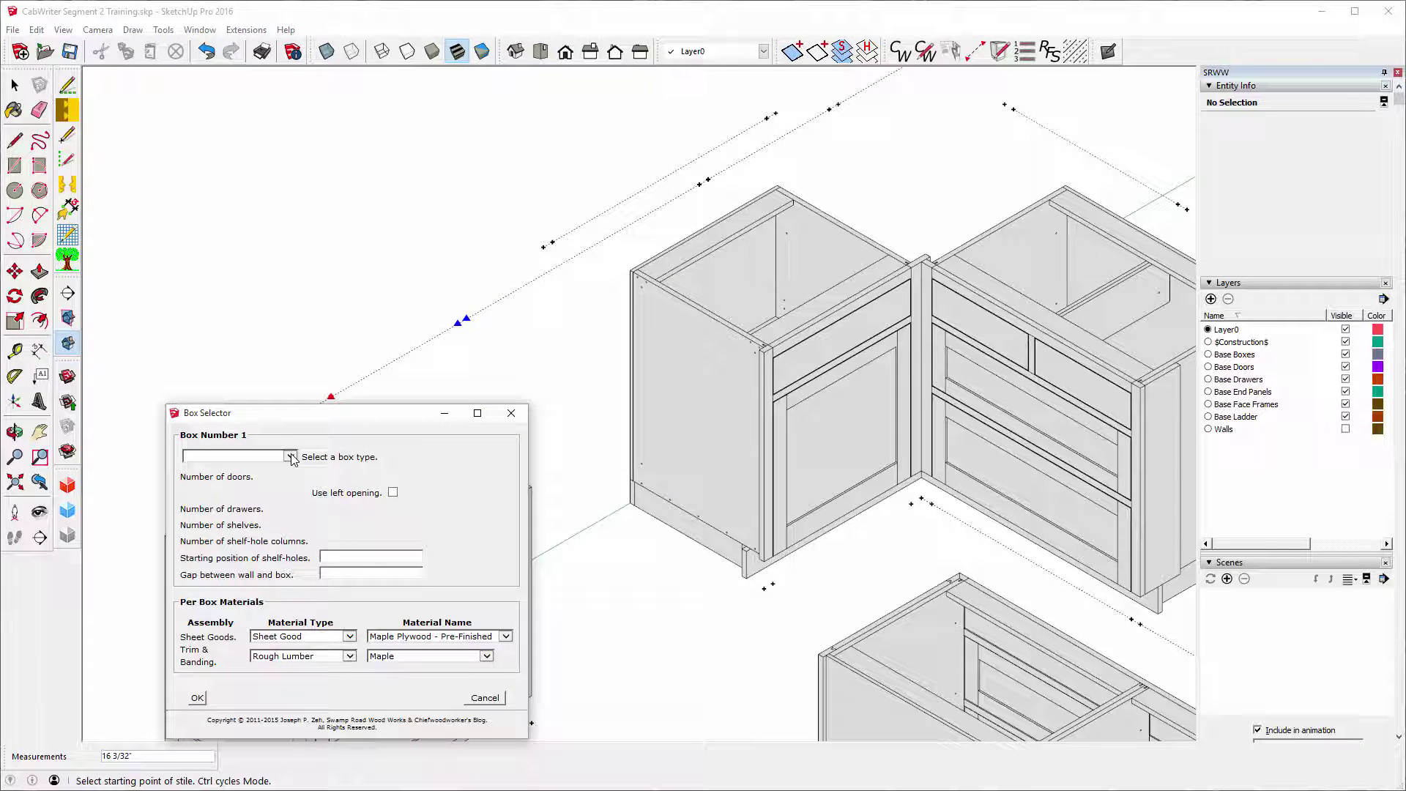
pyautogui.click(242, 468)
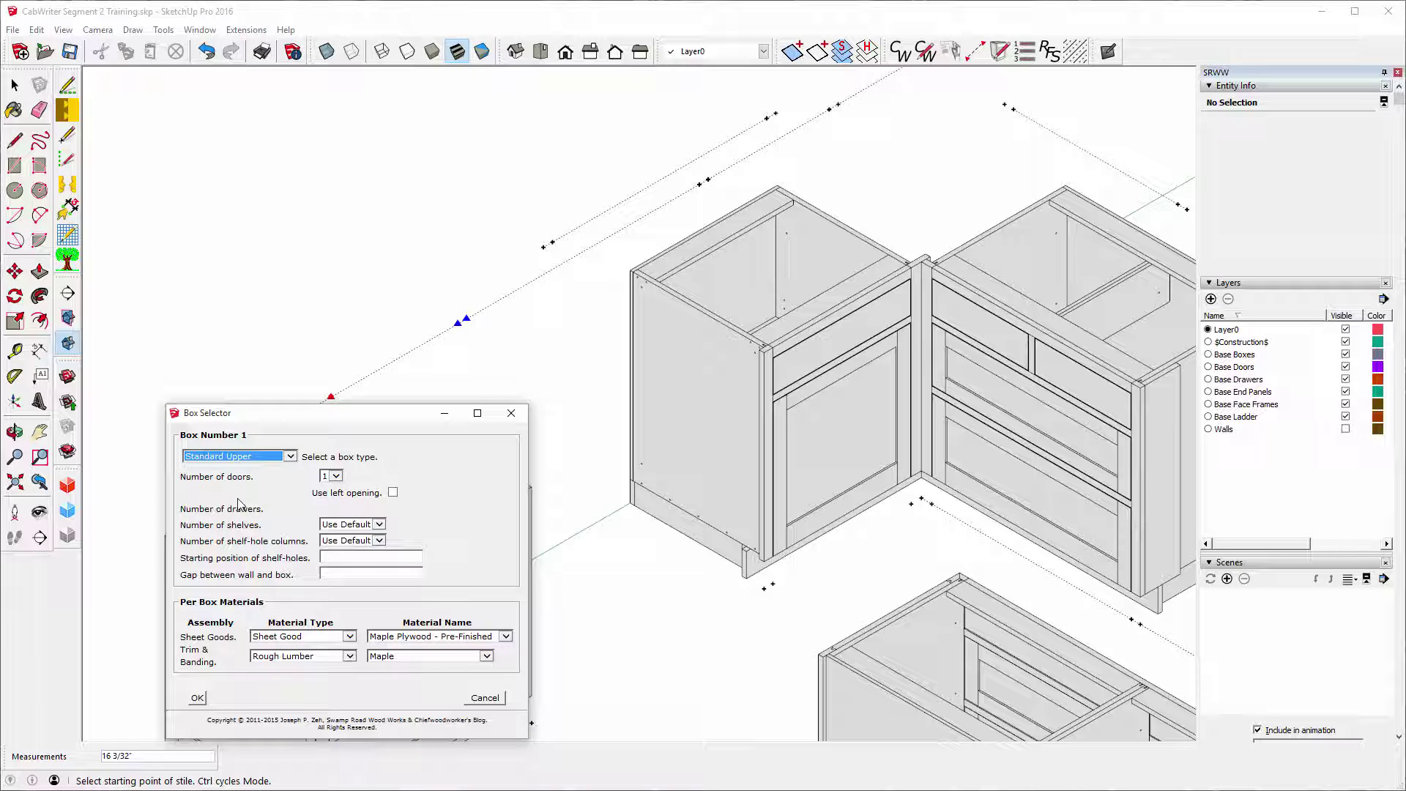
pyautogui.click(336, 476)
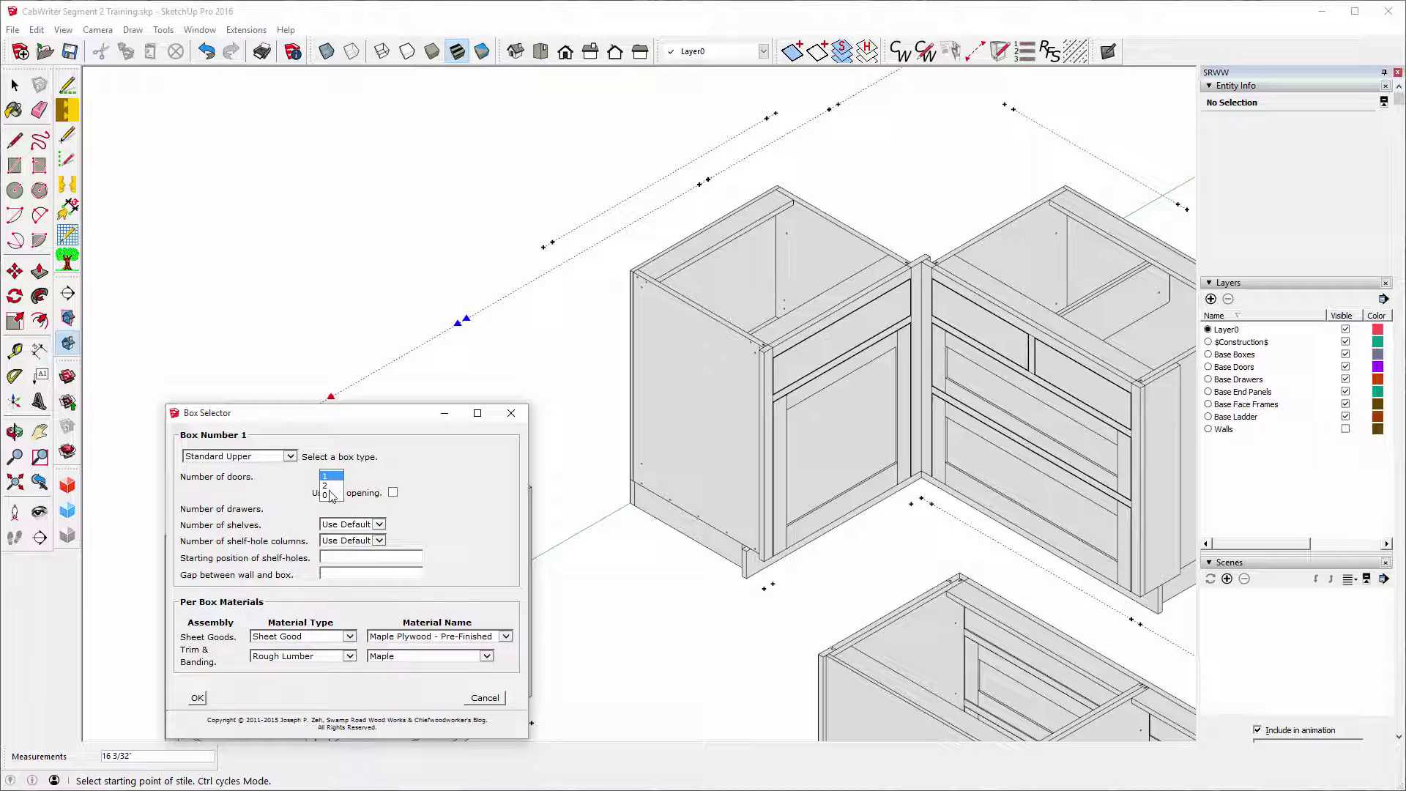
pyautogui.click(325, 496)
pyautogui.click(202, 701)
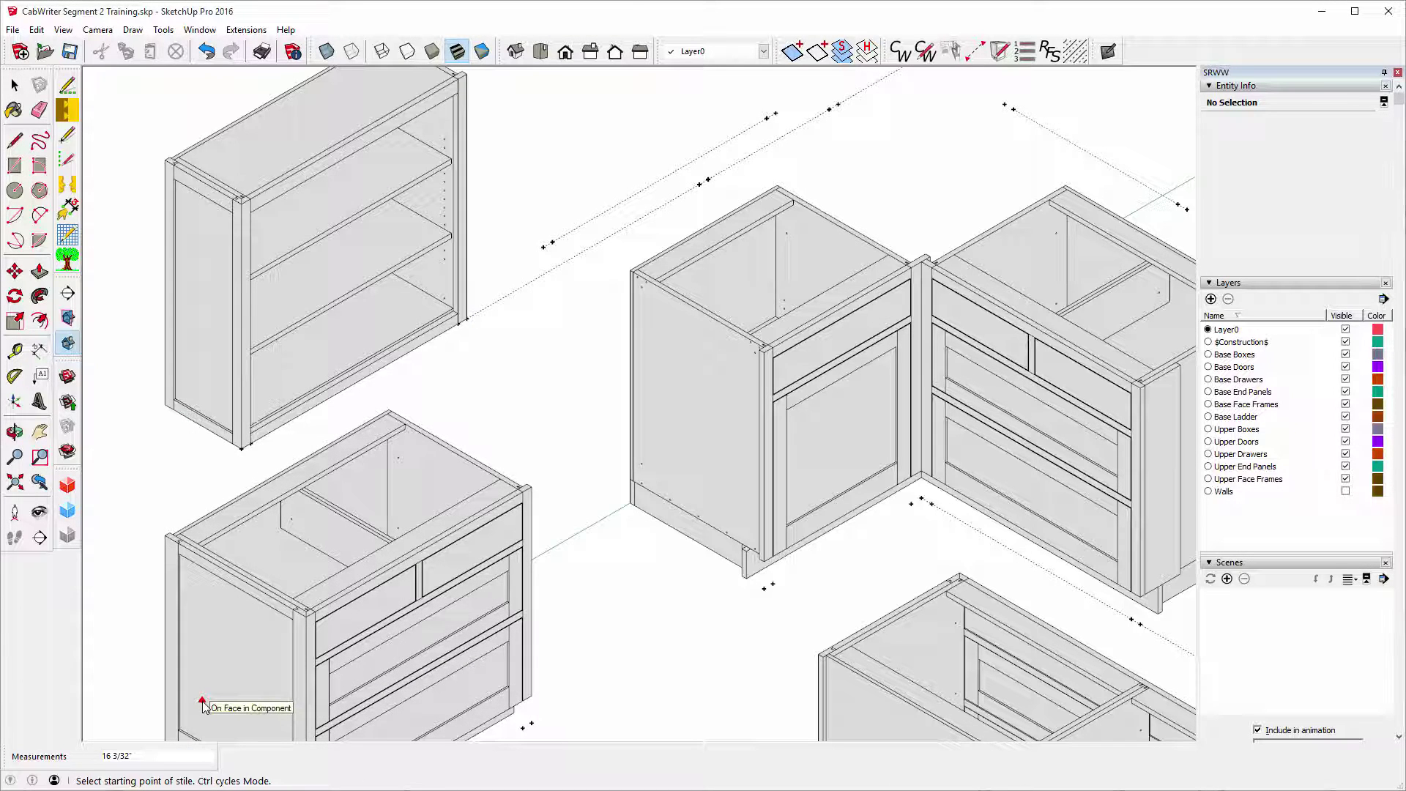
# Draw a Left End Sheet stile at the left end of the dotted refrigerator cabinet line, beside the new open-shelf upper cabinet.
pyautogui.press('t')
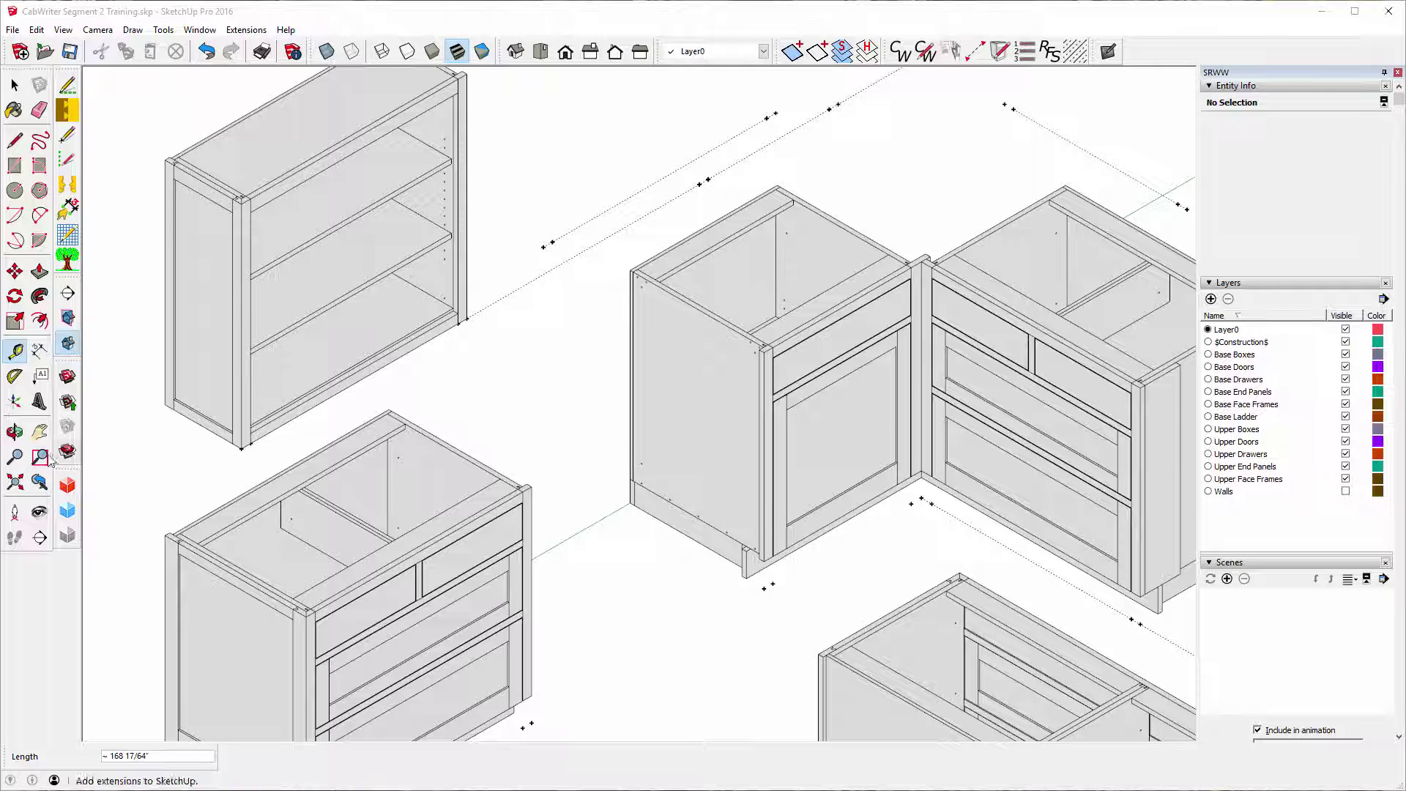
pyautogui.click(13, 434)
pyautogui.moveTo(260, 372); pyautogui.dragTo(339, 380)
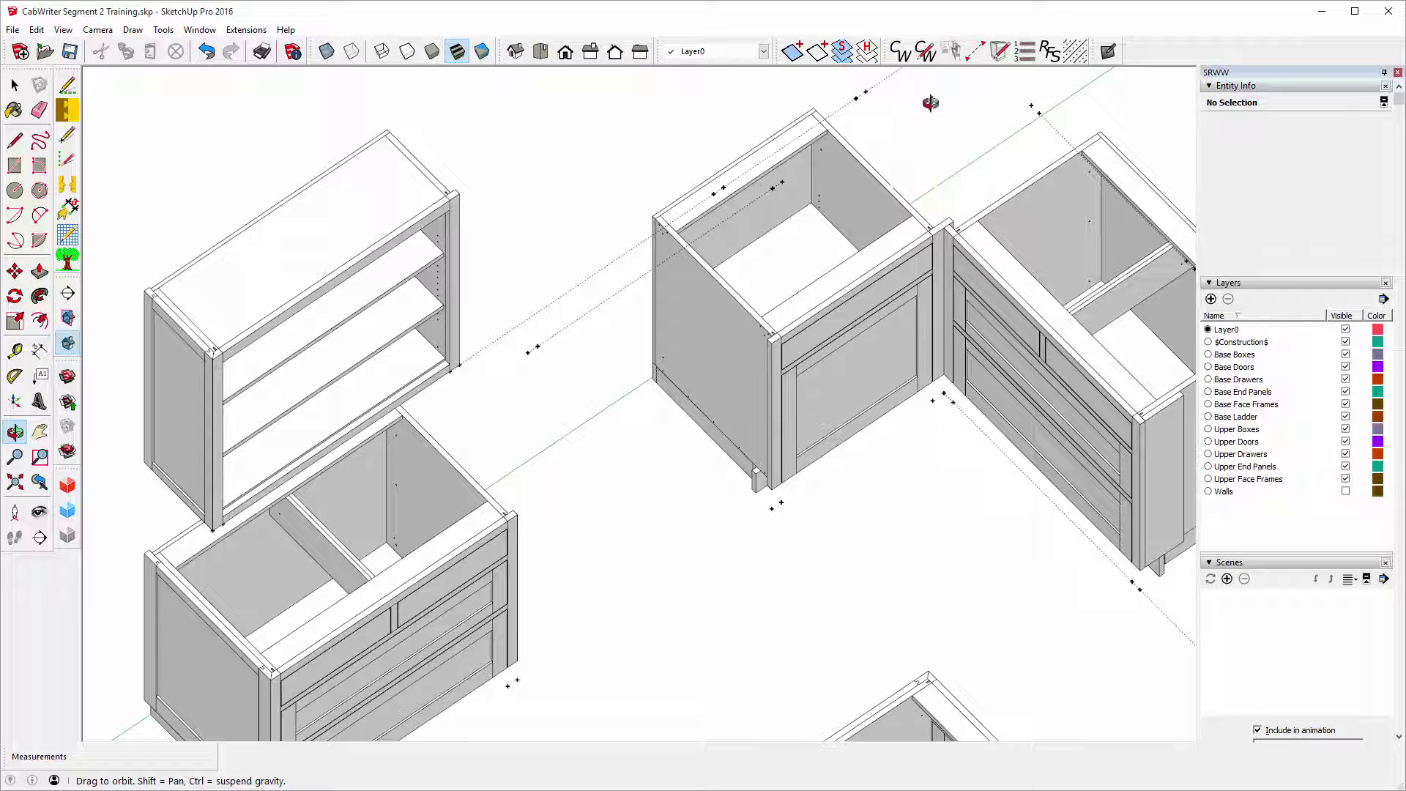
pyautogui.click(976, 54)
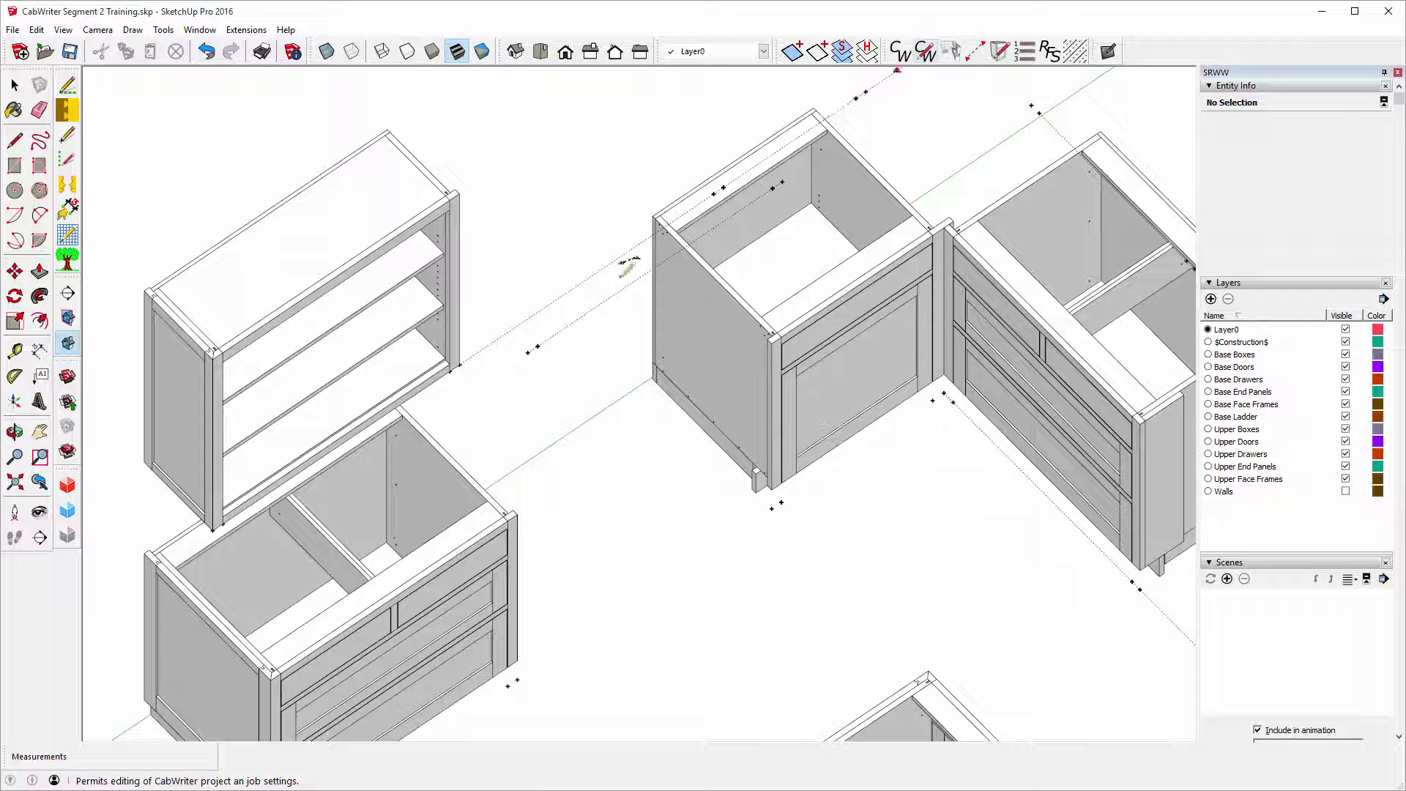
pyautogui.click(528, 352)
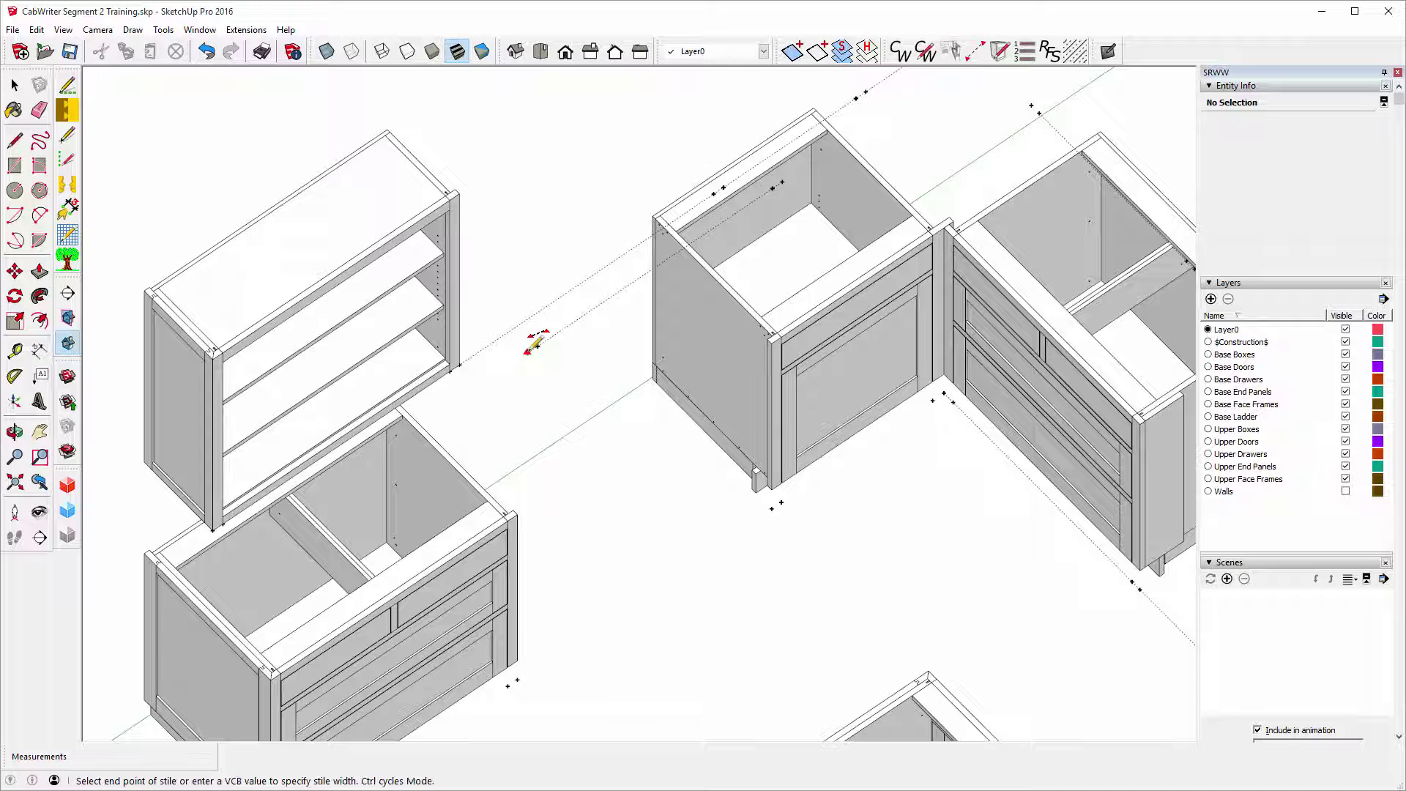
pyautogui.click(590, 309)
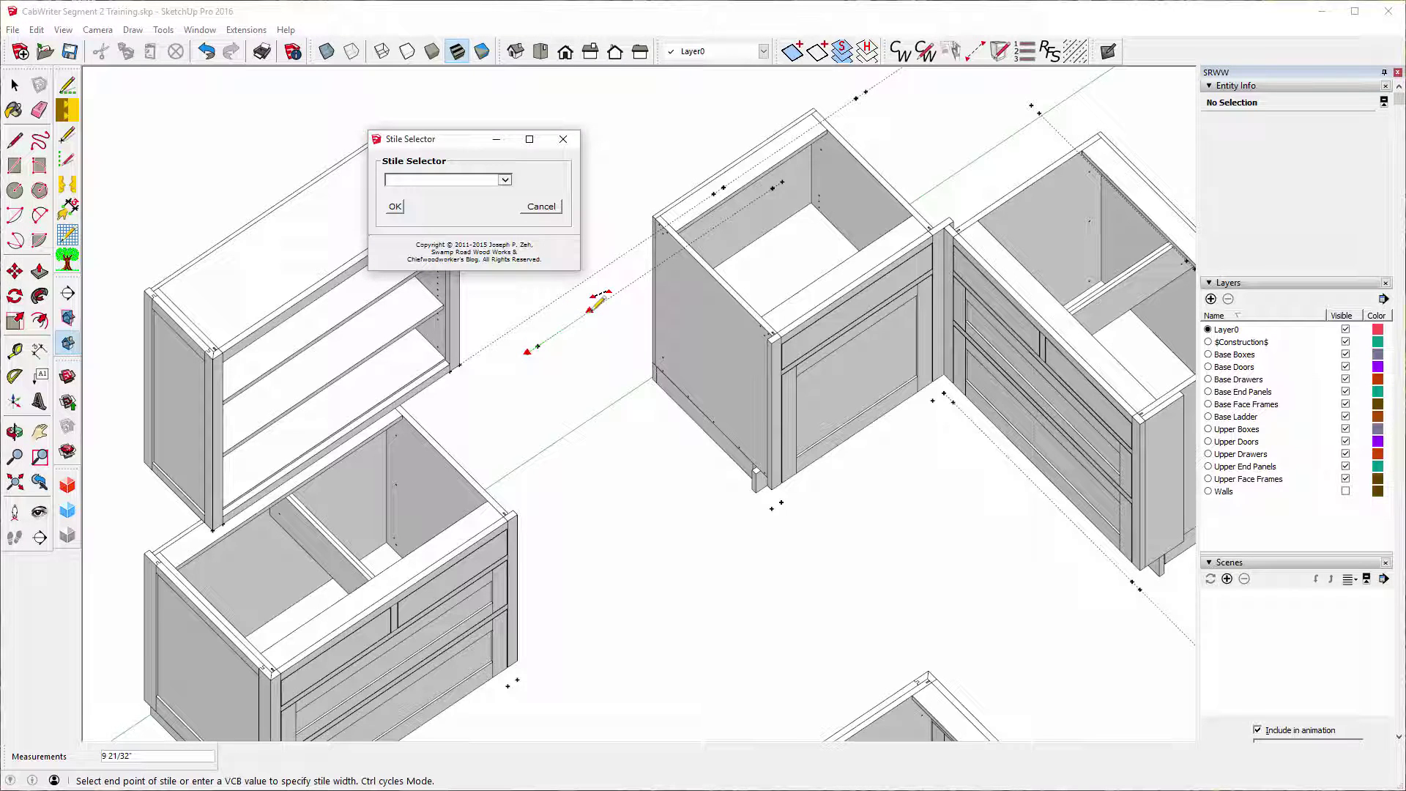
pyautogui.click(506, 181)
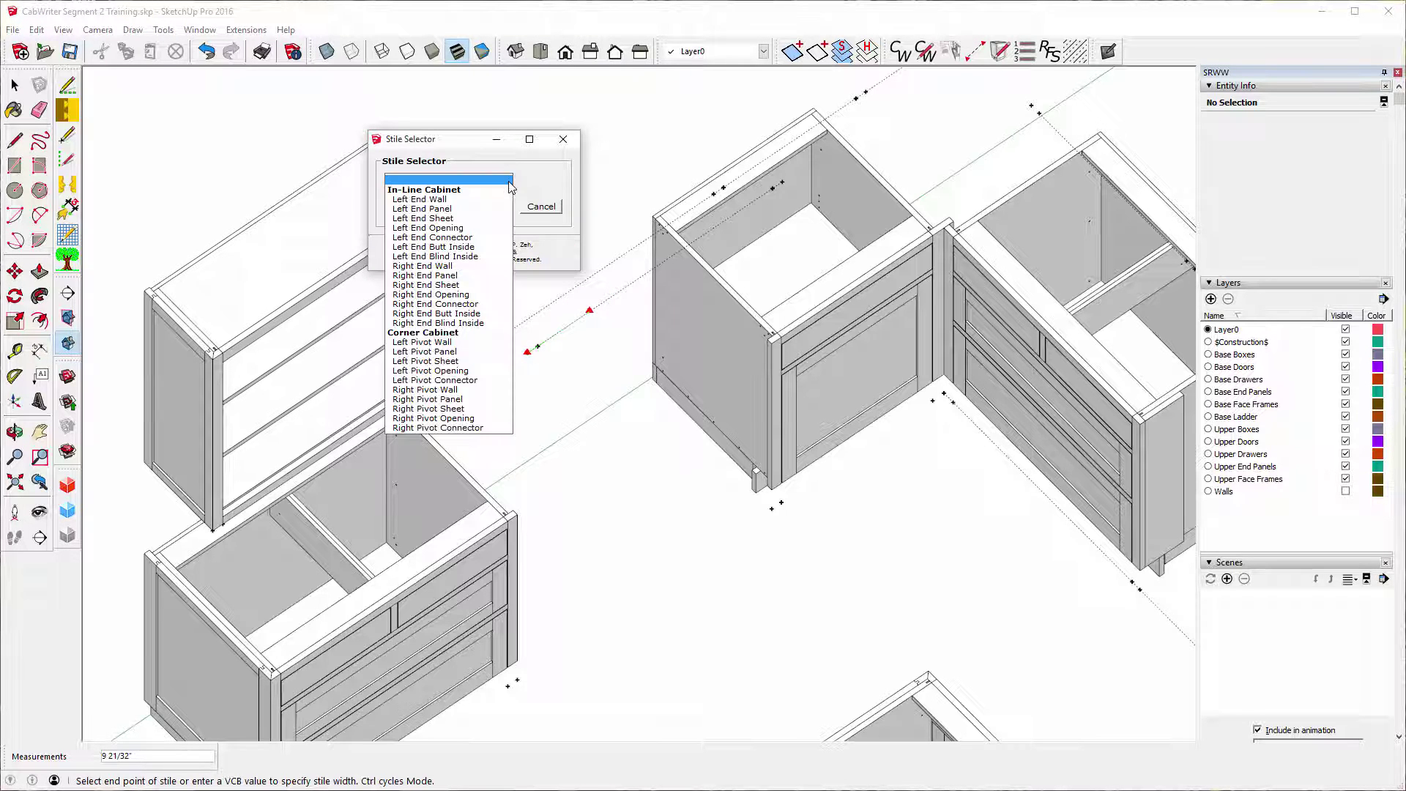
pyautogui.click(422, 218)
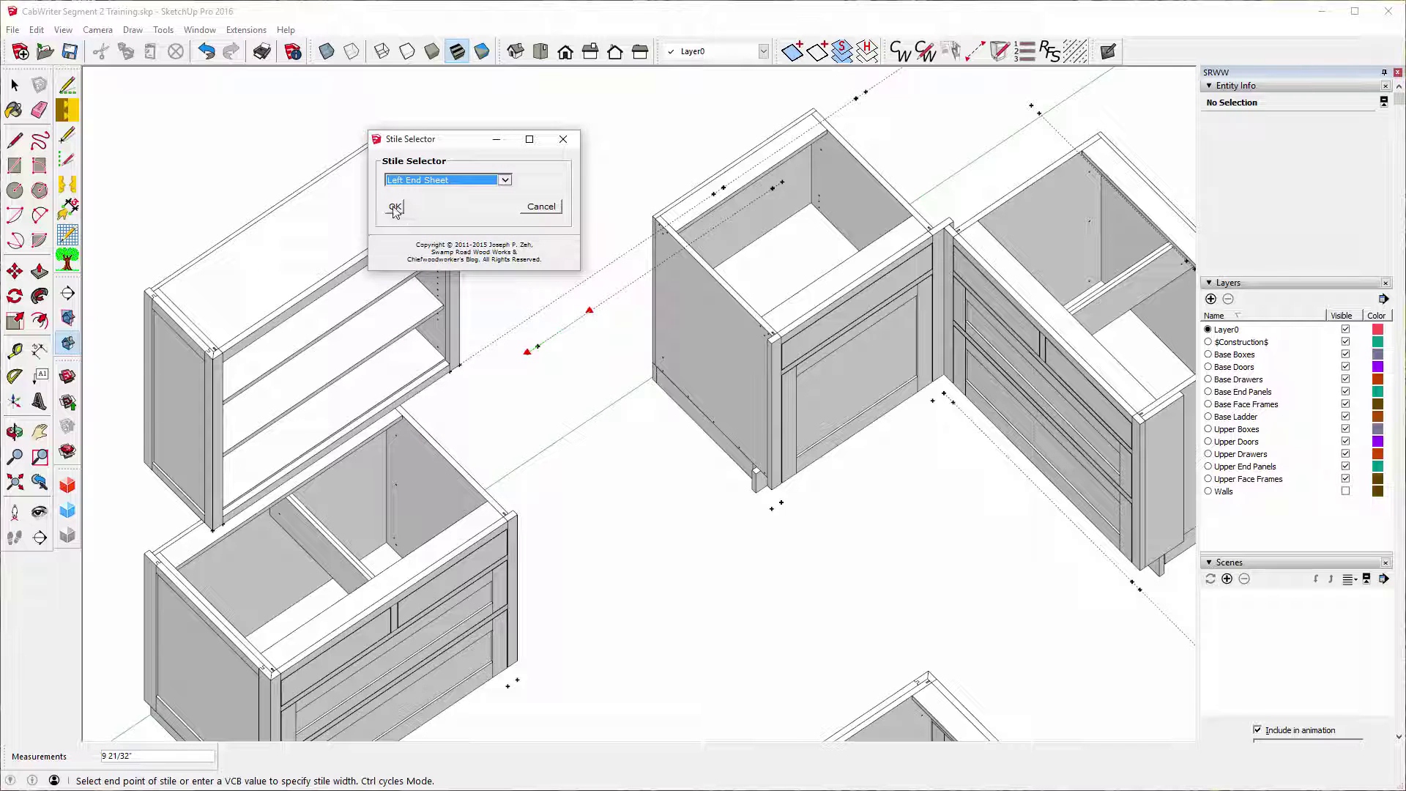
pyautogui.click(395, 206)
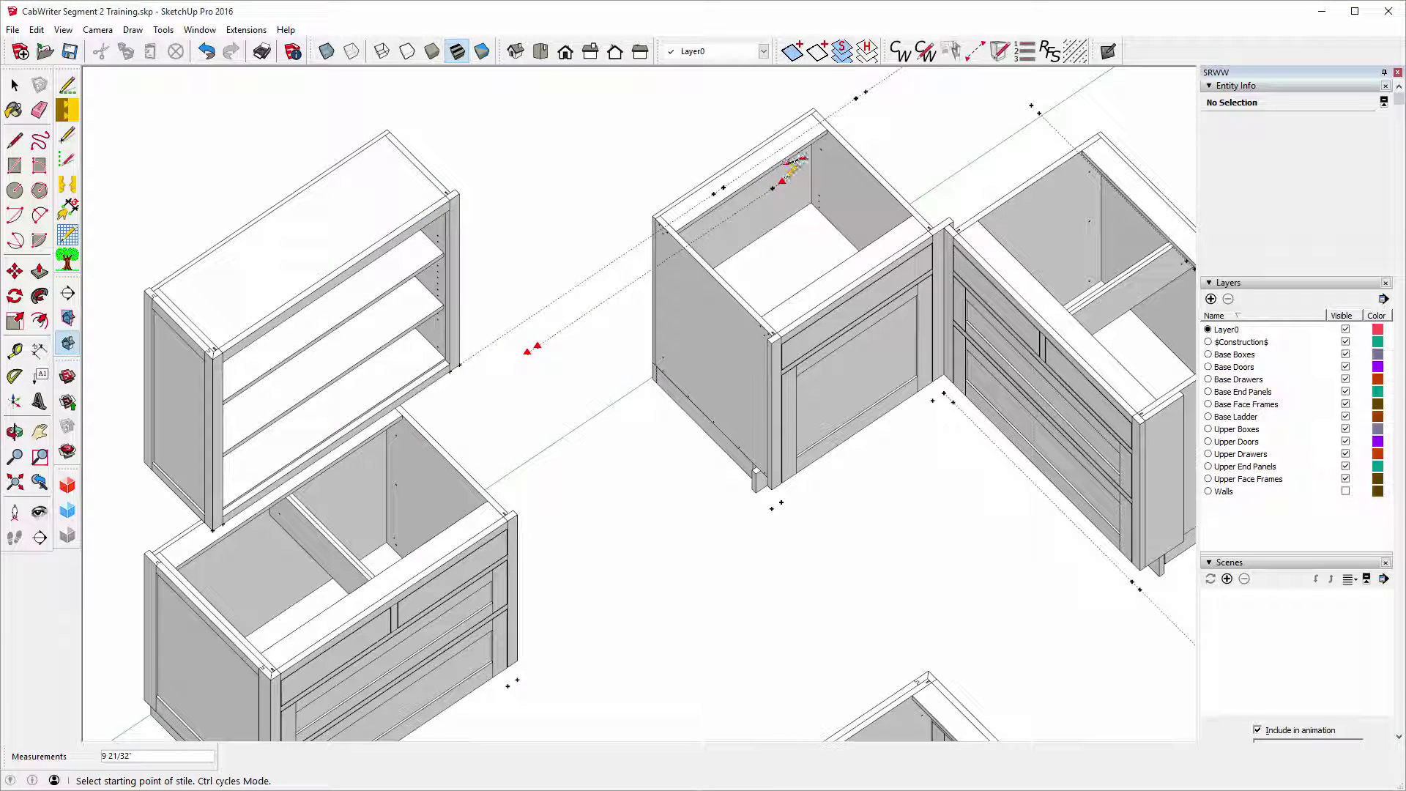
# Draw a Right End Sheet stile at the right end of the dotted refrigerator cabinet line.
pyautogui.click(773, 195)
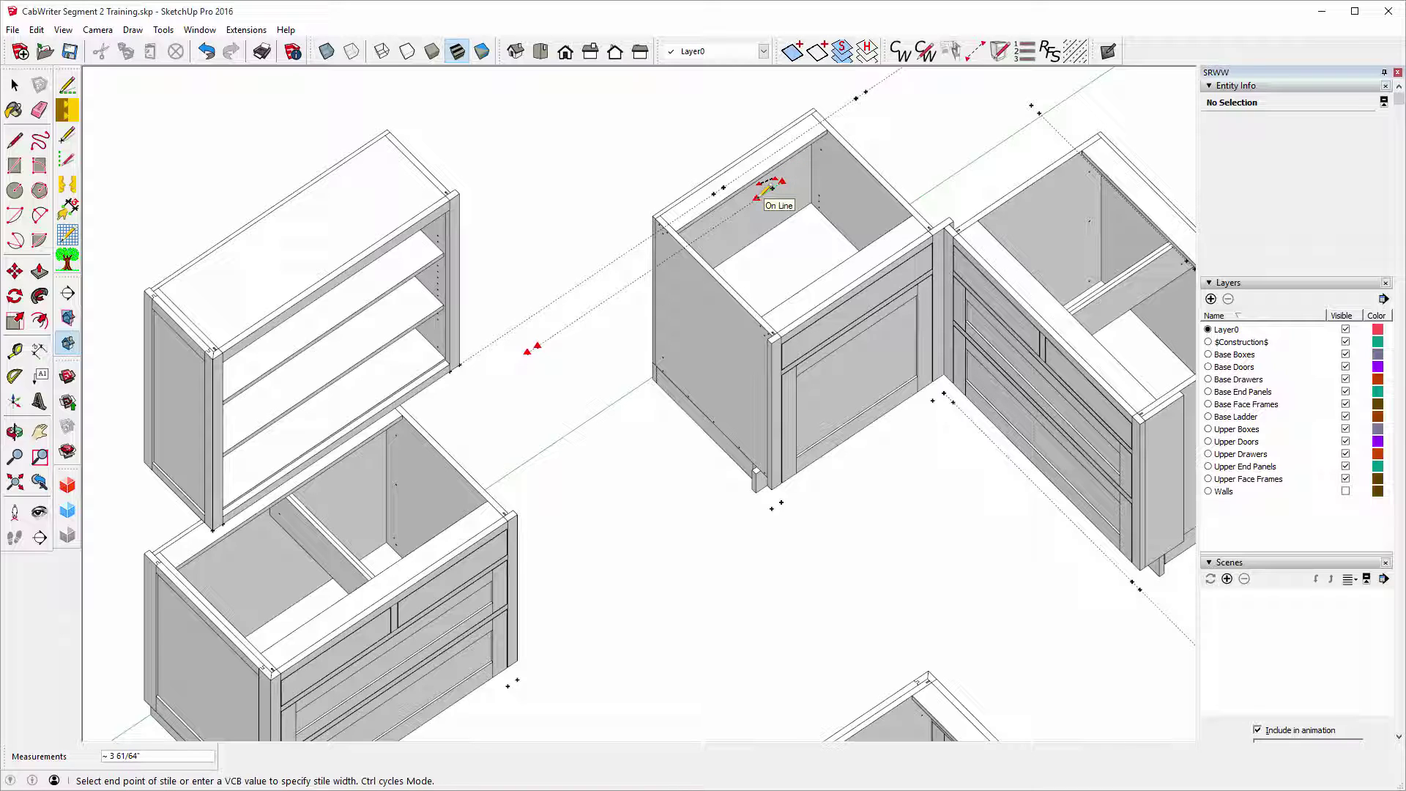
pyautogui.click(761, 195)
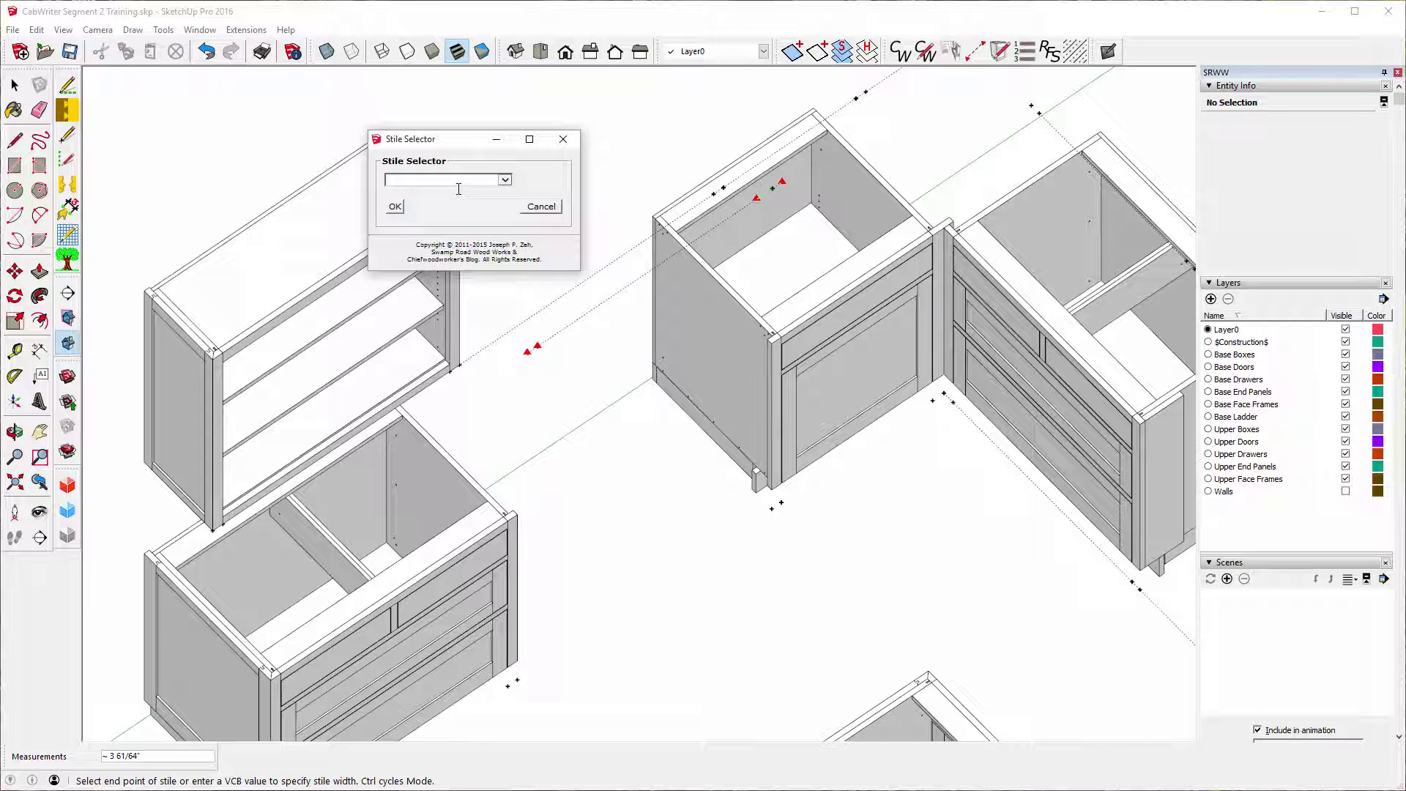
pyautogui.click(505, 180)
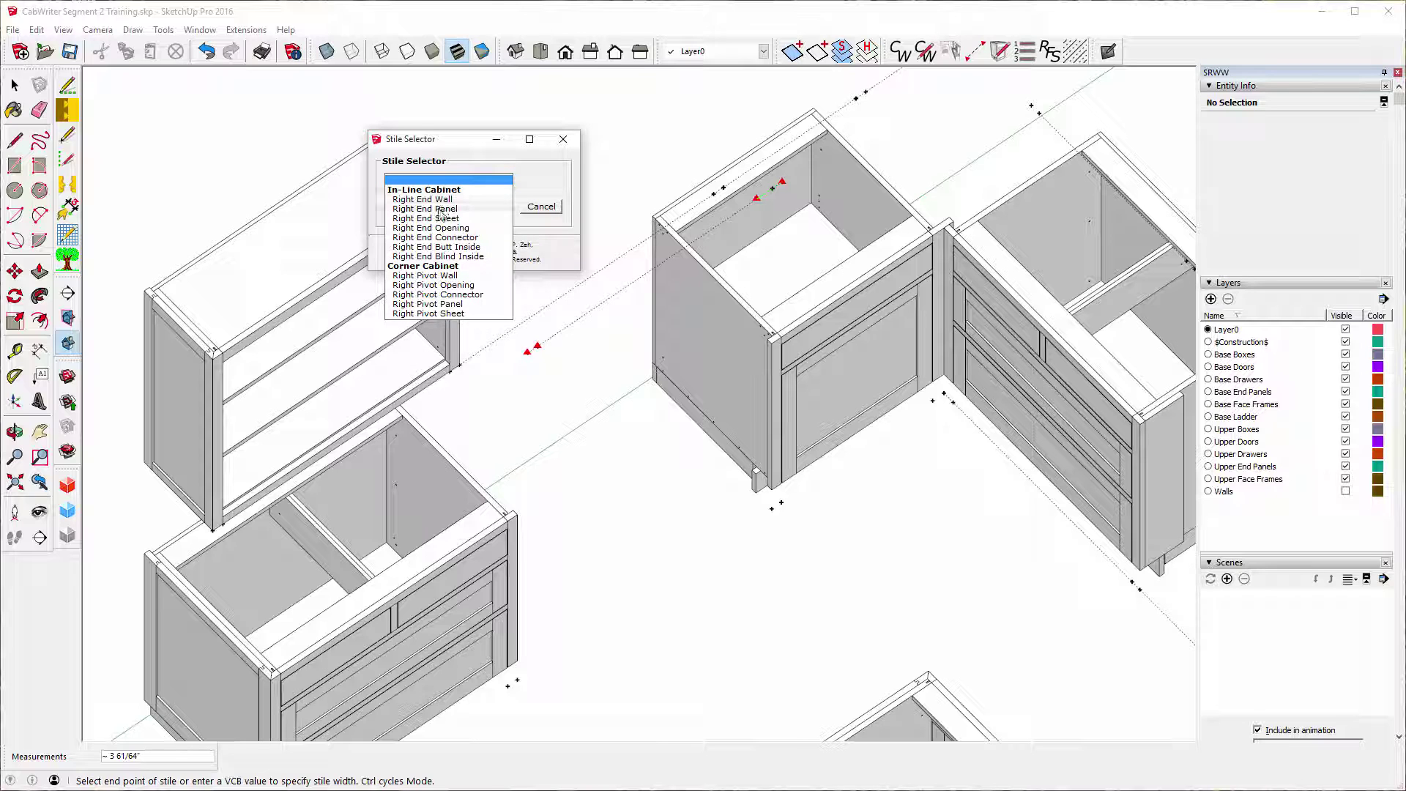
pyautogui.click(439, 218)
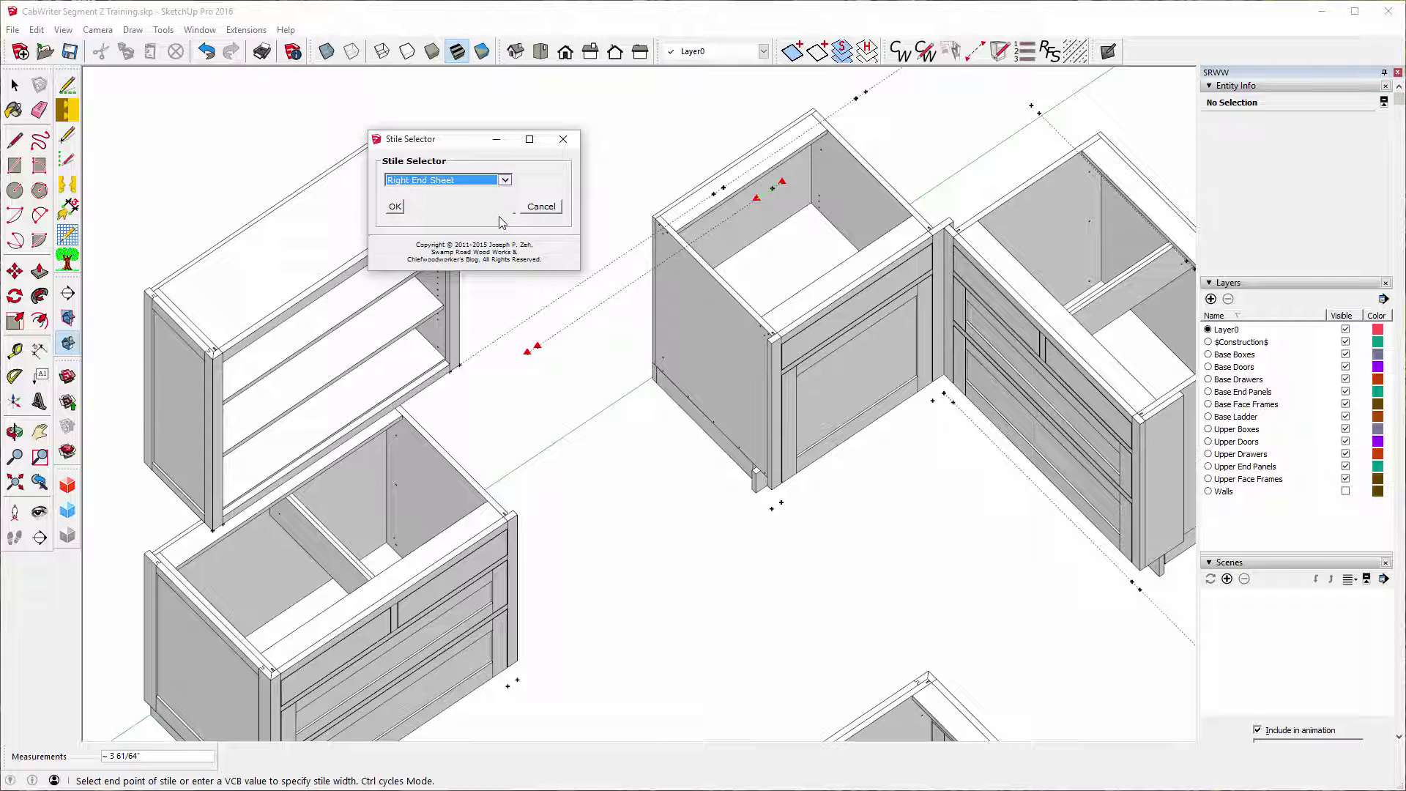
pyautogui.click(395, 206)
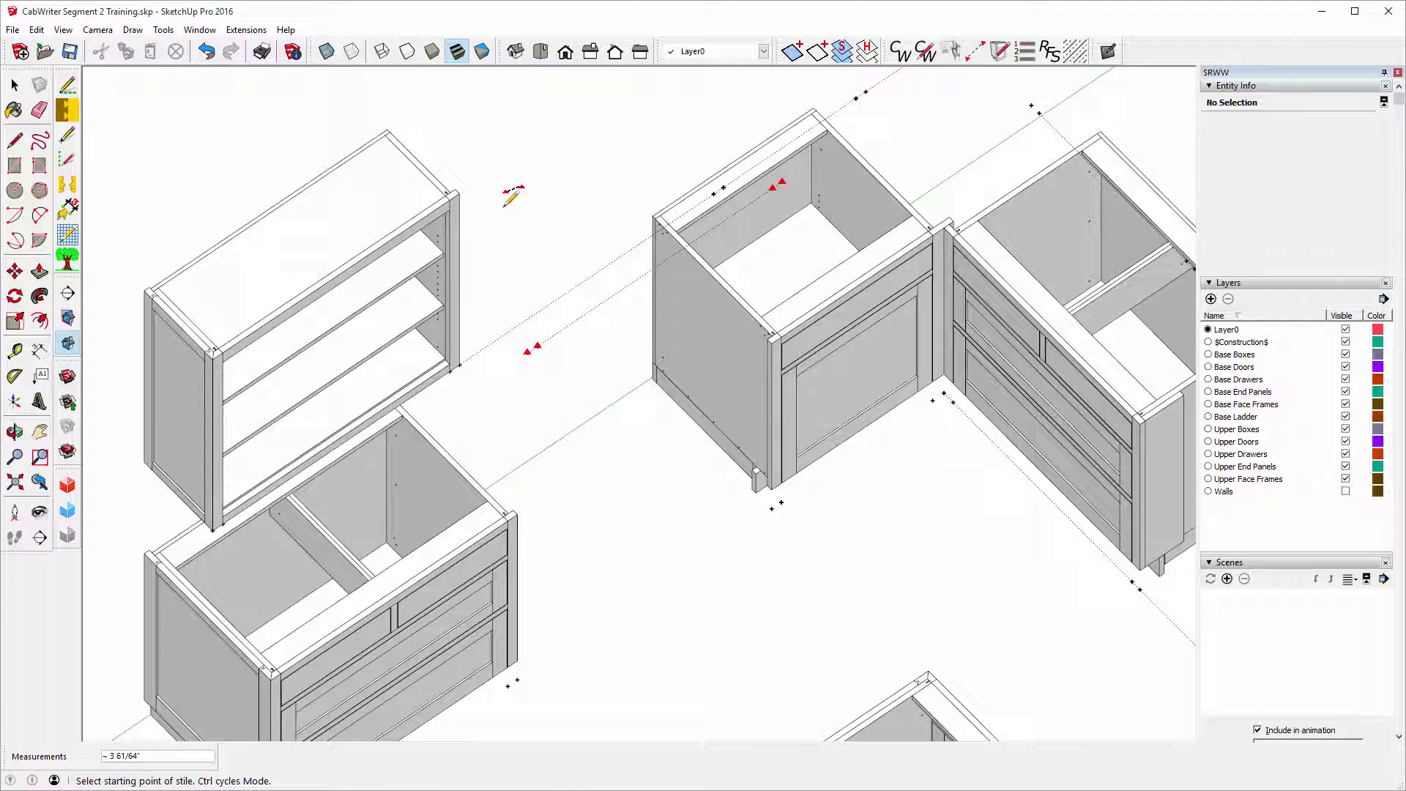
# Generate the refrigerator cabinet between the sheet stiles with 26" depth, as a Refrigerator Upper box with 2 doors.
pyautogui.press('Tab')
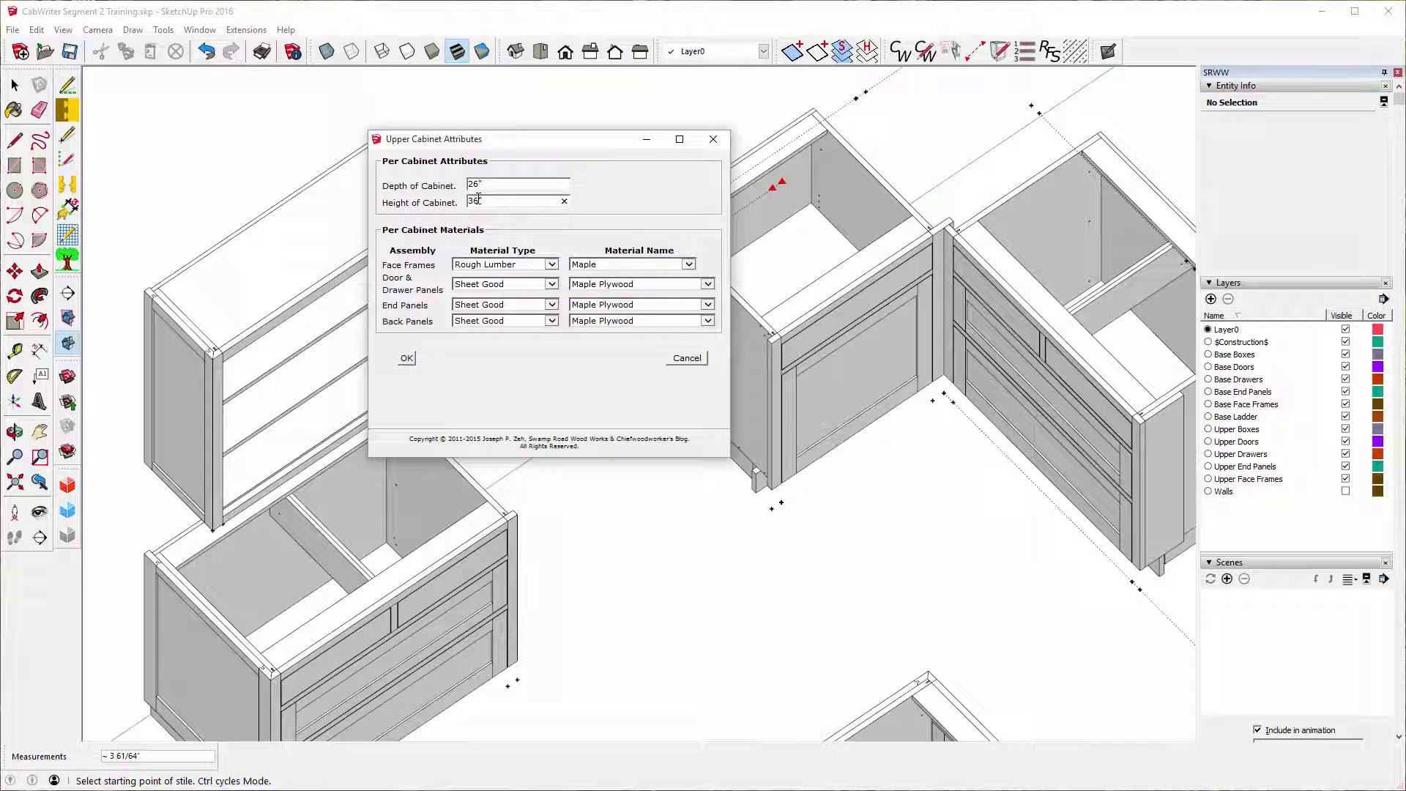
pyautogui.moveTo(478, 198); pyautogui.dragTo(467, 200)
pyautogui.click(407, 359)
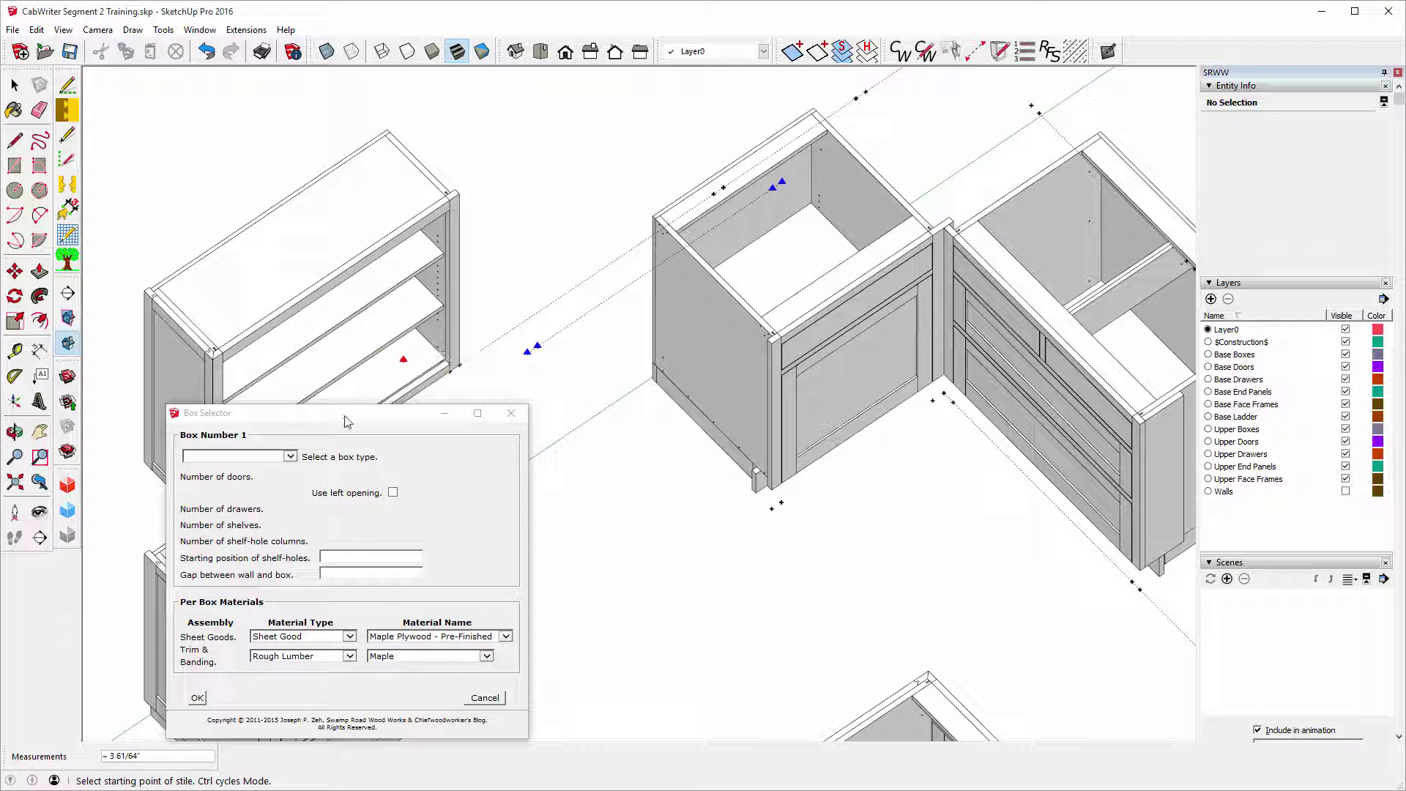
pyautogui.click(290, 457)
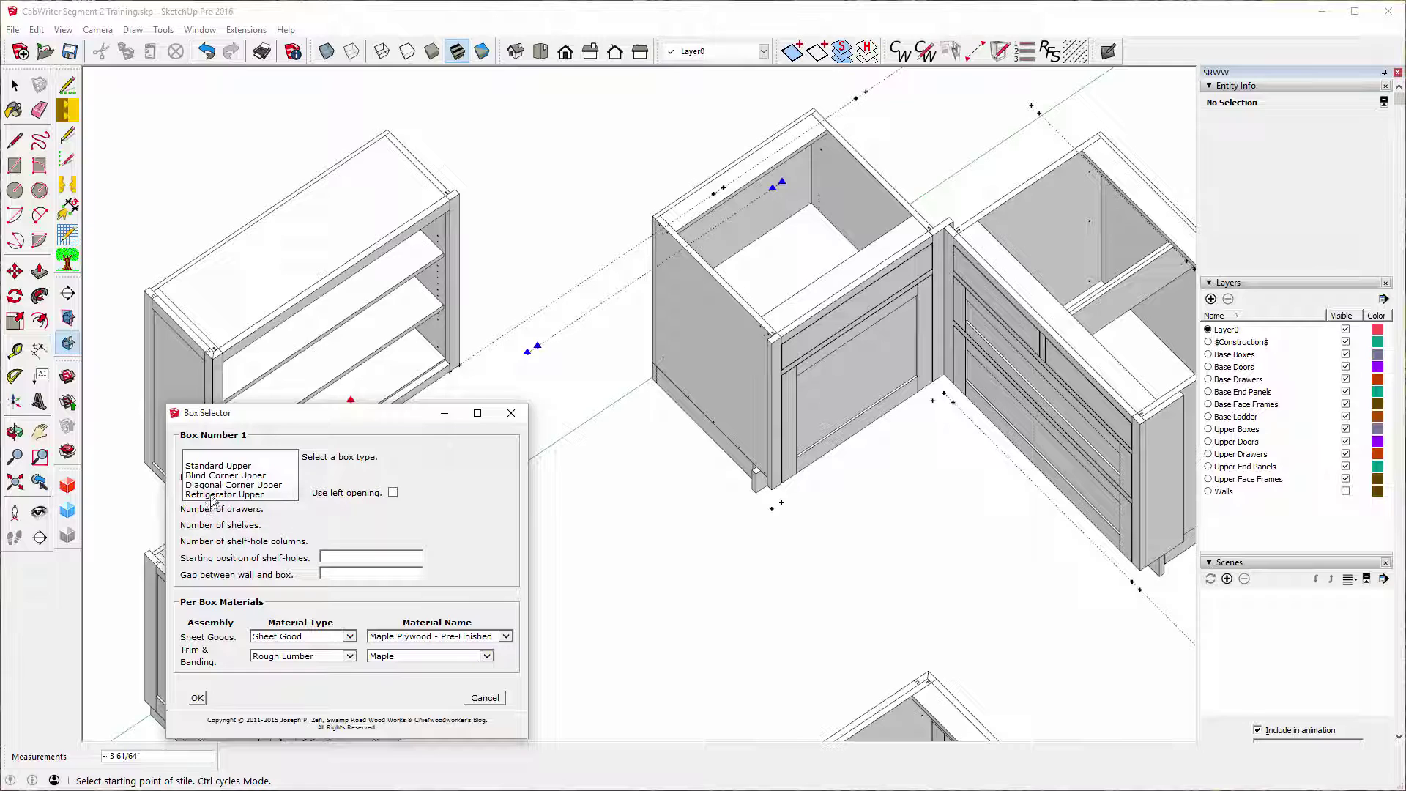
pyautogui.click(213, 495)
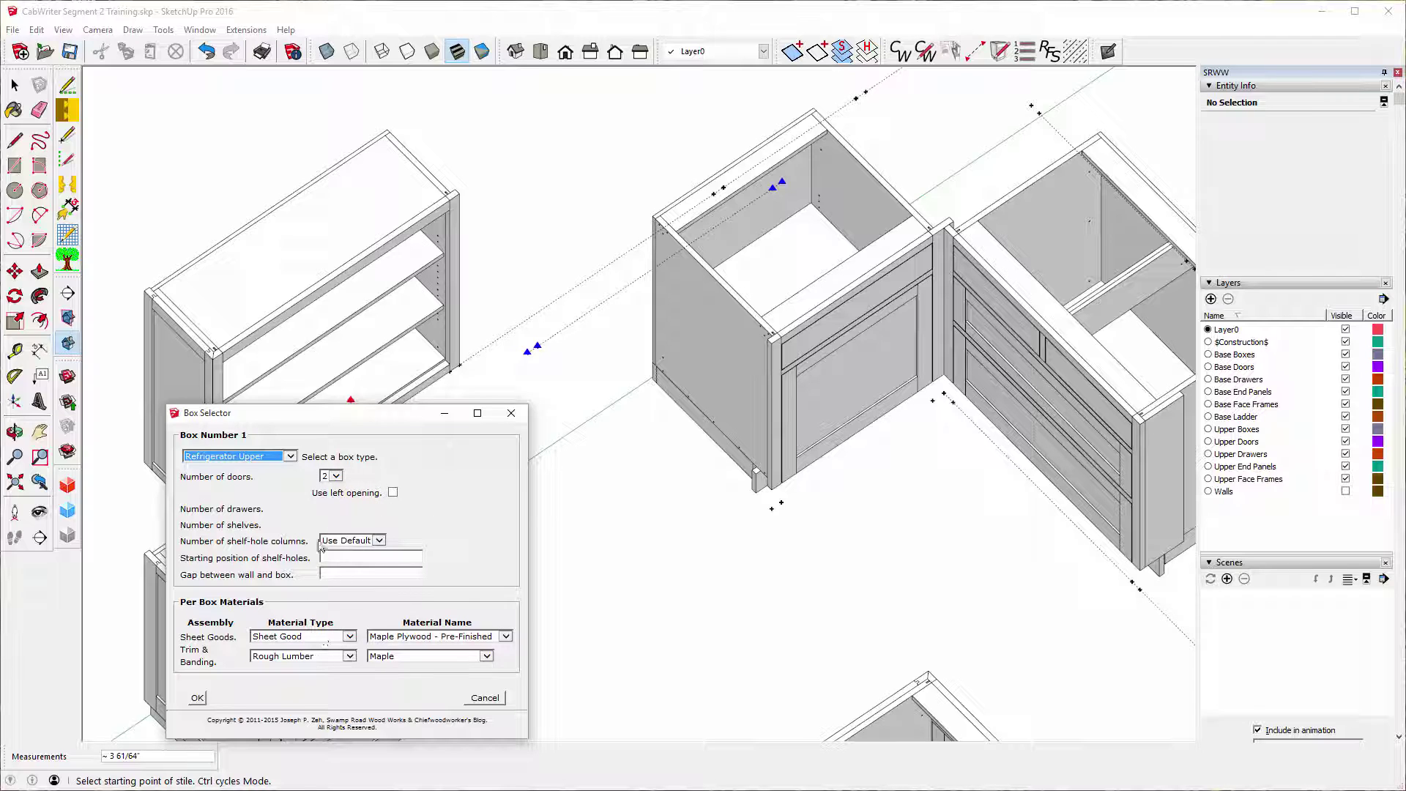
pyautogui.click(196, 698)
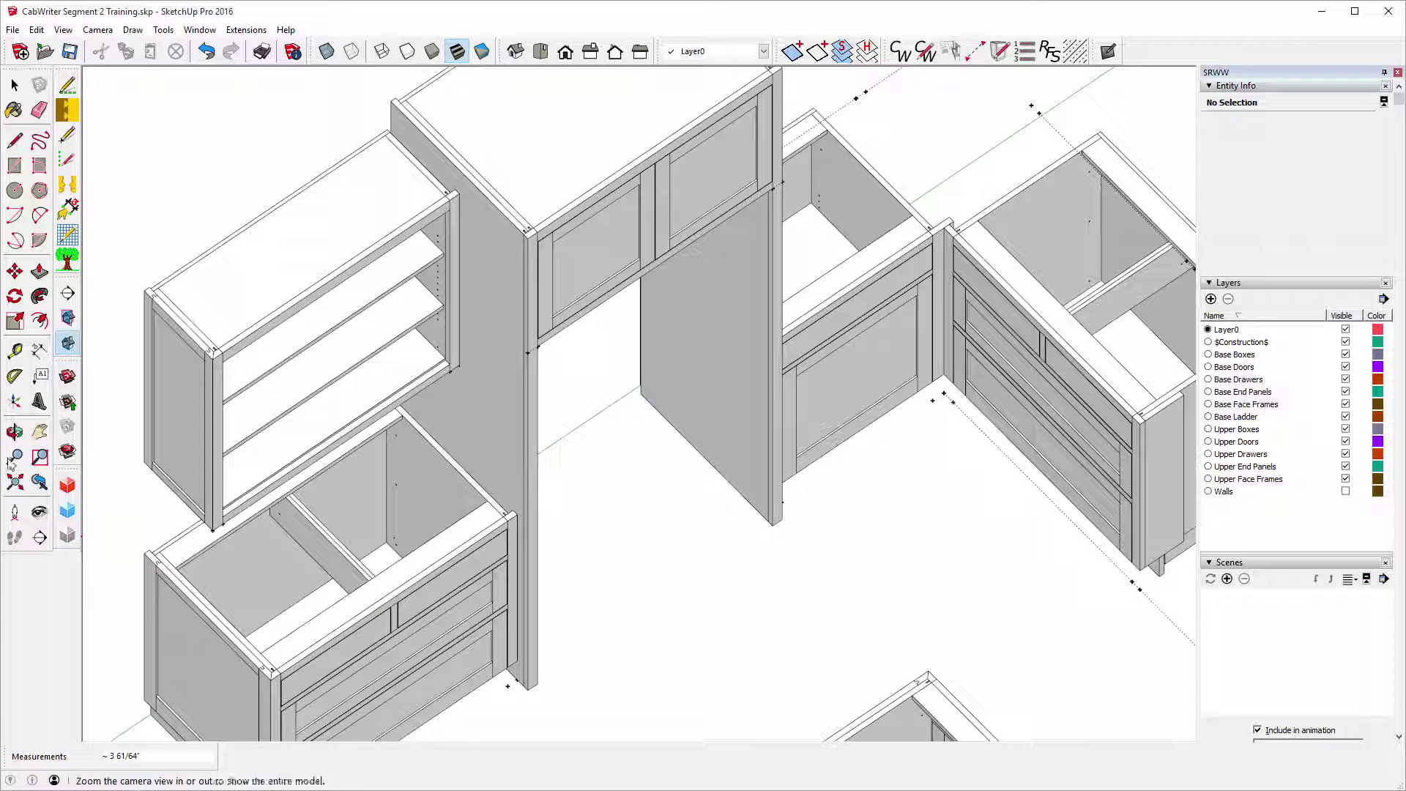
# Draw a Right End Panel stile at the right end of the dotted line above the drawer base cabinet beside the corner.
pyautogui.moveTo(626, 498); pyautogui.dragTo(605, 425, button='middle')
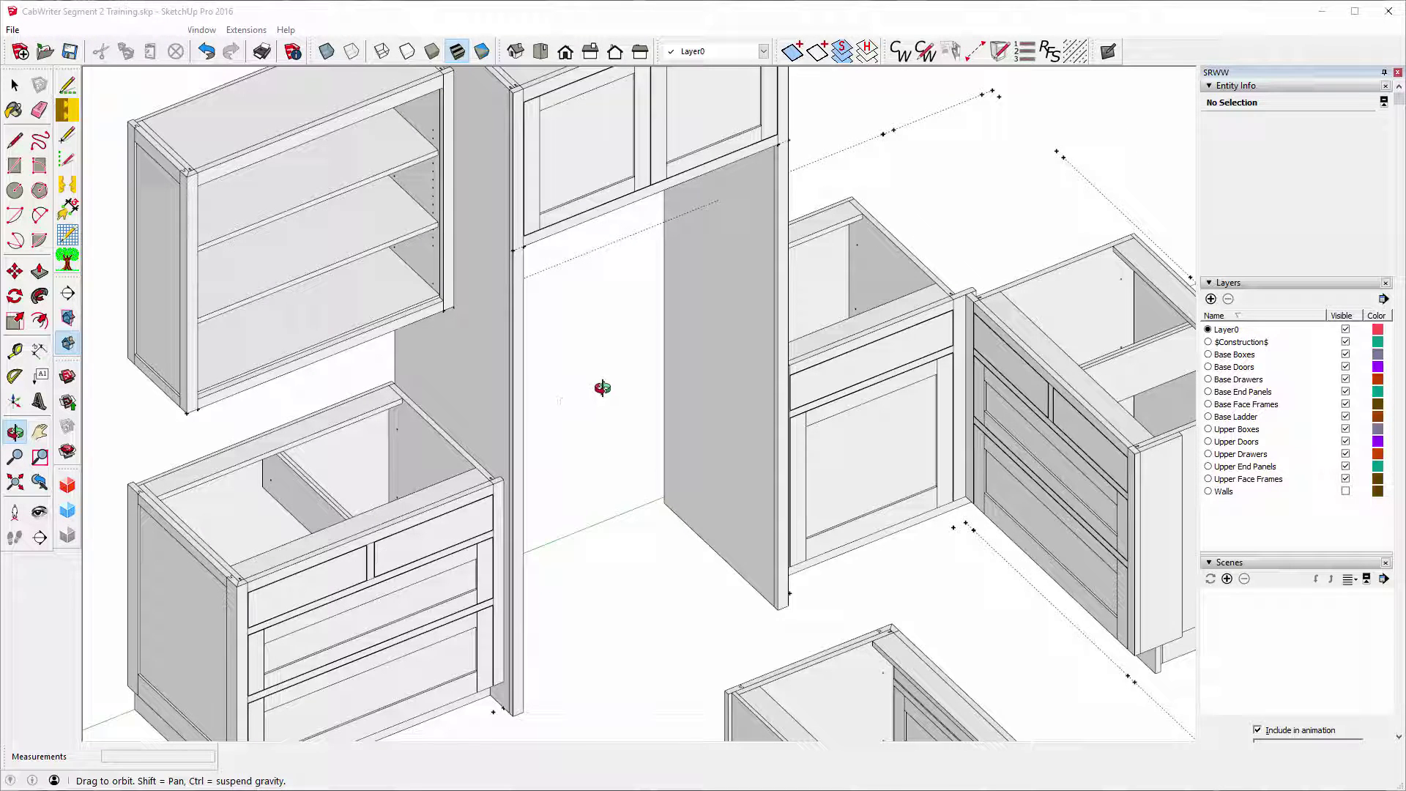
pyautogui.scroll(-4, 602, 388)
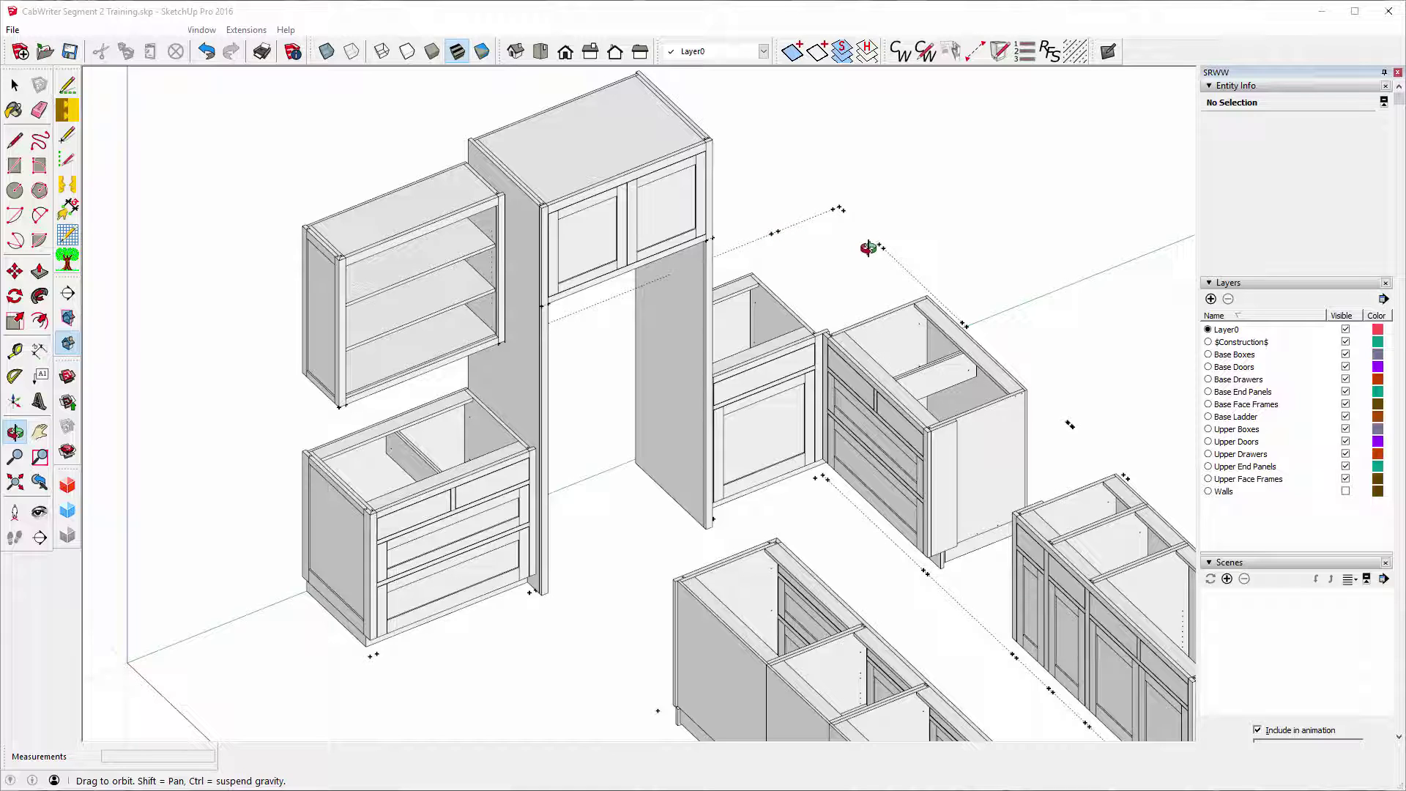
pyautogui.moveTo(842, 276); pyautogui.dragTo(962, 189)
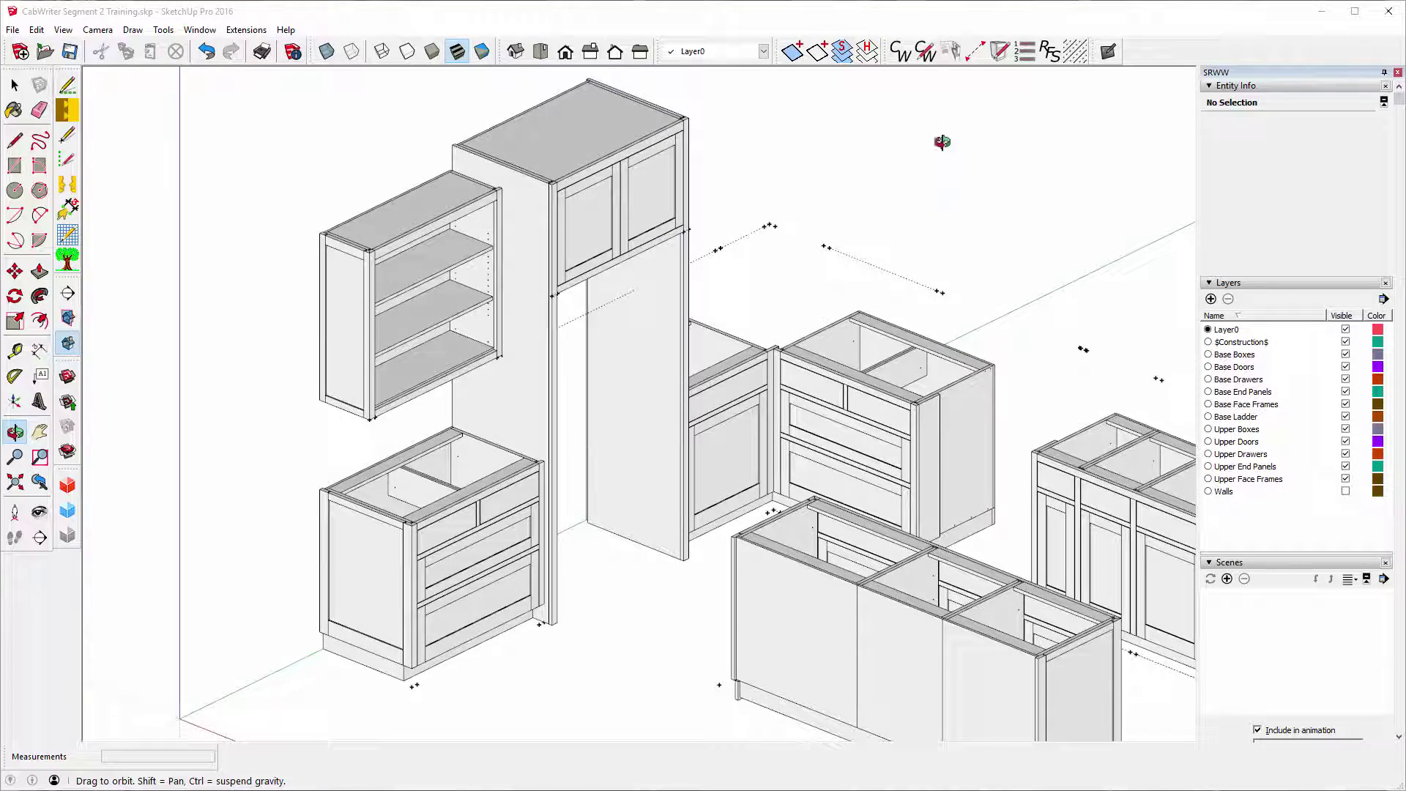
pyautogui.click(975, 51)
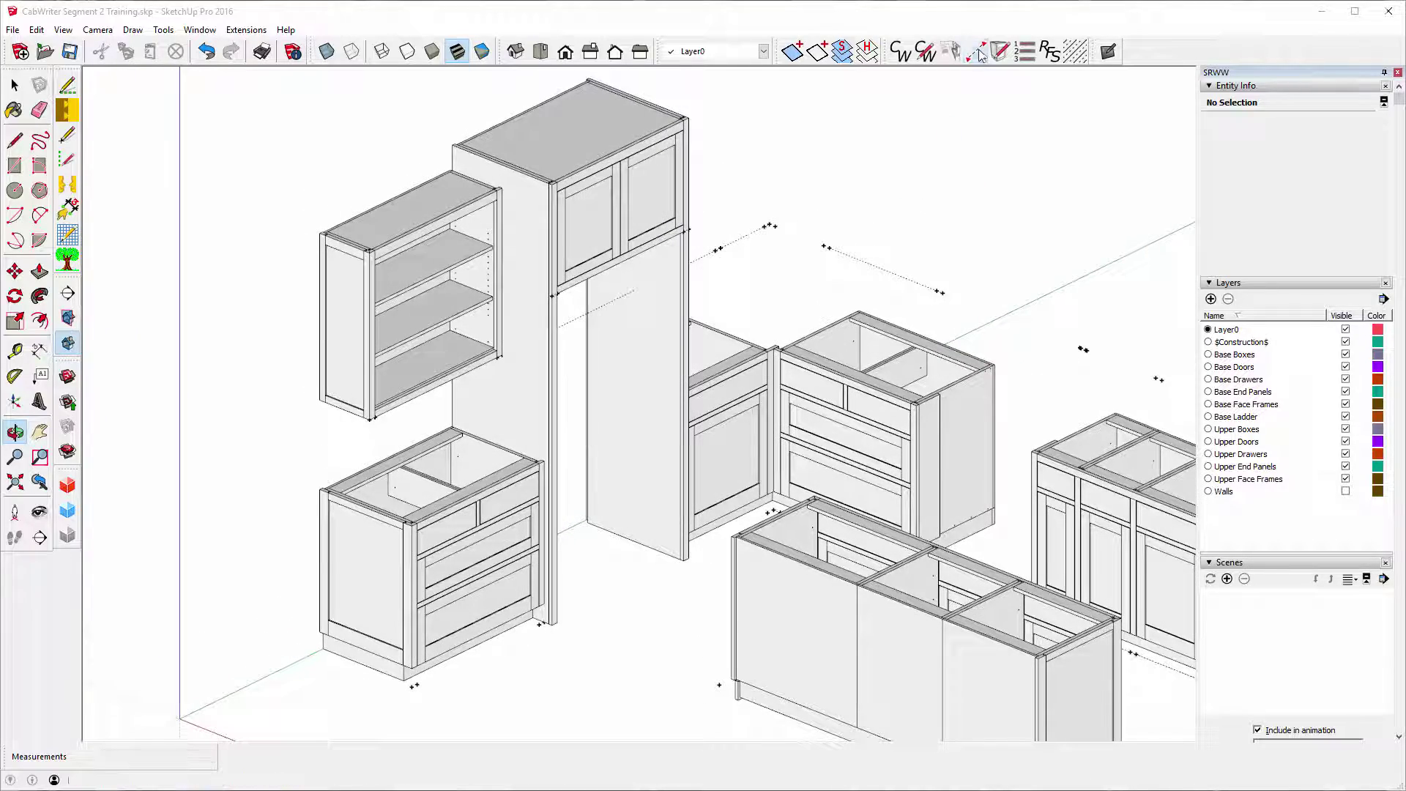
pyautogui.click(941, 291)
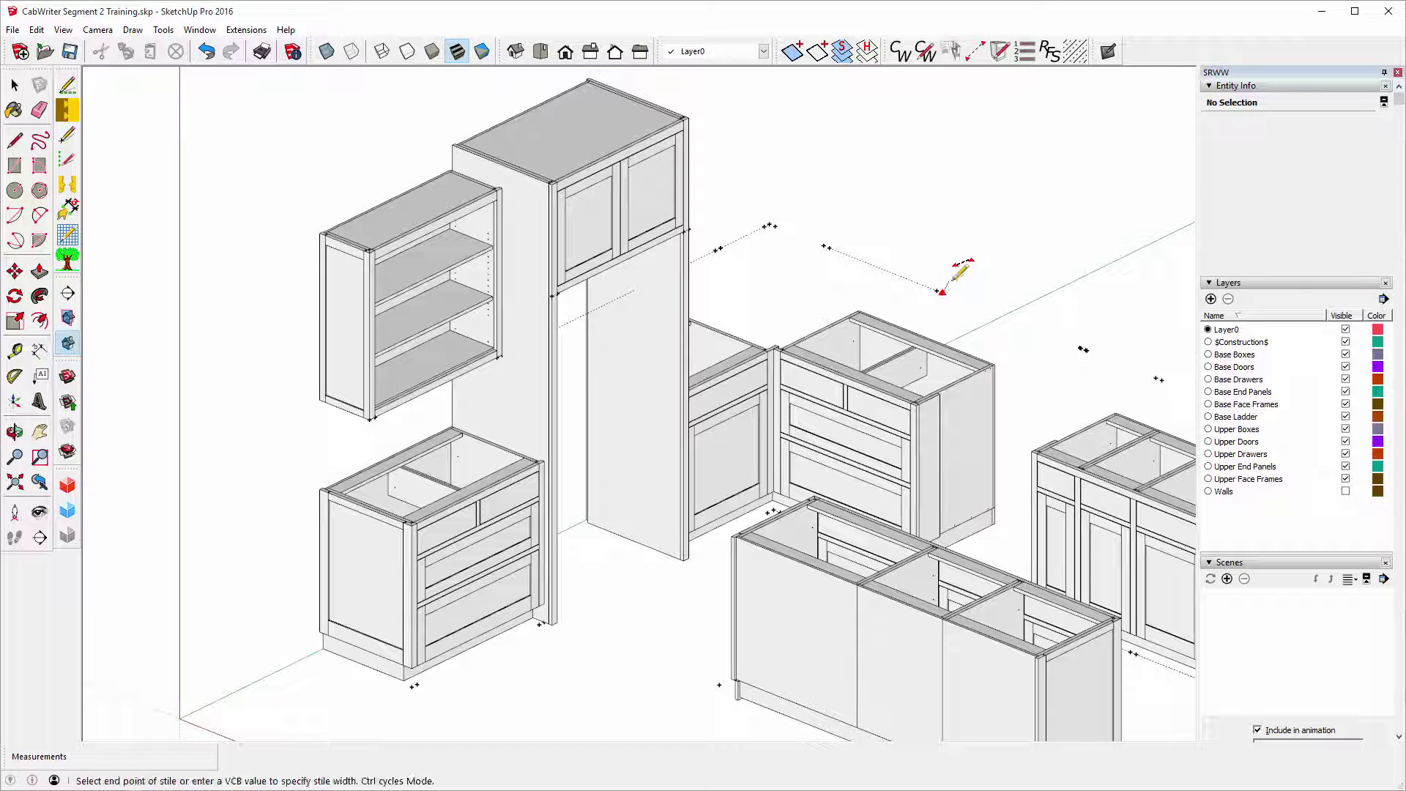
pyautogui.click(872, 263)
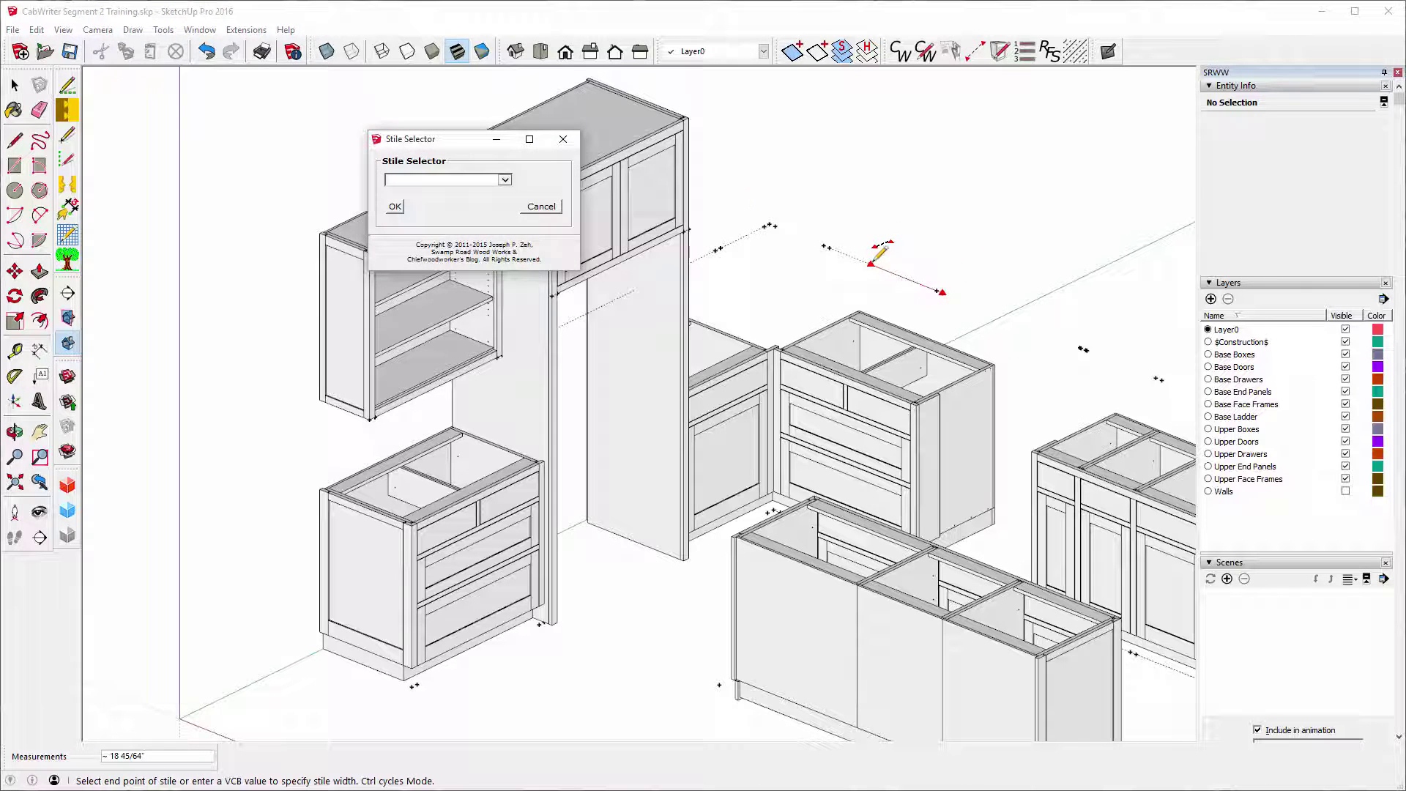
pyautogui.click(505, 181)
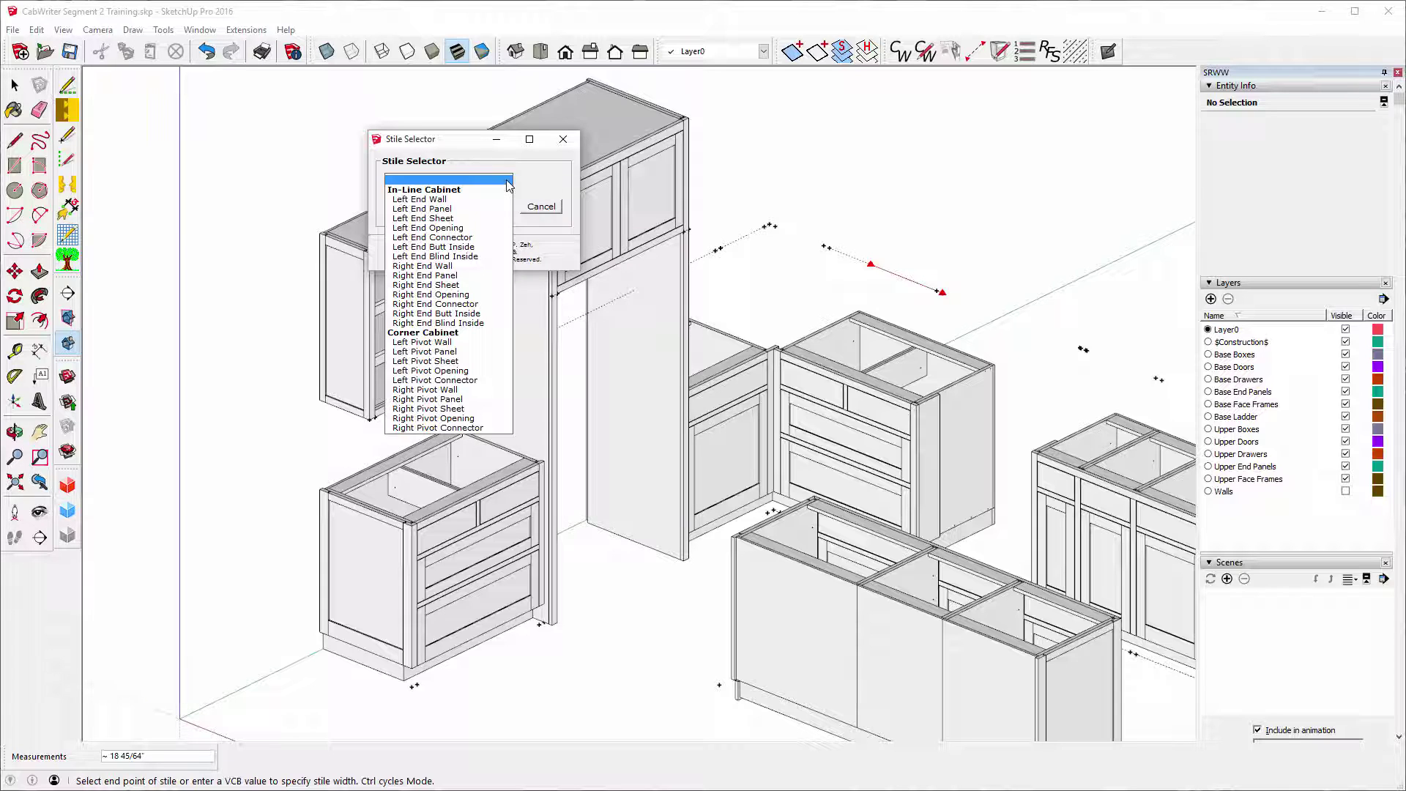
pyautogui.click(430, 279)
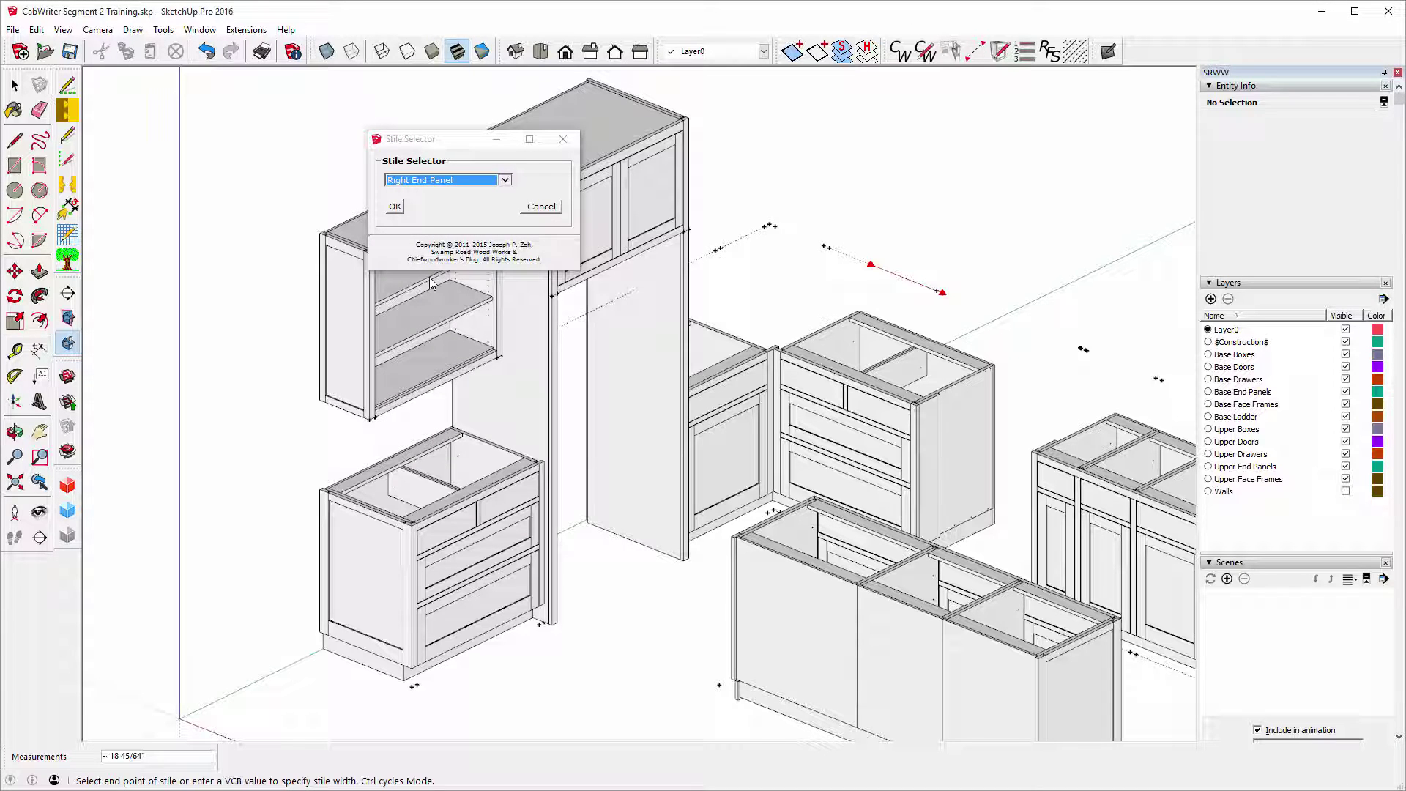
pyautogui.click(396, 207)
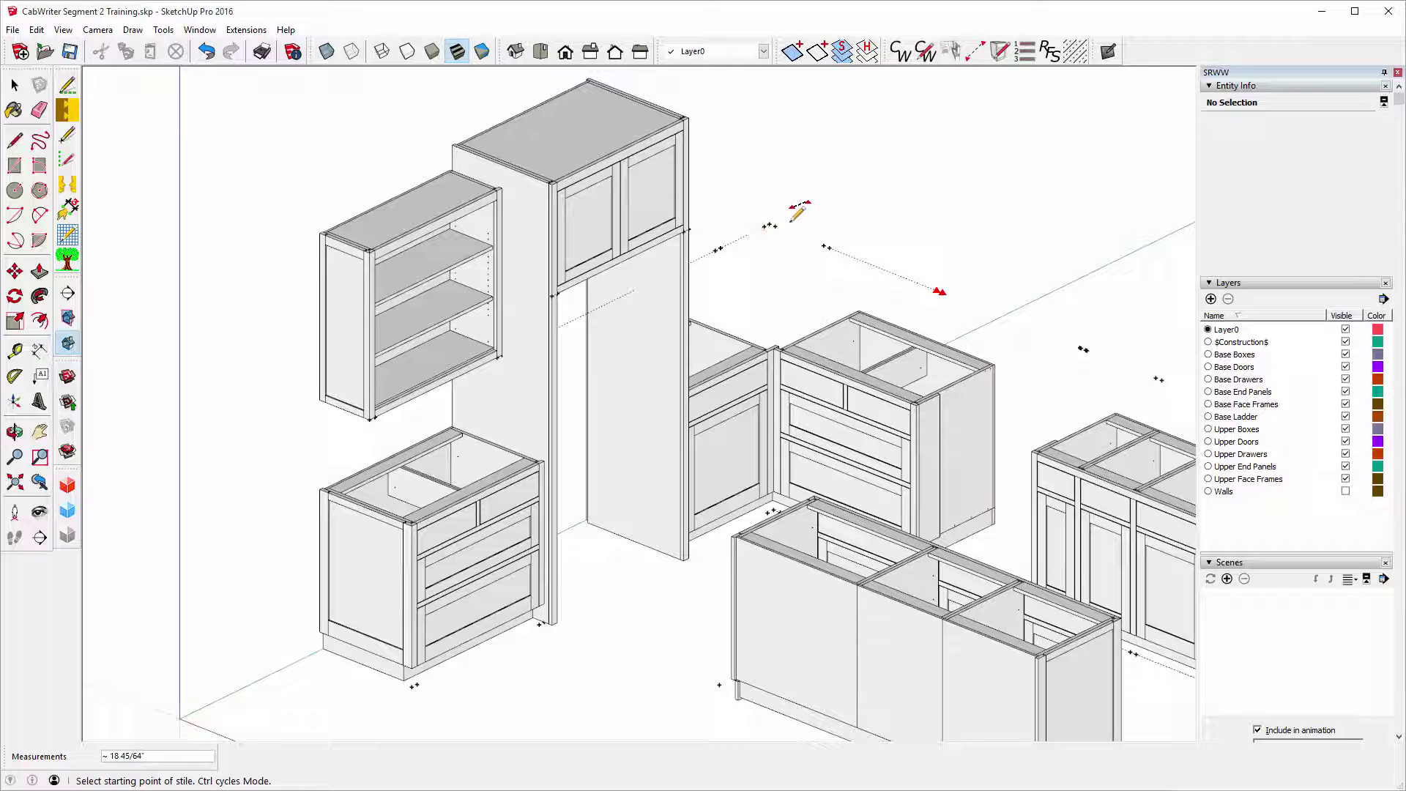
# Draw a Left Pivot Connector stile across the corner, from the refrigerator-side dotted line's end to the start of the adjoining dotted line.
pyautogui.click(768, 224)
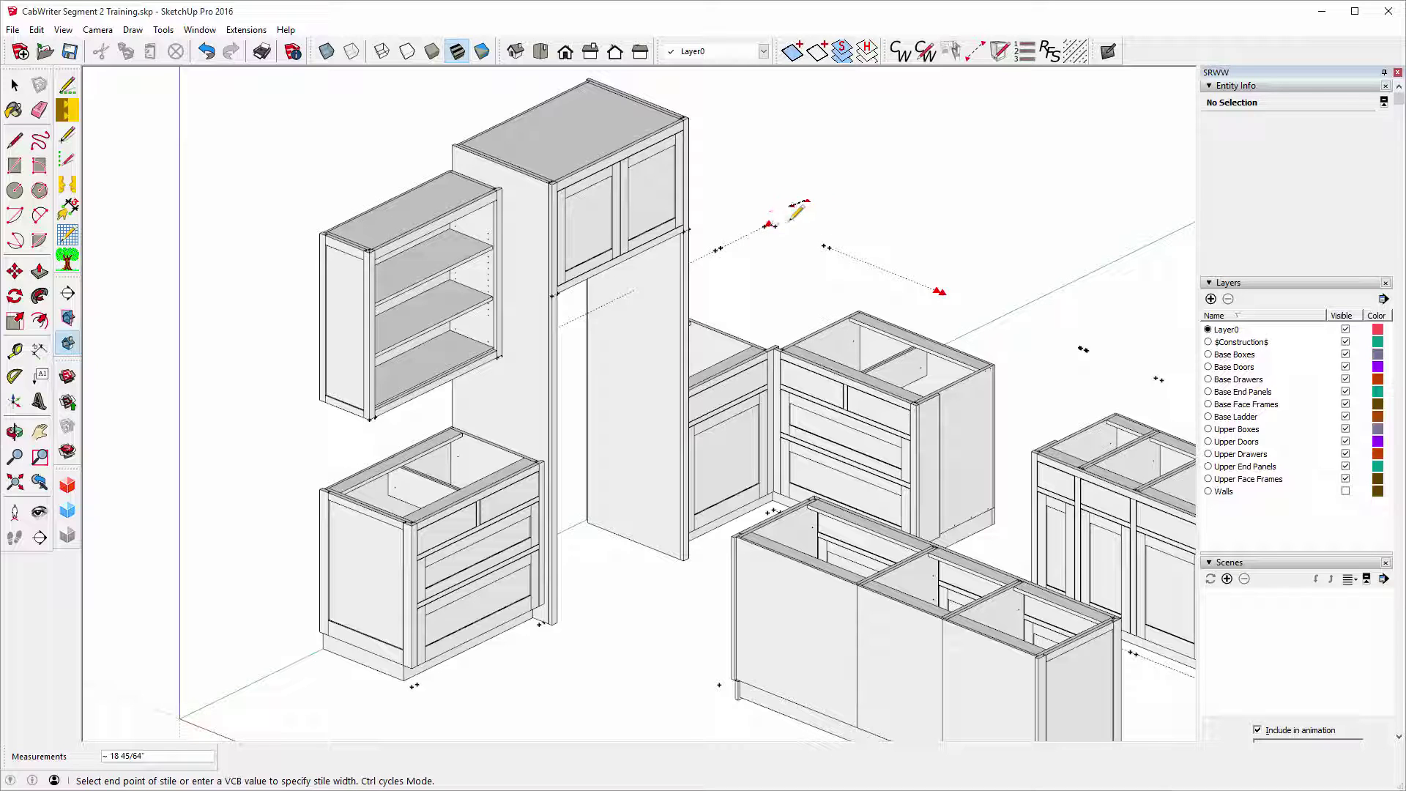
pyautogui.click(802, 233)
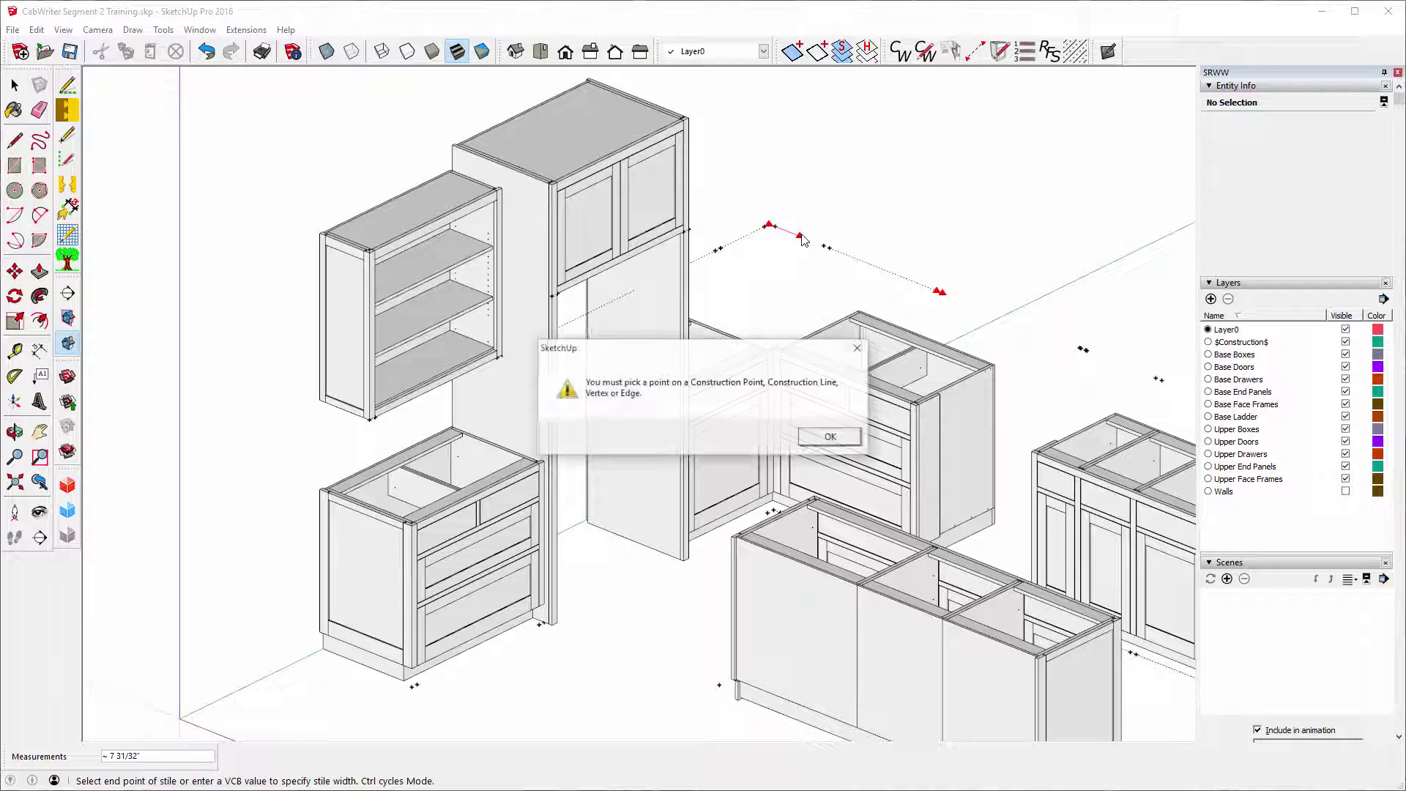
pyautogui.click(828, 438)
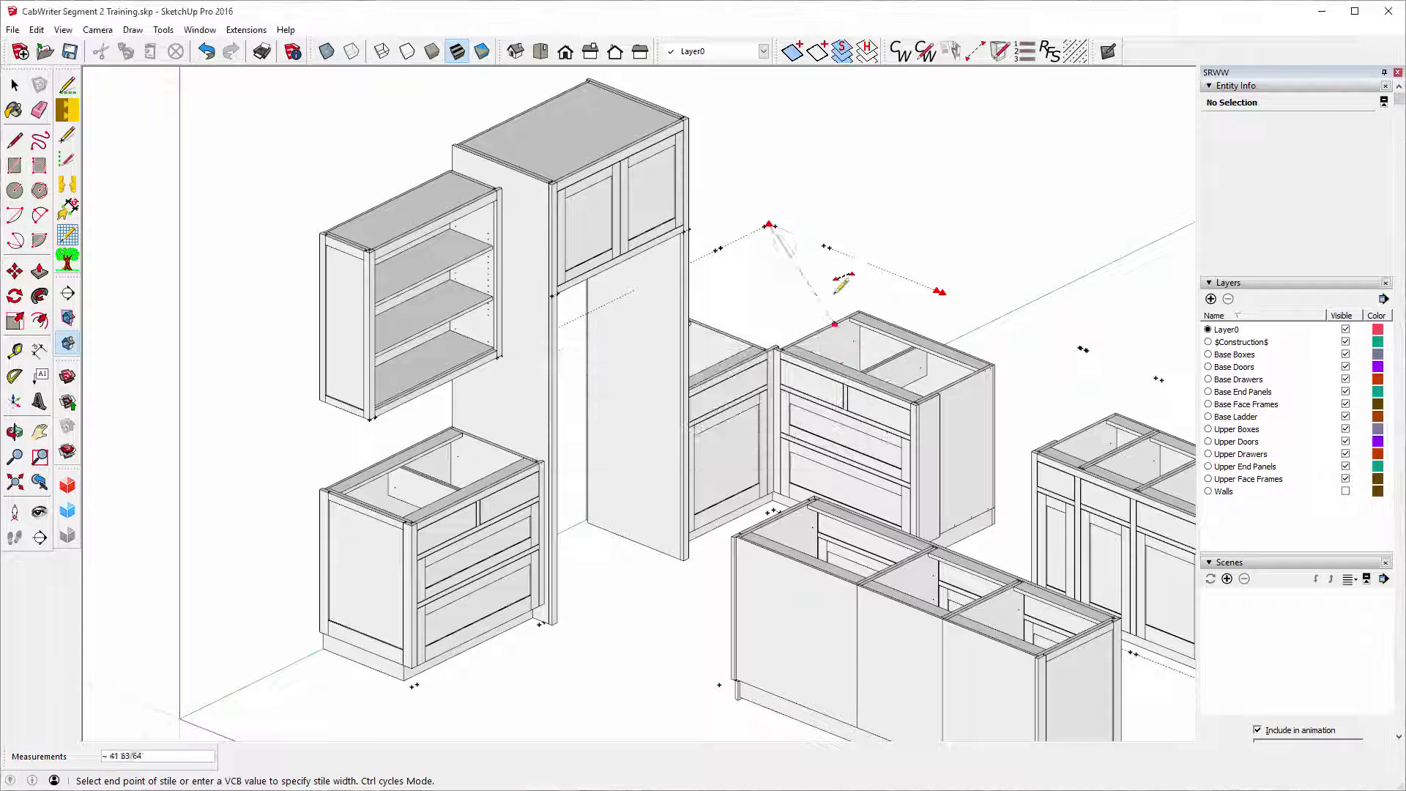
pyautogui.click(823, 245)
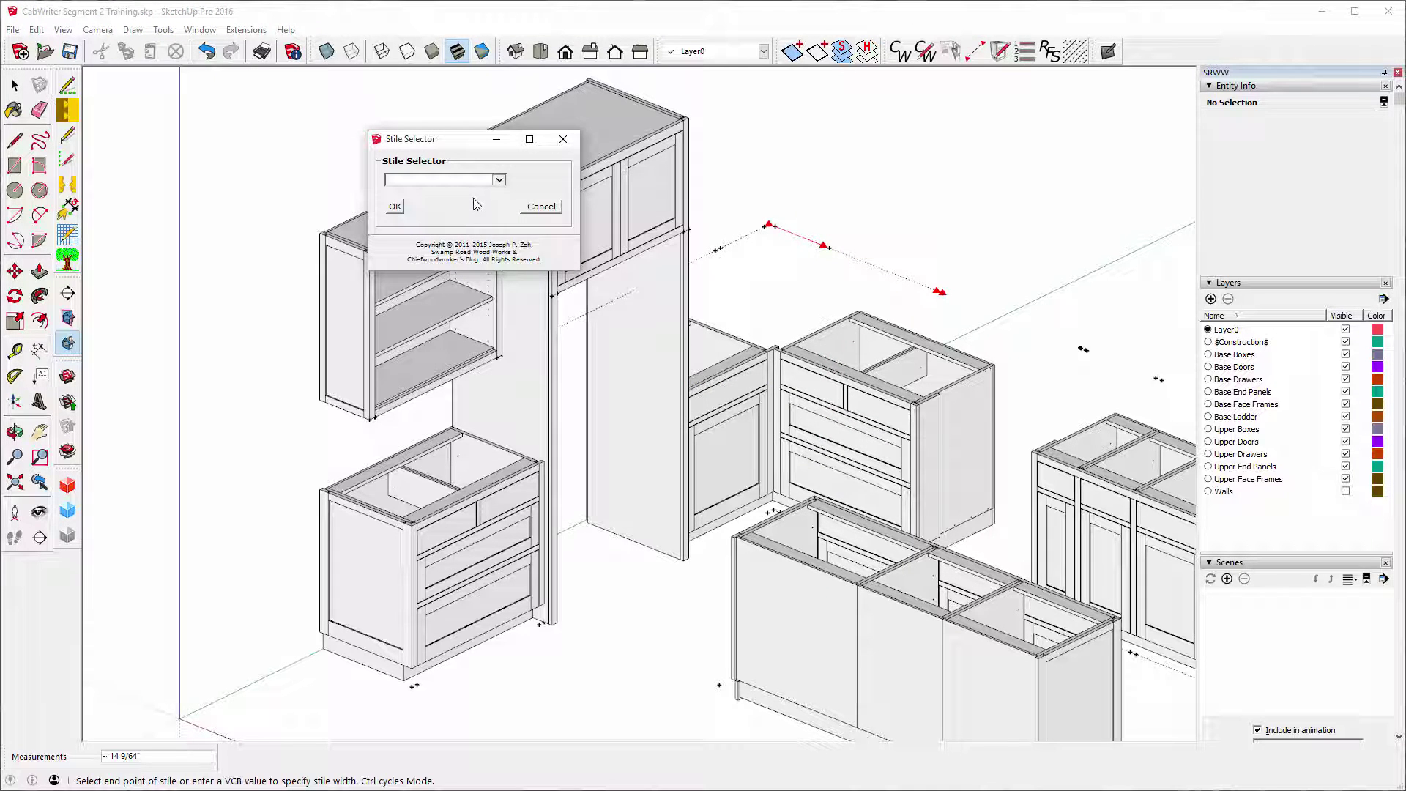
pyautogui.click(498, 180)
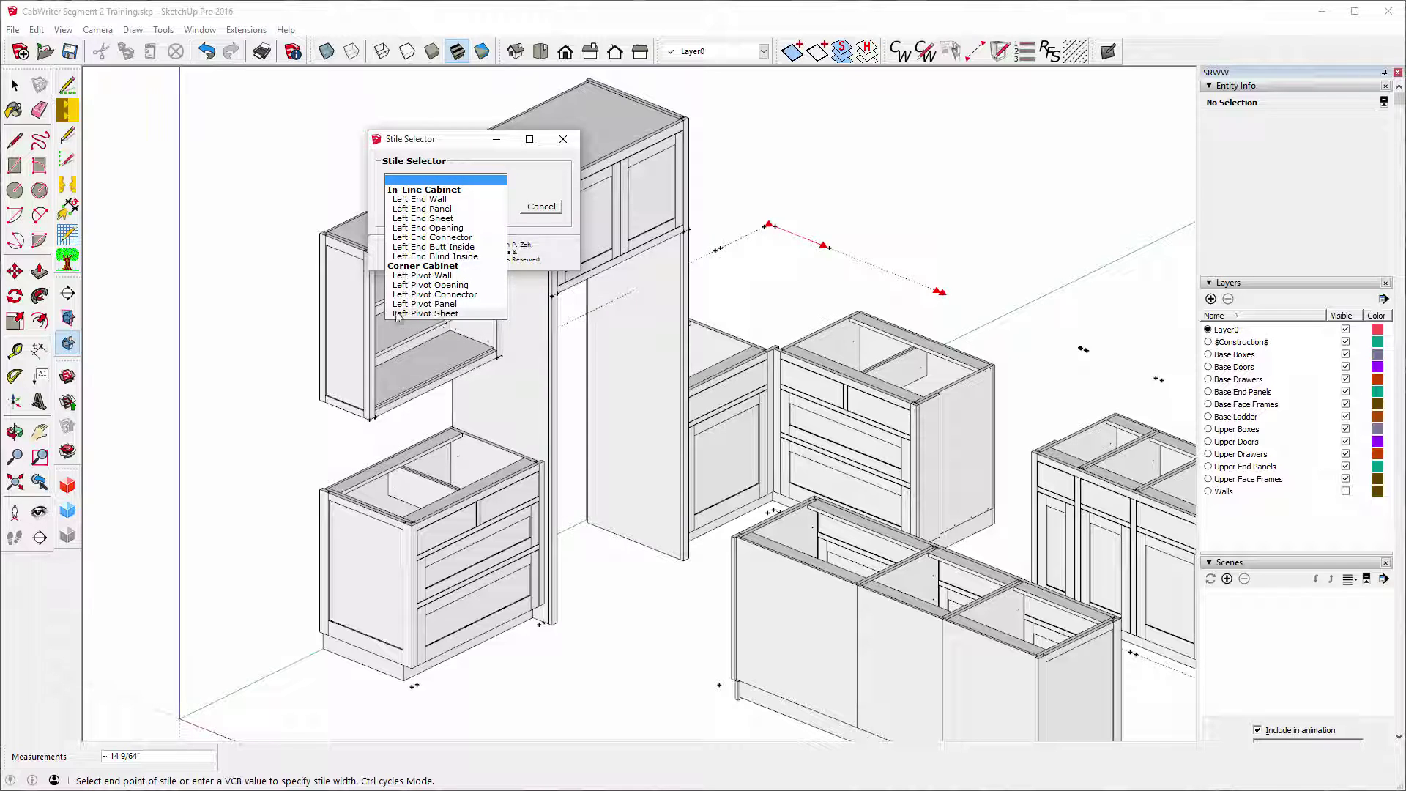
pyautogui.press('Escape')
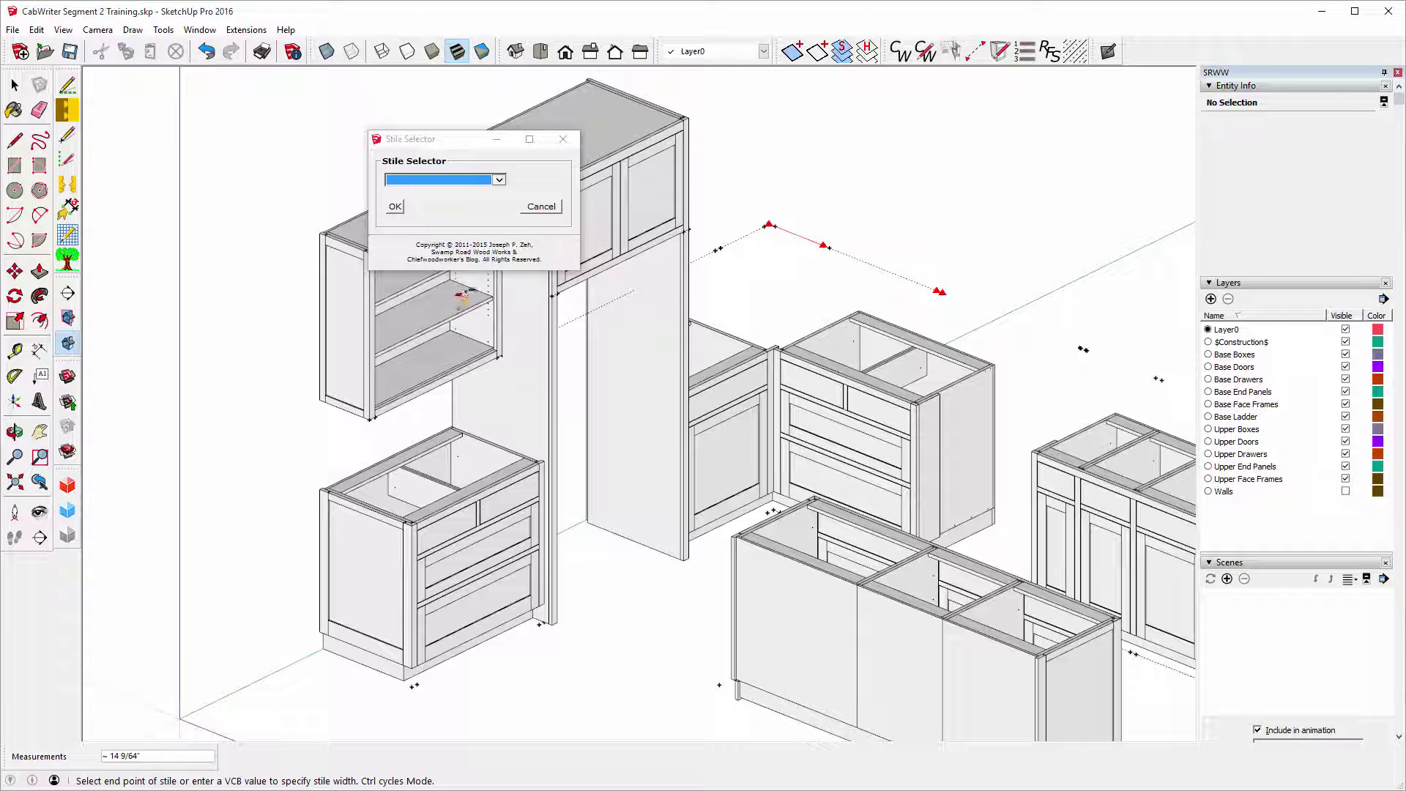
pyautogui.click(501, 181)
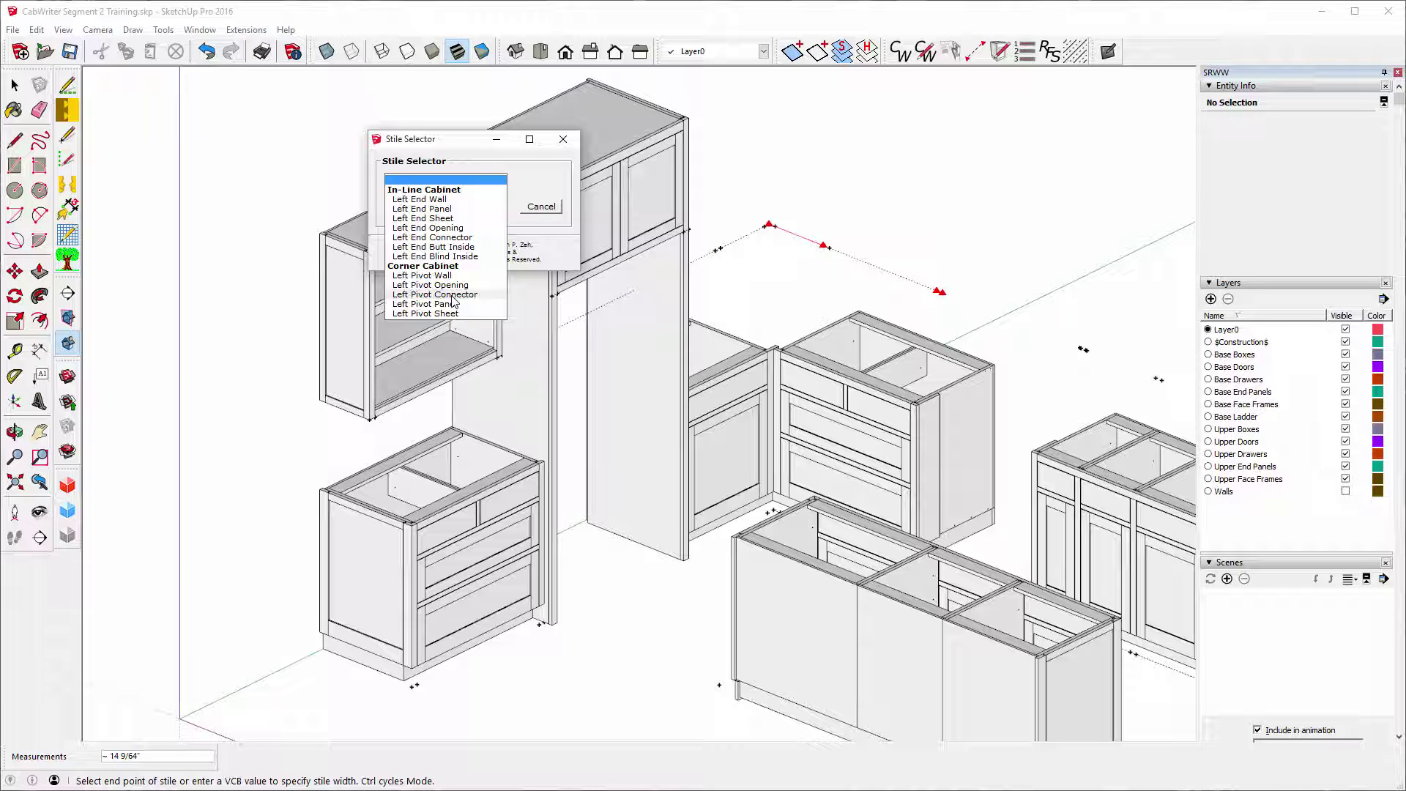
pyautogui.click(451, 295)
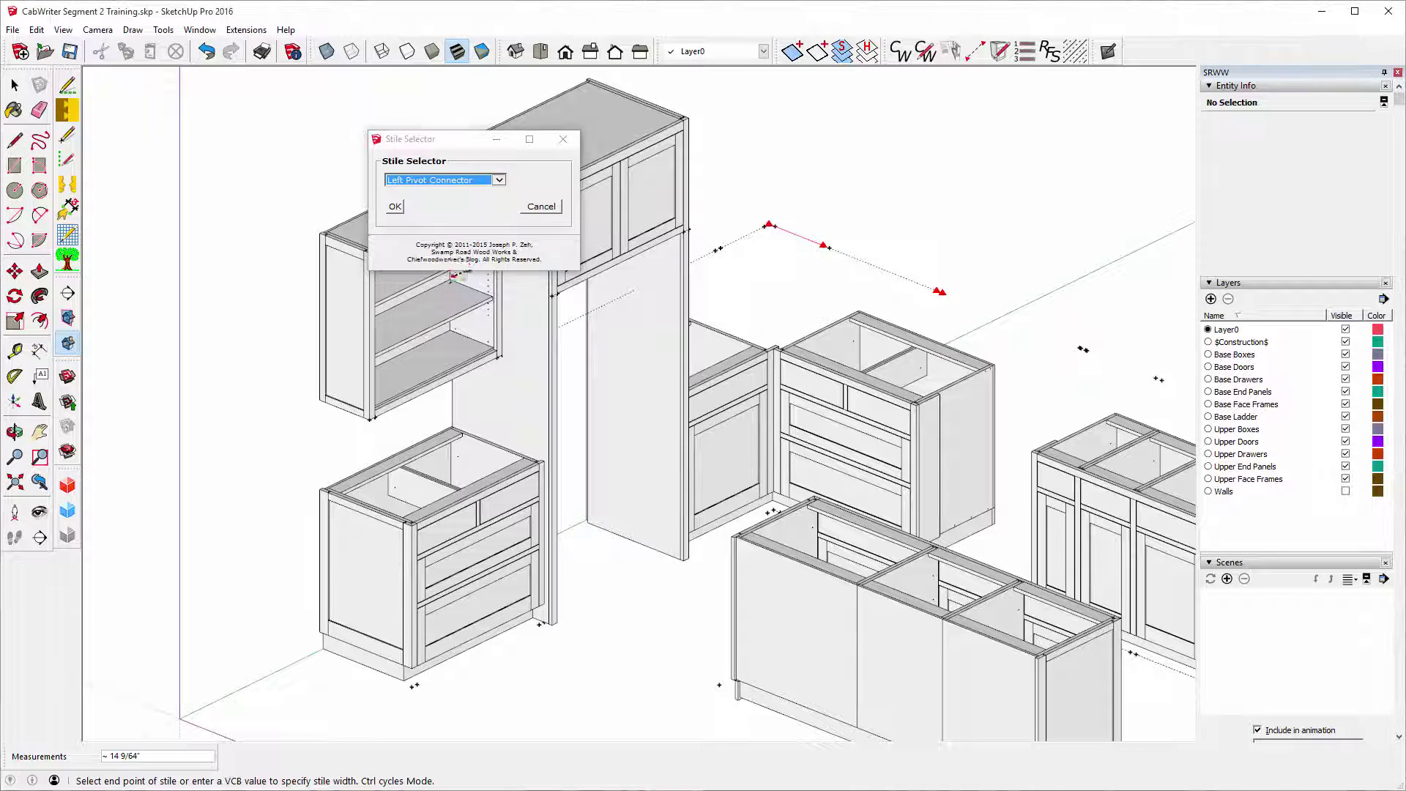
pyautogui.click(399, 210)
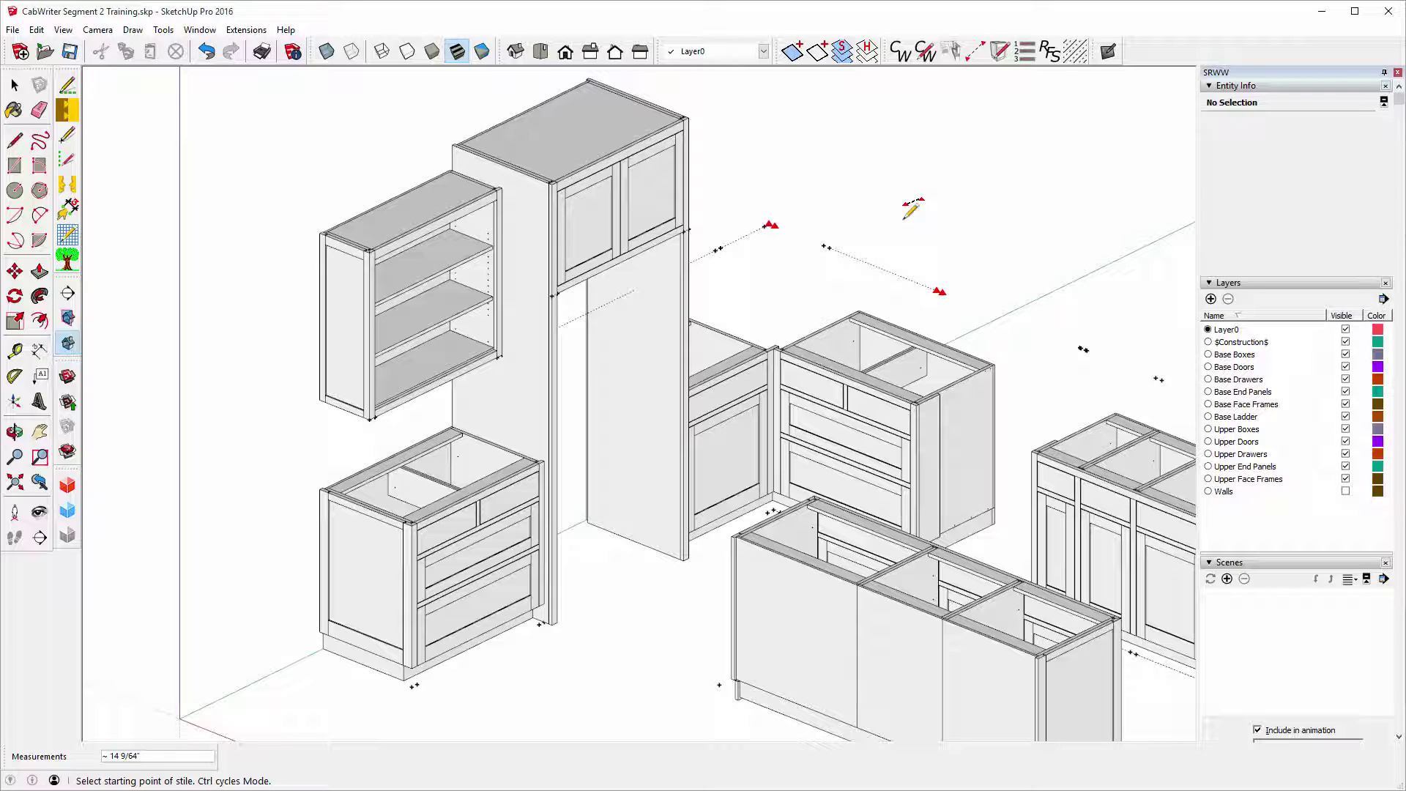
# Draw a stile at the corner end of the adjoining dotted line and accept upper cabinet attributes of 13" depth and 36" height.
pyautogui.click(823, 245)
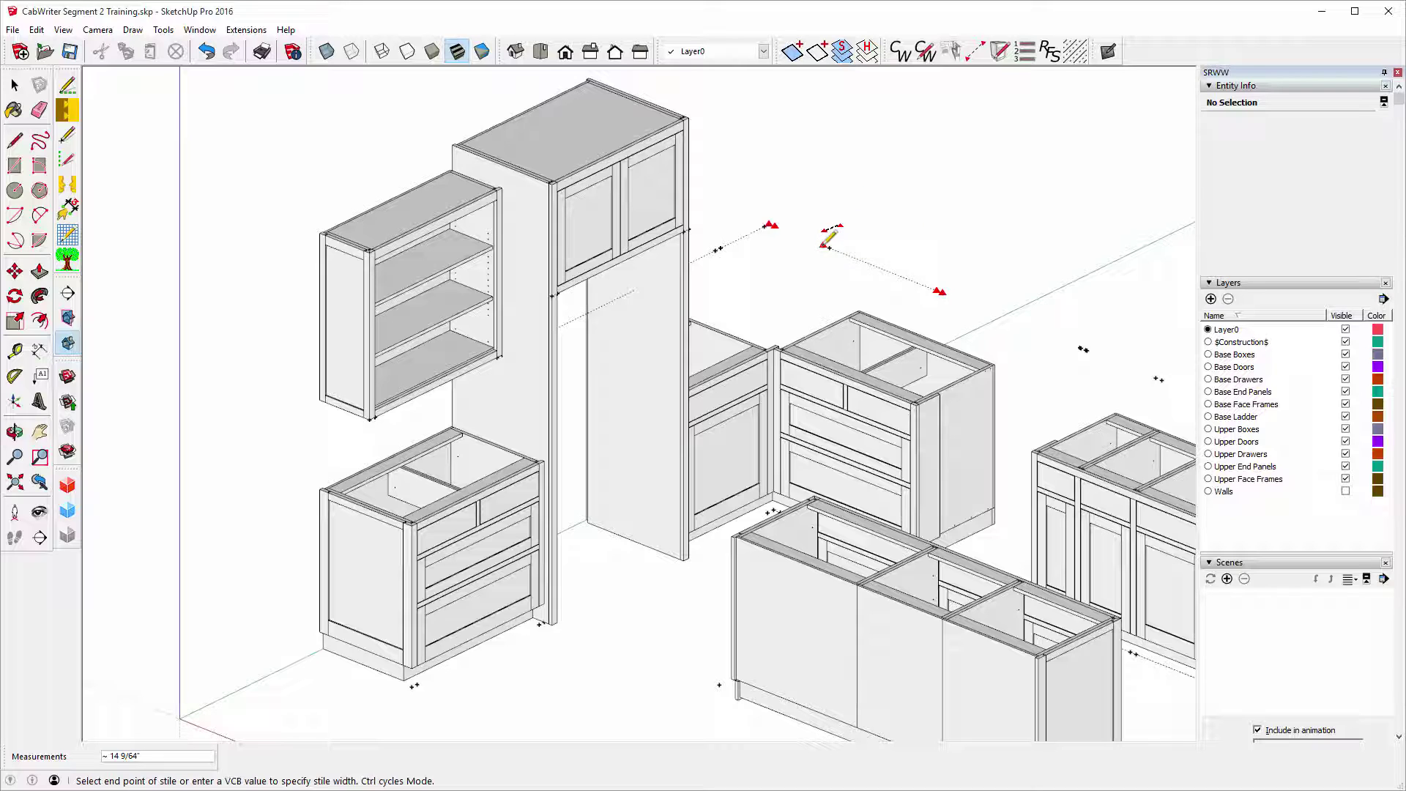
pyautogui.click(898, 256)
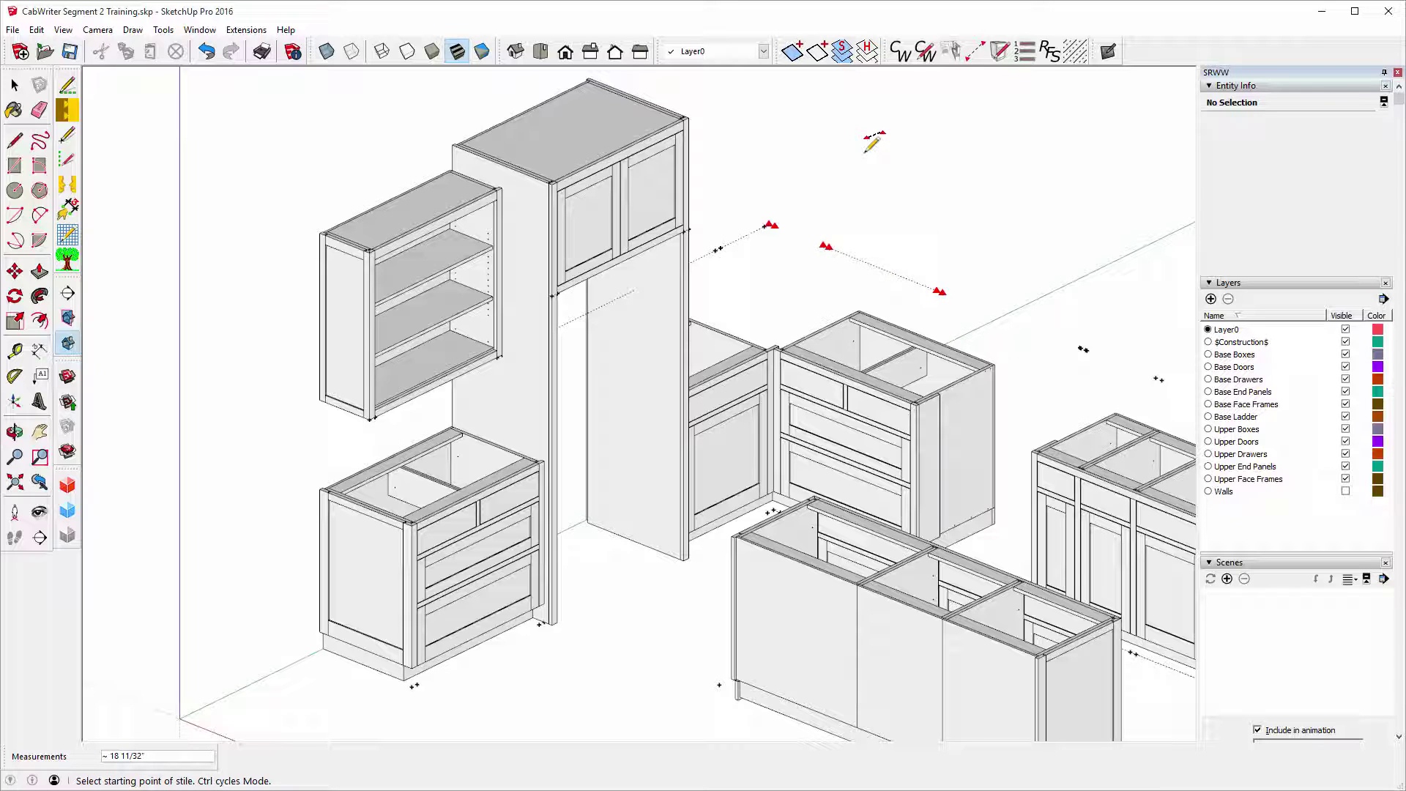
pyautogui.doubleClick(865, 152)
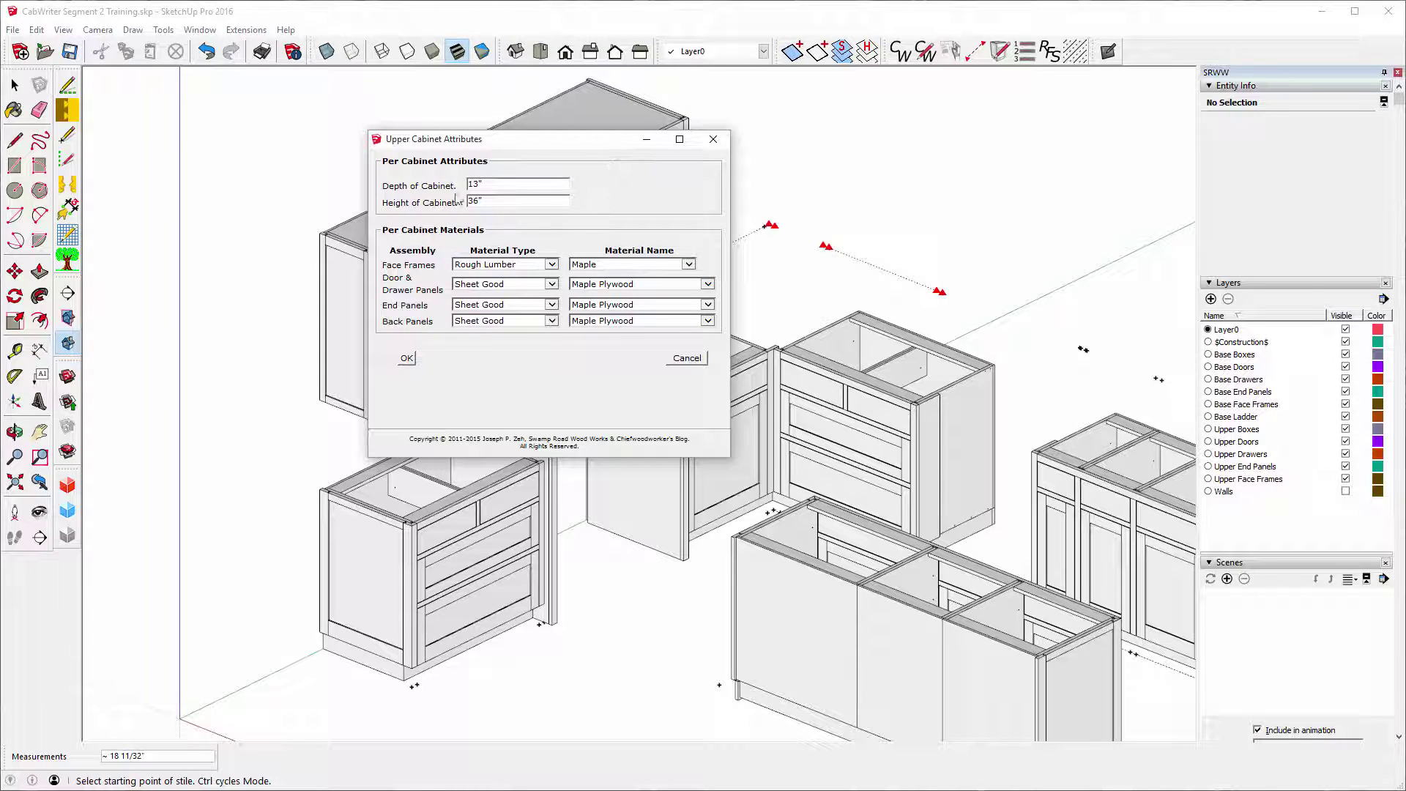
pyautogui.click(407, 360)
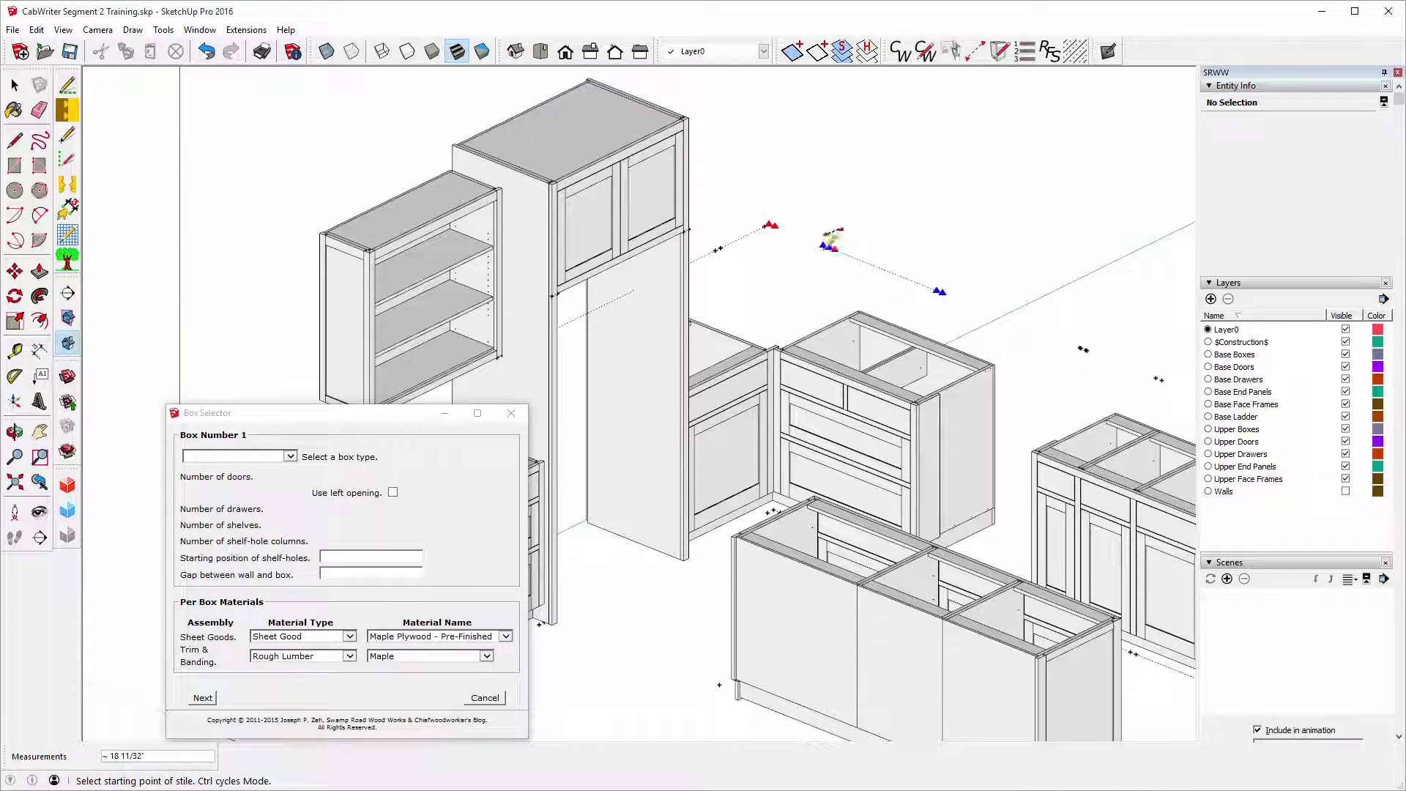
# Define box number 1 as a Standard Upper with 2 doors.
pyautogui.click(290, 456)
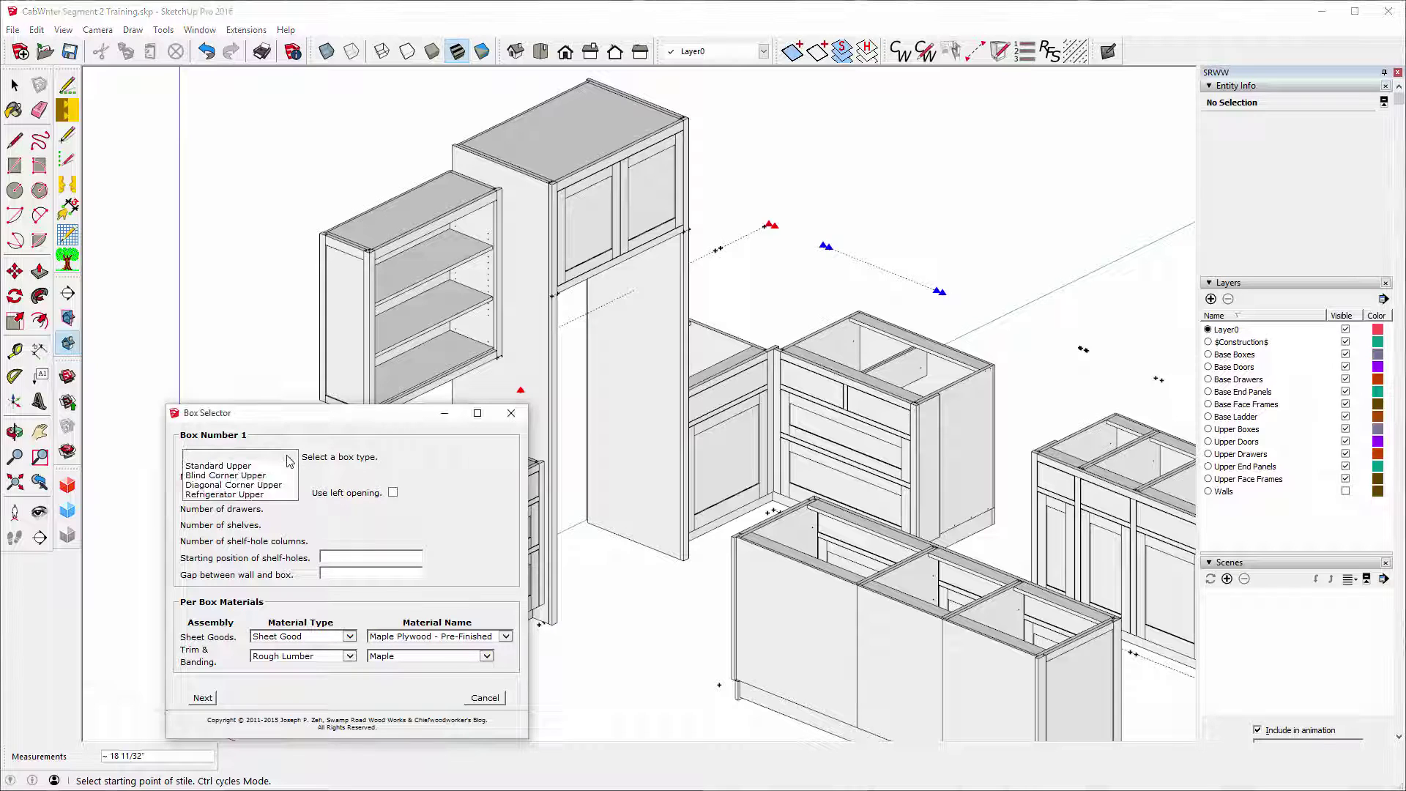
pyautogui.click(235, 466)
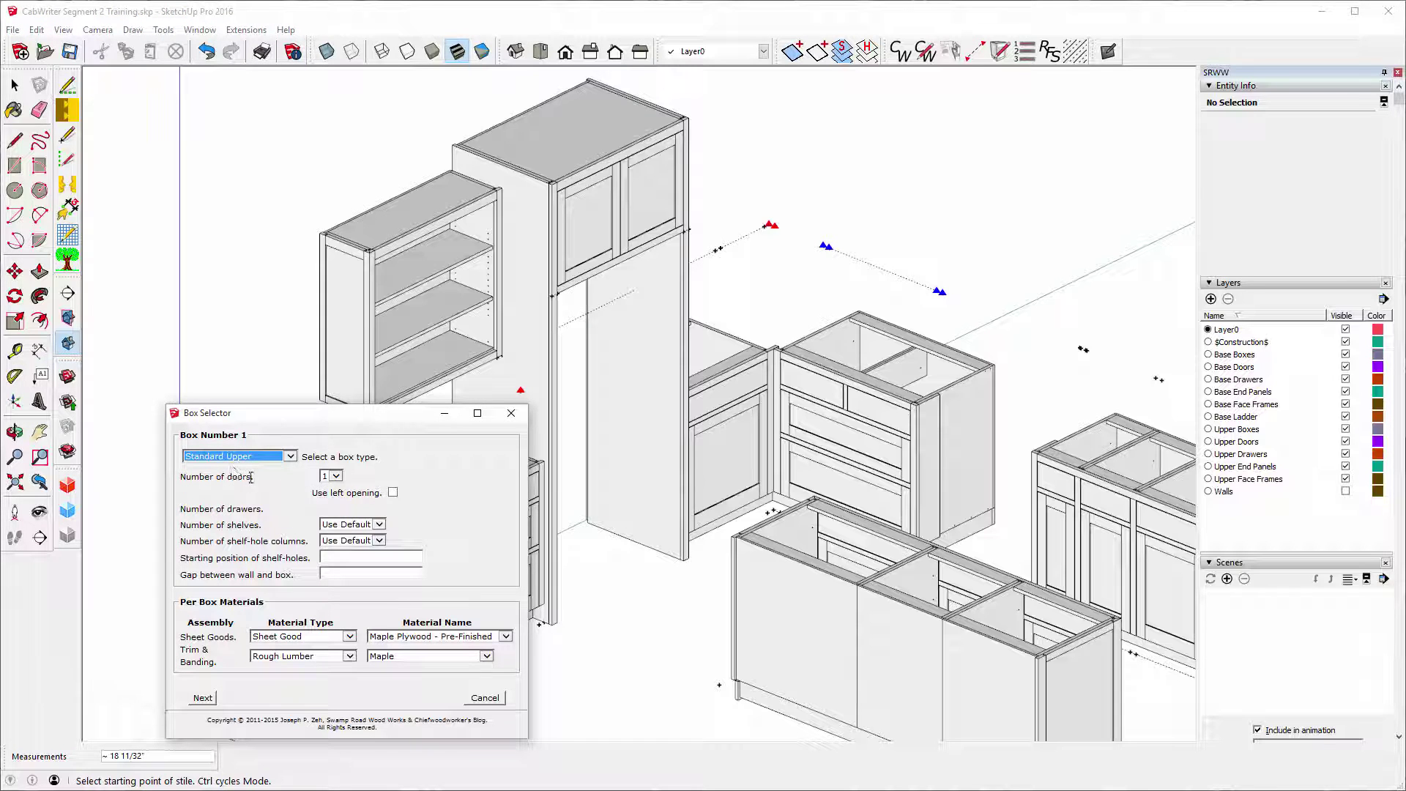
pyautogui.click(337, 476)
pyautogui.click(331, 485)
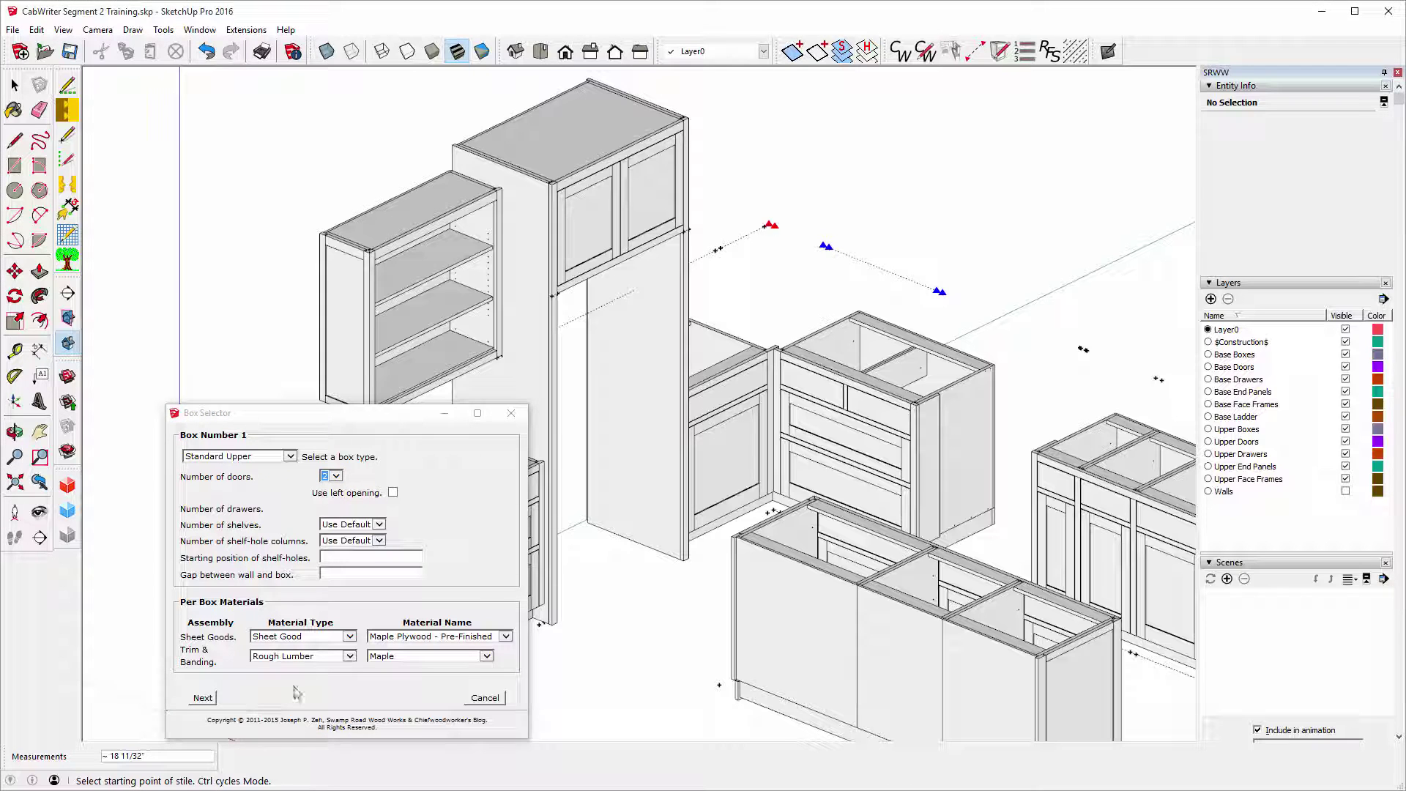
pyautogui.click(209, 699)
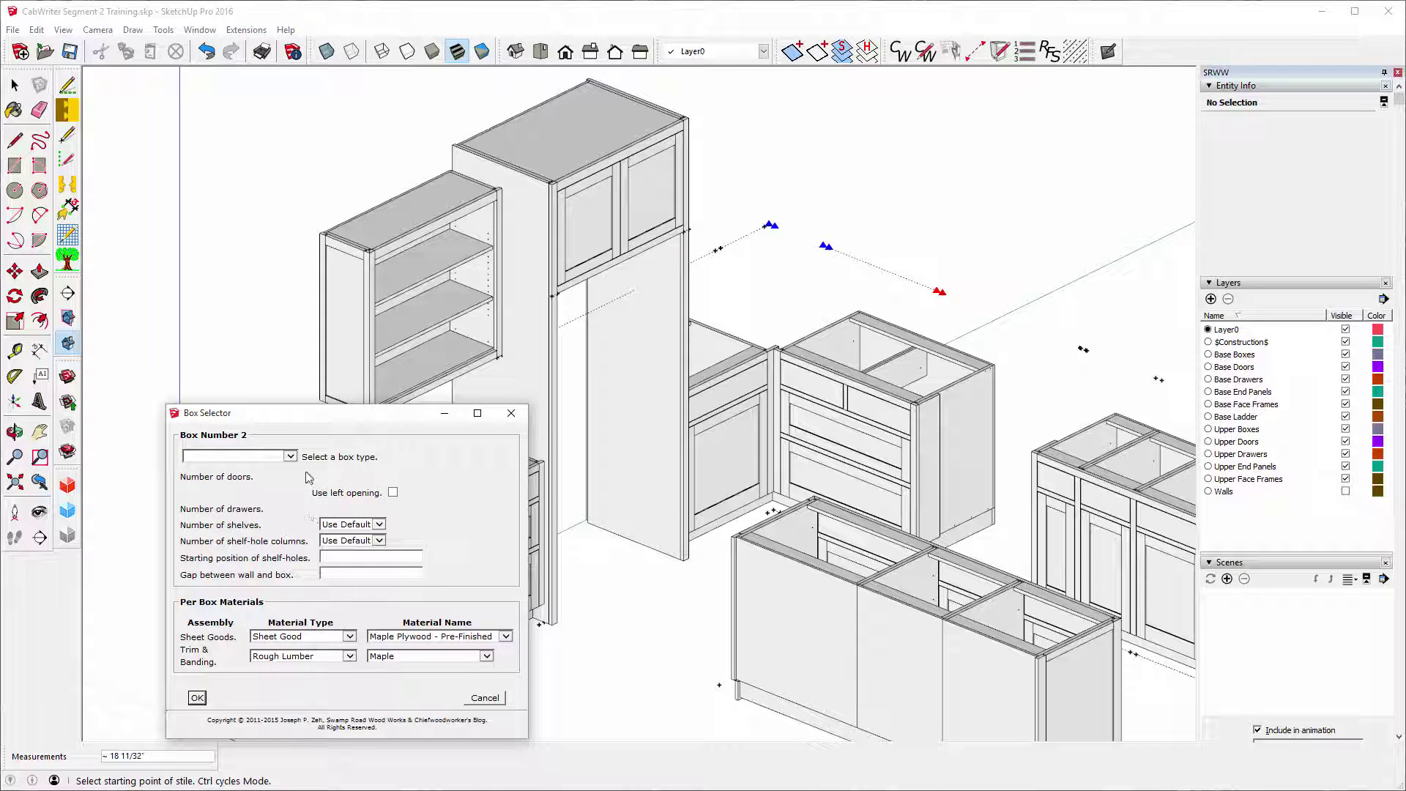
# Define box number 2 as a Diagonal Corner Upper with 1 door and generate the corner upper cabinet run.
pyautogui.click(290, 457)
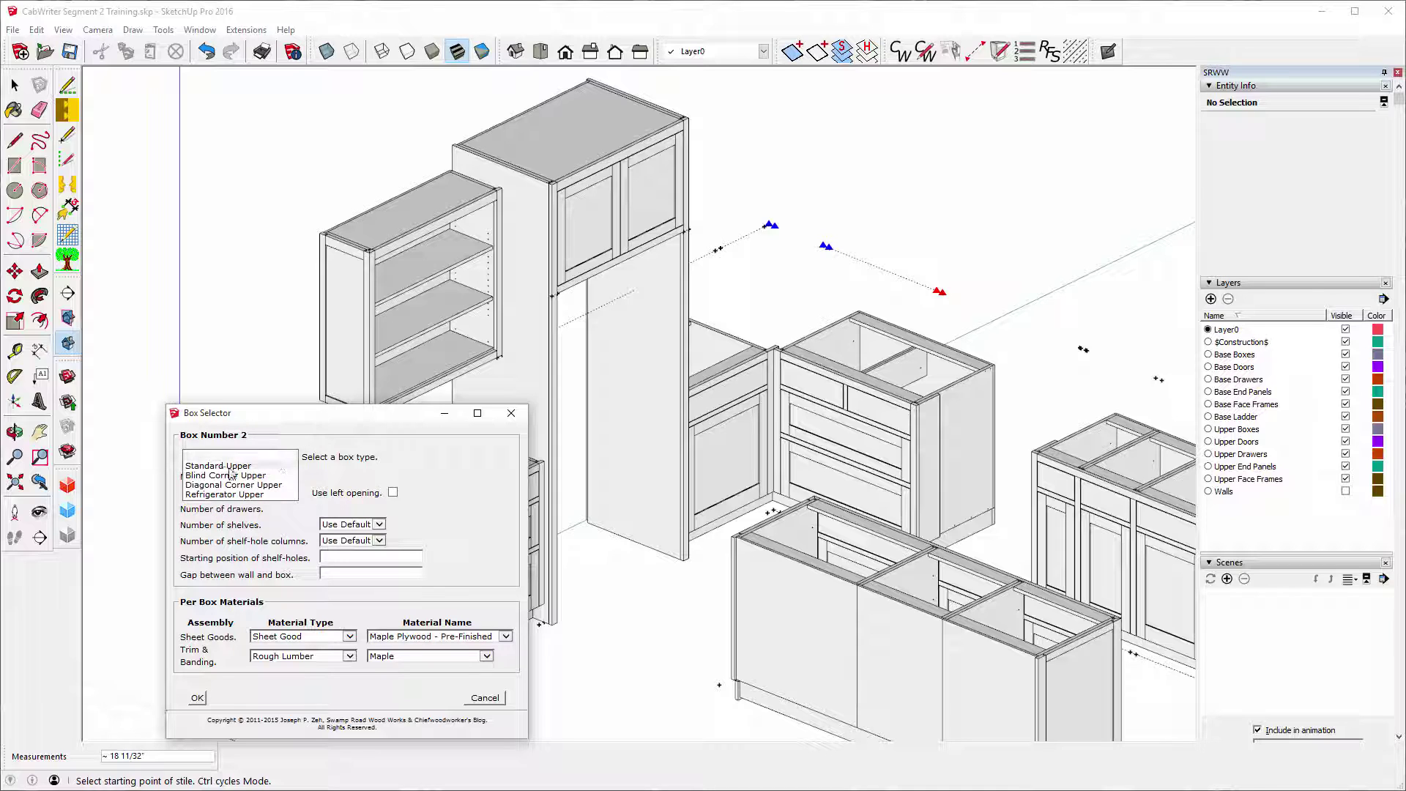
pyautogui.click(268, 486)
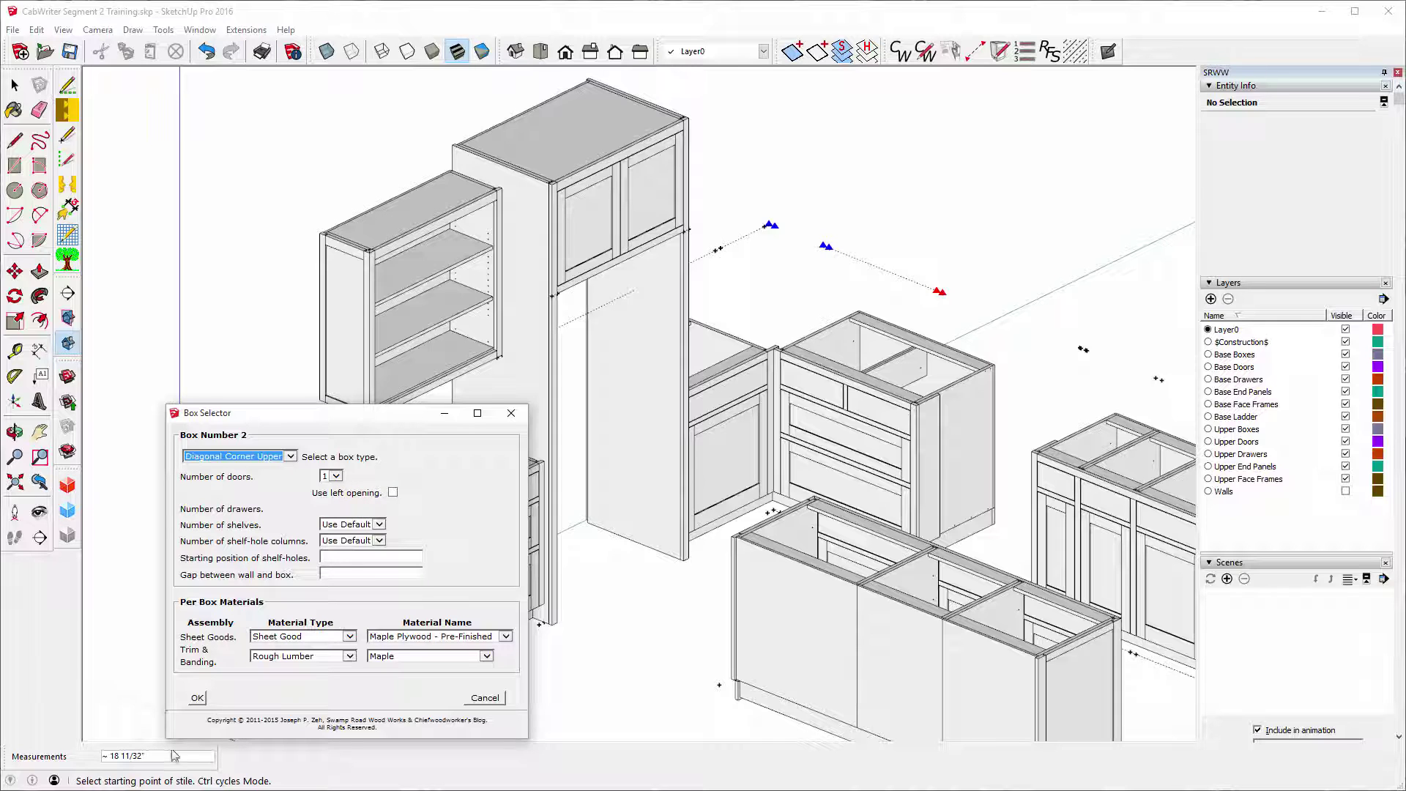
pyautogui.click(199, 699)
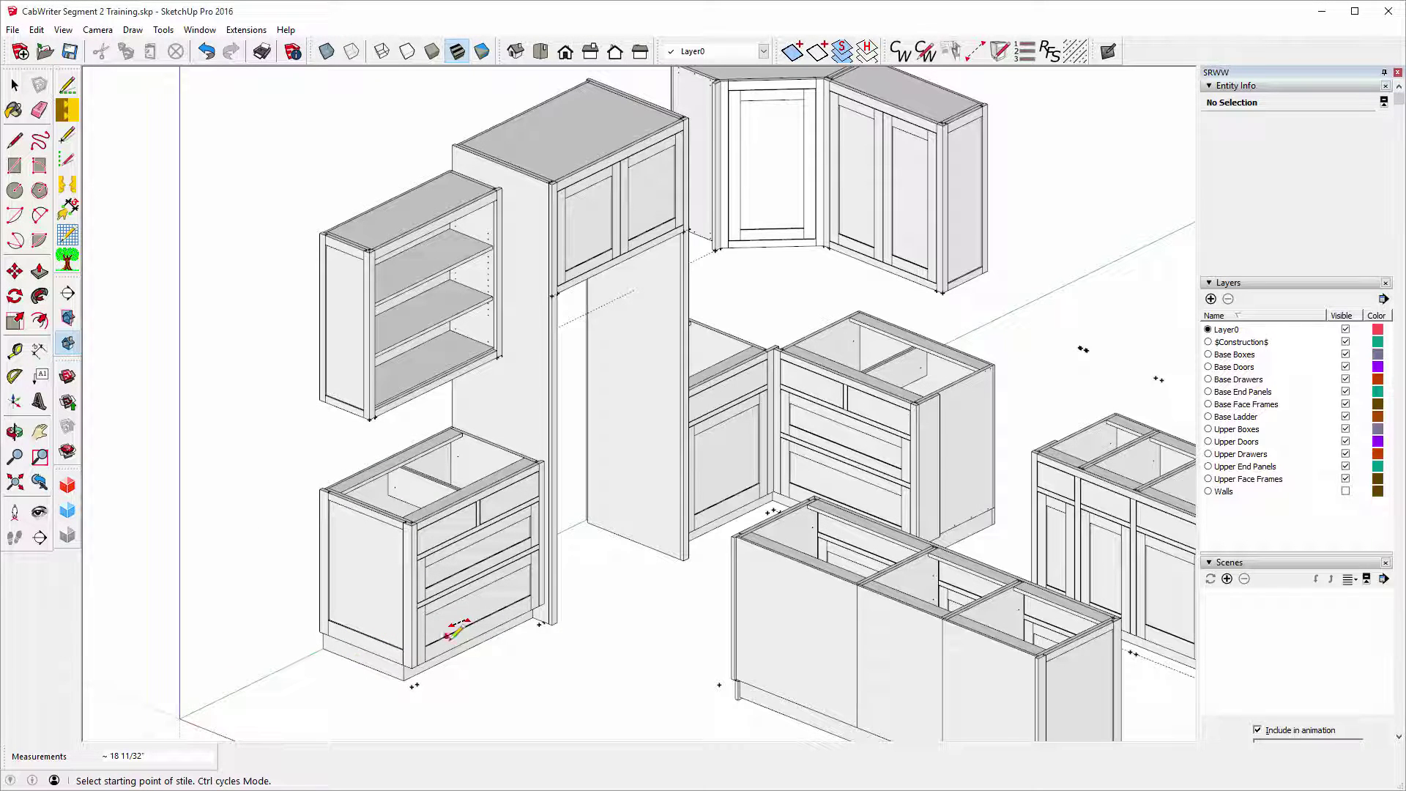
# Examine the new diagonal corner cabinet from several angles, focusing on its left corner connector stile on the refrigerator side.
pyautogui.scroll(-2, 453, 630)
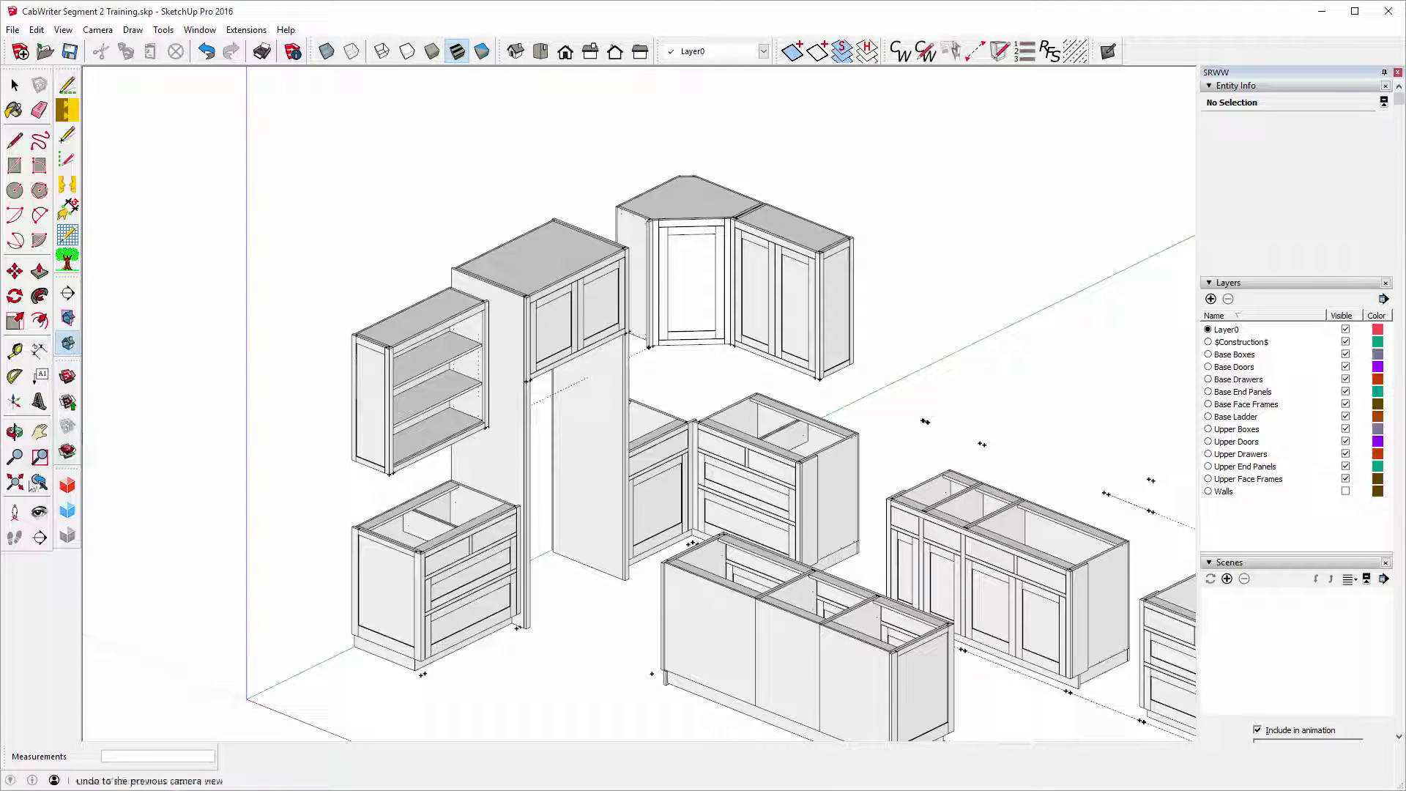
pyautogui.click(15, 432)
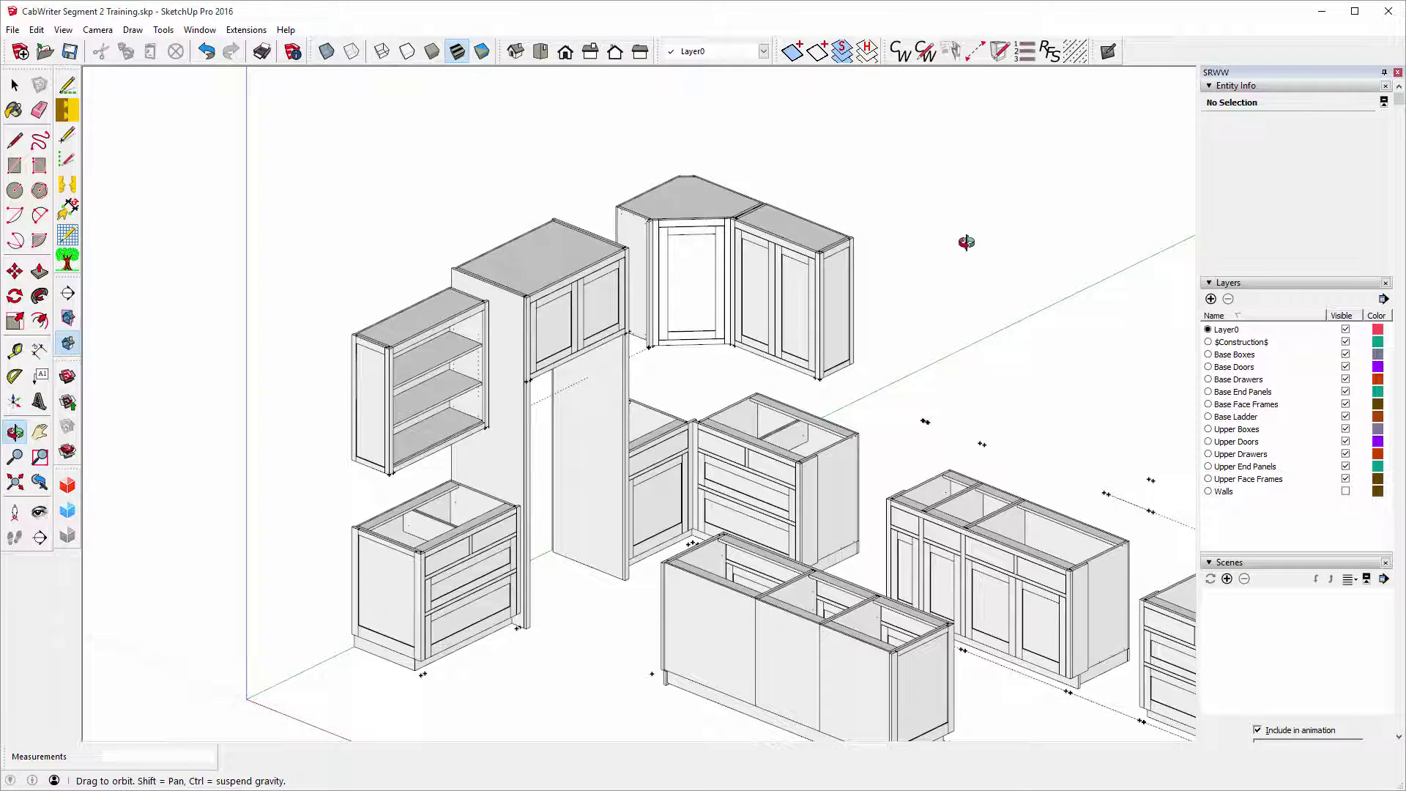
pyautogui.moveTo(966, 242); pyautogui.dragTo(658, 350)
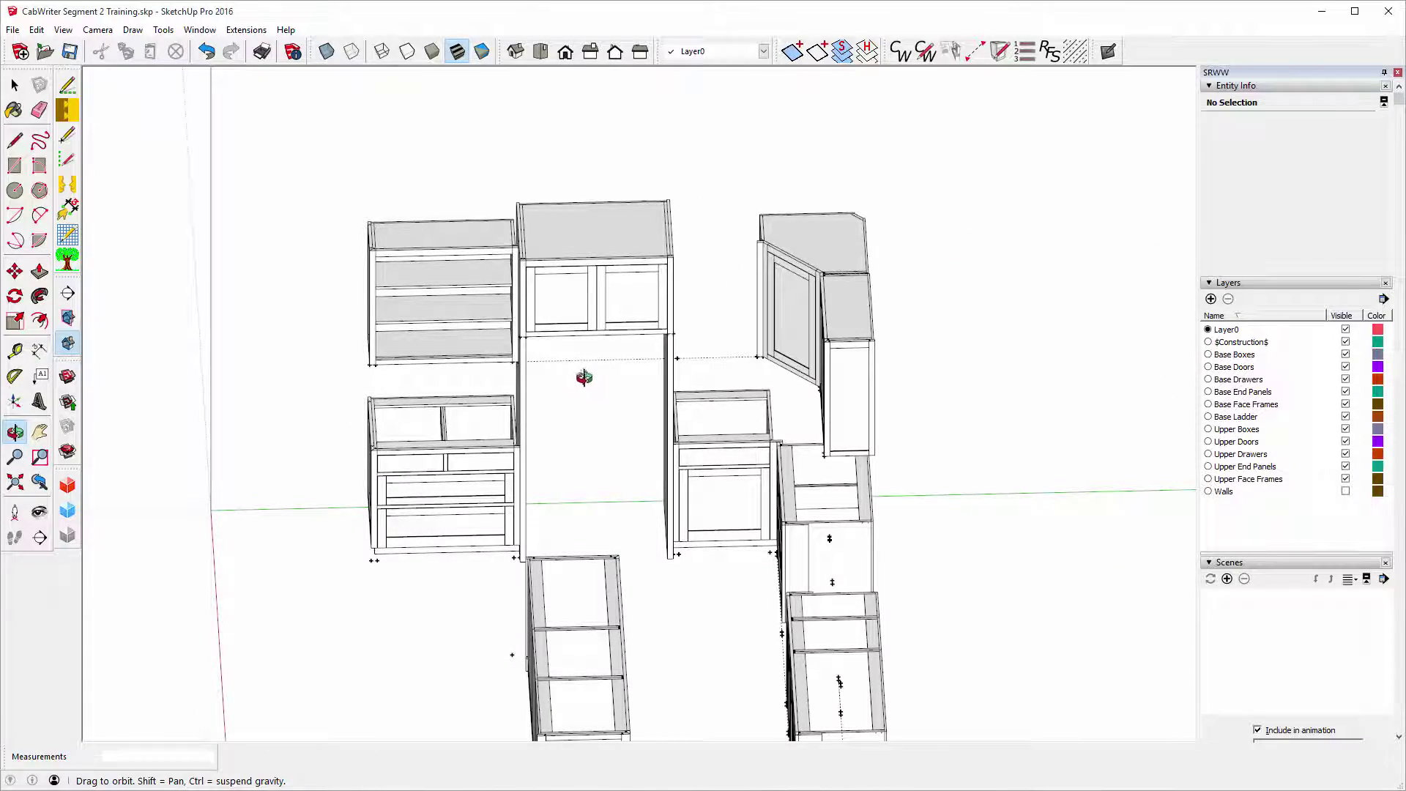
pyautogui.moveTo(586, 376); pyautogui.dragTo(794, 355)
pyautogui.scroll(6, 745, 252)
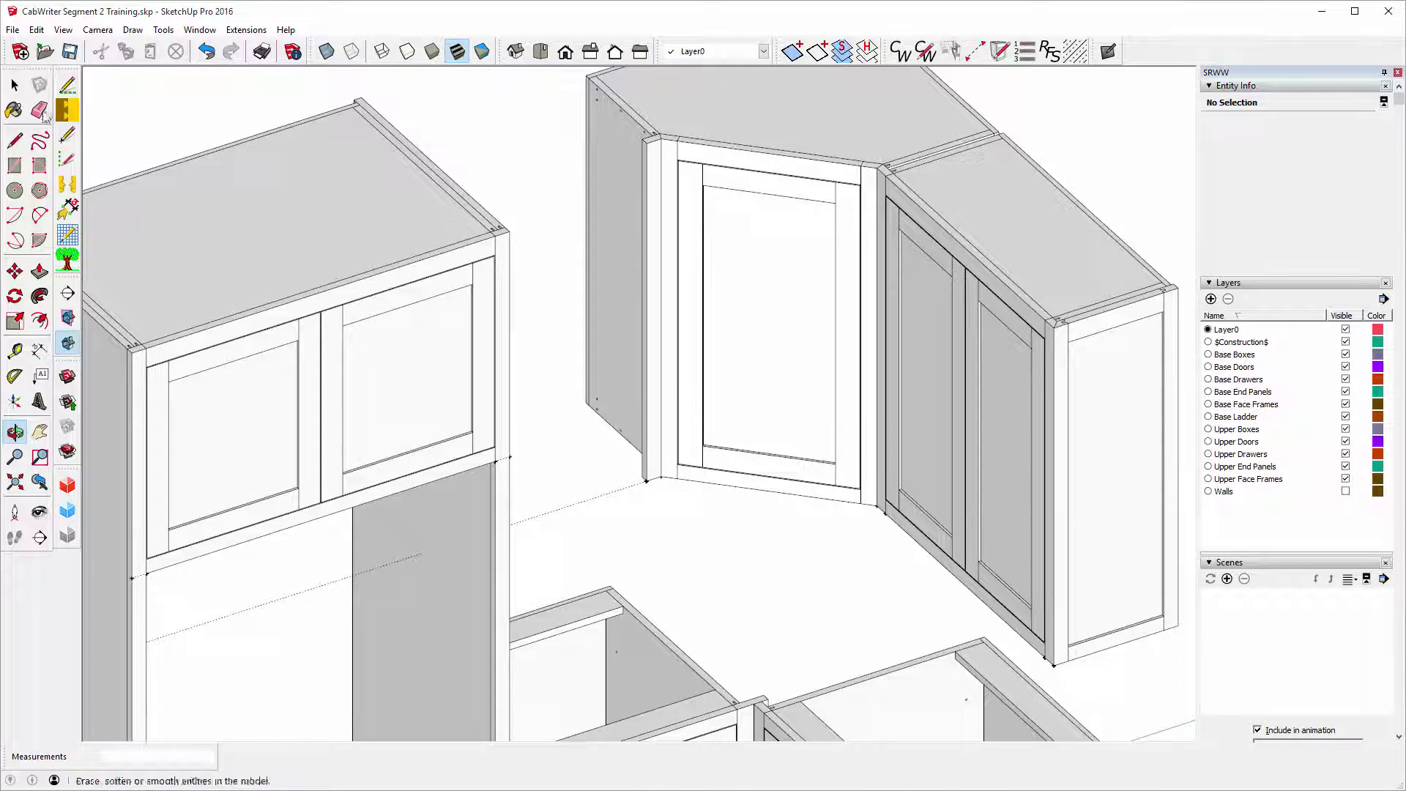
pyautogui.click(15, 85)
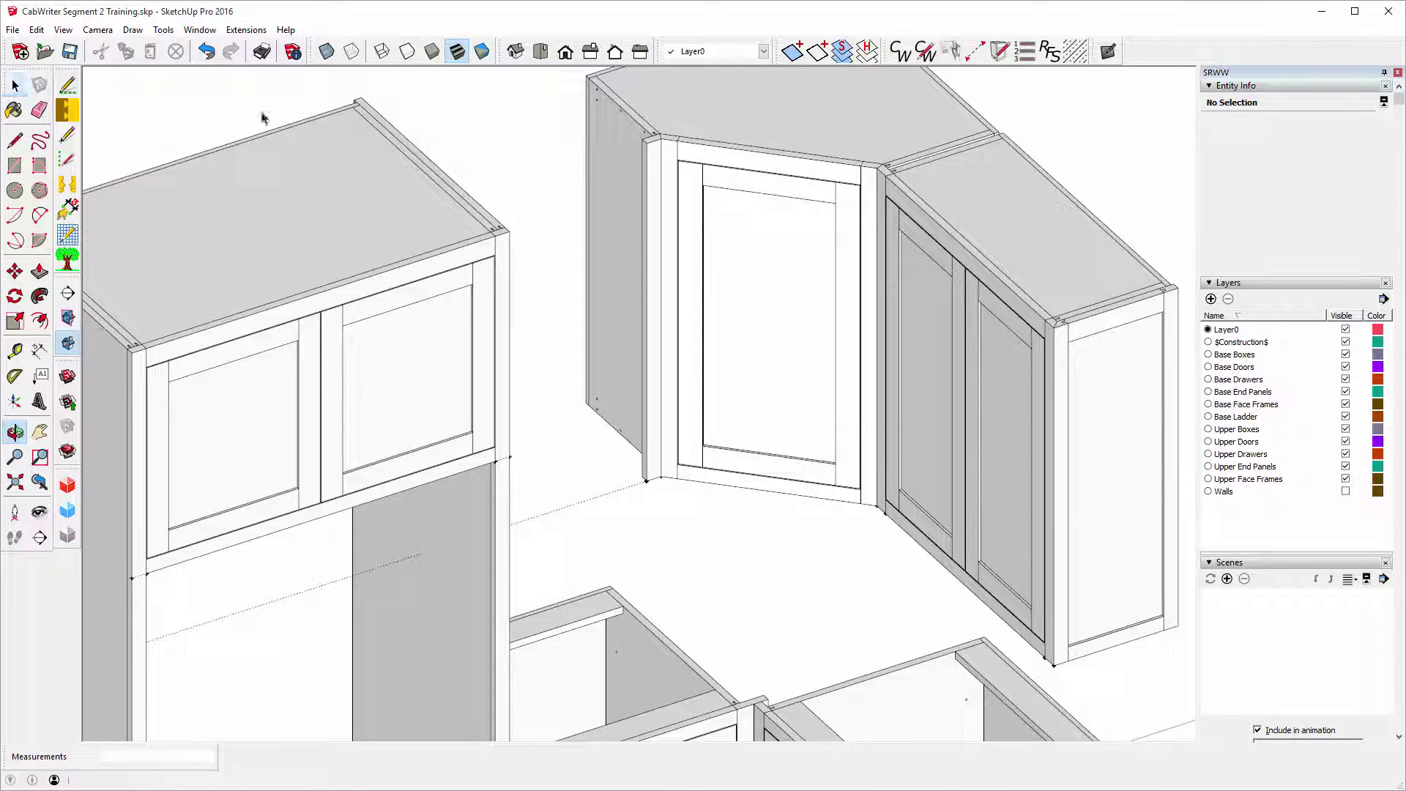
pyautogui.click(652, 167)
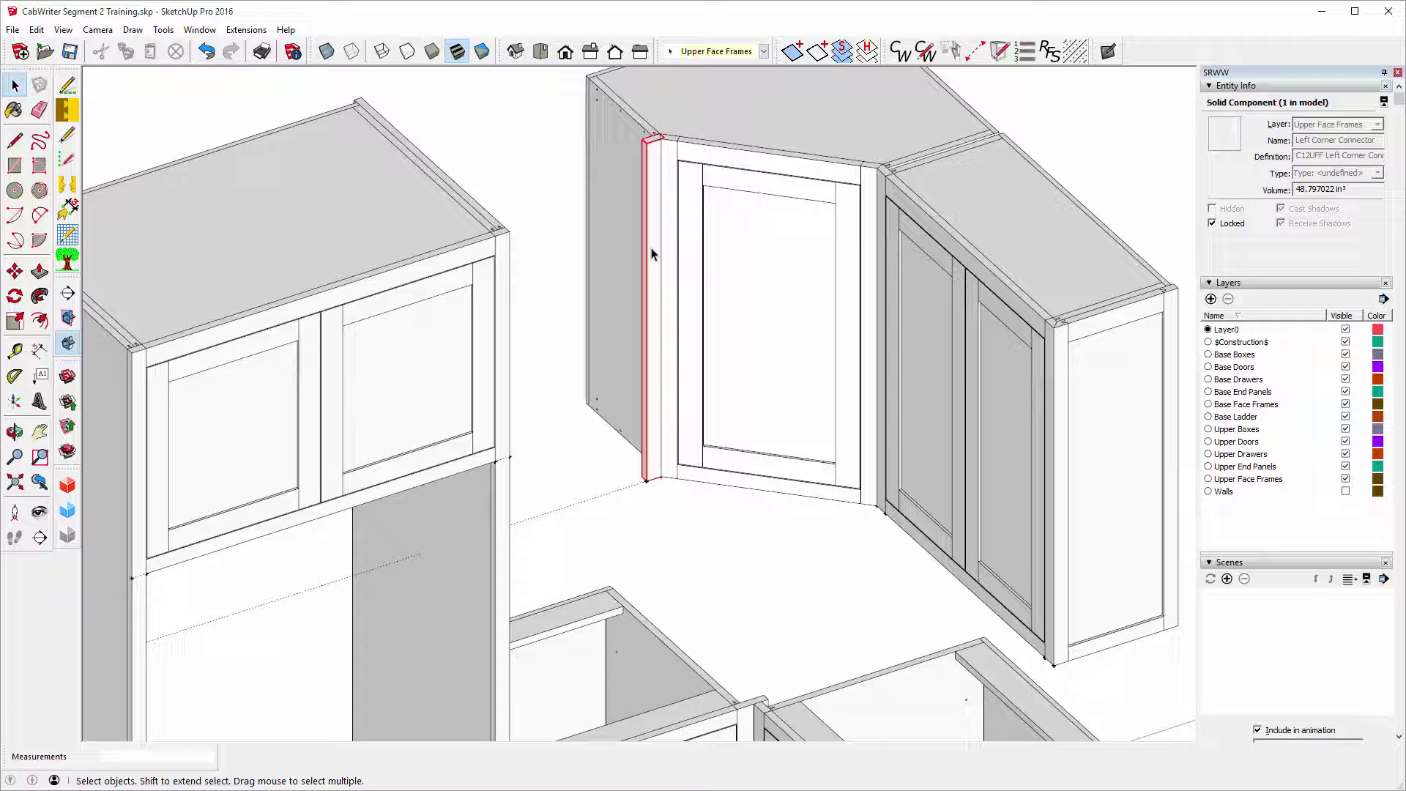
pyautogui.click(15, 432)
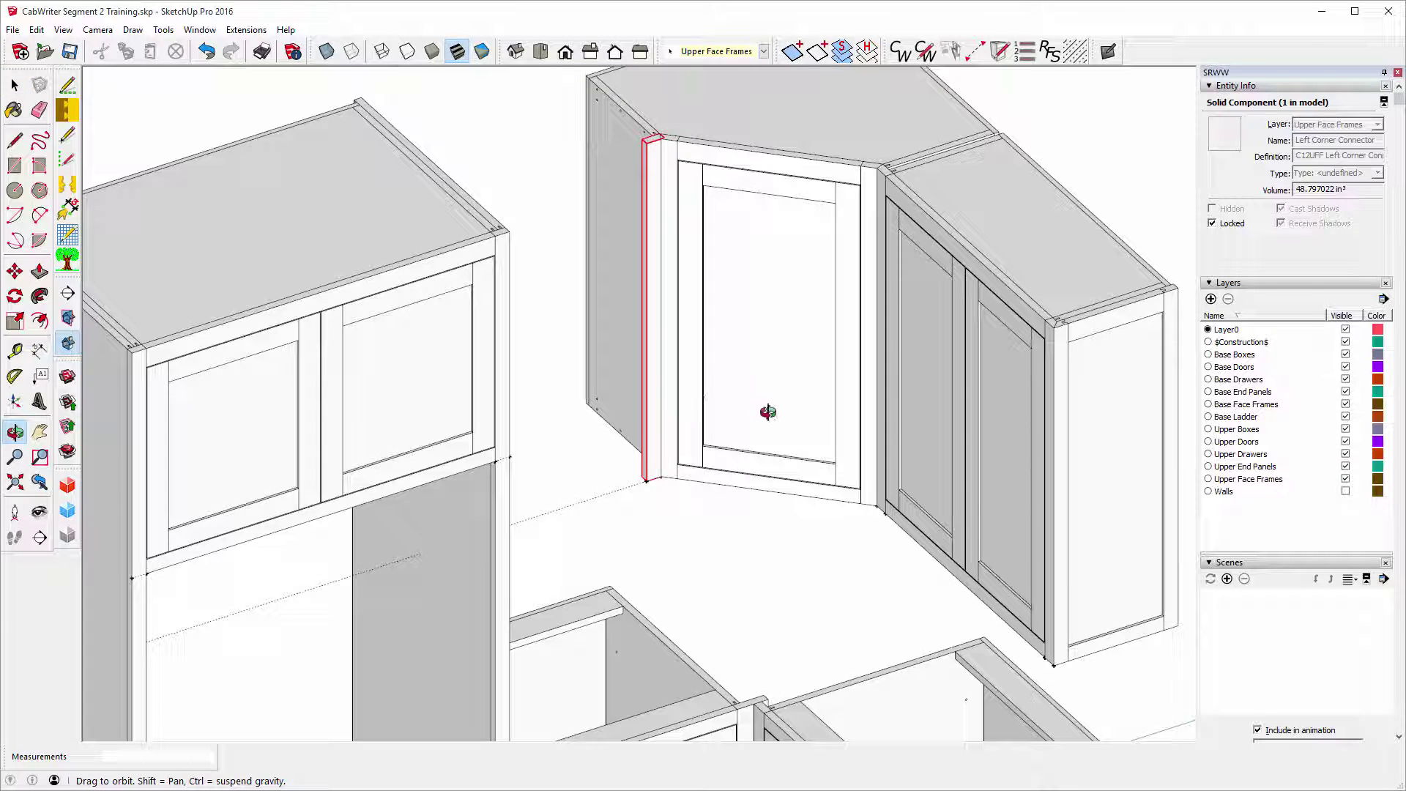
pyautogui.moveTo(762, 411); pyautogui.dragTo(456, 432)
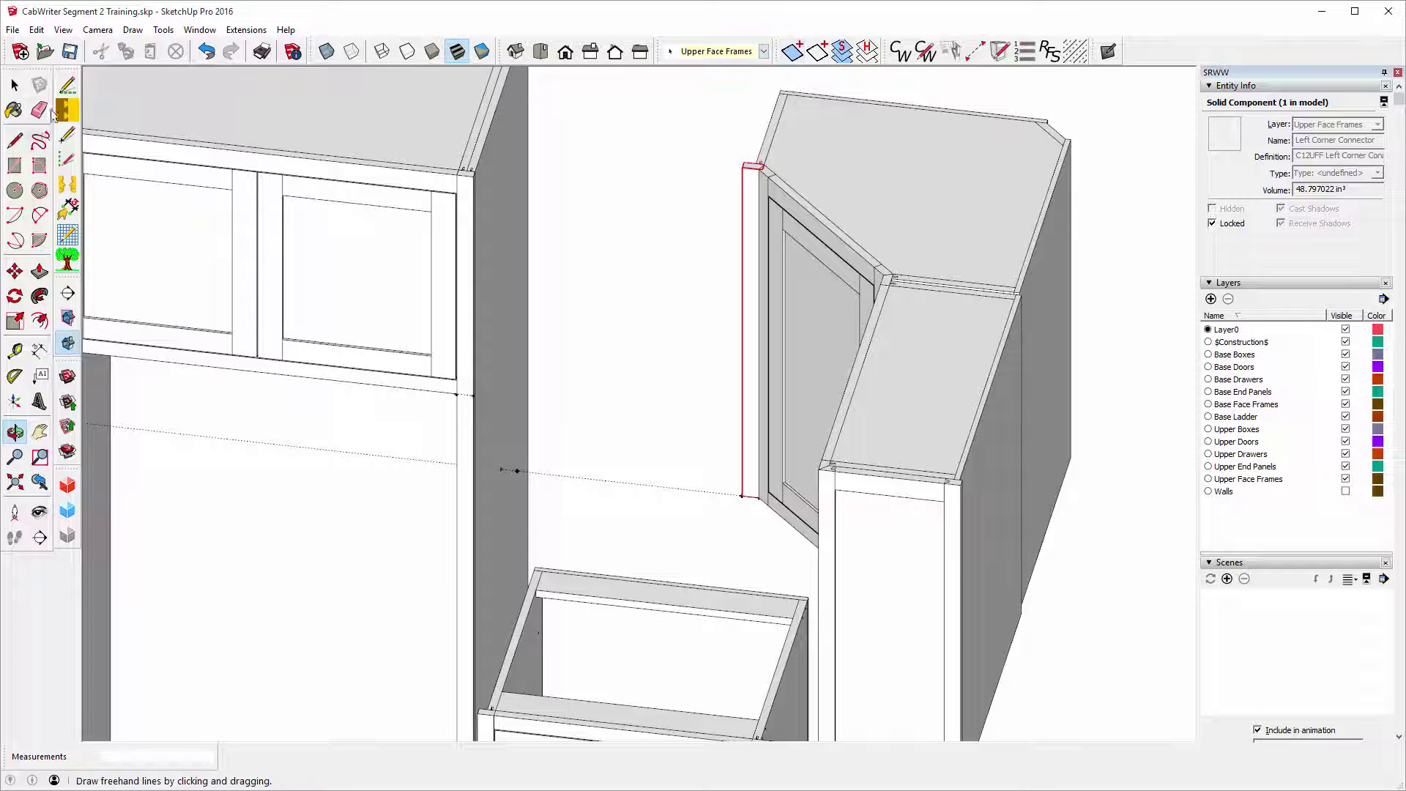
pyautogui.click(15, 86)
pyautogui.click(761, 105)
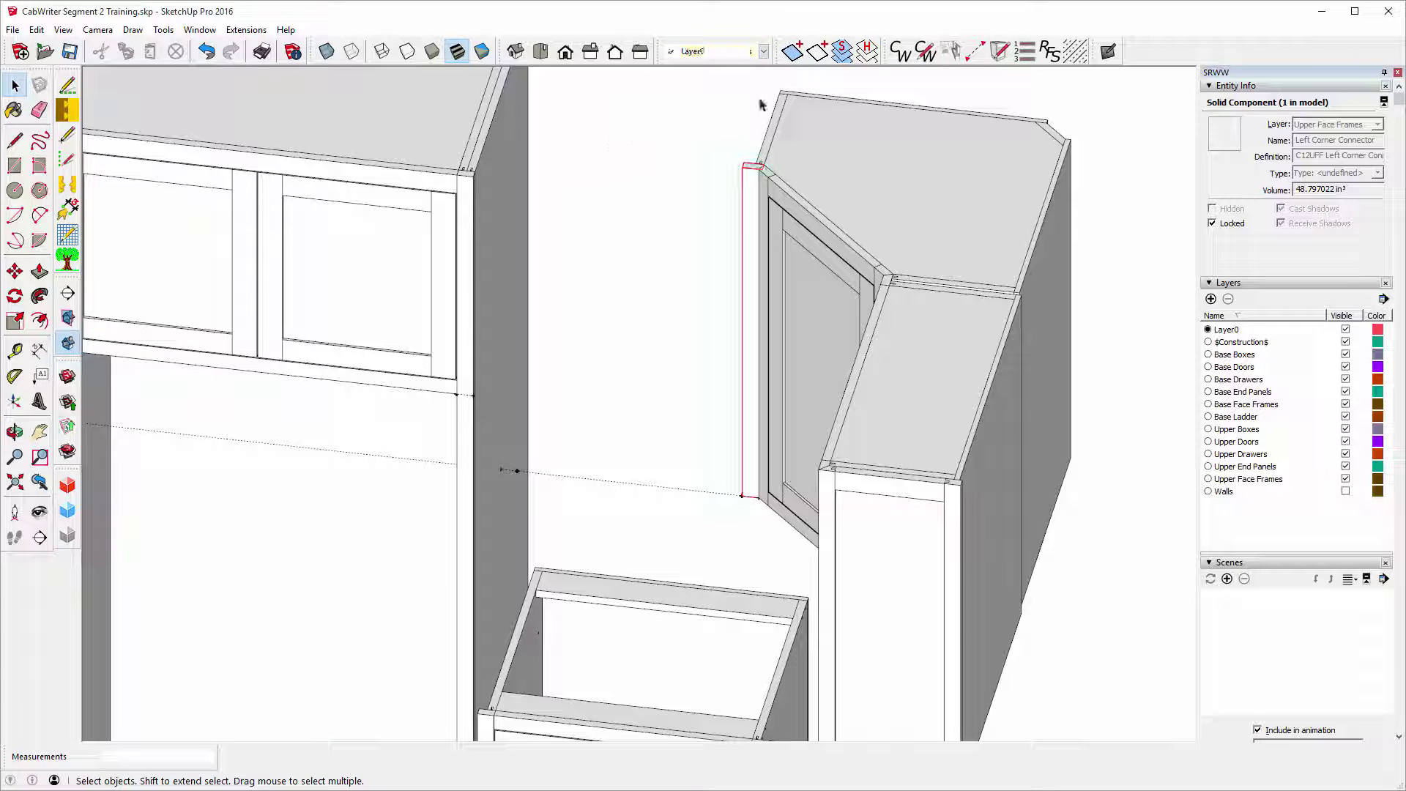
# Draw a Left End Connector stile at the refrigerator end of the dotted line leading to the corner upper cabinet.
pyautogui.click(974, 52)
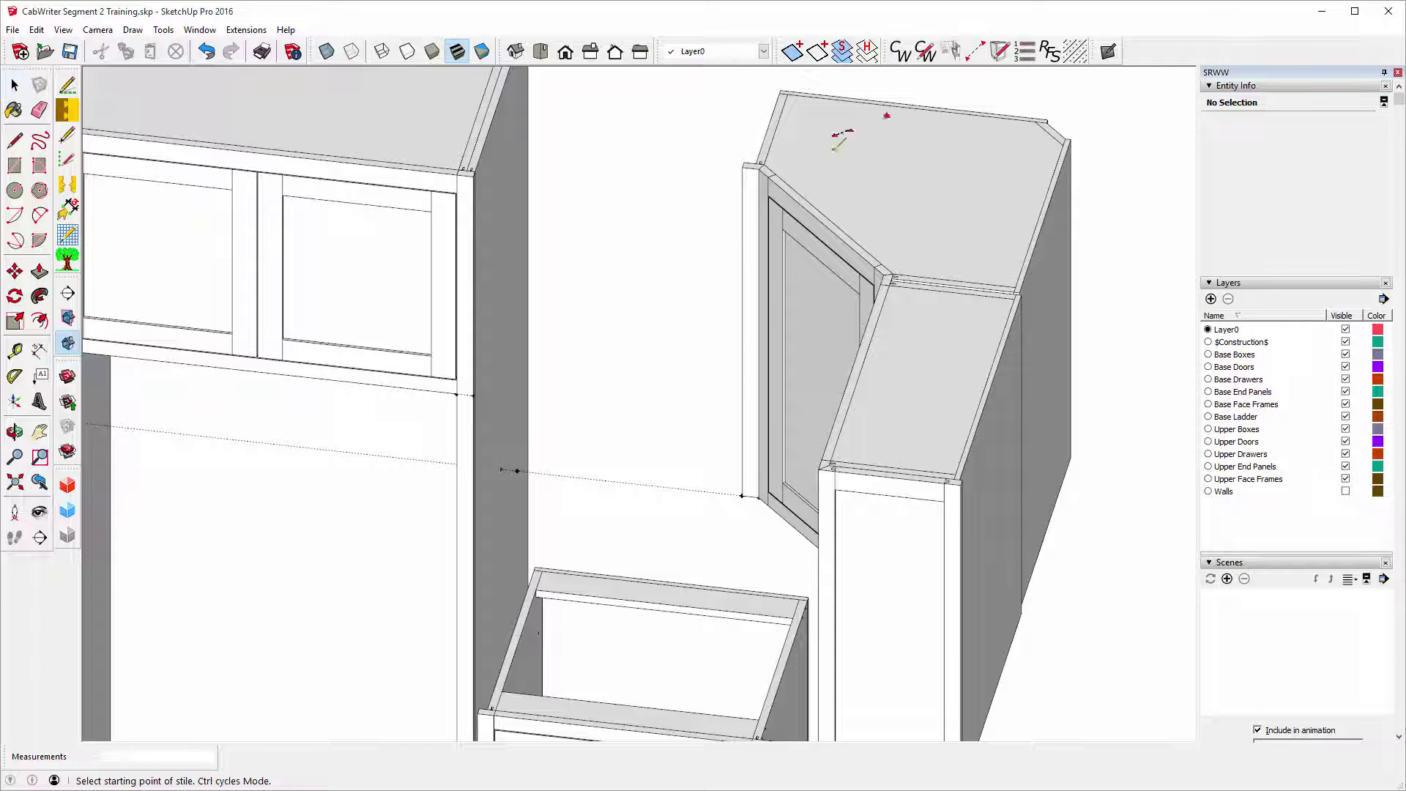
pyautogui.click(501, 469)
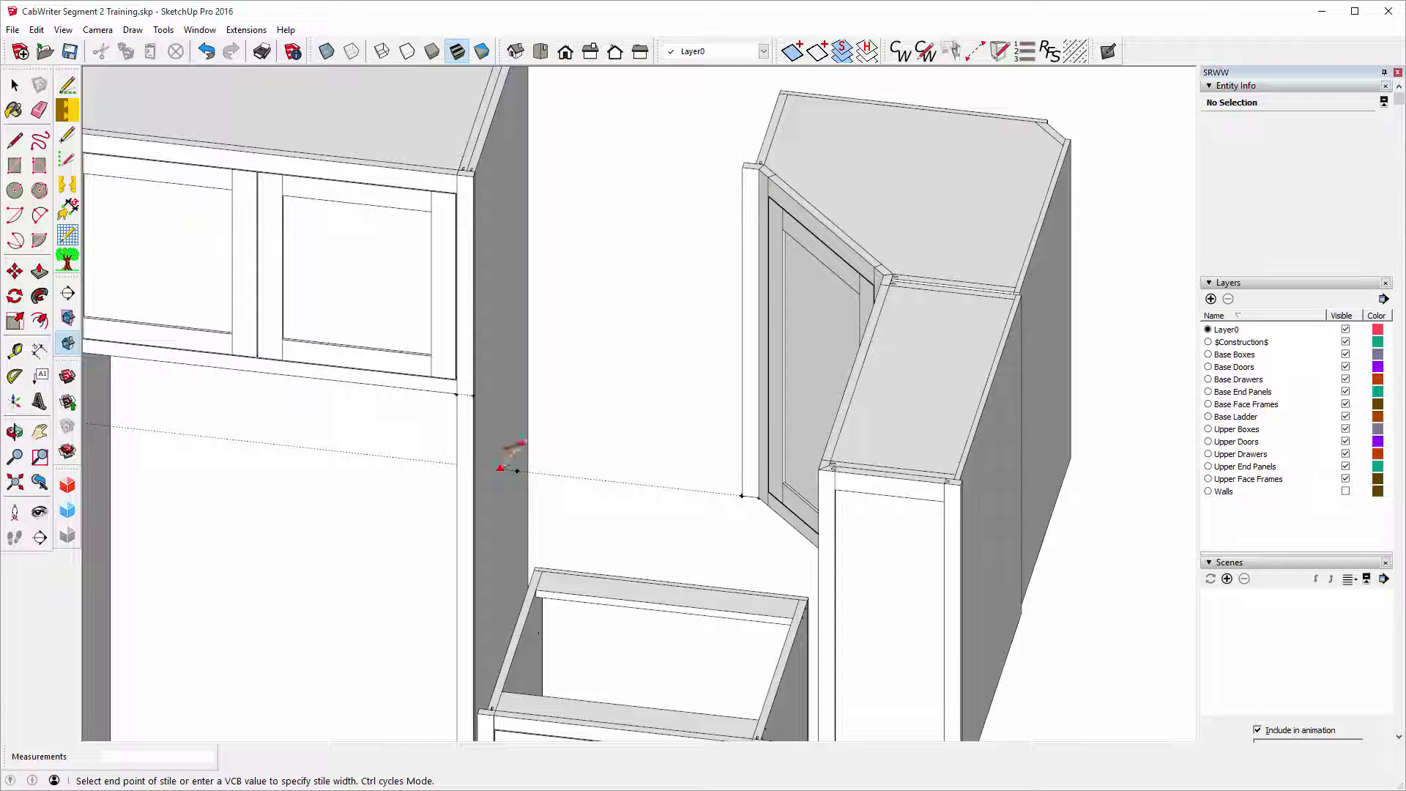
pyautogui.click(560, 474)
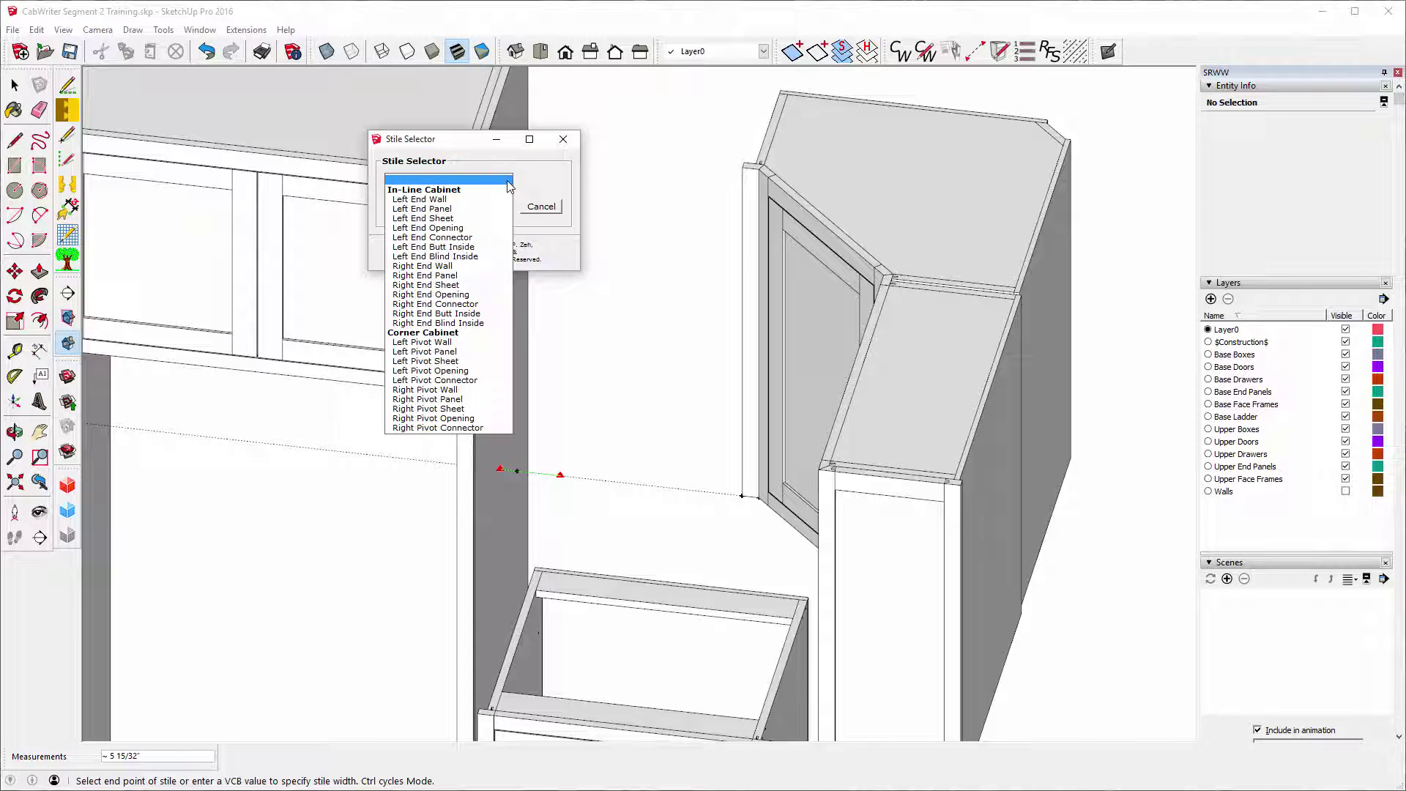
pyautogui.click(505, 180)
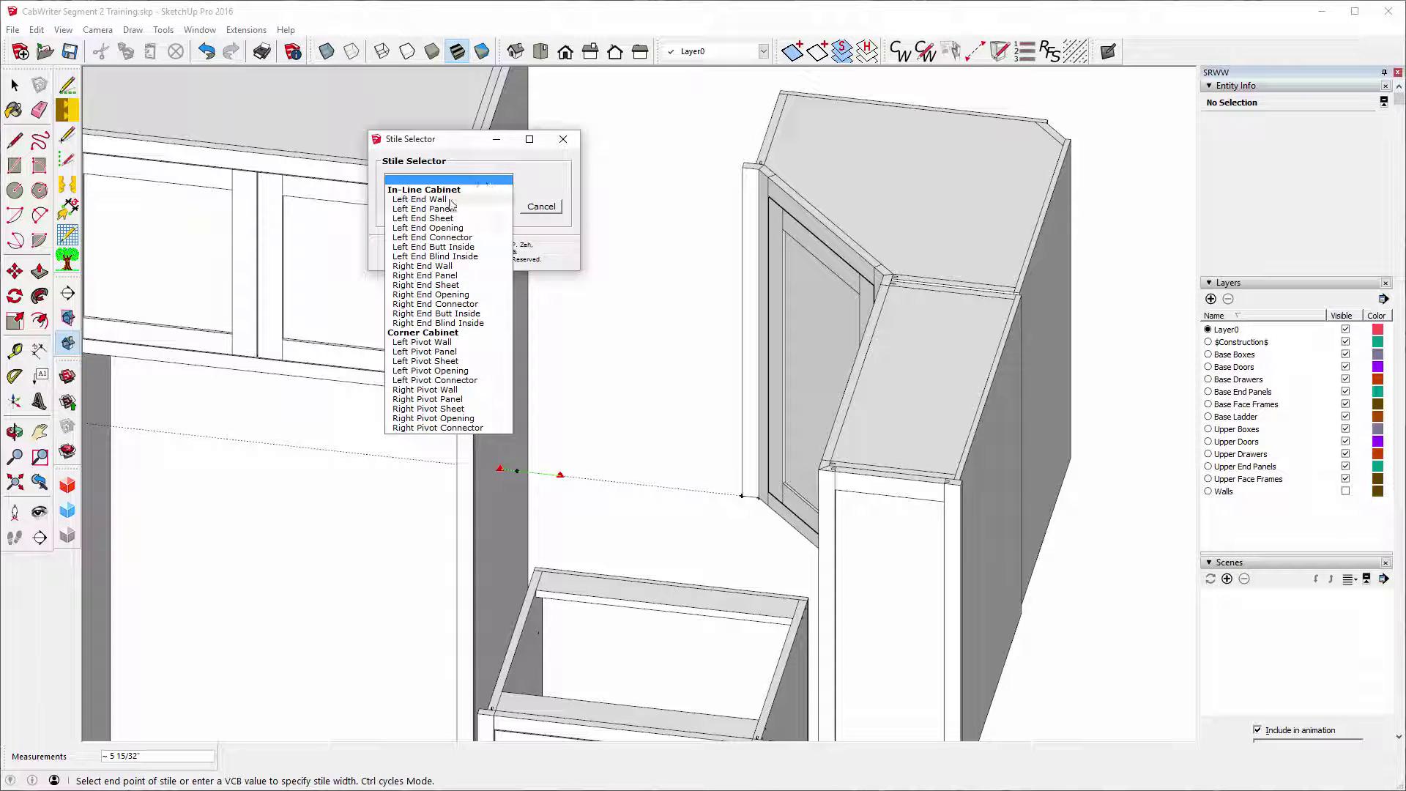
pyautogui.click(435, 238)
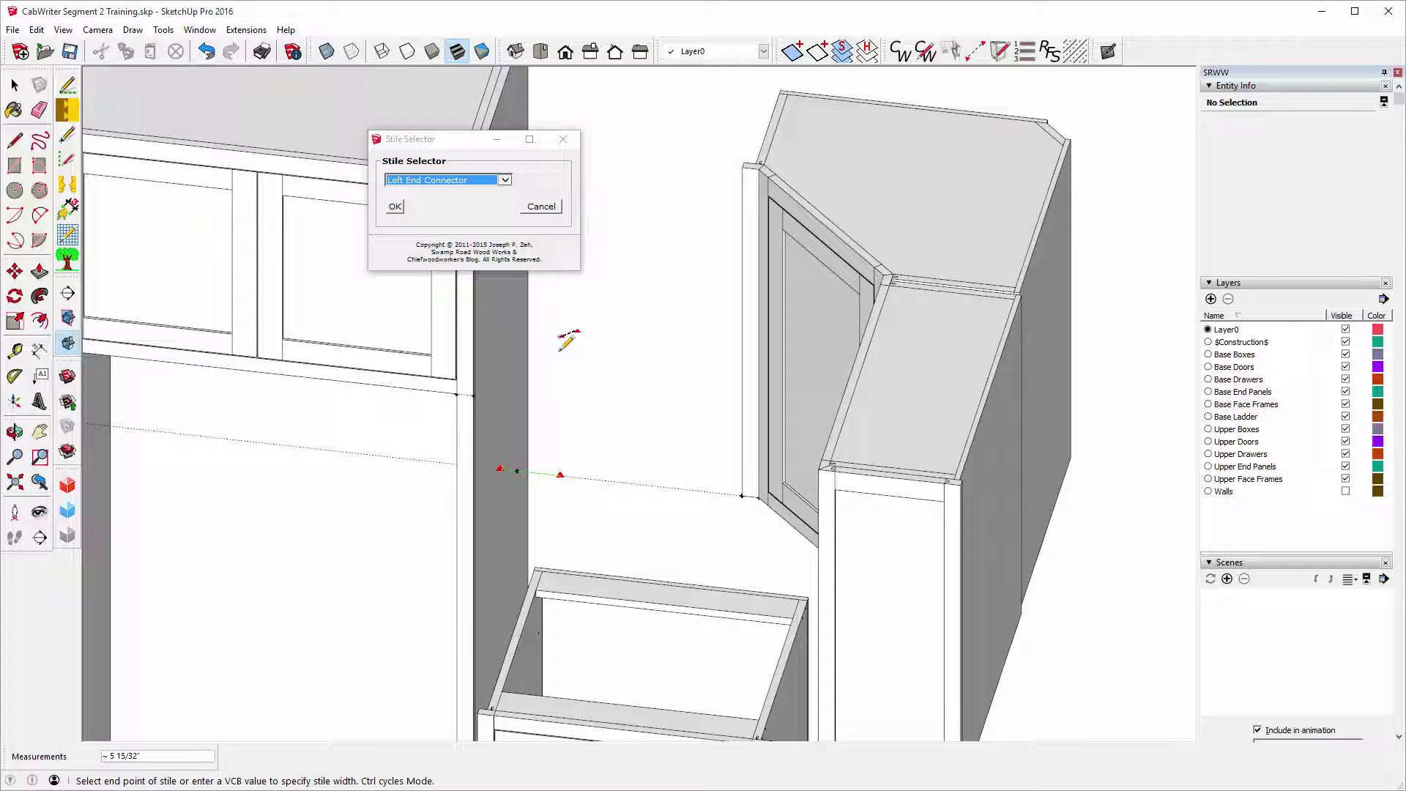
pyautogui.click(395, 205)
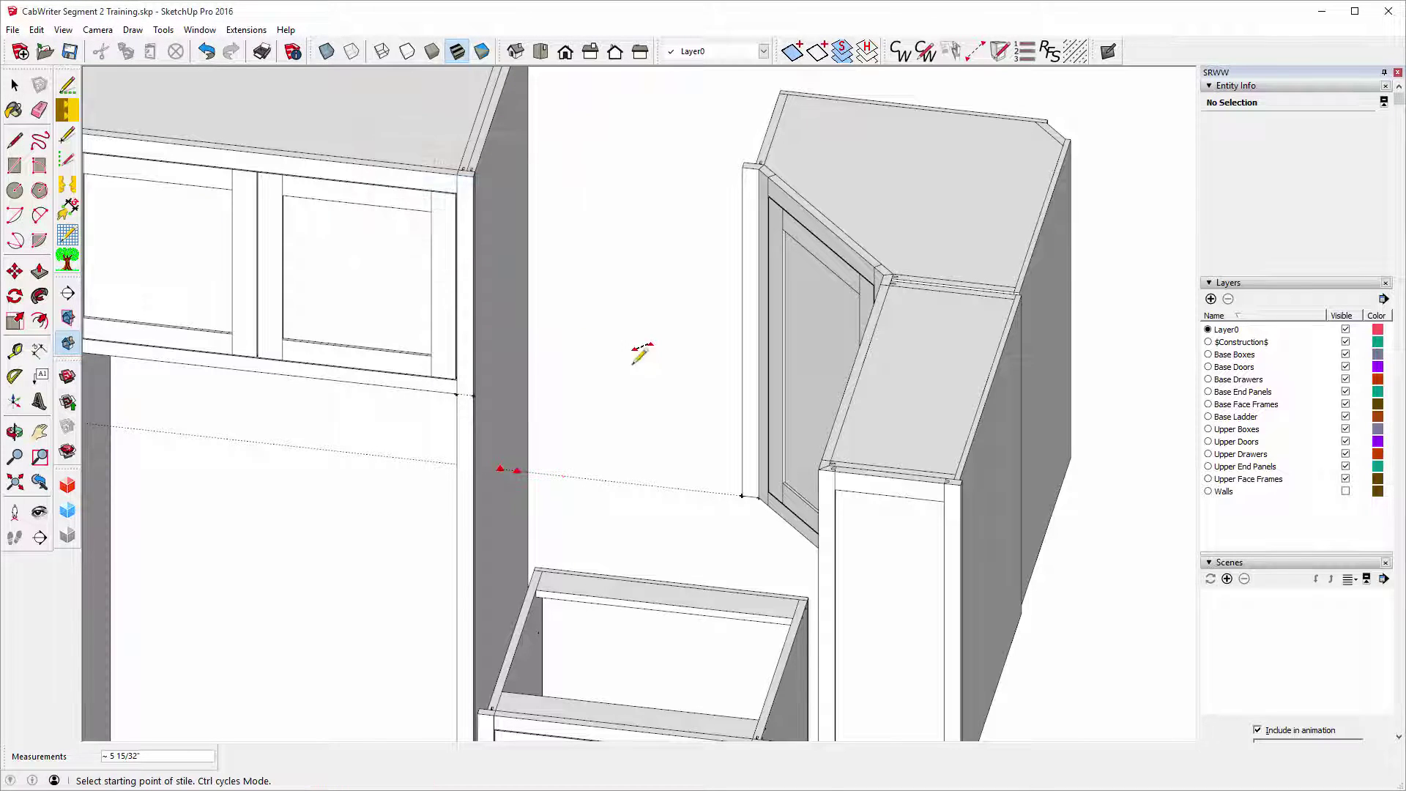
# Draw a Right End Connector stile at the diagonal corner cabinet's end of the dotted line running from the refrigerator cabinet.
pyautogui.click(758, 496)
pyautogui.click(685, 488)
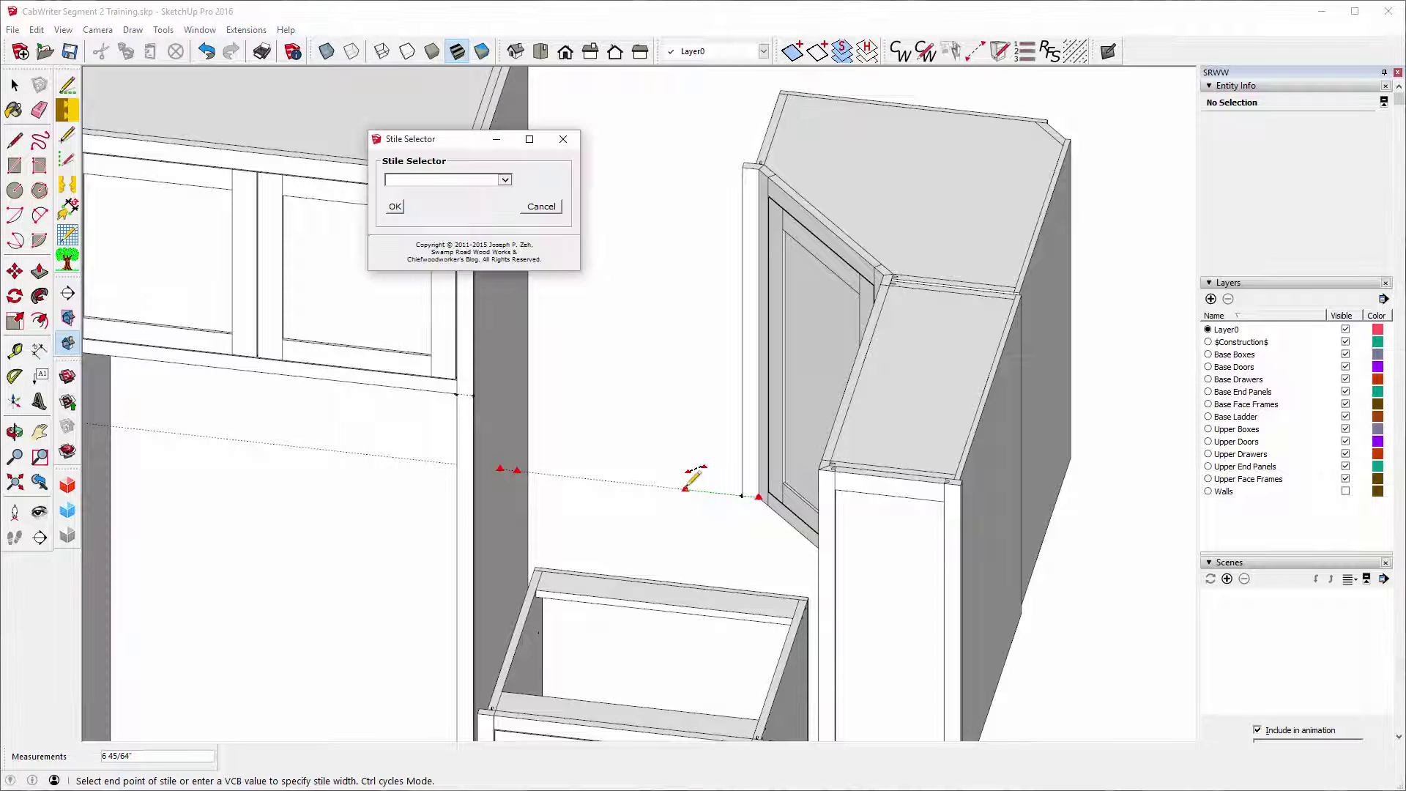
pyautogui.click(505, 181)
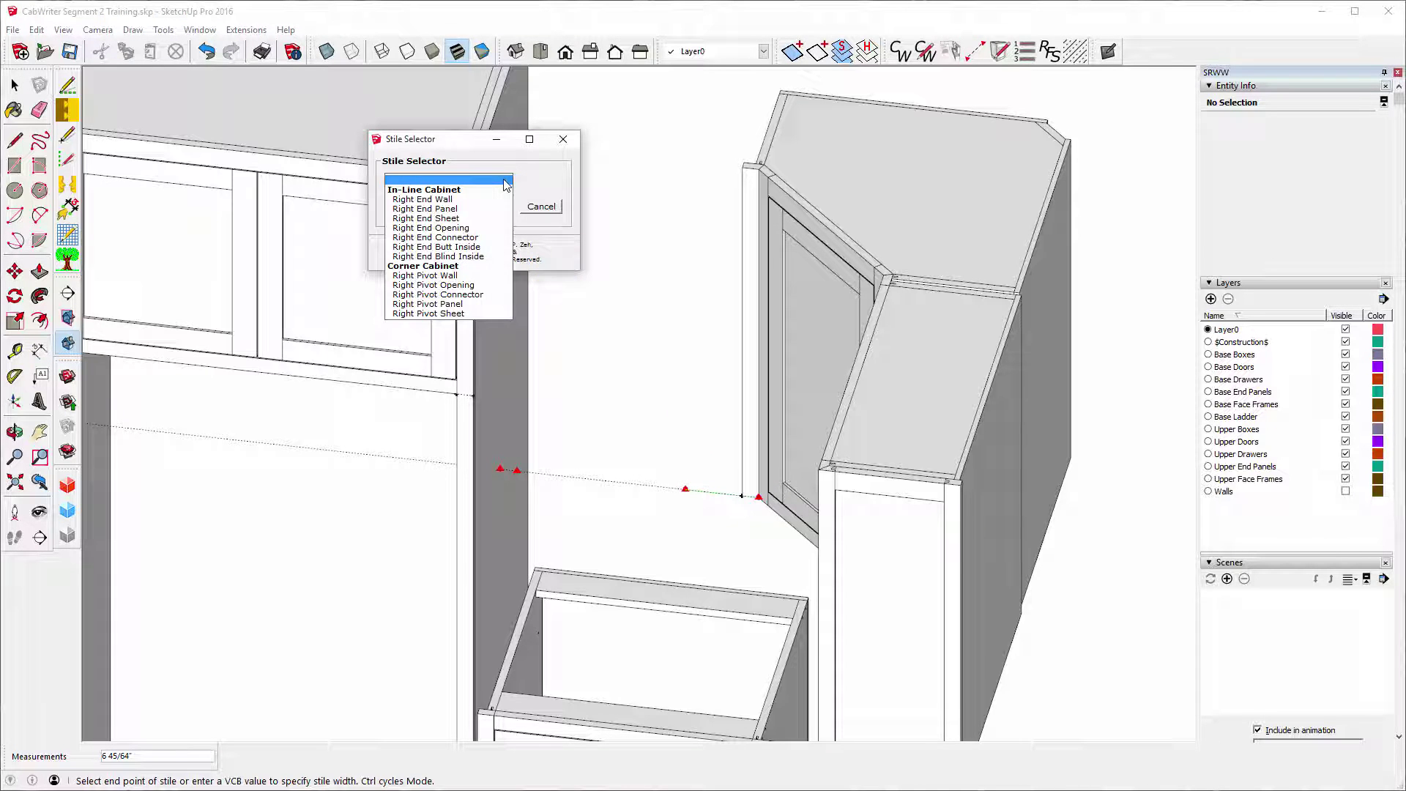
pyautogui.click(433, 237)
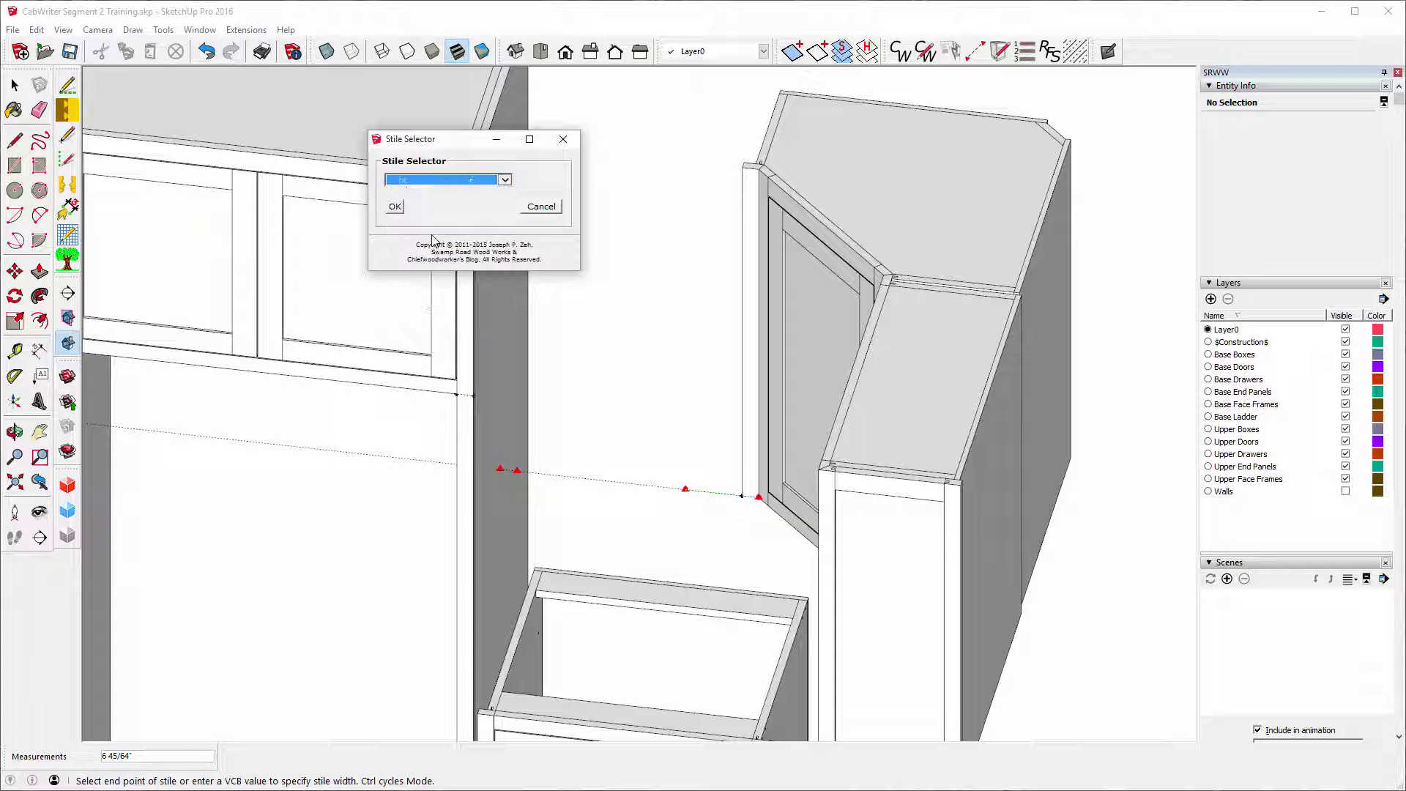
pyautogui.click(396, 208)
# Generate the connecting upper cabinet between these stiles, 13" deep and 36" high, with box number 1 as a Standard Upper.
pyautogui.click(502, 198)
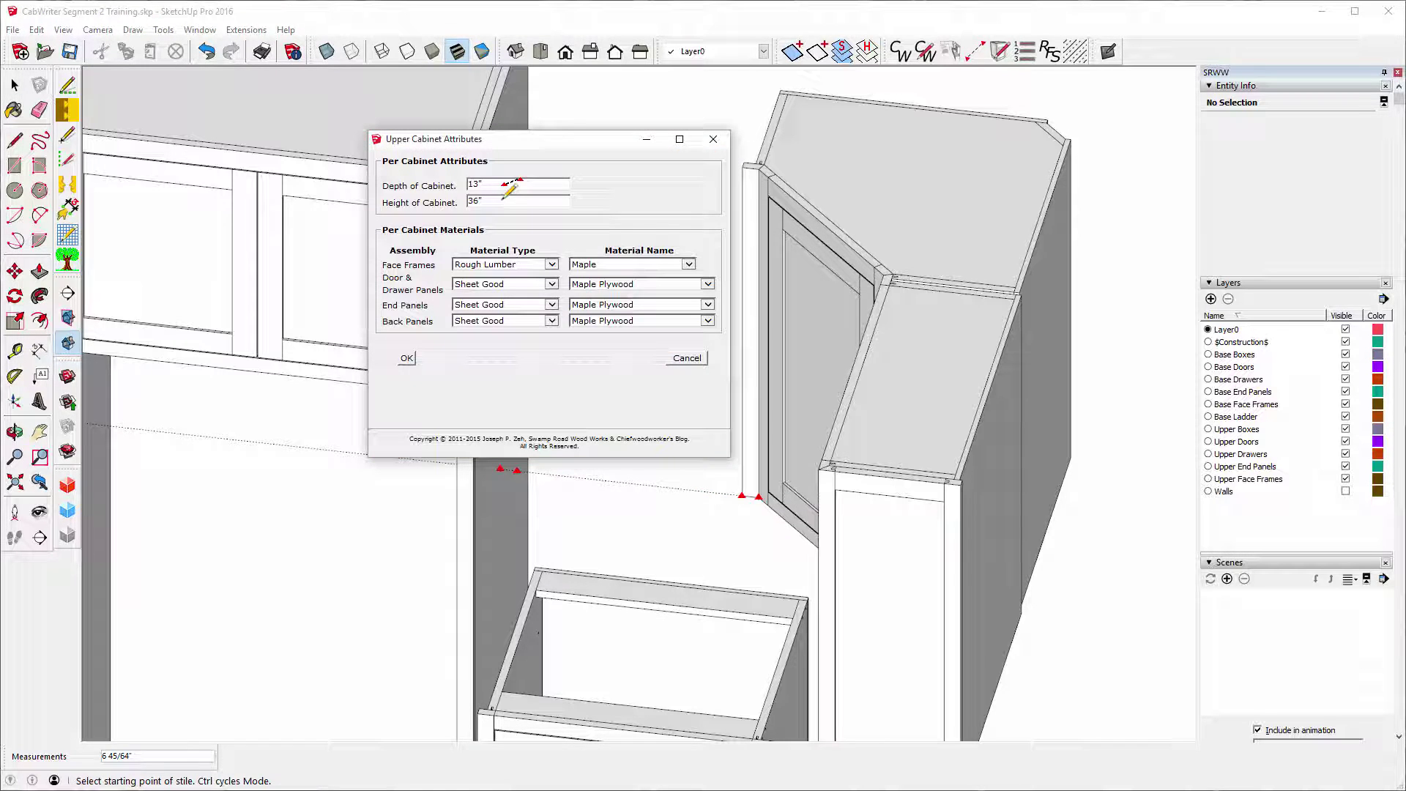
pyautogui.click(407, 358)
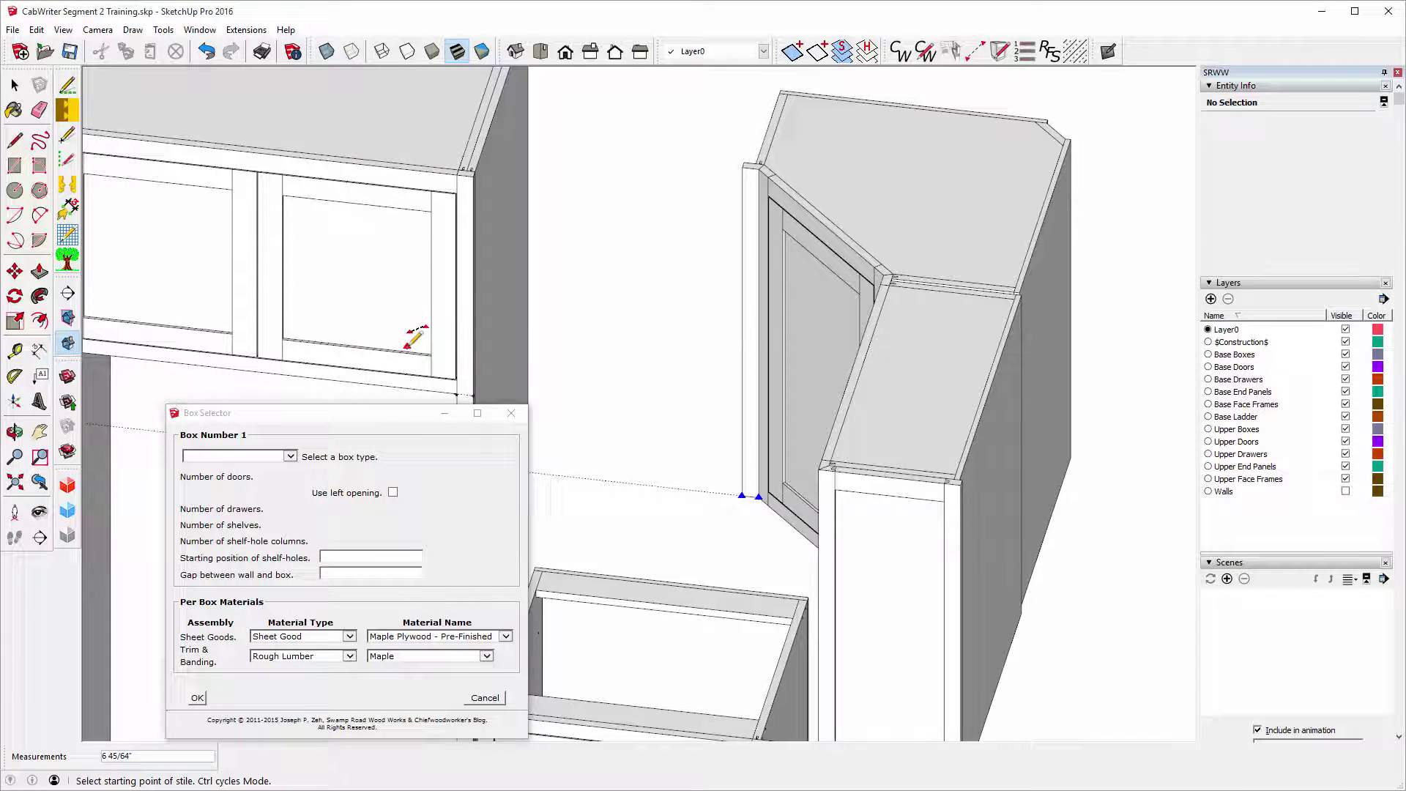
pyautogui.click(287, 456)
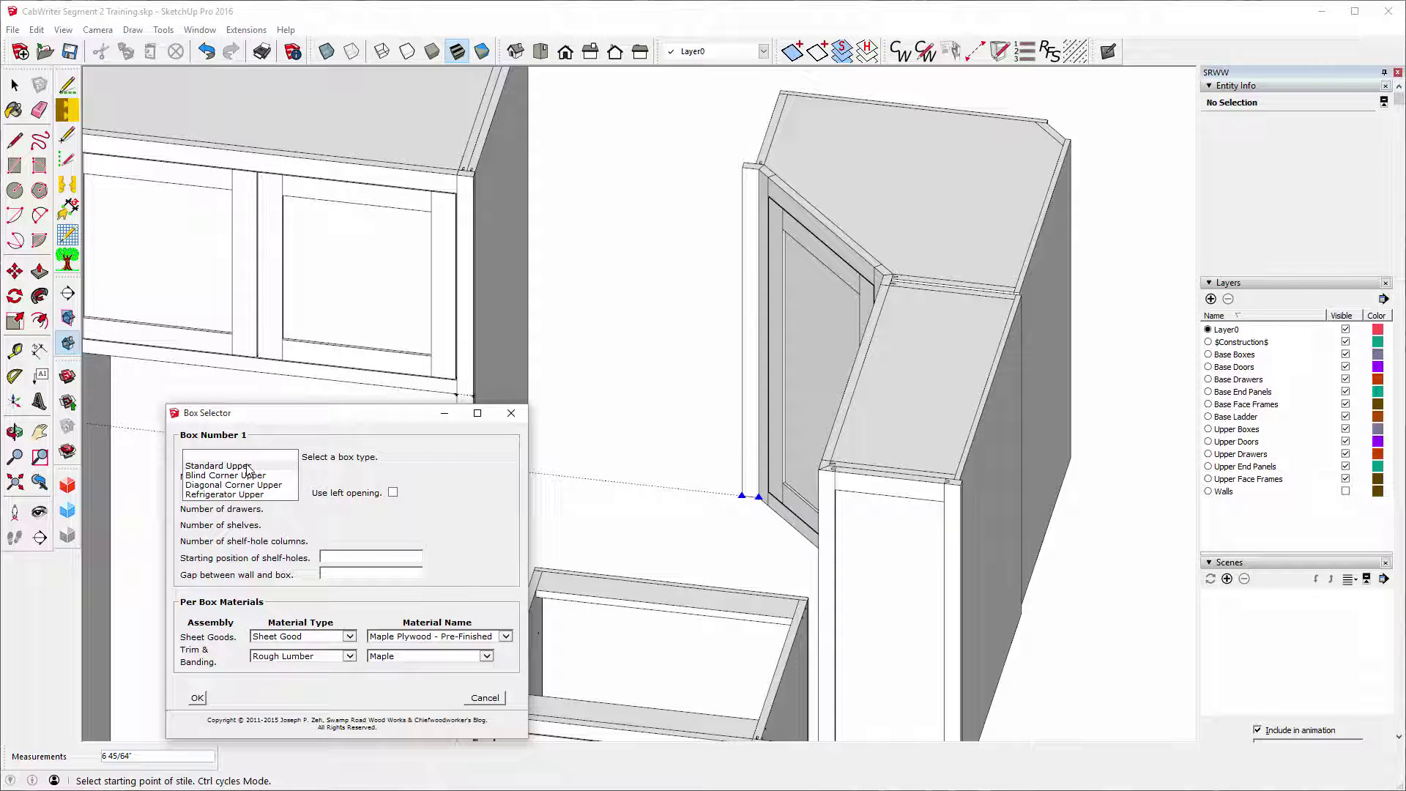
pyautogui.click(220, 466)
pyautogui.click(197, 698)
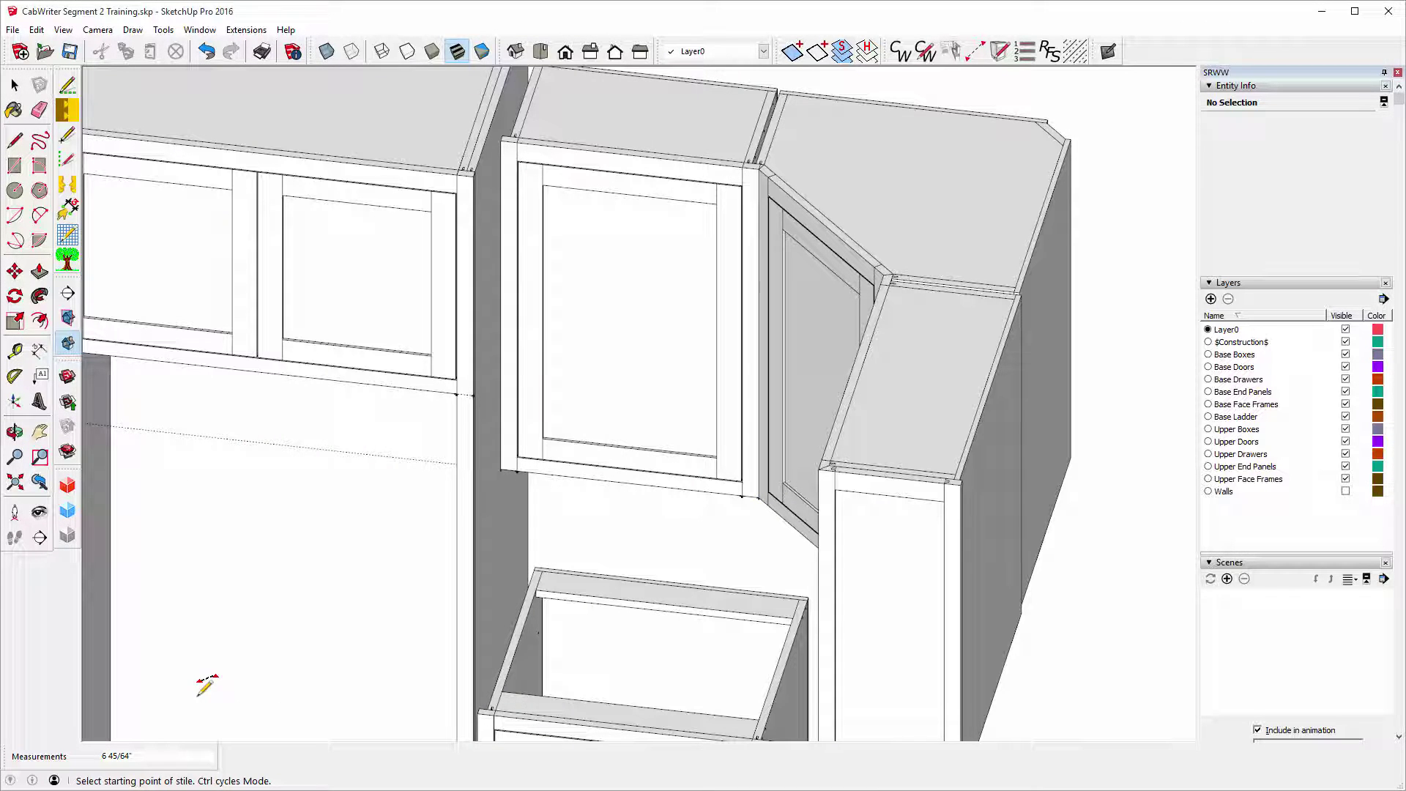
# Examine the joint between the connecting upper and the diagonal corner cabinet, plus the whole upper run from another angle.
pyautogui.scroll(2, 805, 132)
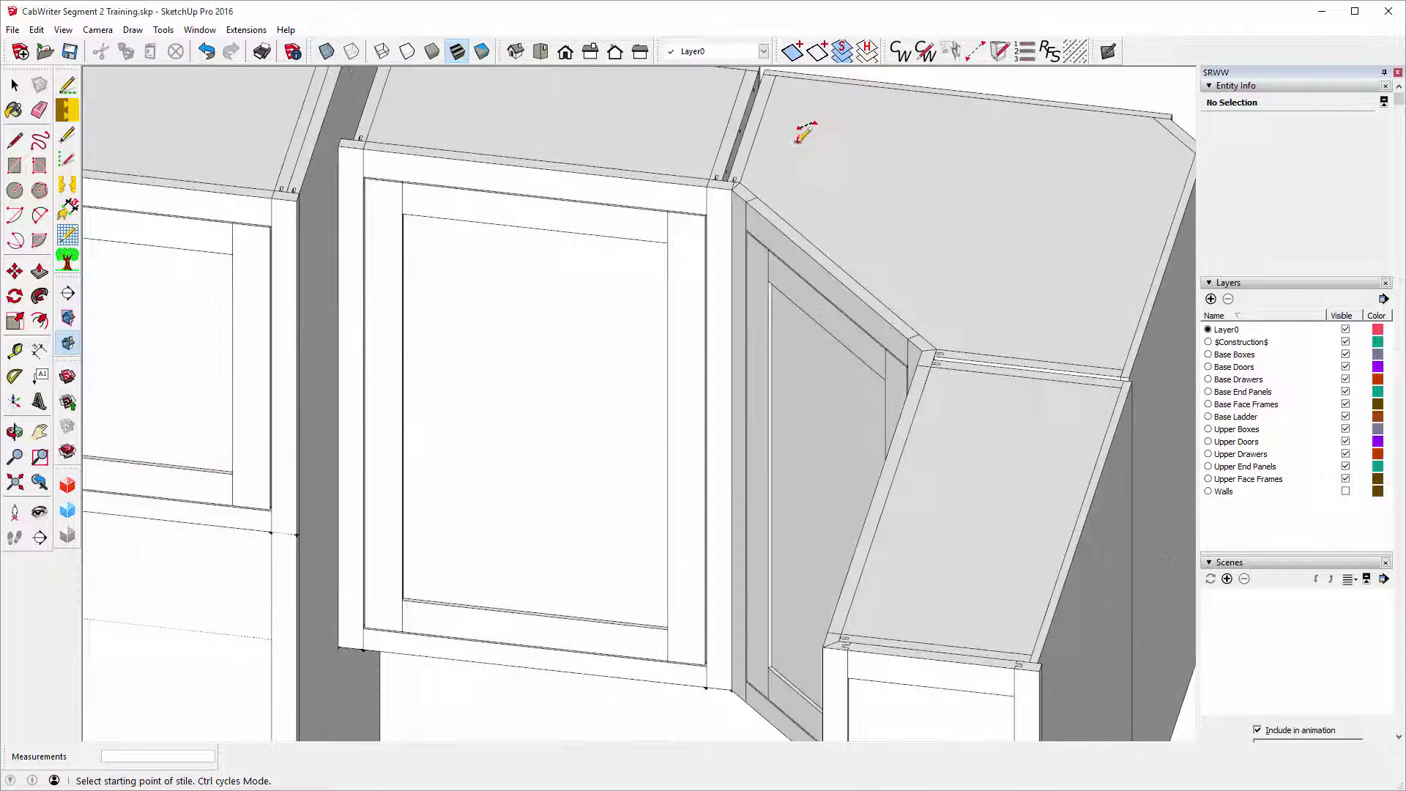
pyautogui.scroll(4, 733, 187)
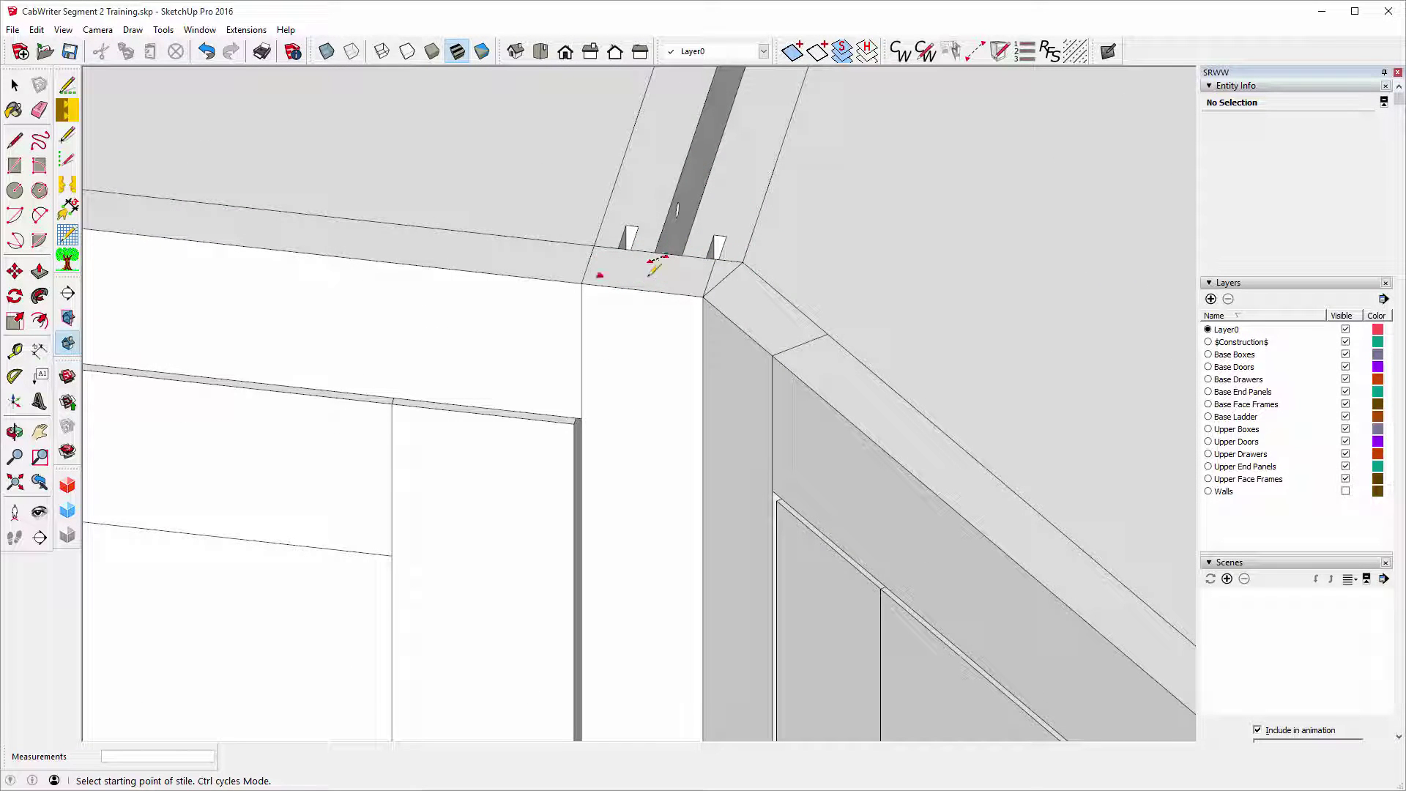
pyautogui.scroll(-2, 608, 315)
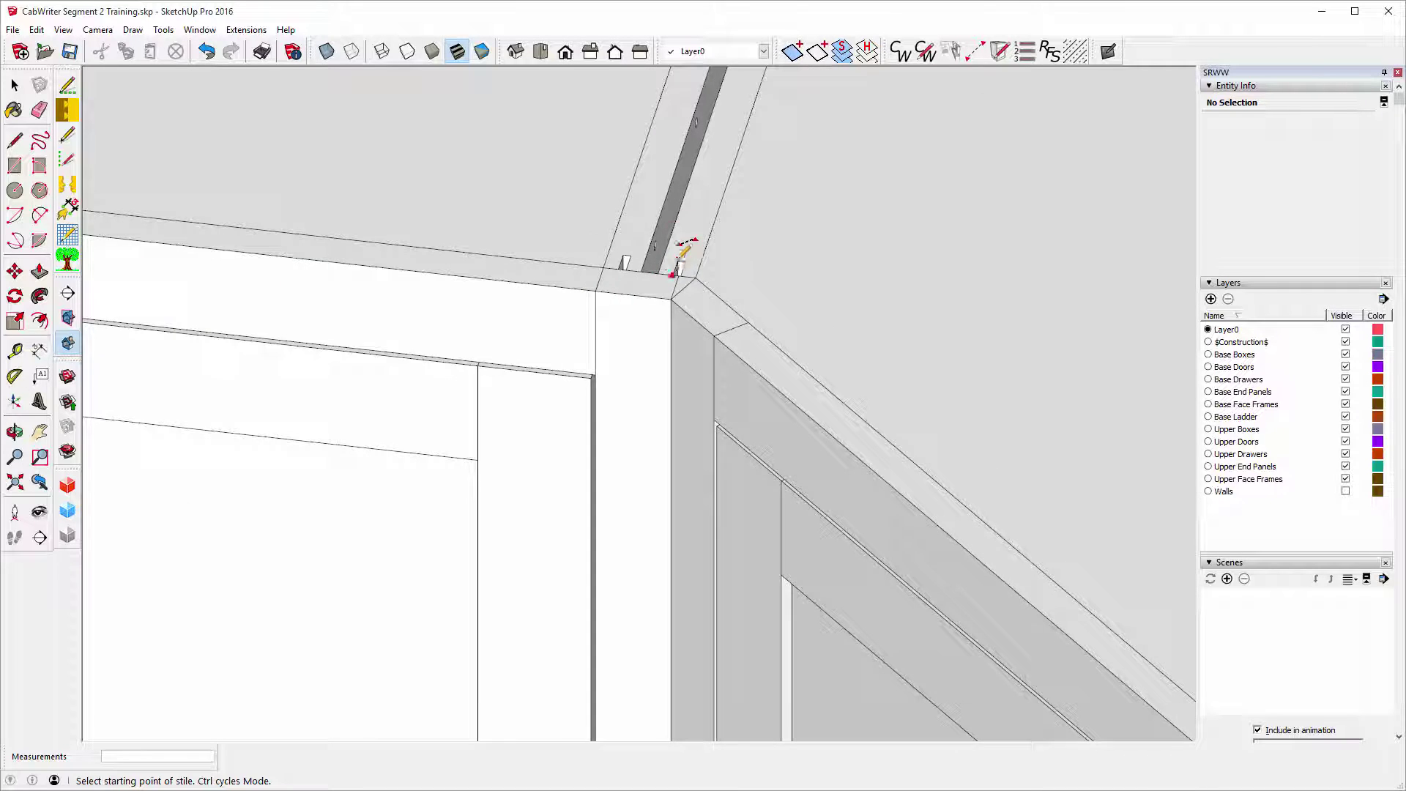
pyautogui.scroll(-8, 775, 159)
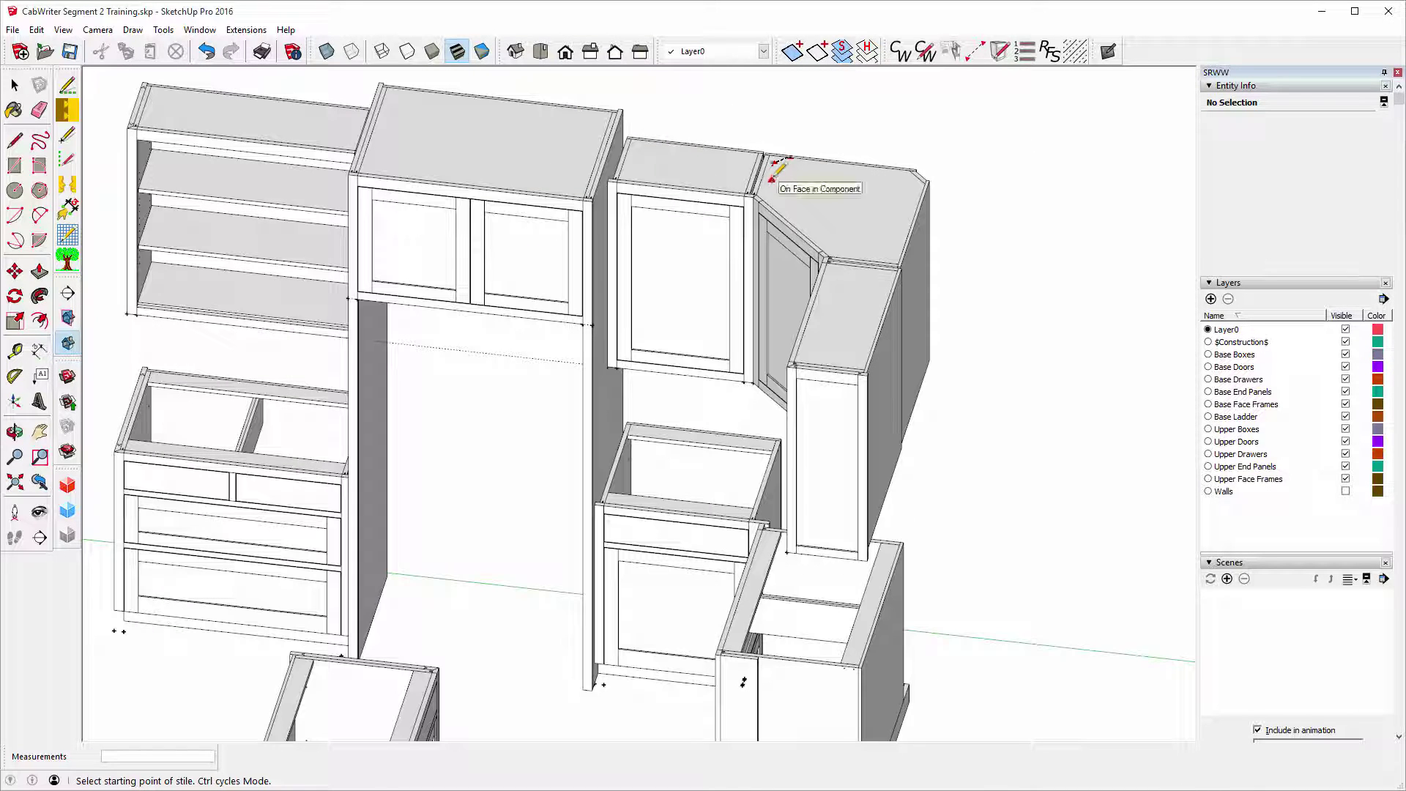
pyautogui.click(14, 432)
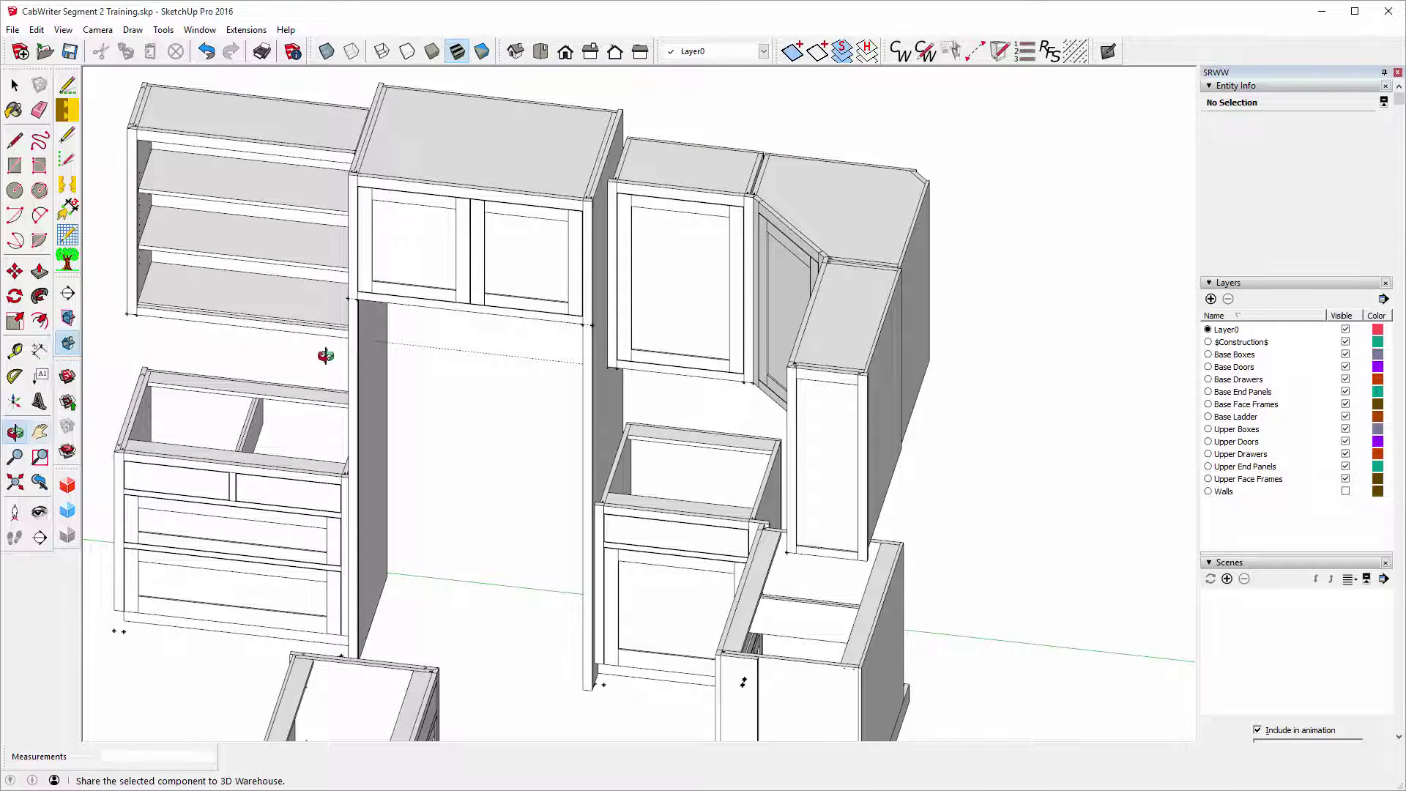
pyautogui.moveTo(326, 356); pyautogui.dragTo(514, 381)
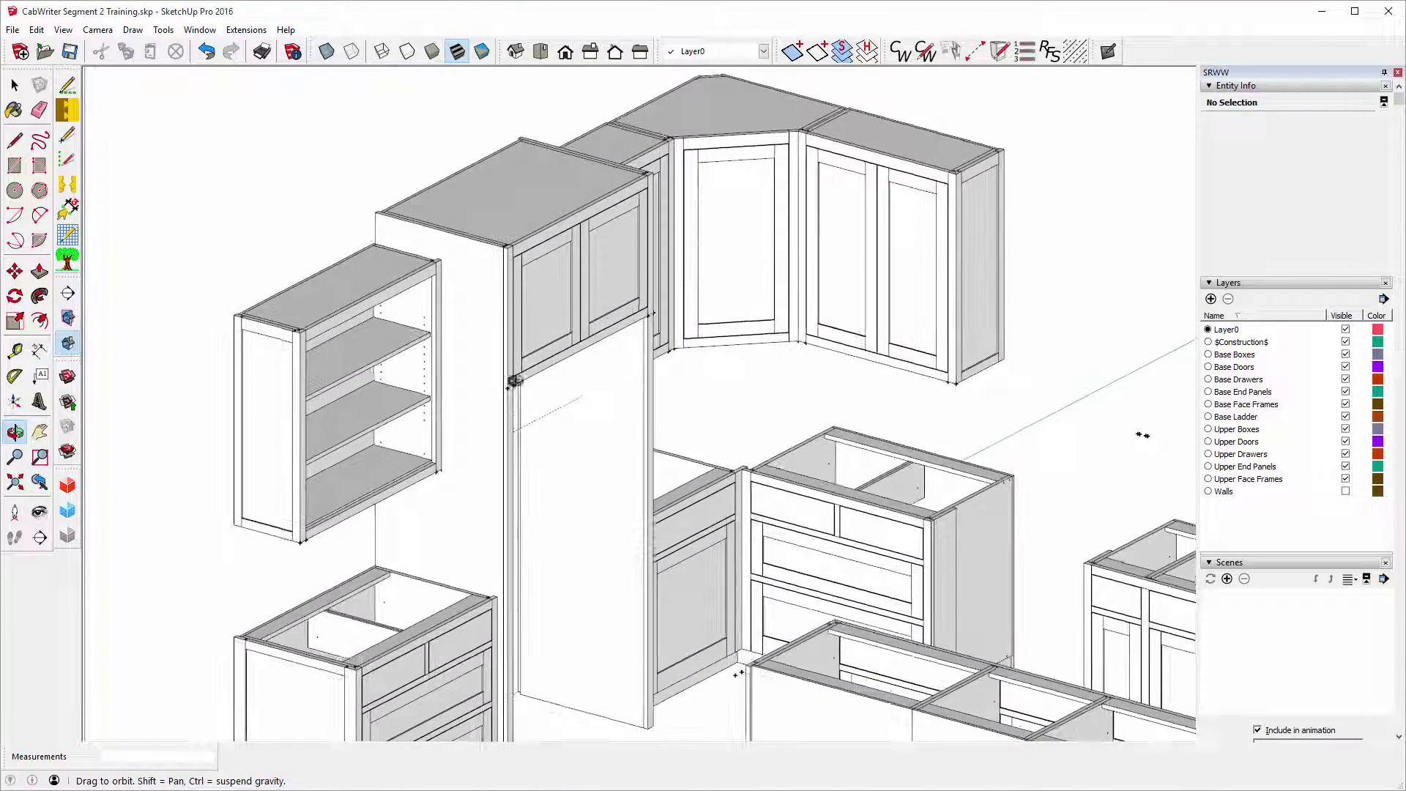
pyautogui.scroll(-8, 406, 384)
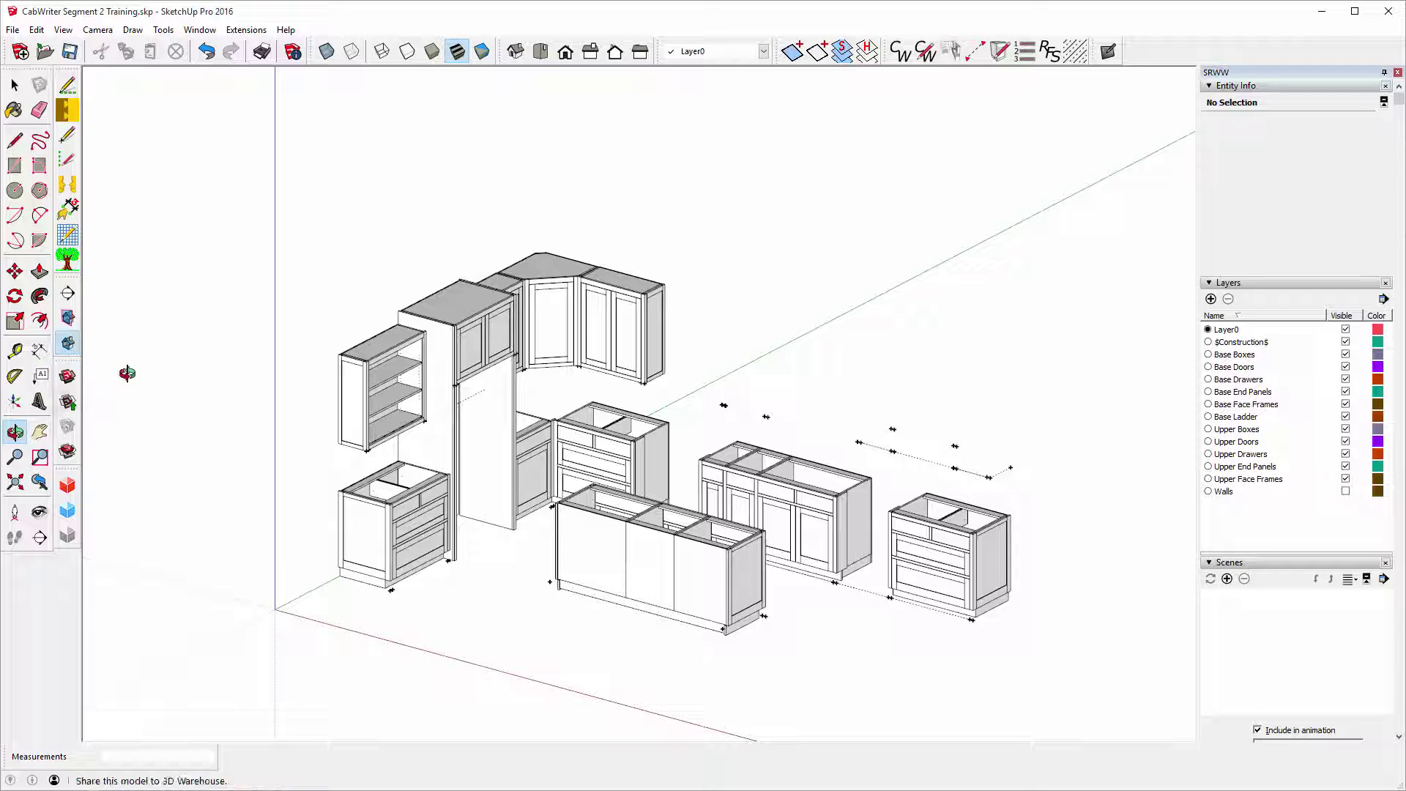
# Draw a Right End Panel stile at the outer right layout point of the separate upper cabinet, beyond the corner run.
pyautogui.click(952, 52)
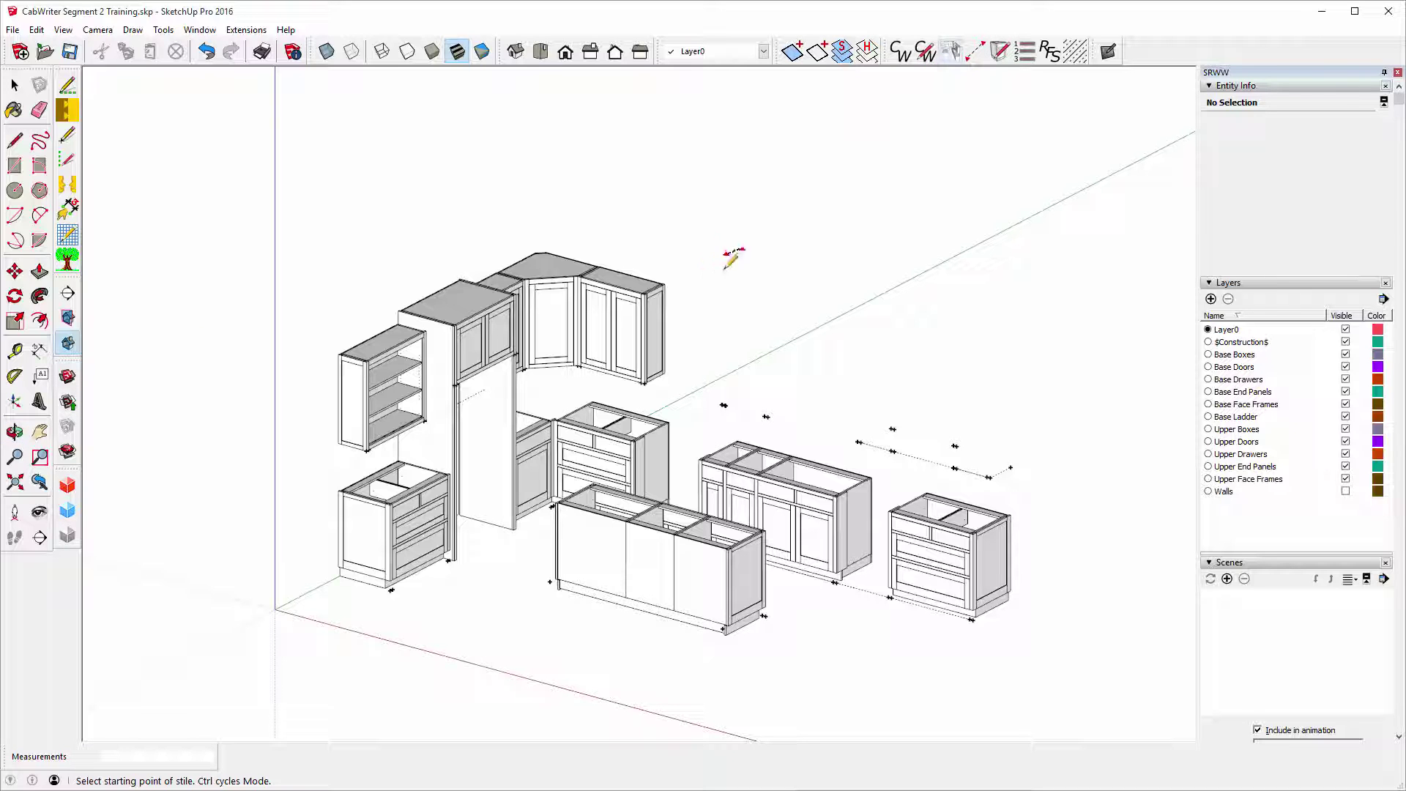
pyautogui.scroll(6, 732, 408)
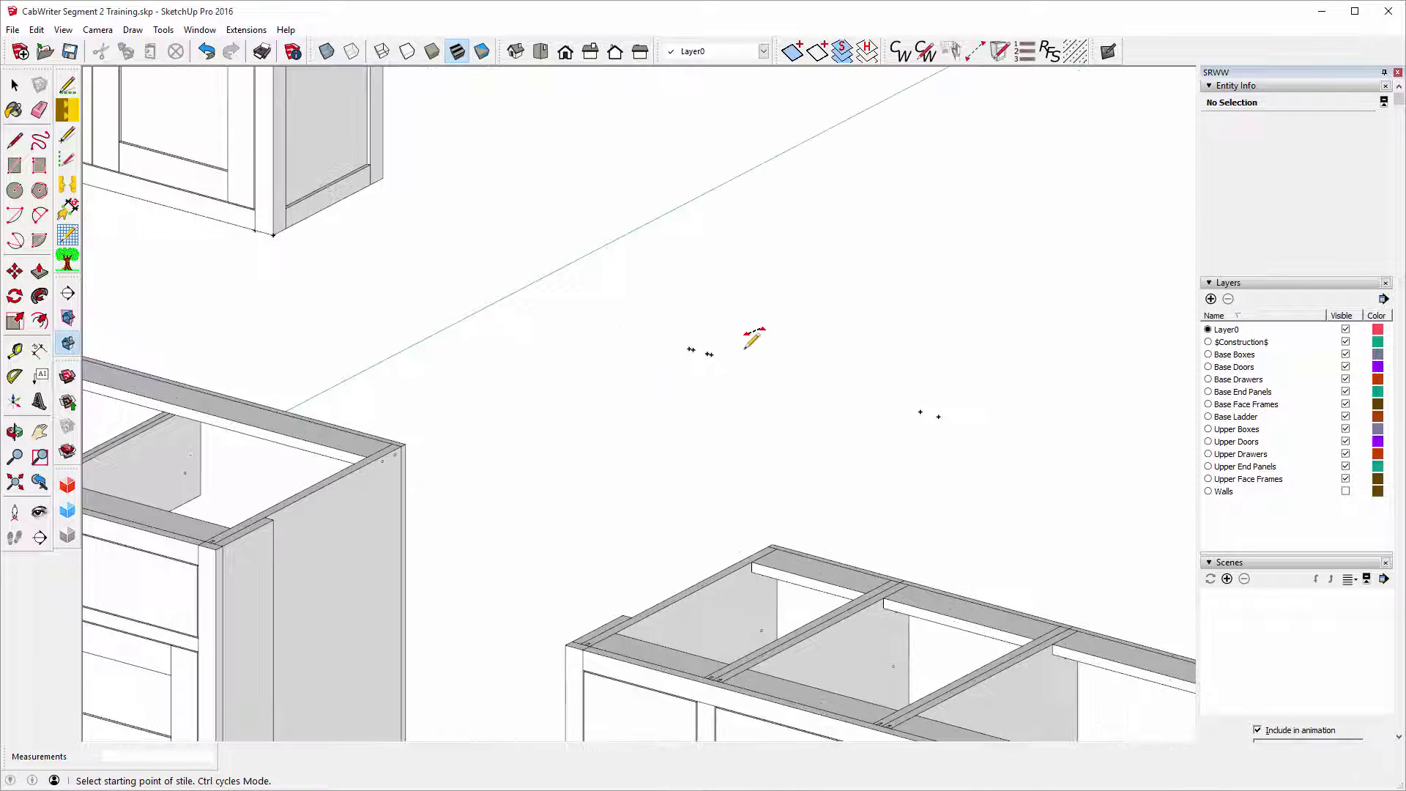
pyautogui.scroll(3, 745, 348)
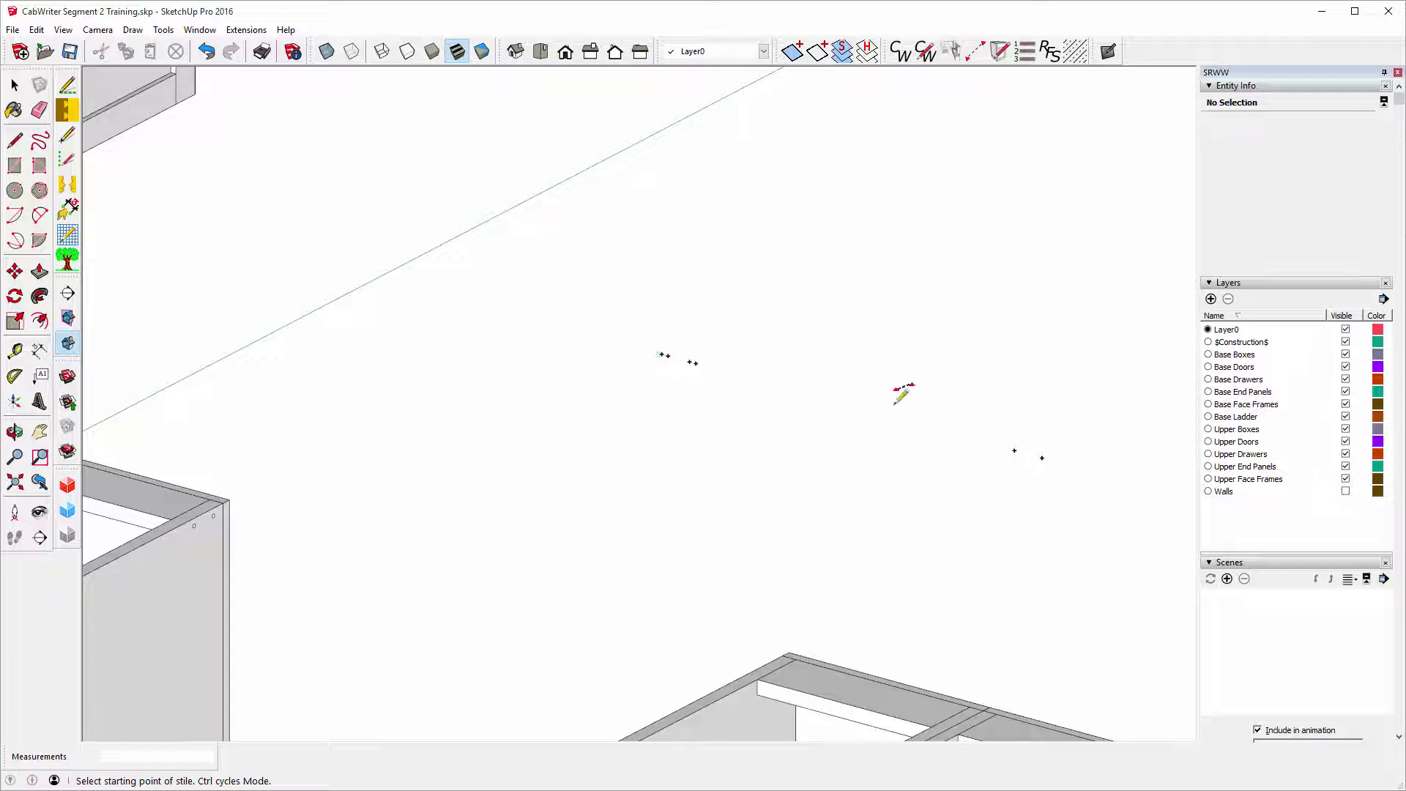
pyautogui.click(1040, 458)
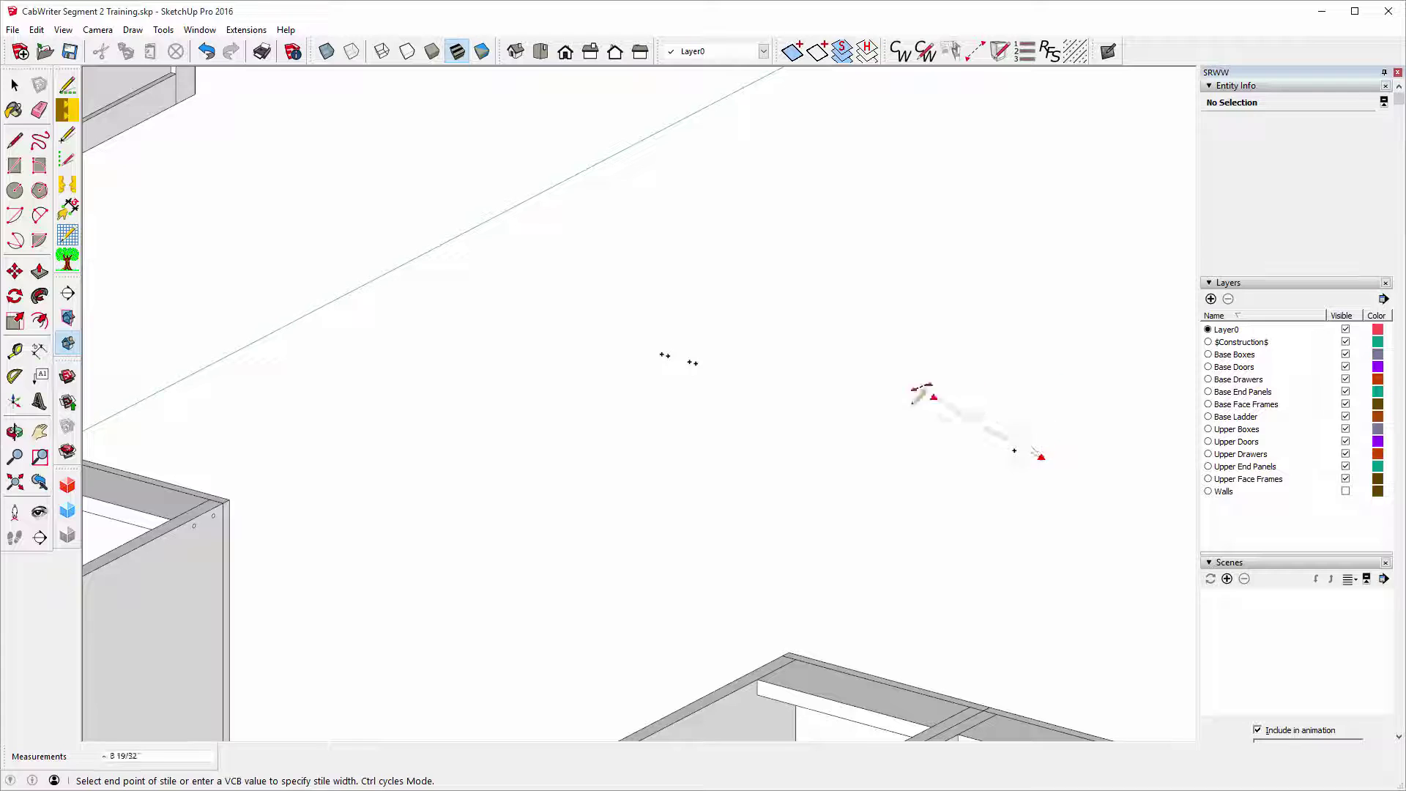
pyautogui.click(697, 362)
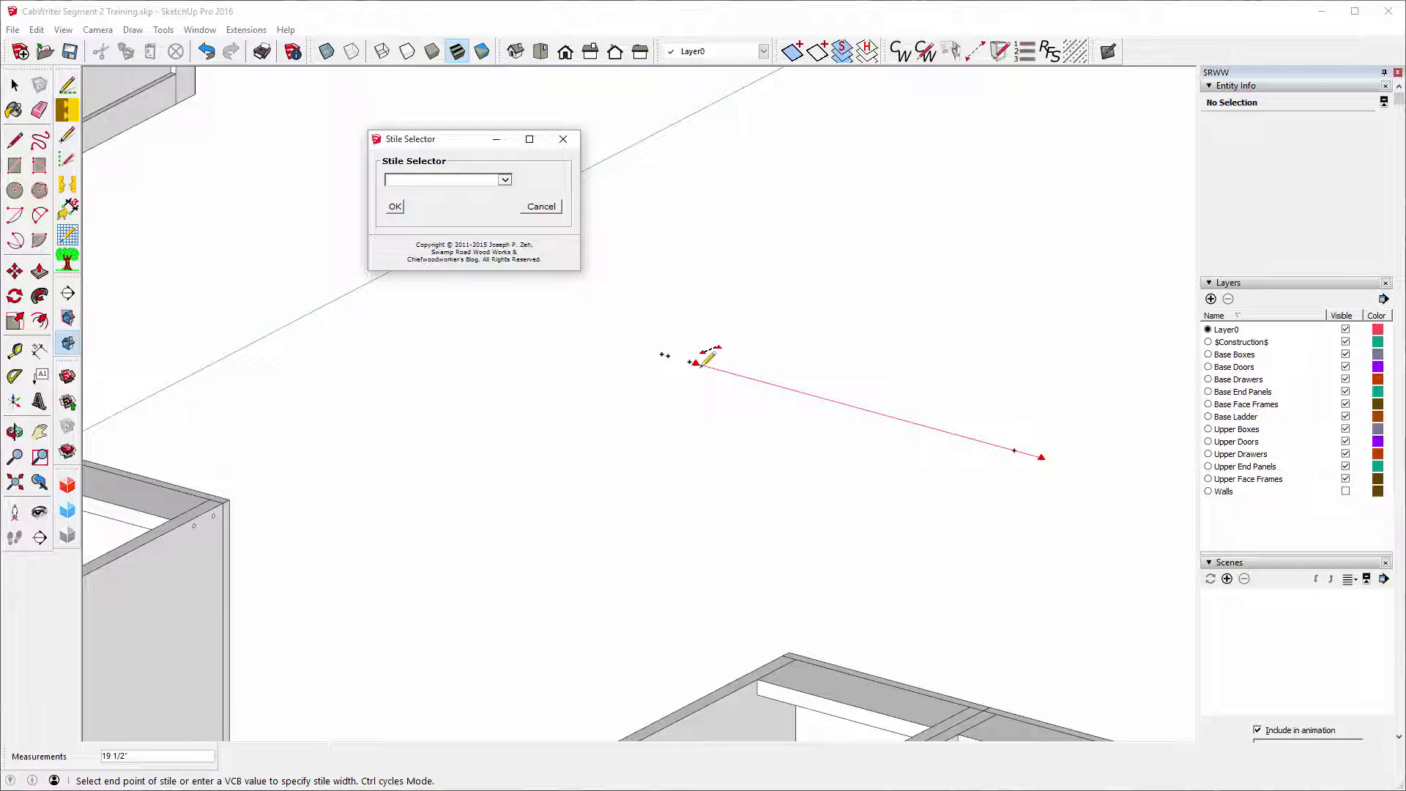
pyautogui.click(505, 181)
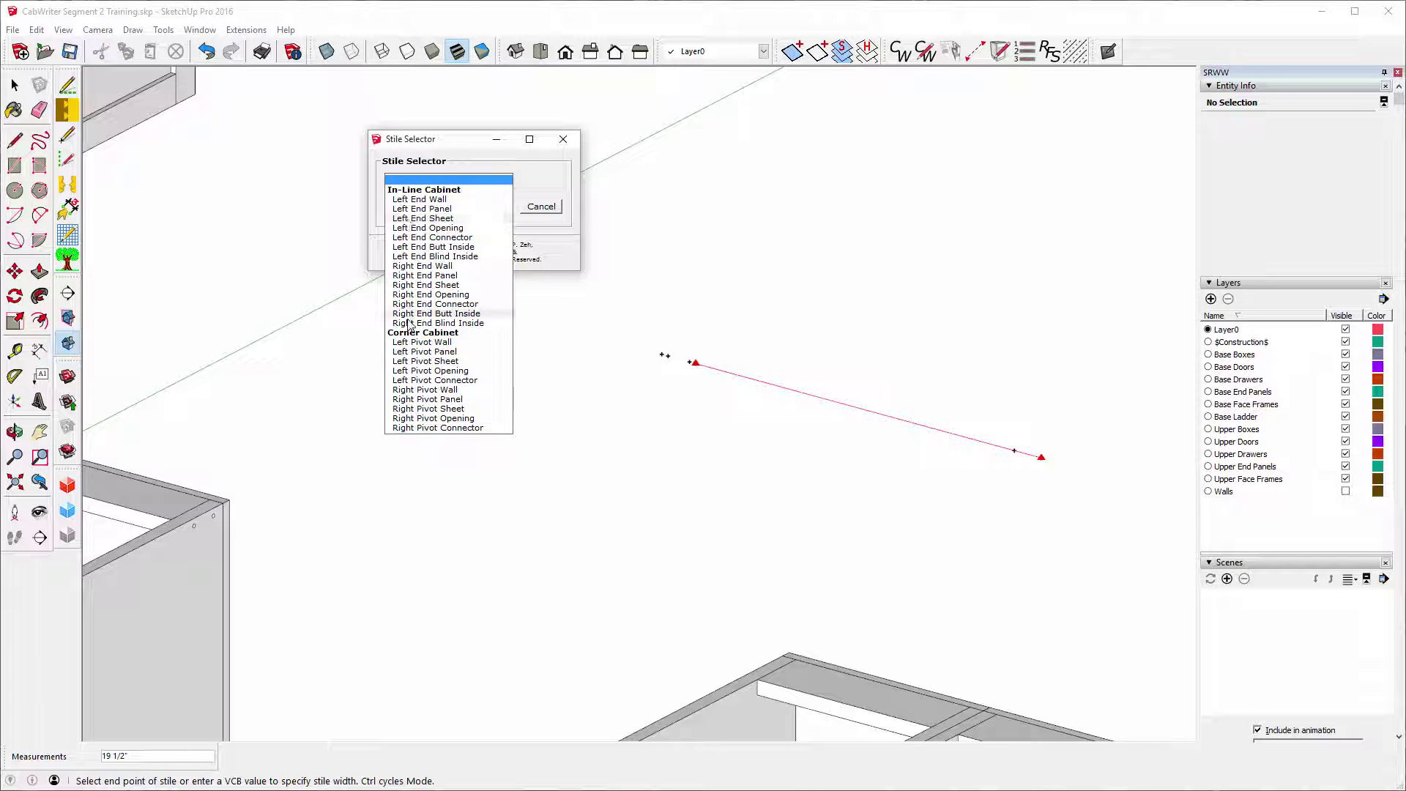
pyautogui.click(427, 276)
pyautogui.click(396, 207)
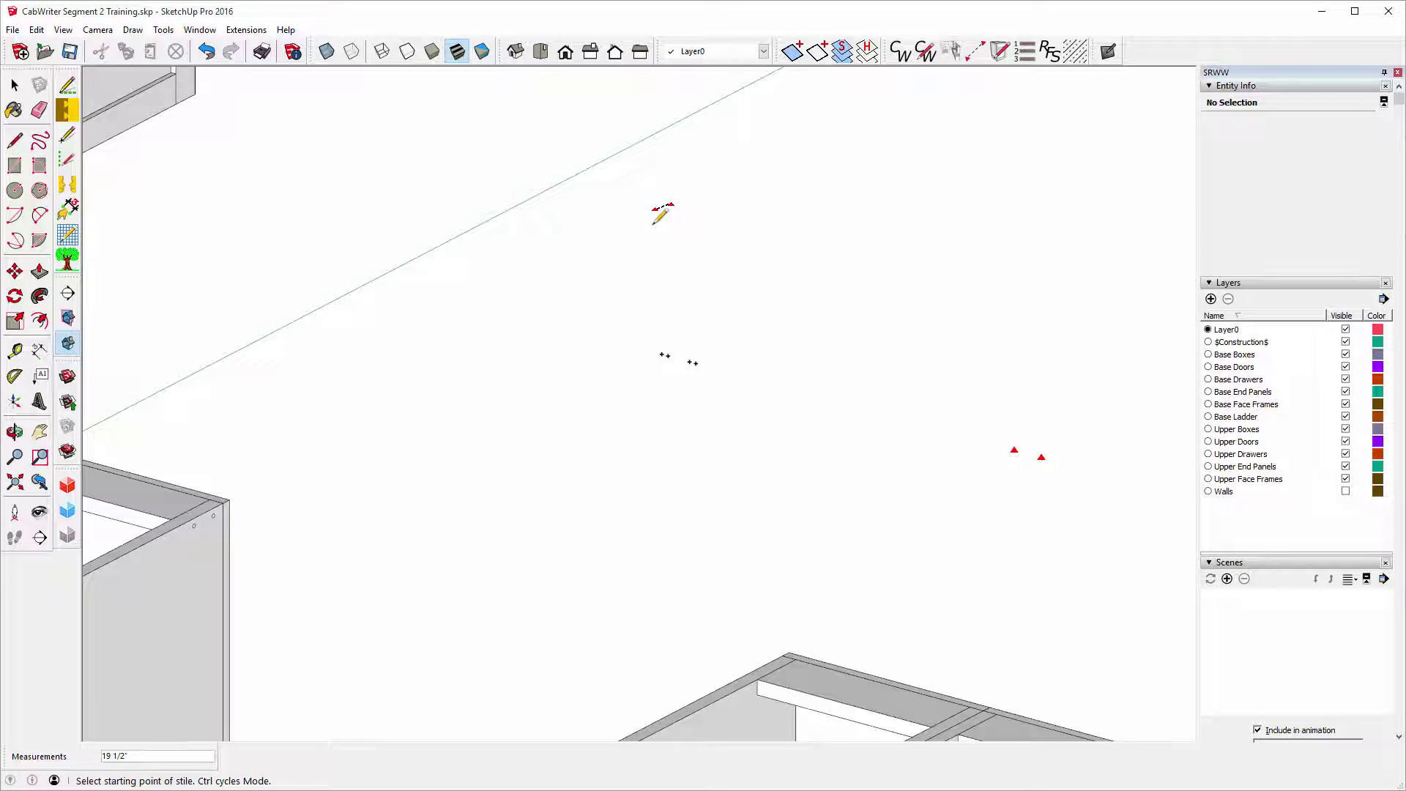
# Draw a Left End Panel stile for the separate upper, distancing its starting point 21 1/16" from the right stile's outer point.
pyautogui.press('ctrl')
pyautogui.press('ctrl')
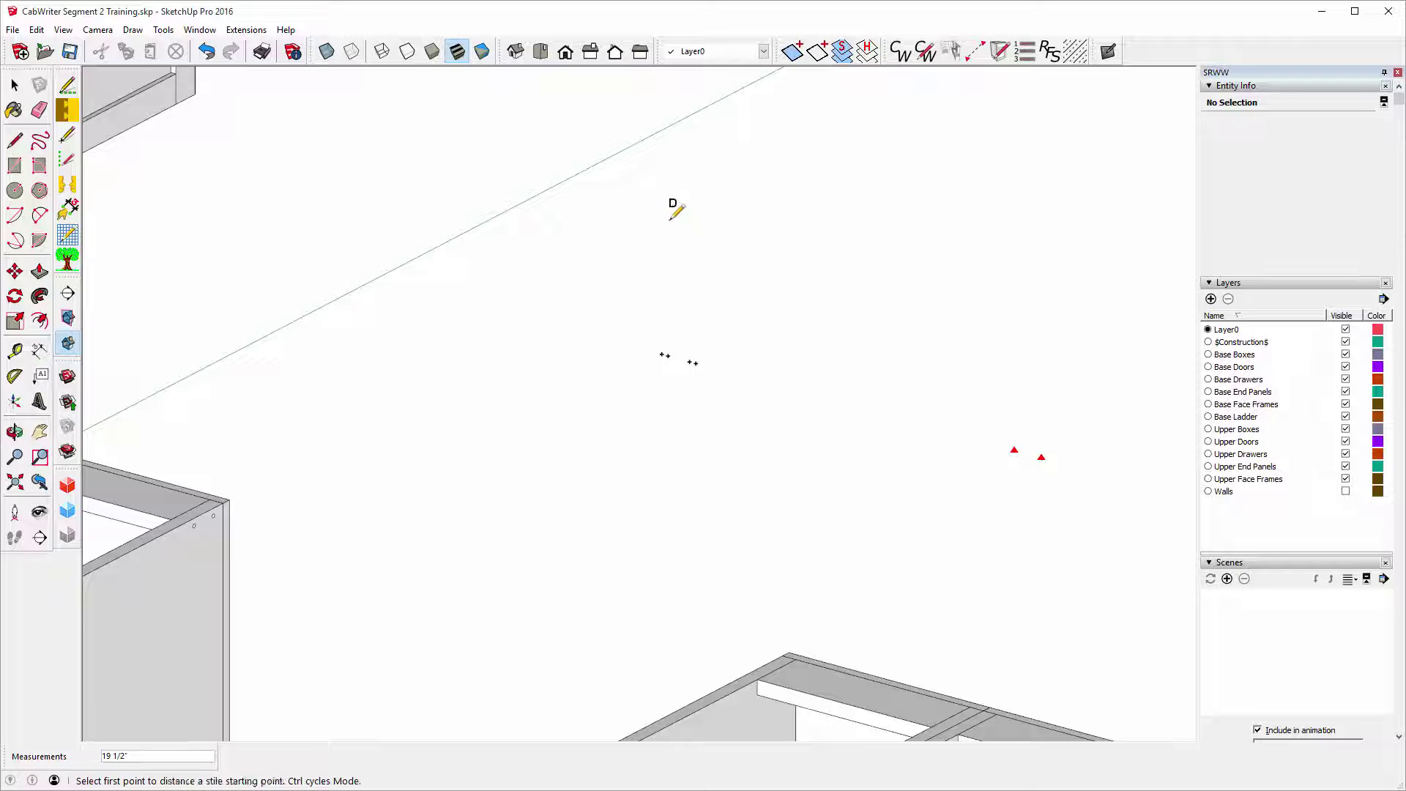
pyautogui.click(1041, 457)
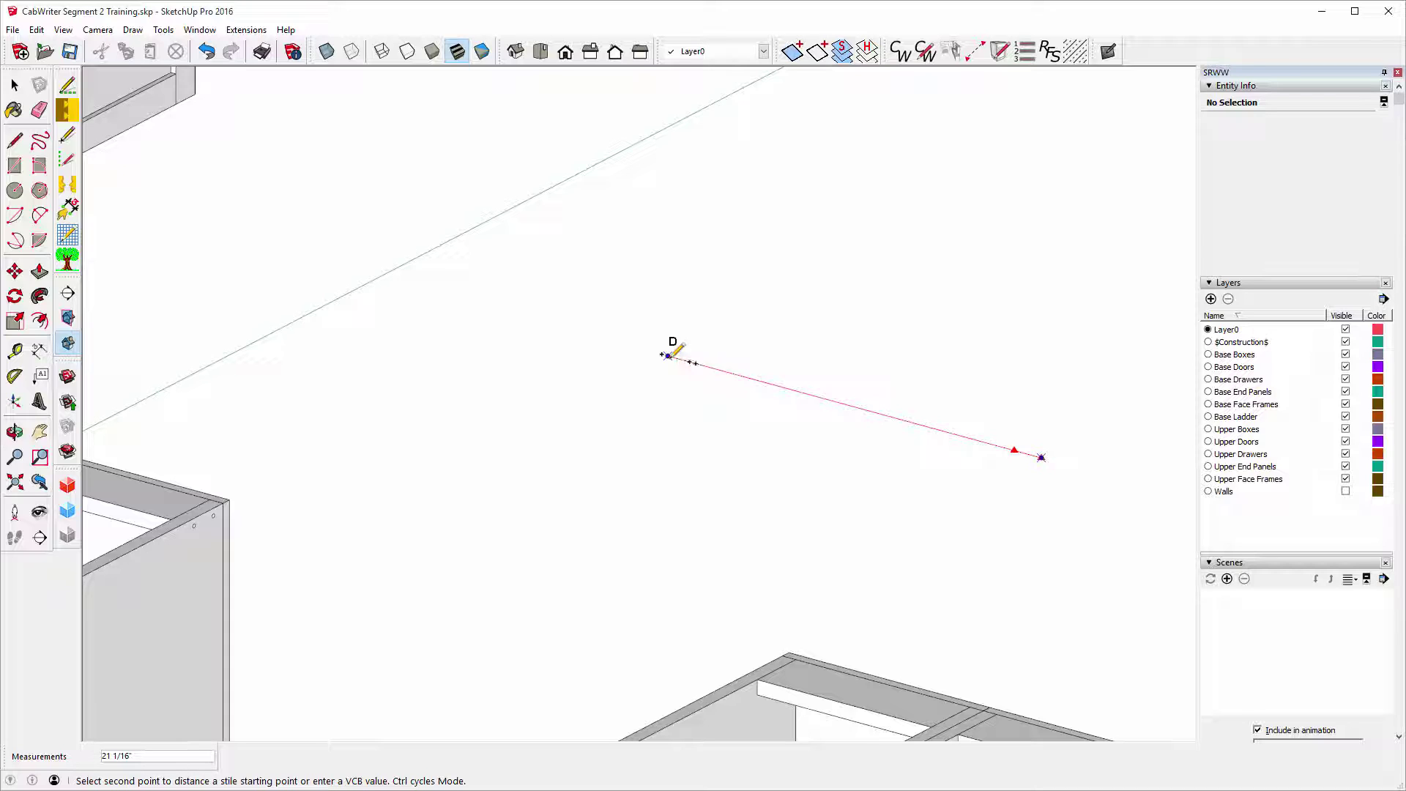
pyautogui.click(668, 355)
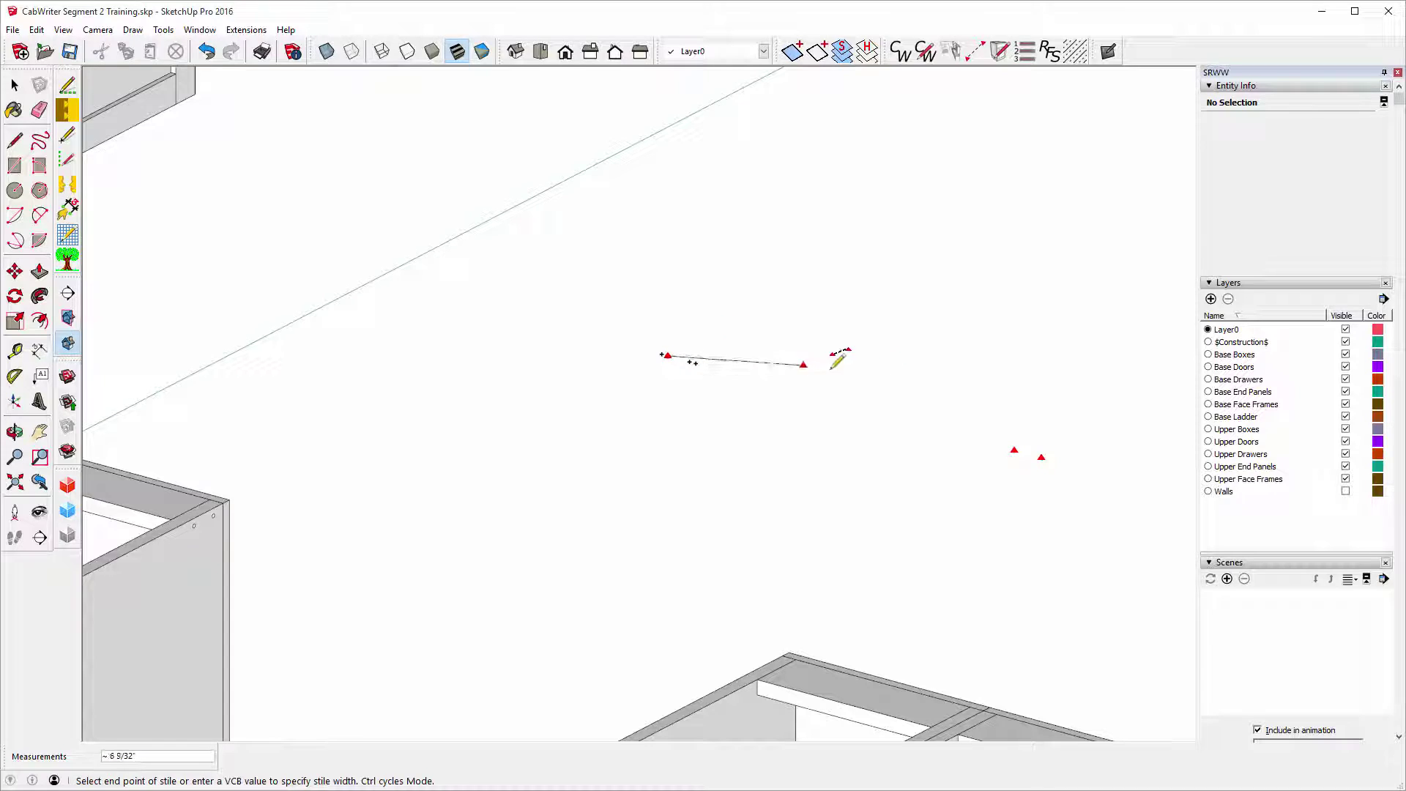
pyautogui.click(1015, 449)
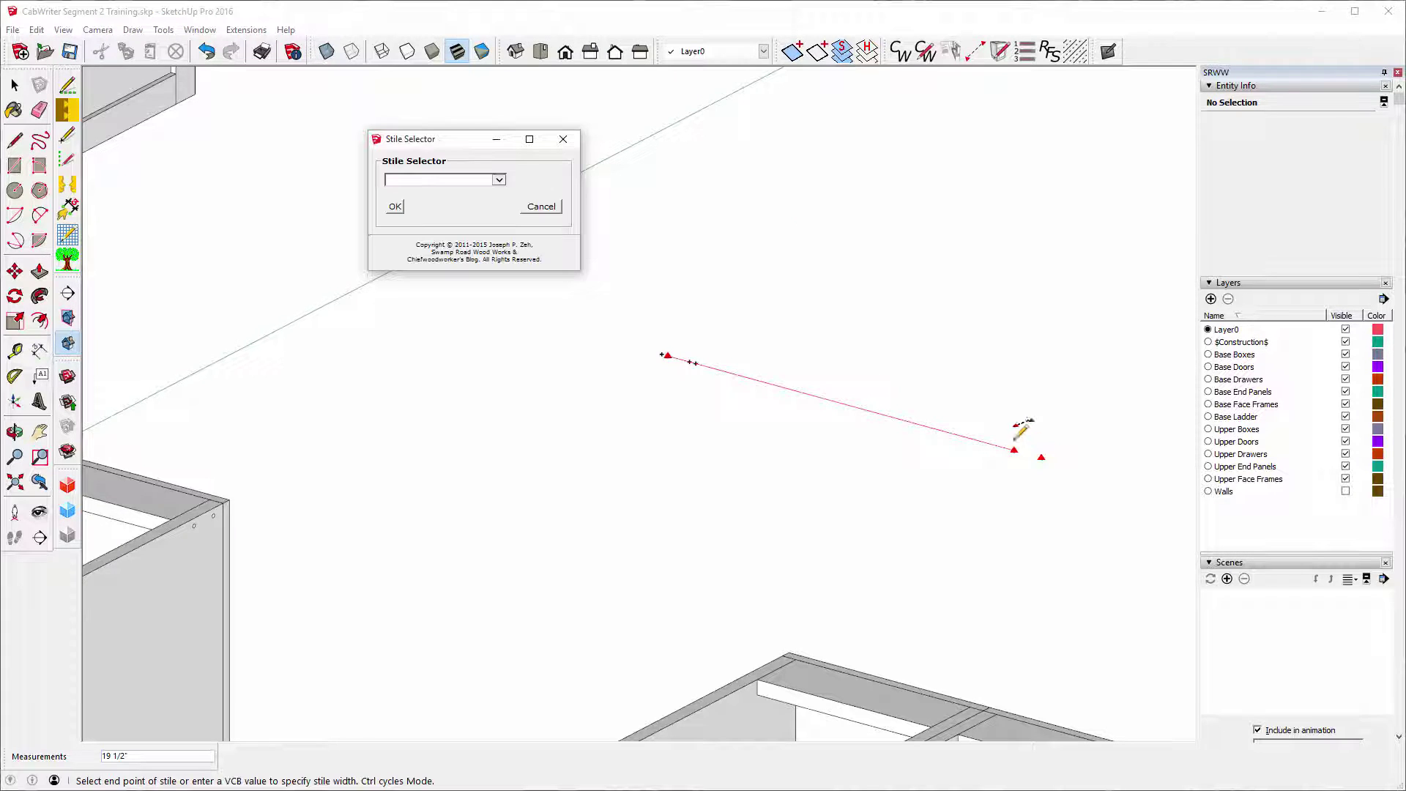
pyautogui.click(498, 181)
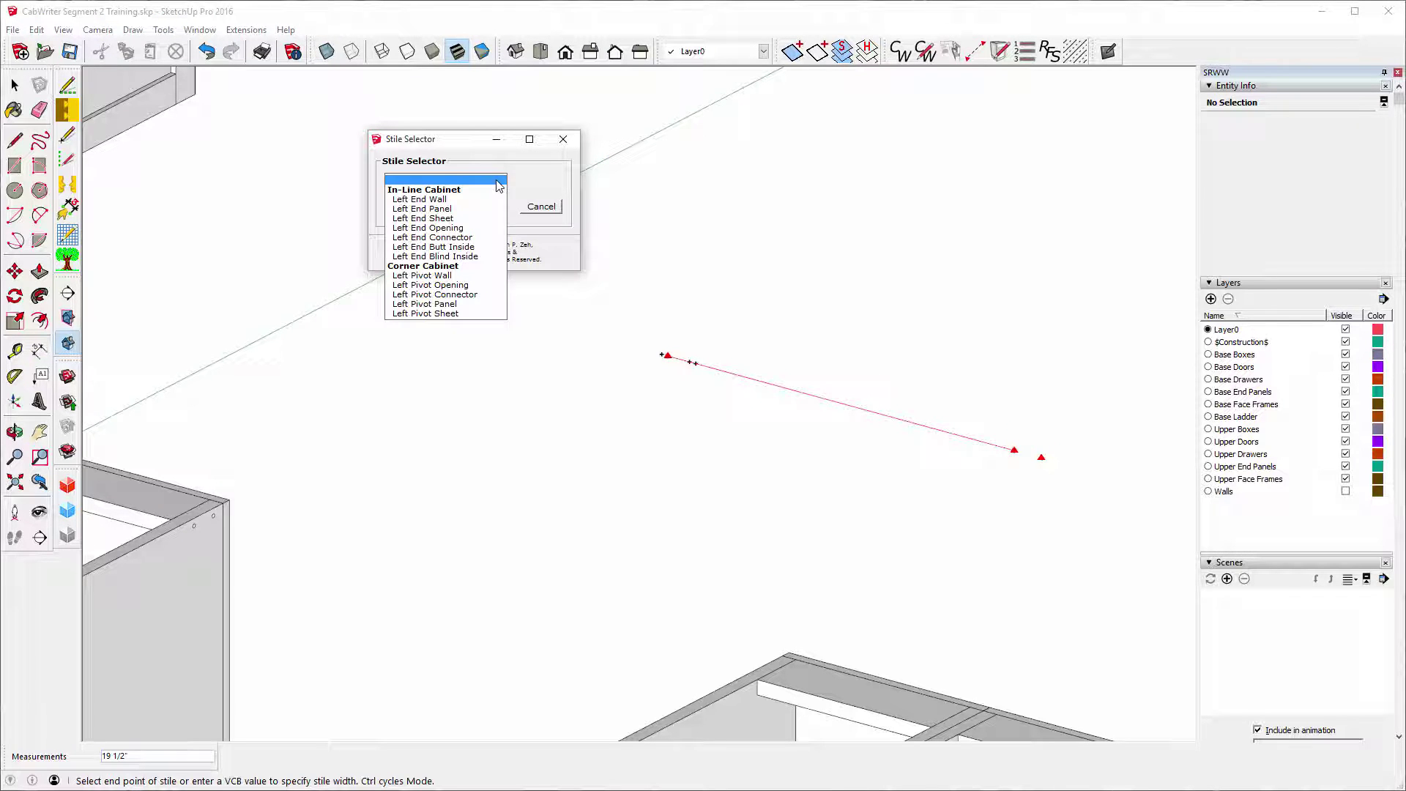
pyautogui.click(425, 209)
pyautogui.click(394, 206)
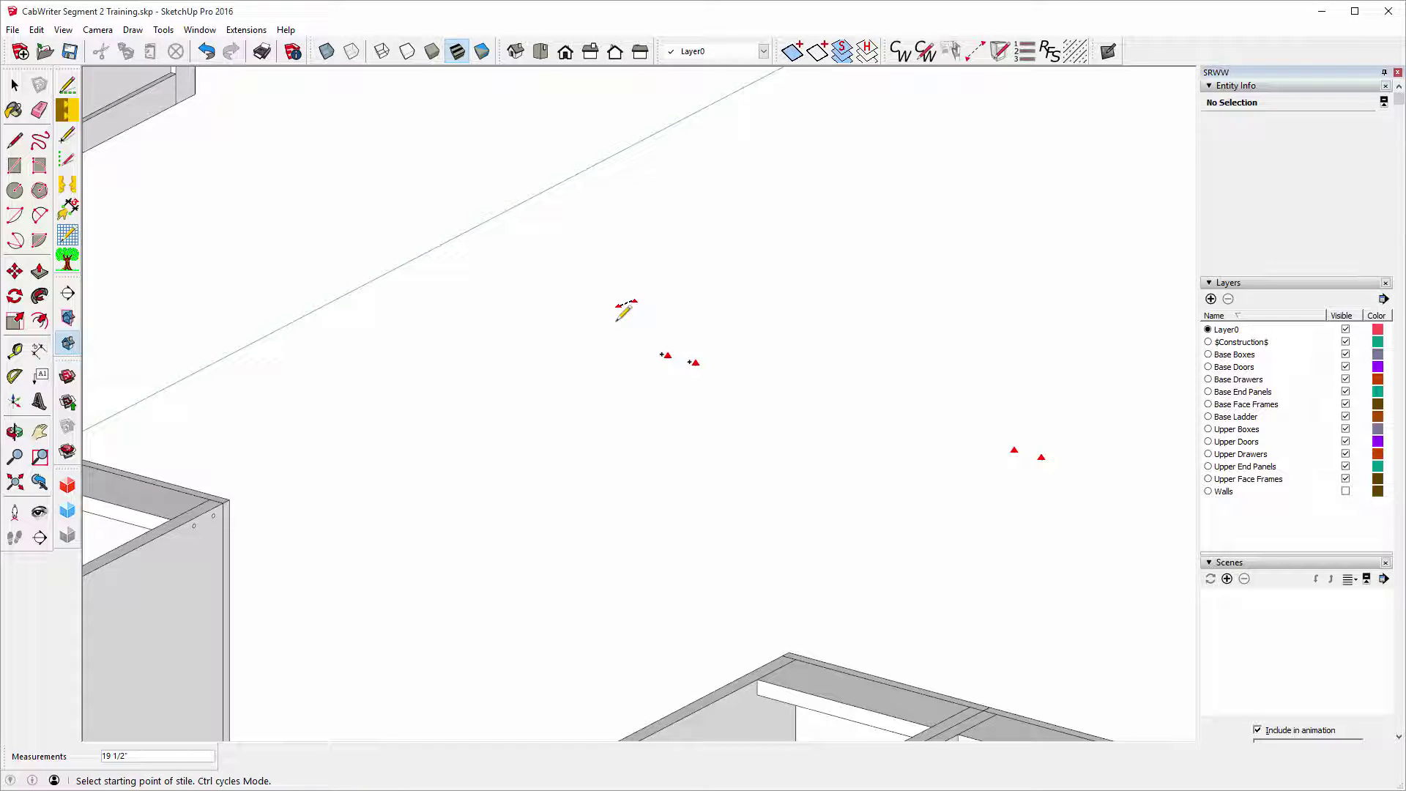
# Generate the separate upper cabinet, 13" deep and 36" high, with box number 1 as a Standard Upper with 1 door.
pyautogui.click(602, 248)
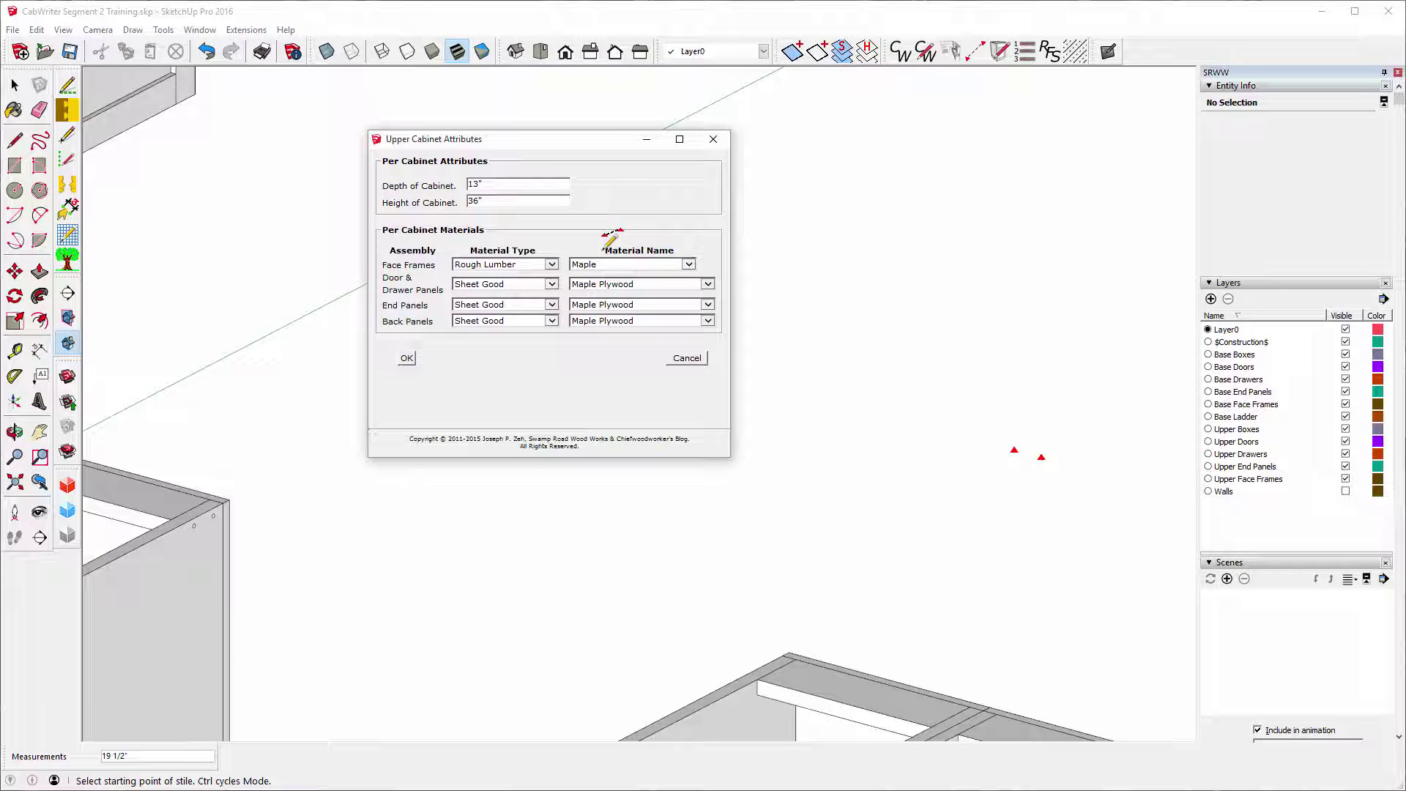
pyautogui.click(407, 358)
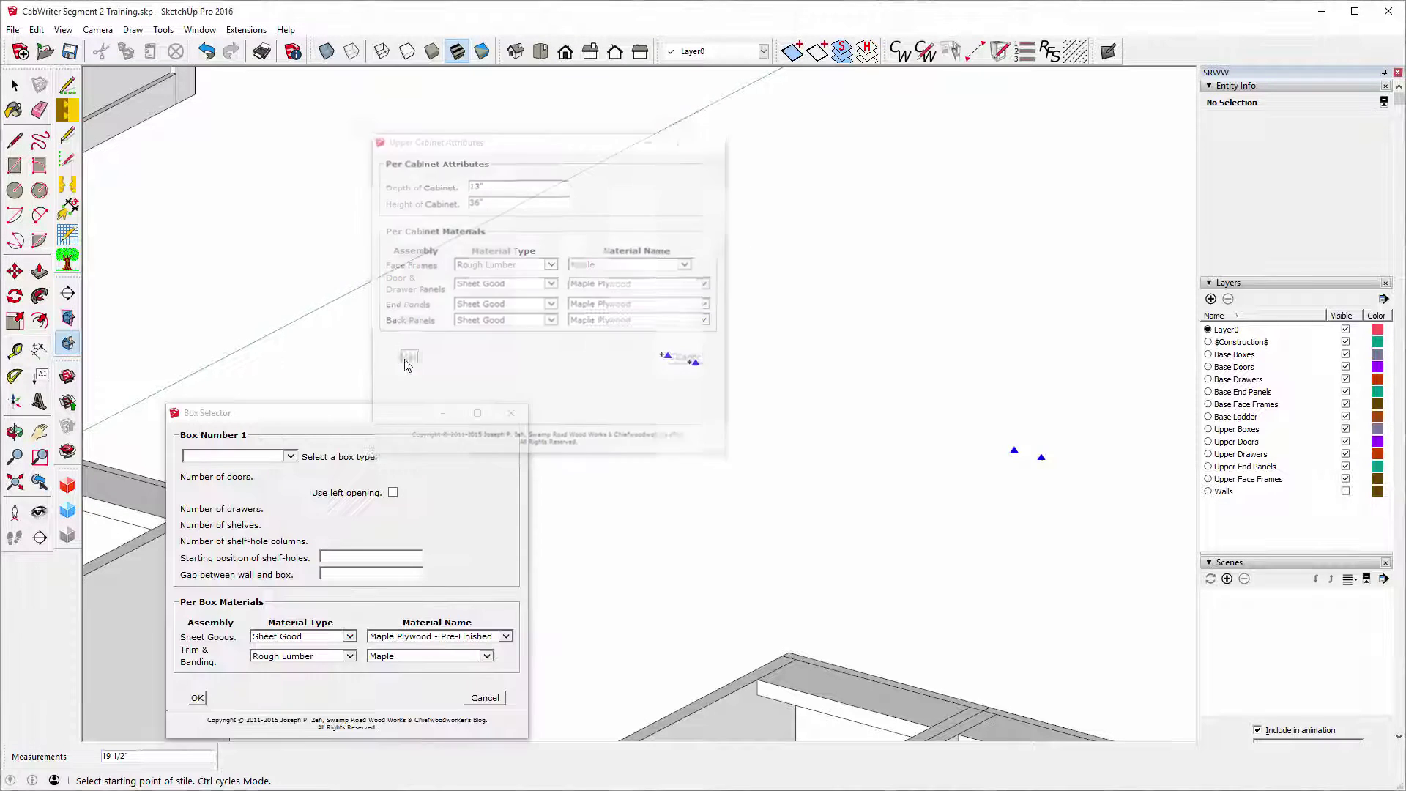
pyautogui.click(288, 458)
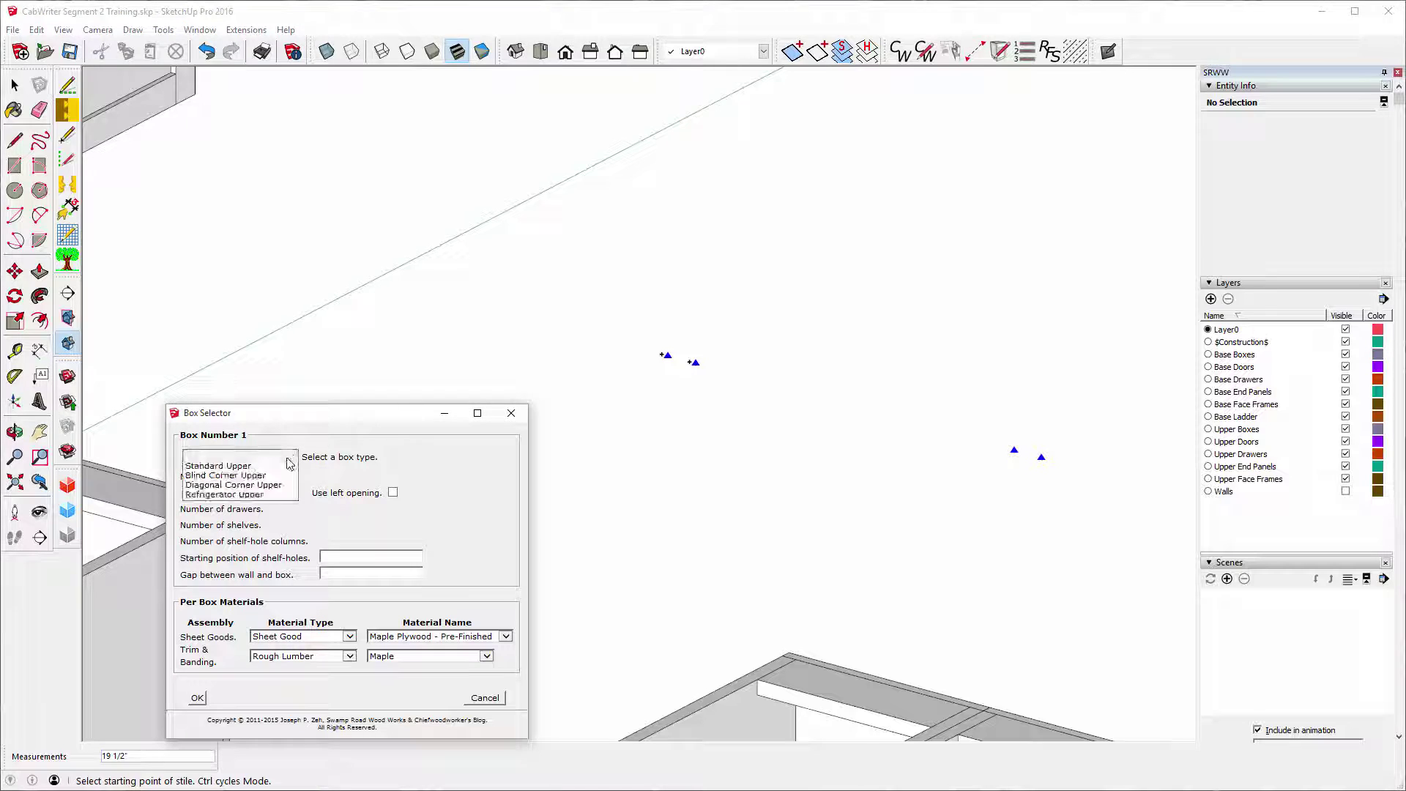
pyautogui.click(241, 466)
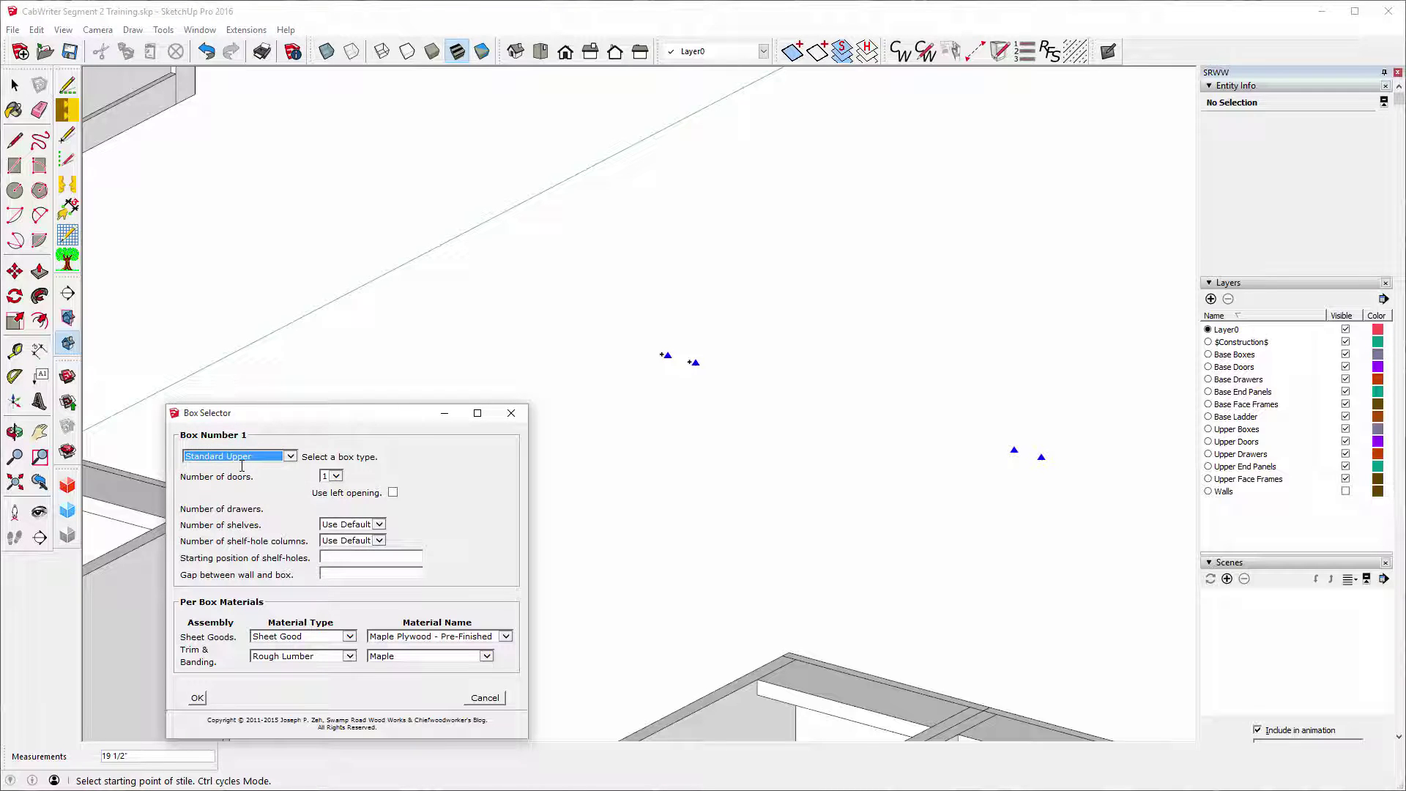
pyautogui.click(198, 698)
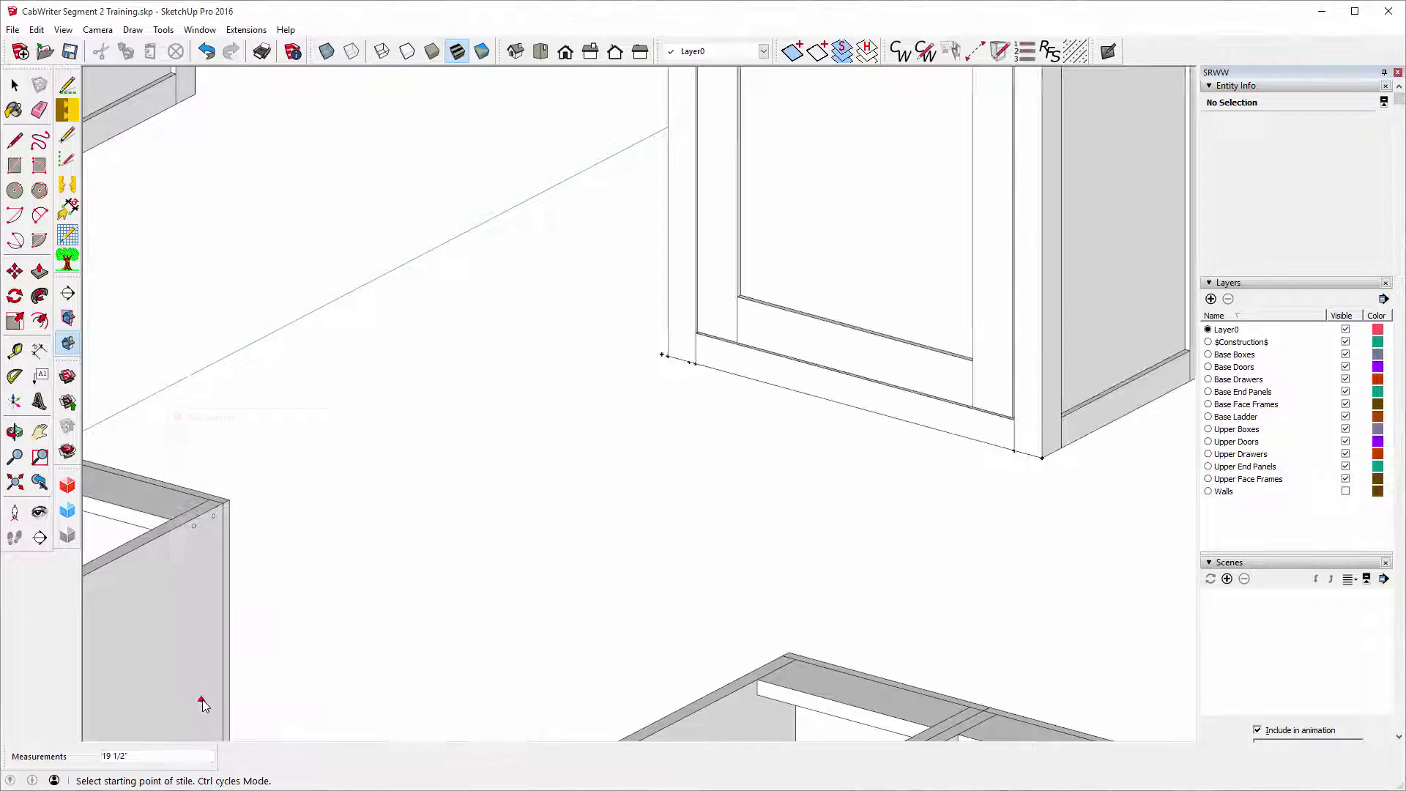
# Undo the last stile operation at the dotted layout lines above the far drawer base cabinet.
pyautogui.scroll(-10, 563, 296)
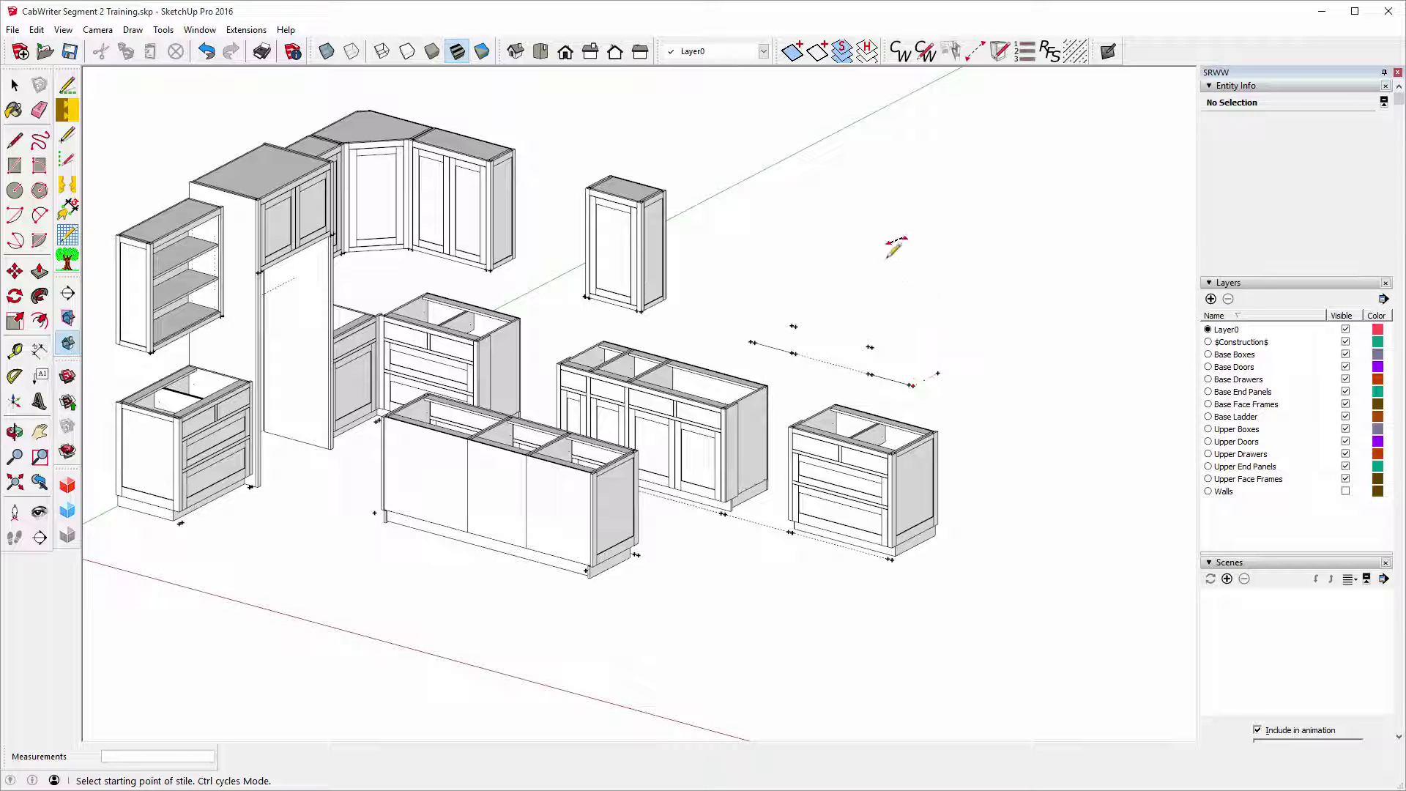
pyautogui.hotkey('ctrl', 'z')
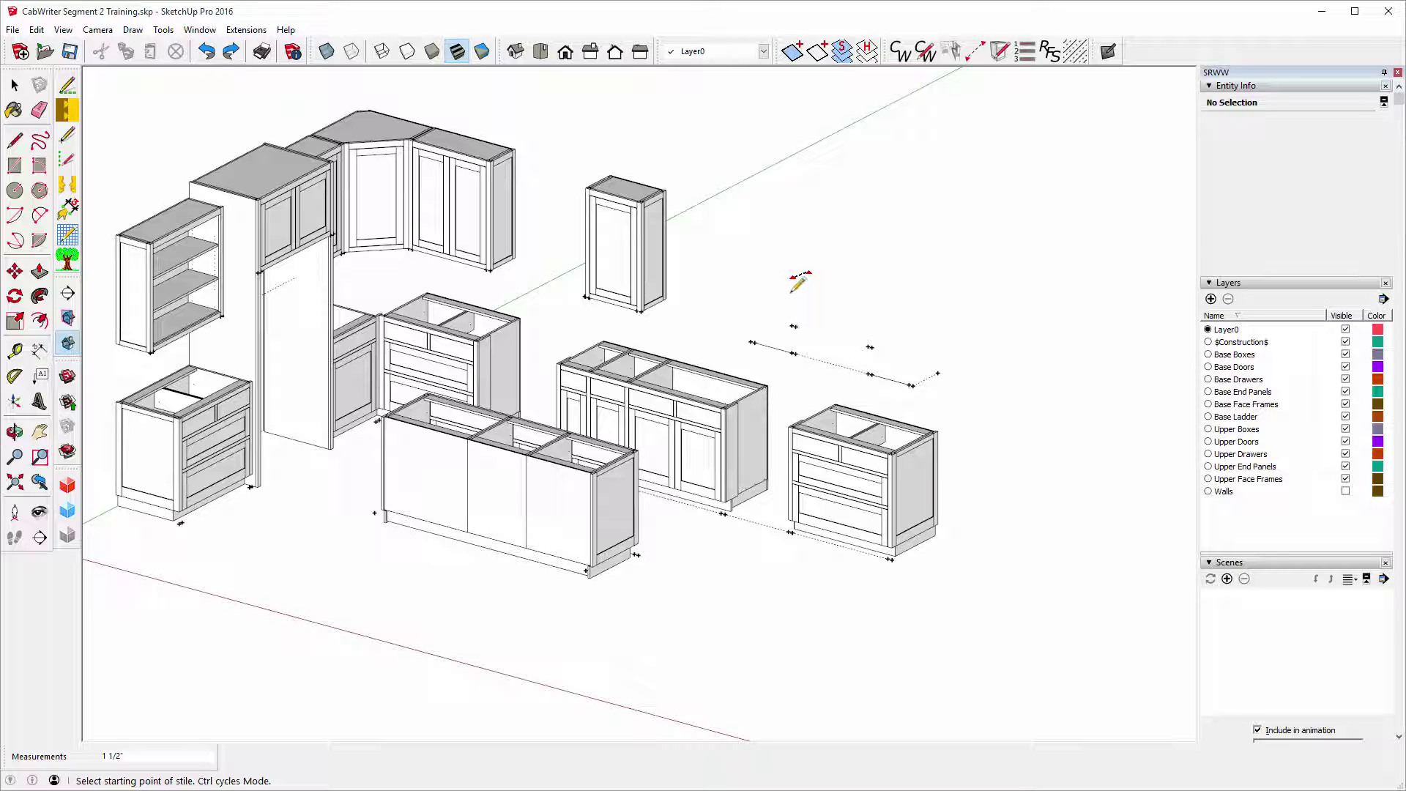
pyautogui.scroll(3, 769, 318)
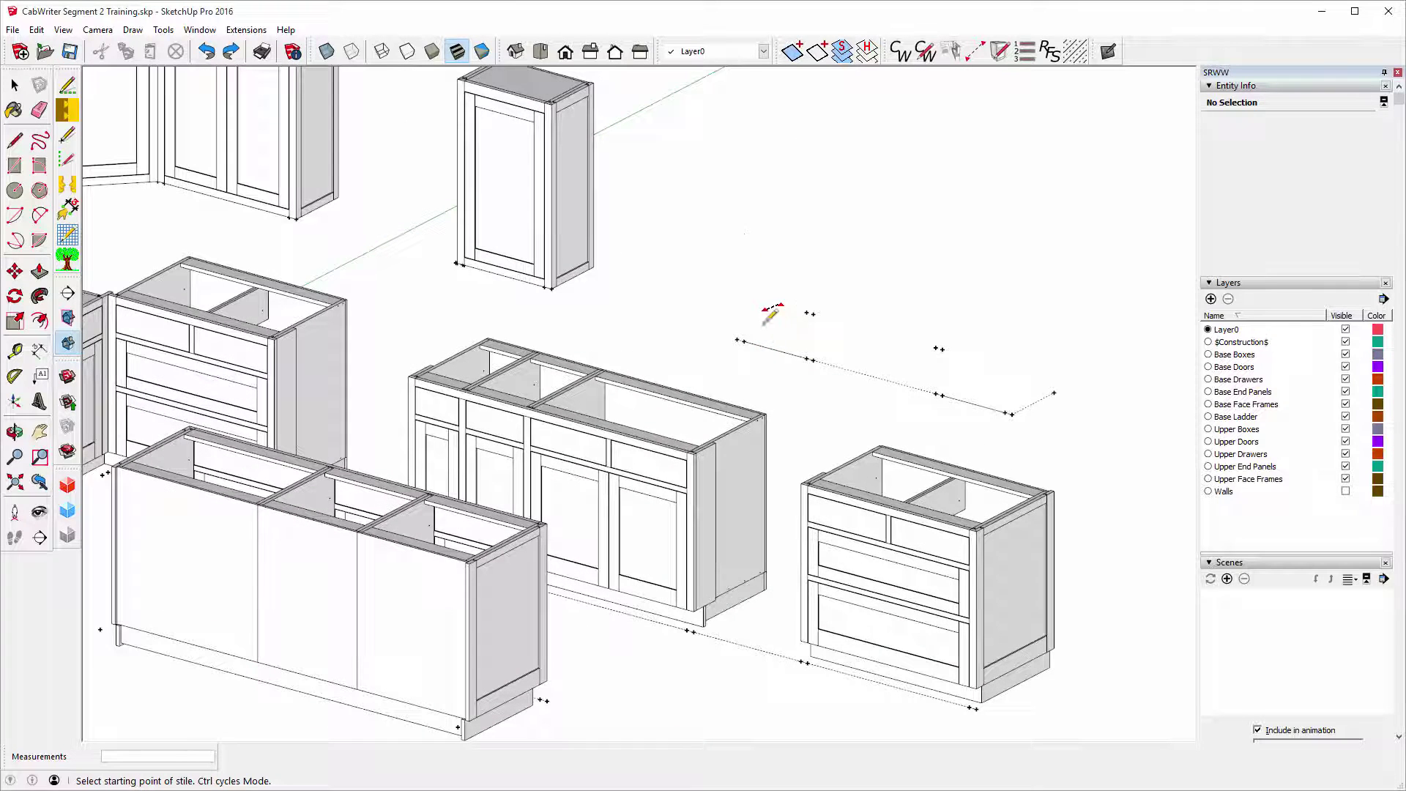
# Draw a Left End Panel stile from the outer left layout point on the dotted line above the far drawer base cabinet.
pyautogui.click(737, 339)
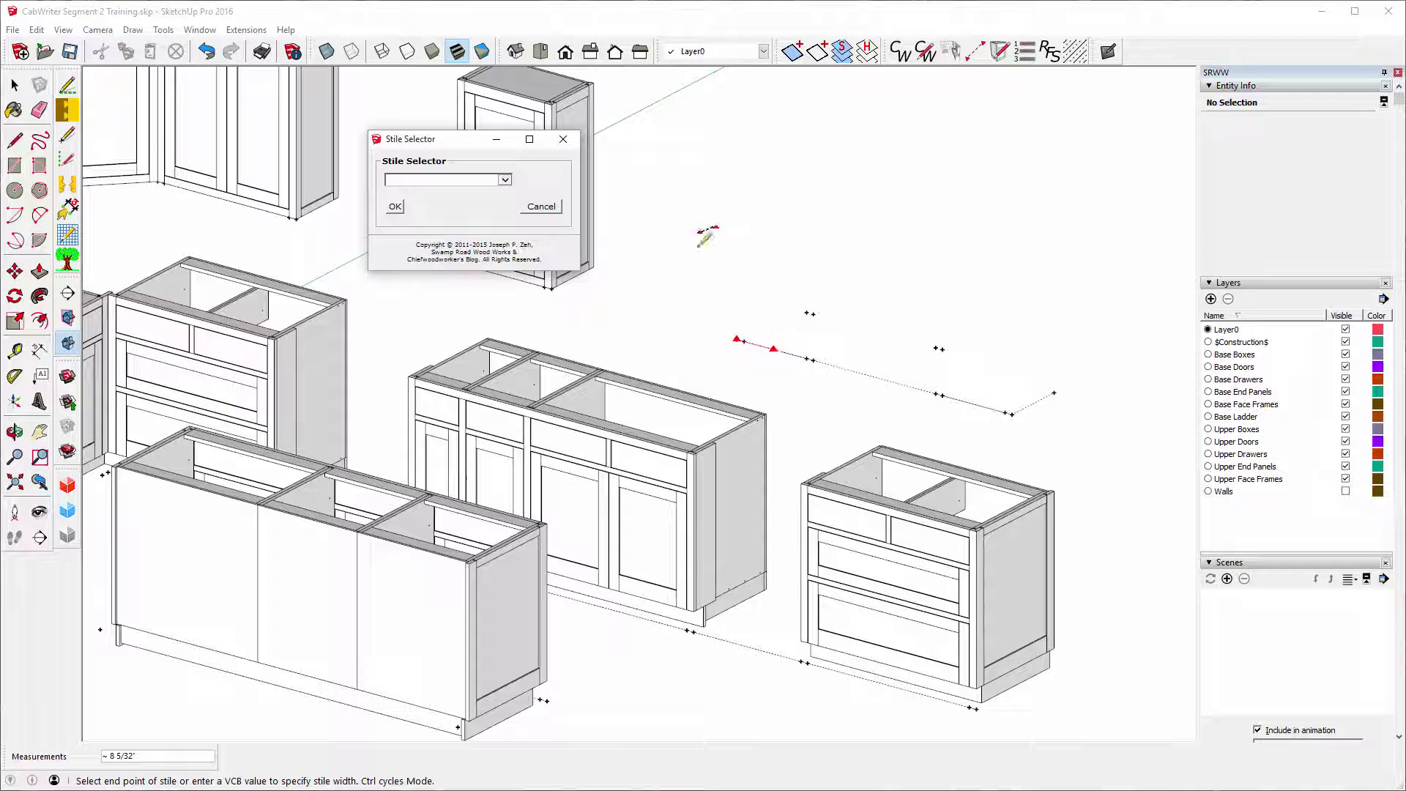
pyautogui.click(505, 180)
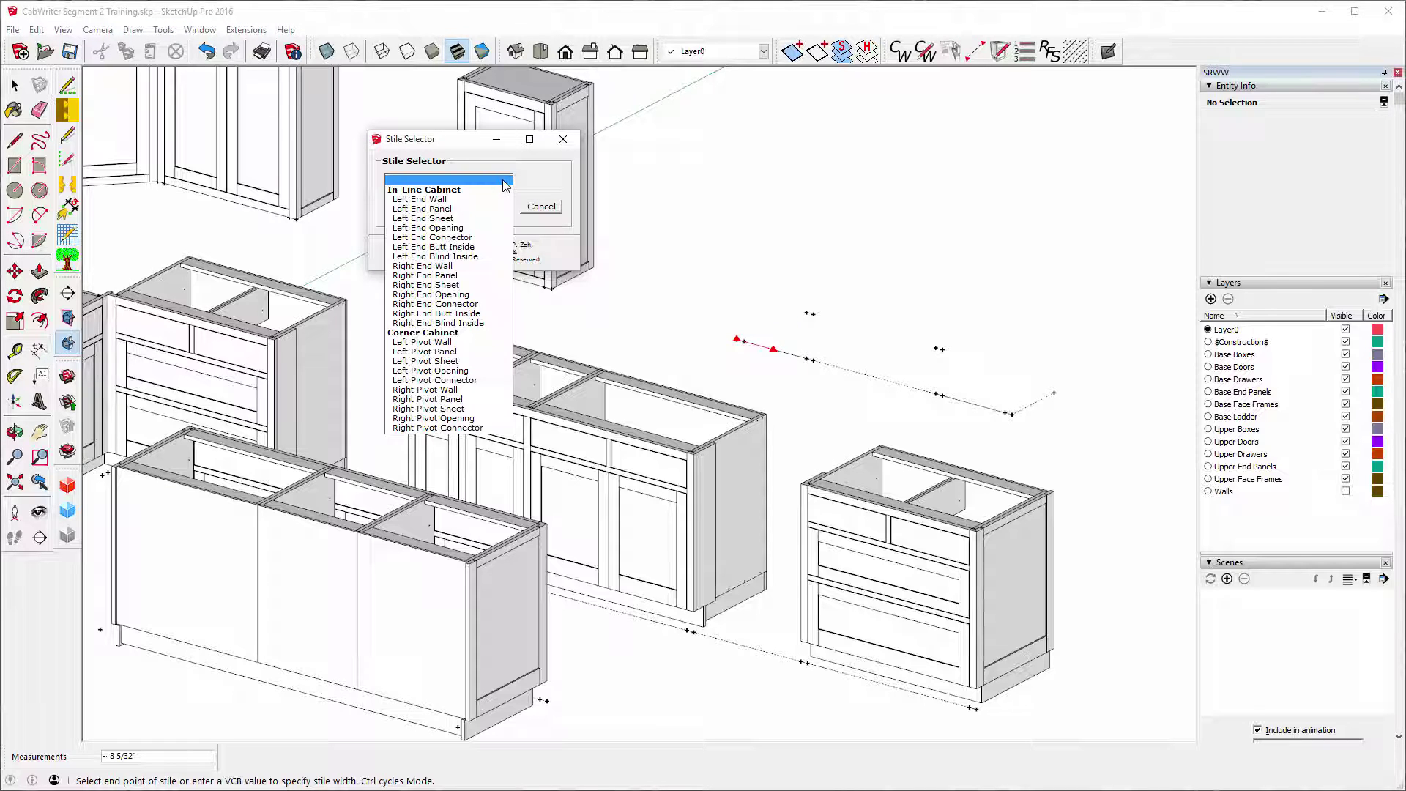
pyautogui.click(412, 209)
pyautogui.click(400, 211)
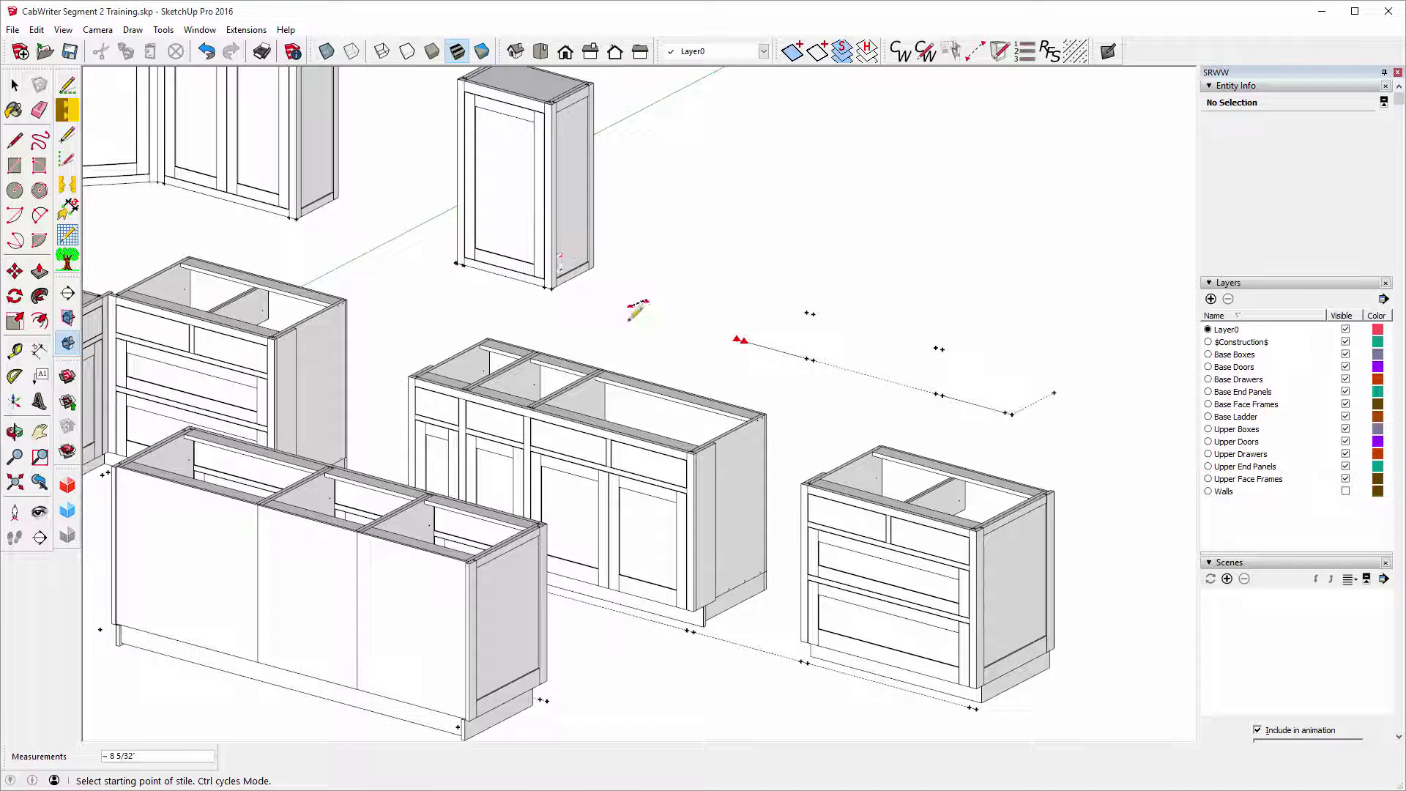
# Draw a Right End Sheet stile for the same upper cabinet, starting at the layout point where the dotted gap line begins.
pyautogui.click(813, 359)
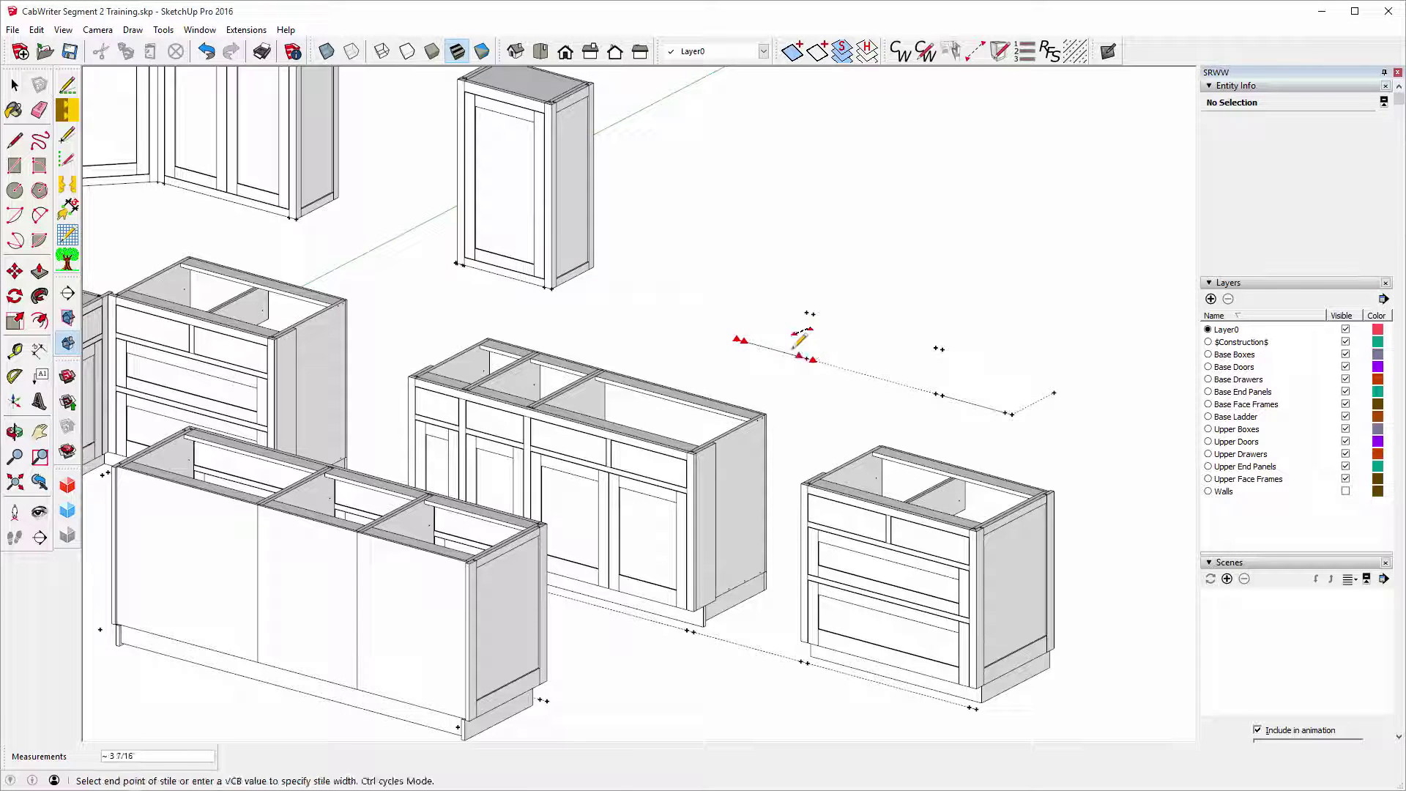
pyautogui.click(778, 349)
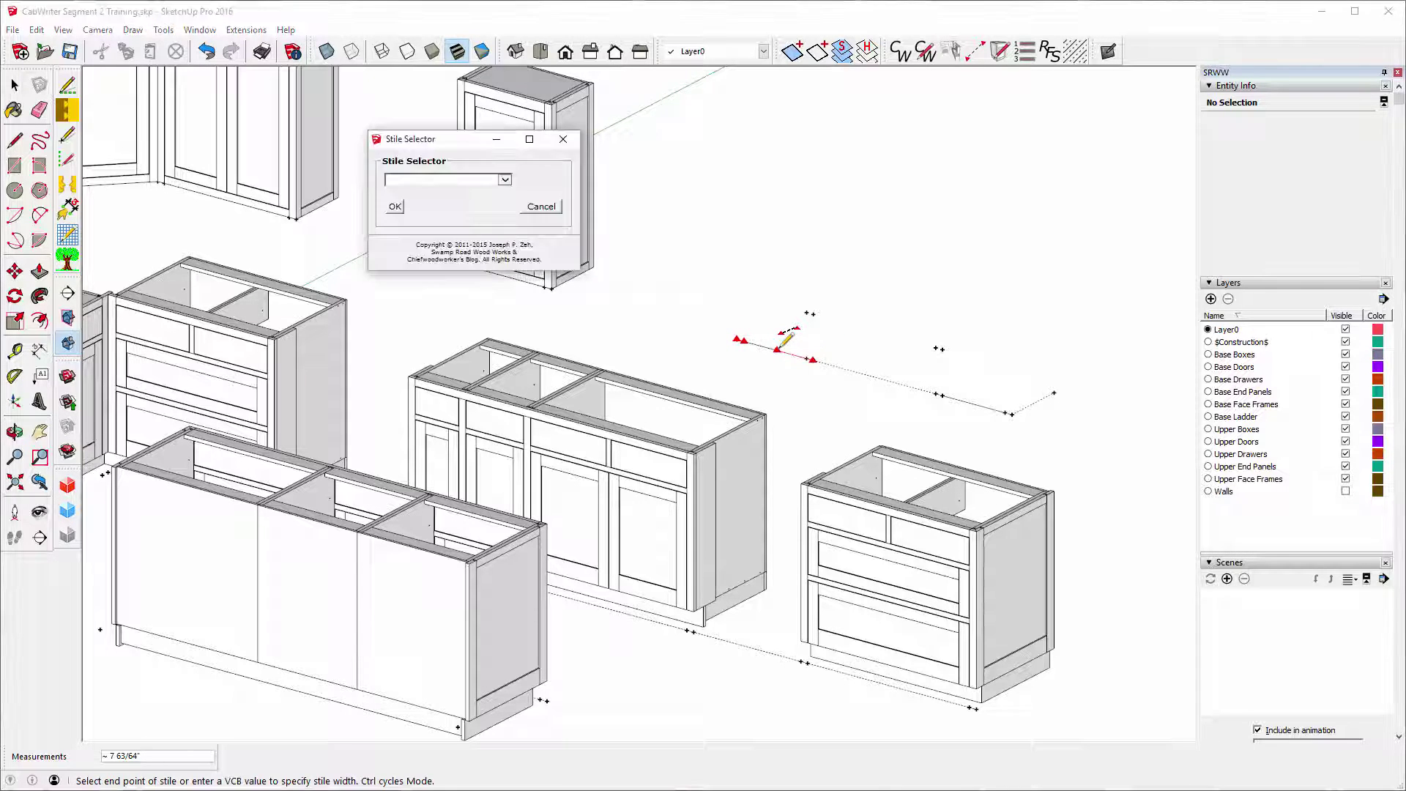
pyautogui.click(504, 180)
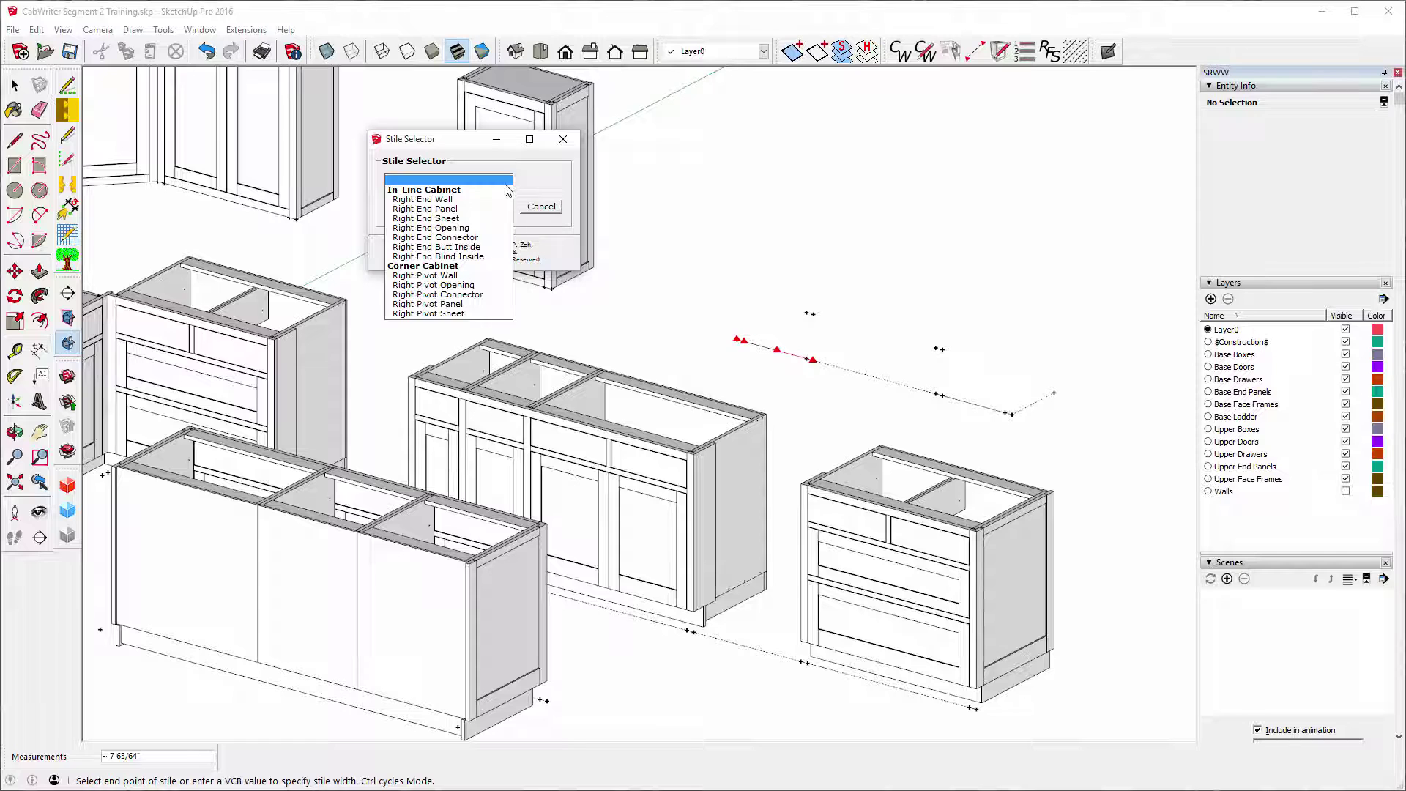
pyautogui.click(409, 222)
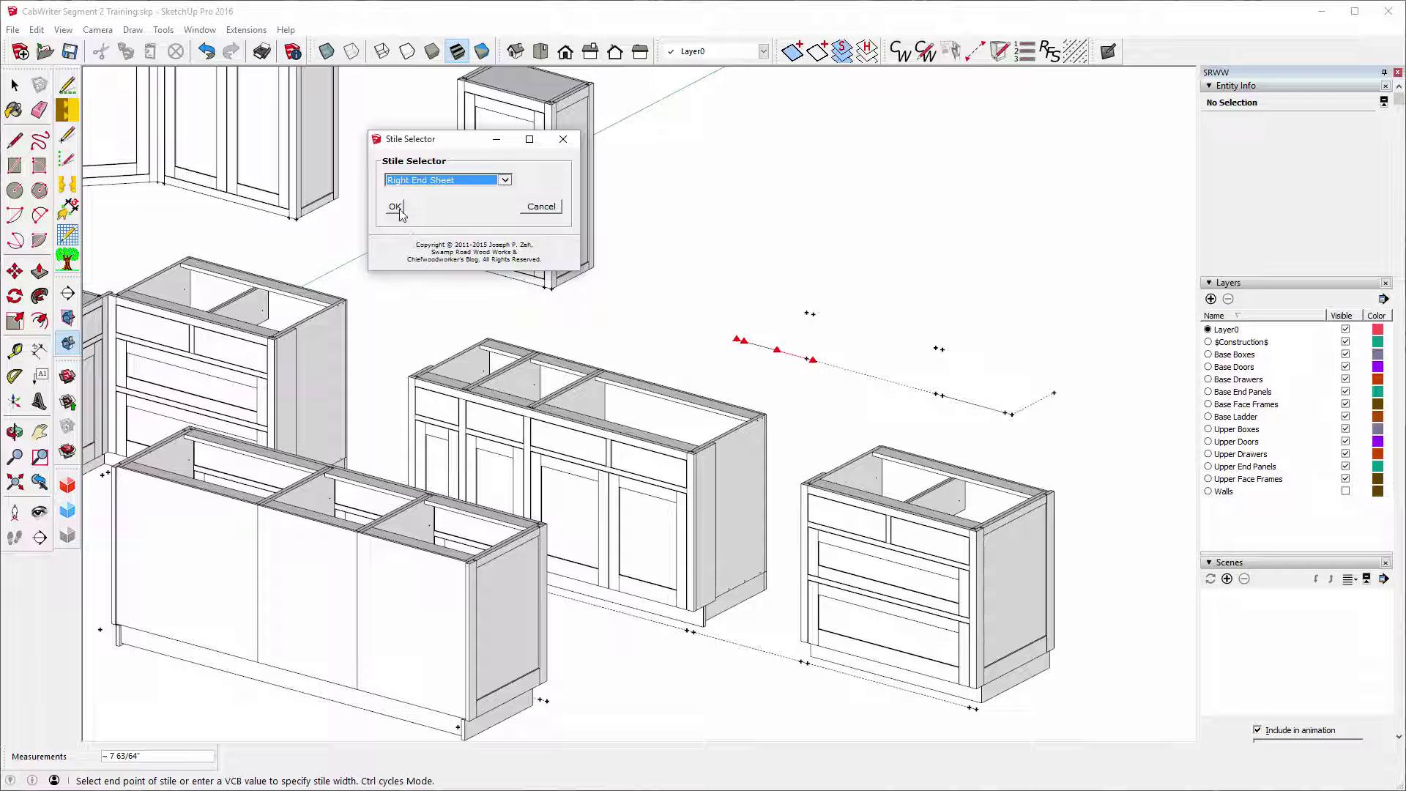
pyautogui.click(395, 208)
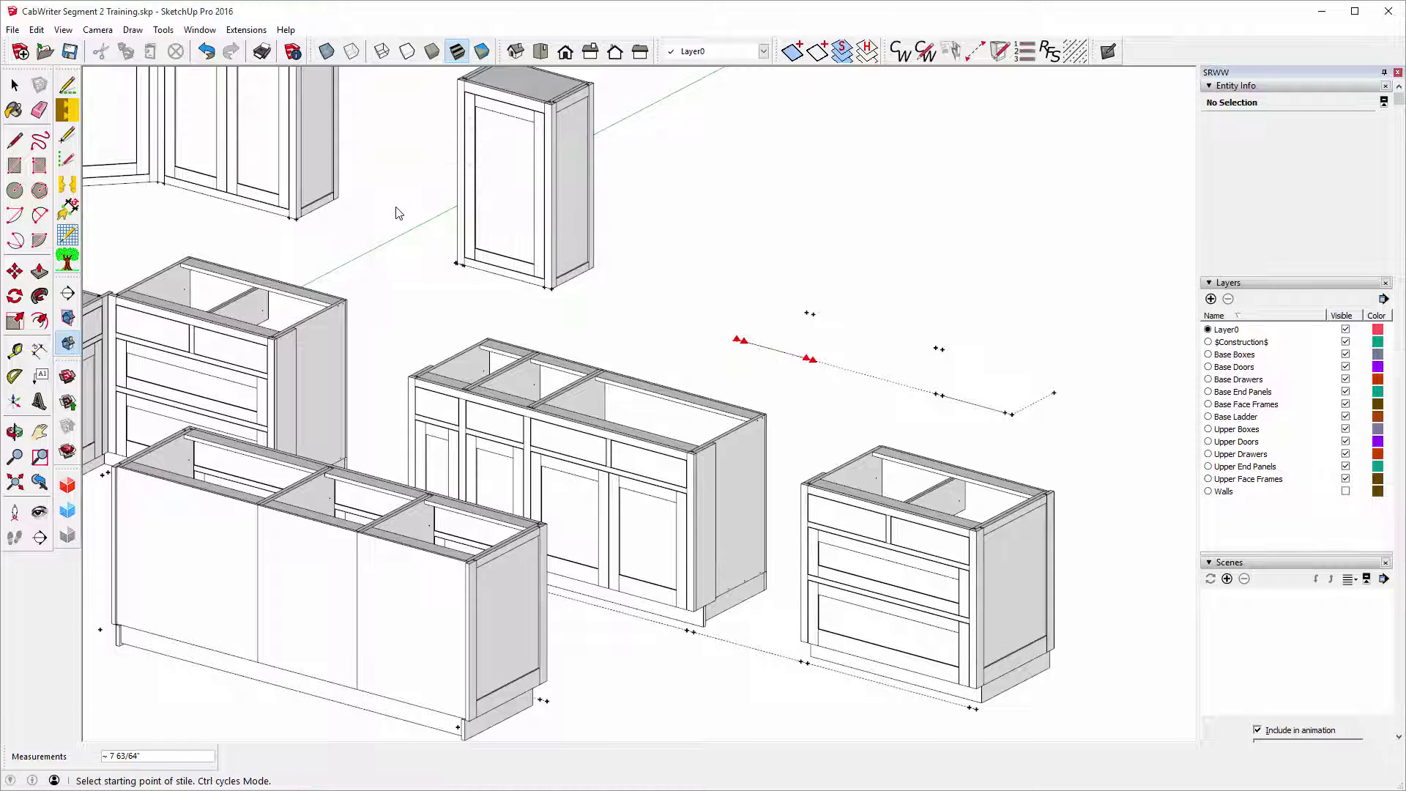
# Generate this upper cabinet 13" deep and 36" high, with box number 1 as a Standard Upper with 1 door.
pyautogui.click(534, 205)
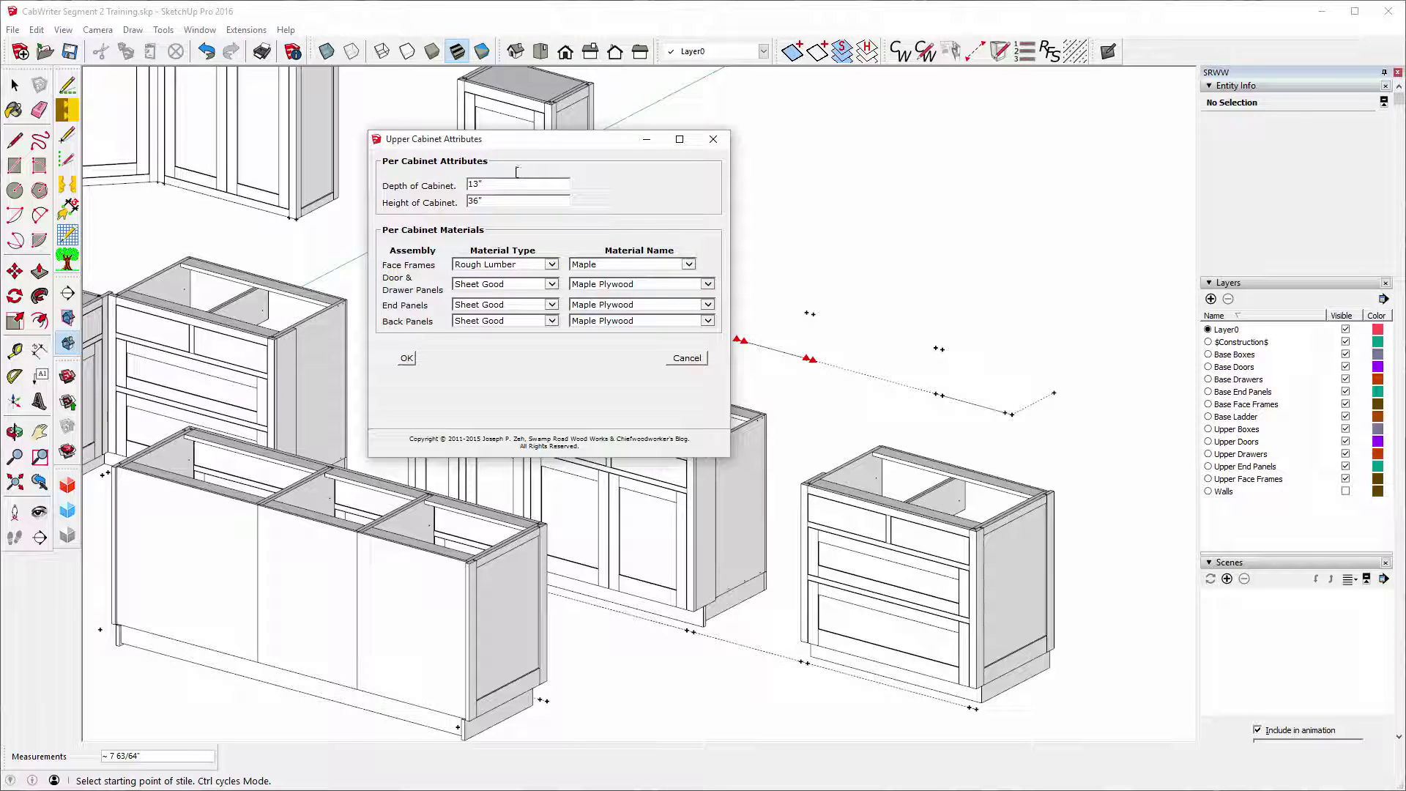
pyautogui.click(406, 358)
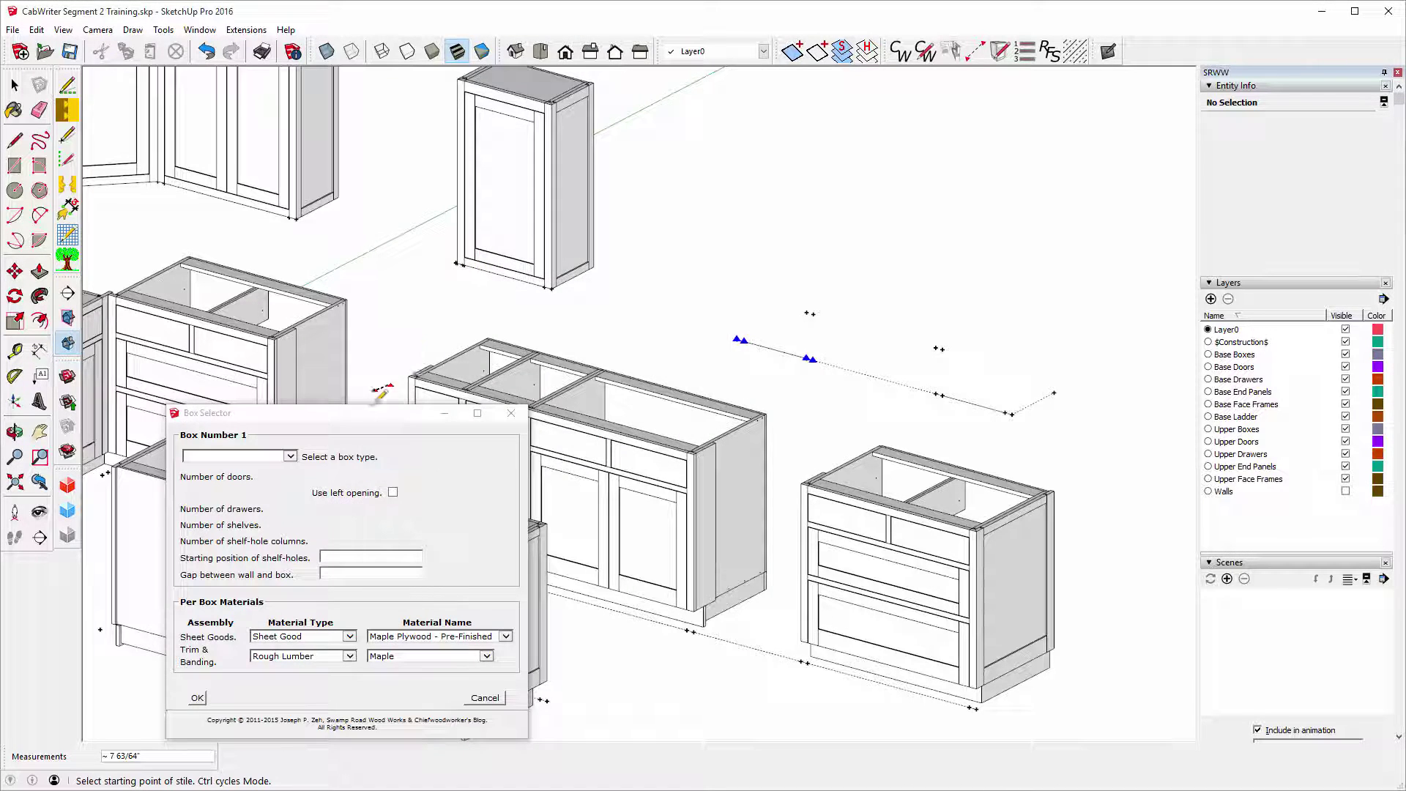
pyautogui.click(290, 457)
pyautogui.click(265, 466)
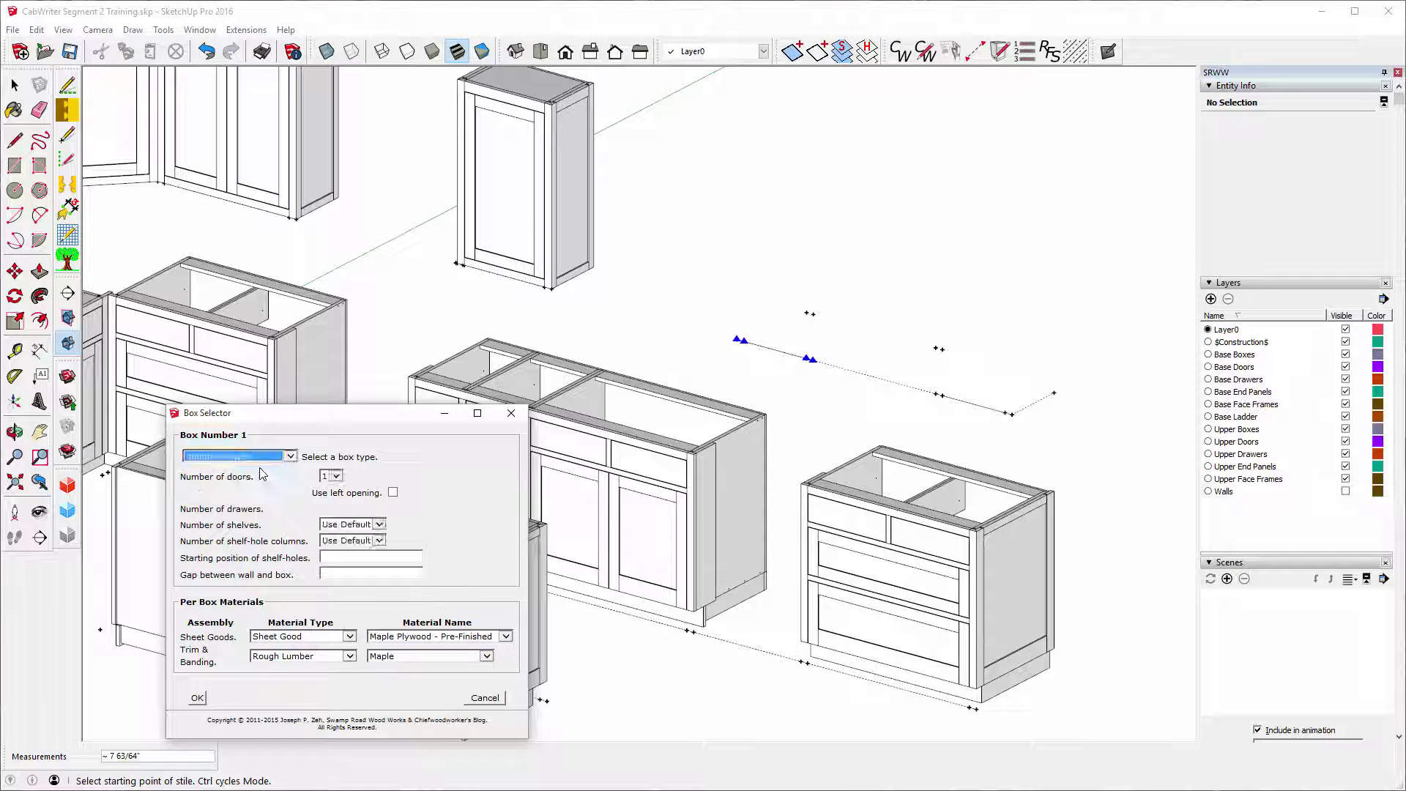
pyautogui.click(198, 700)
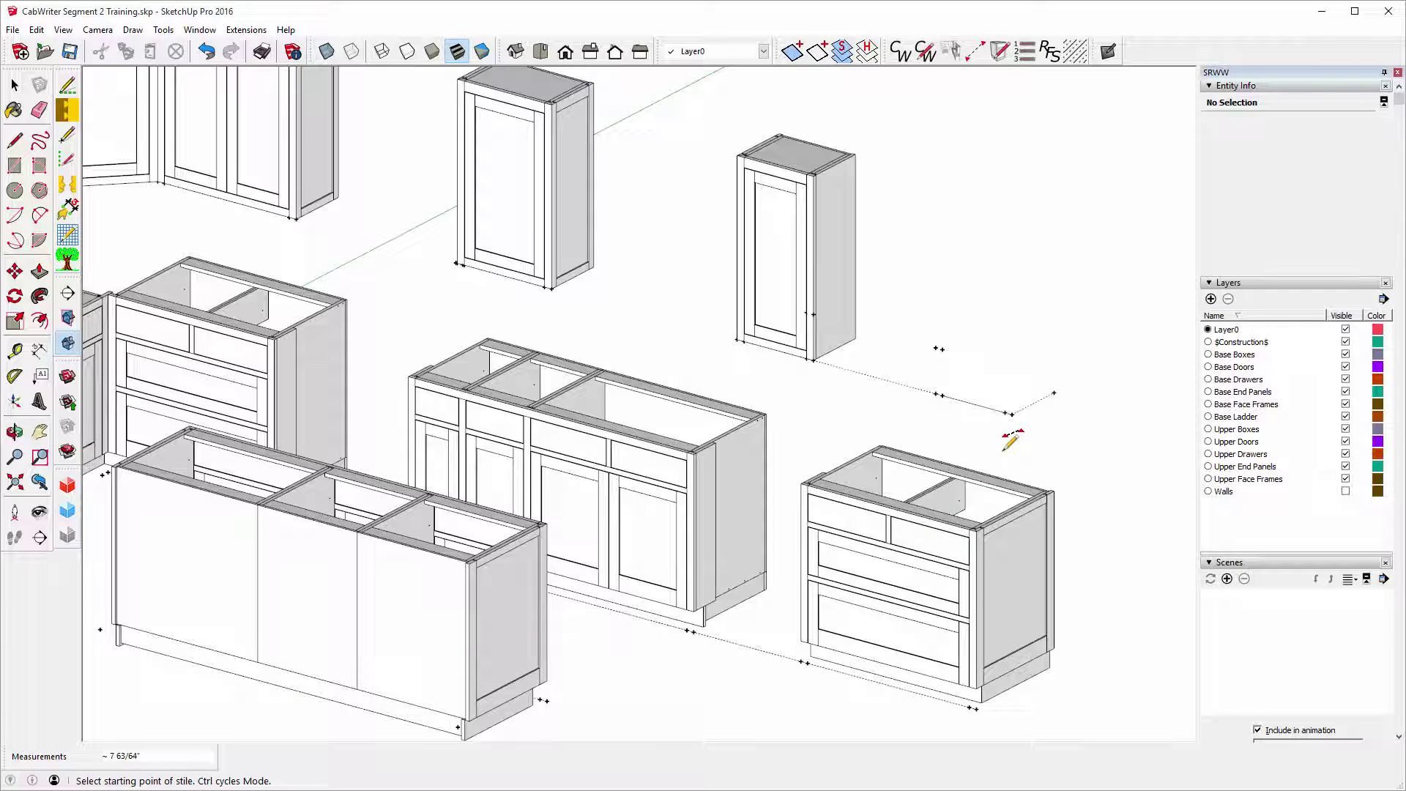
# Draw a Right End Panel stile from the outer right layout point at the far end of the dotted line.
pyautogui.click(1010, 413)
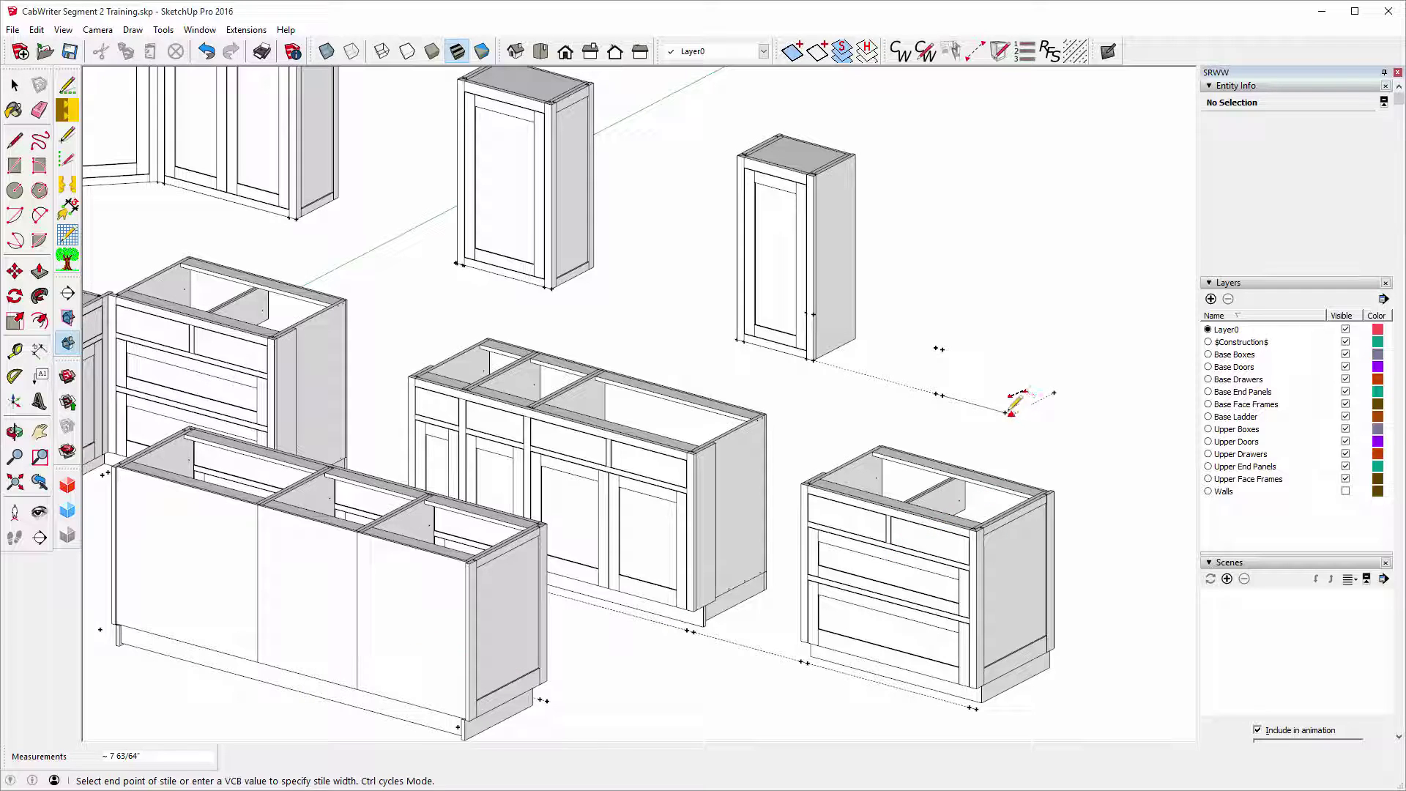
pyautogui.click(973, 403)
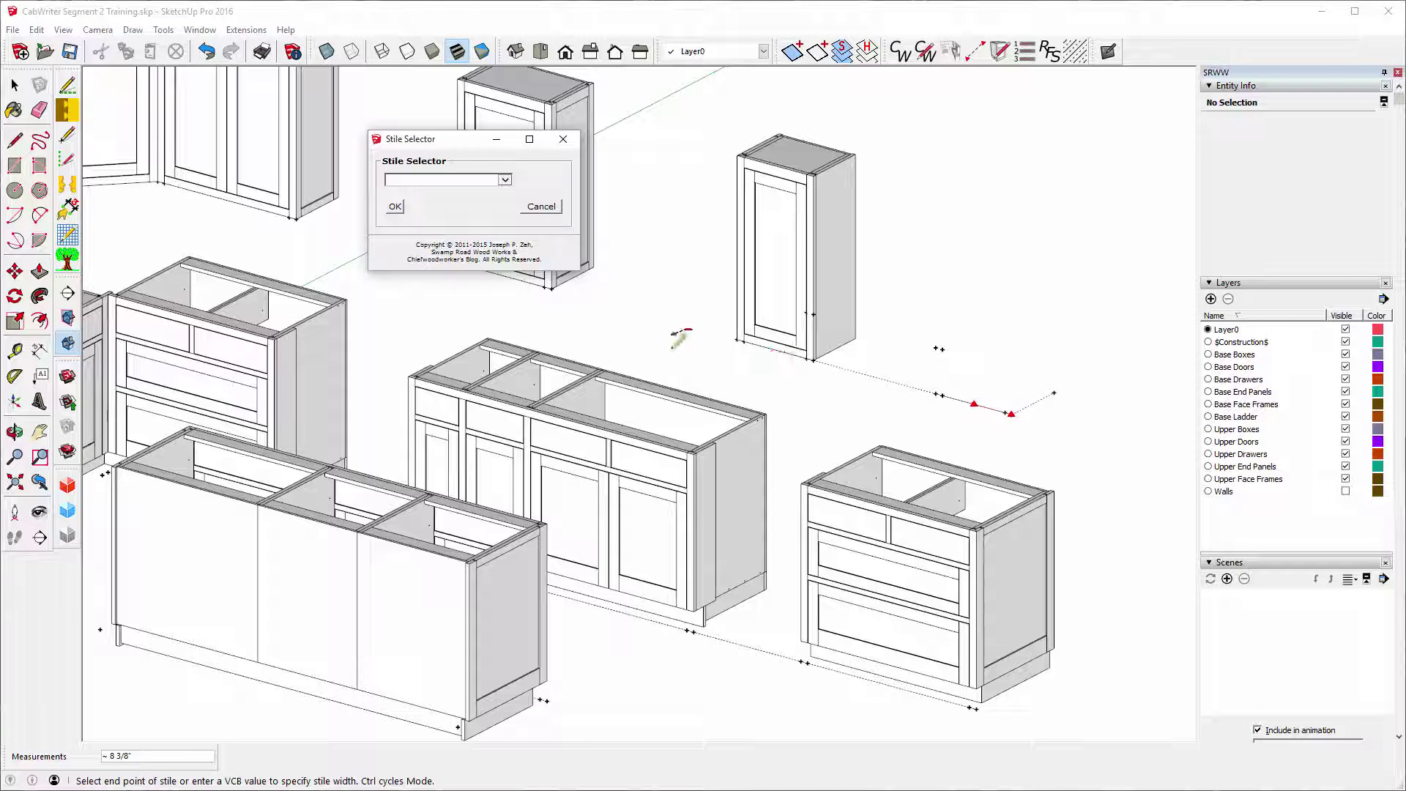
pyautogui.click(504, 179)
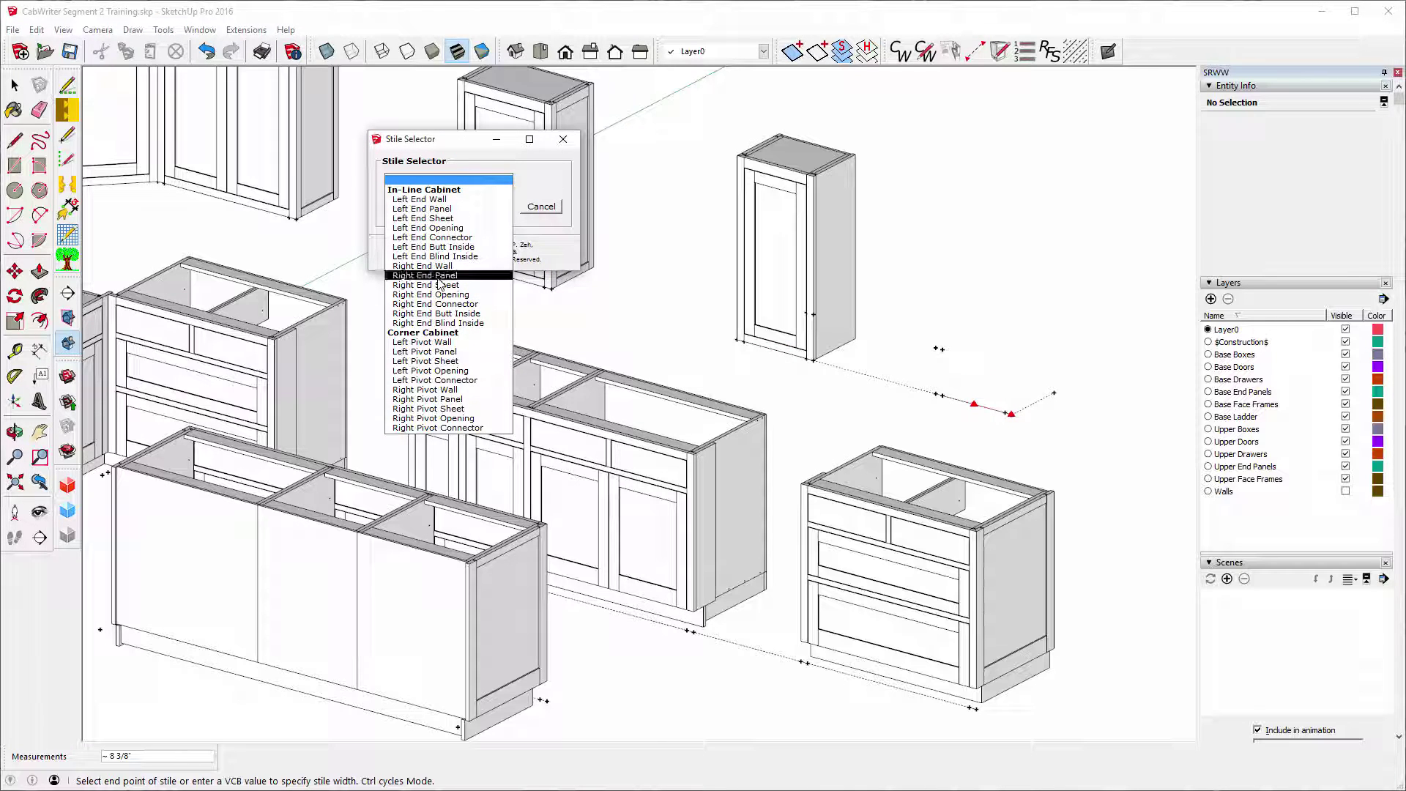
pyautogui.click(414, 275)
pyautogui.click(395, 207)
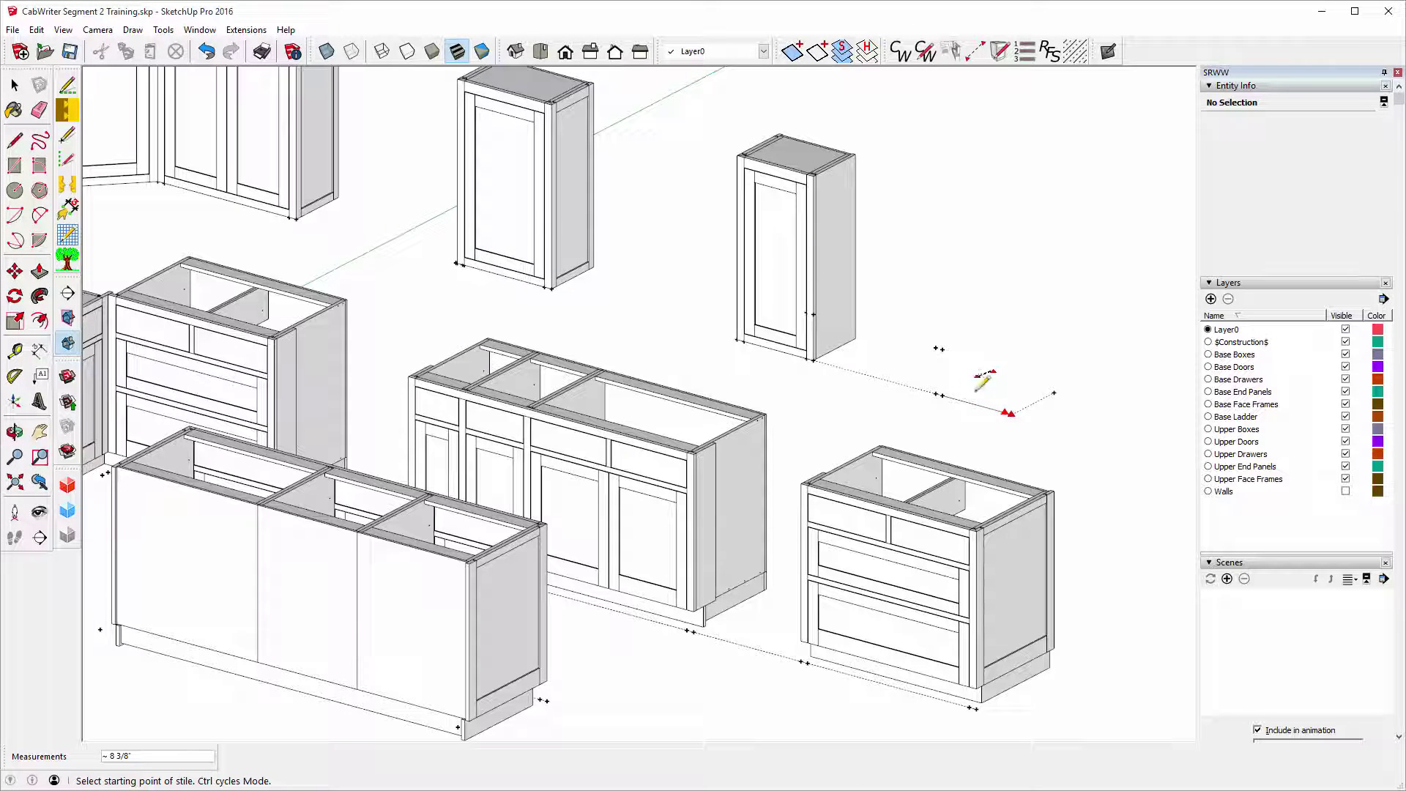
# Draw a Left End Sheet stile for the far right upper cabinet, starting at its left layout point across the gap.
pyautogui.click(935, 393)
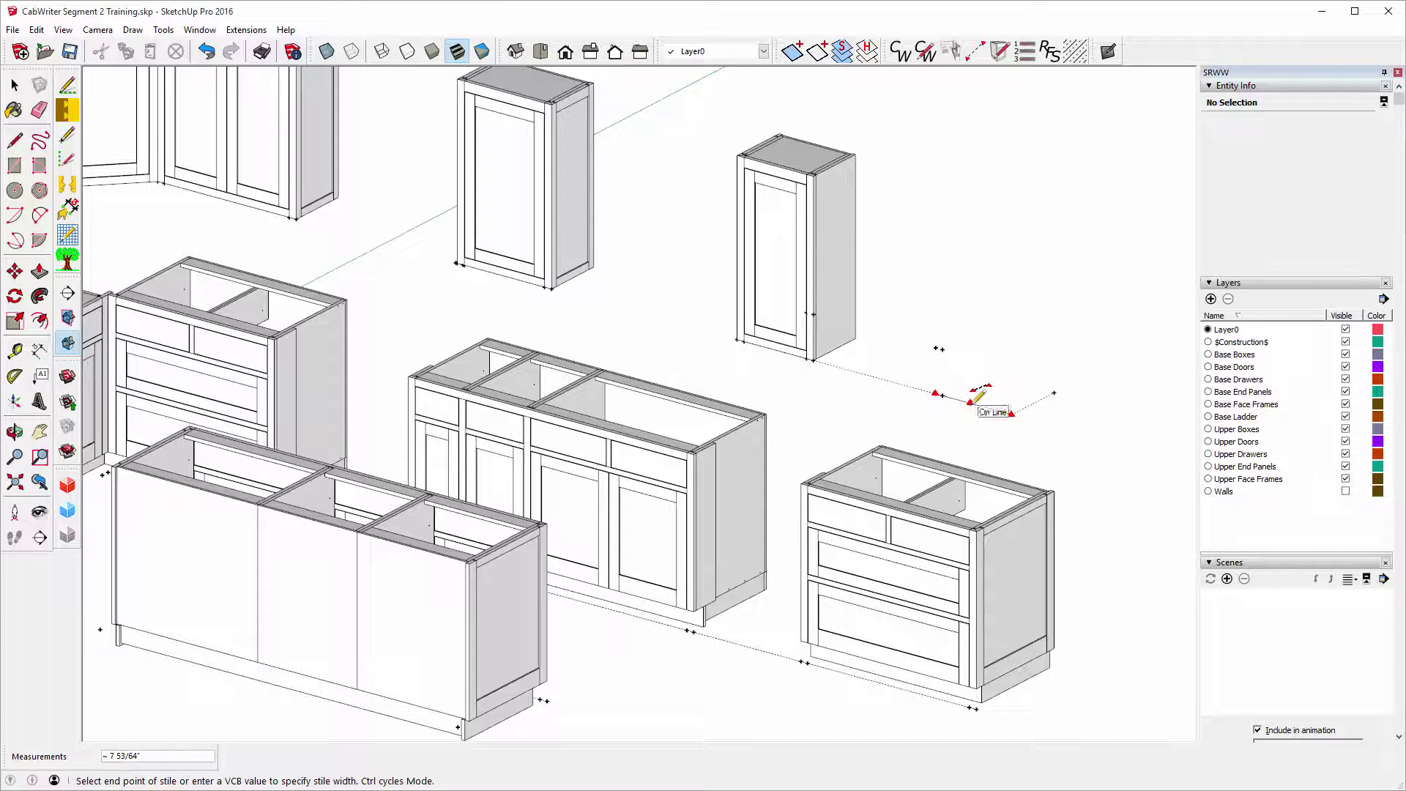
pyautogui.click(970, 402)
pyautogui.click(499, 181)
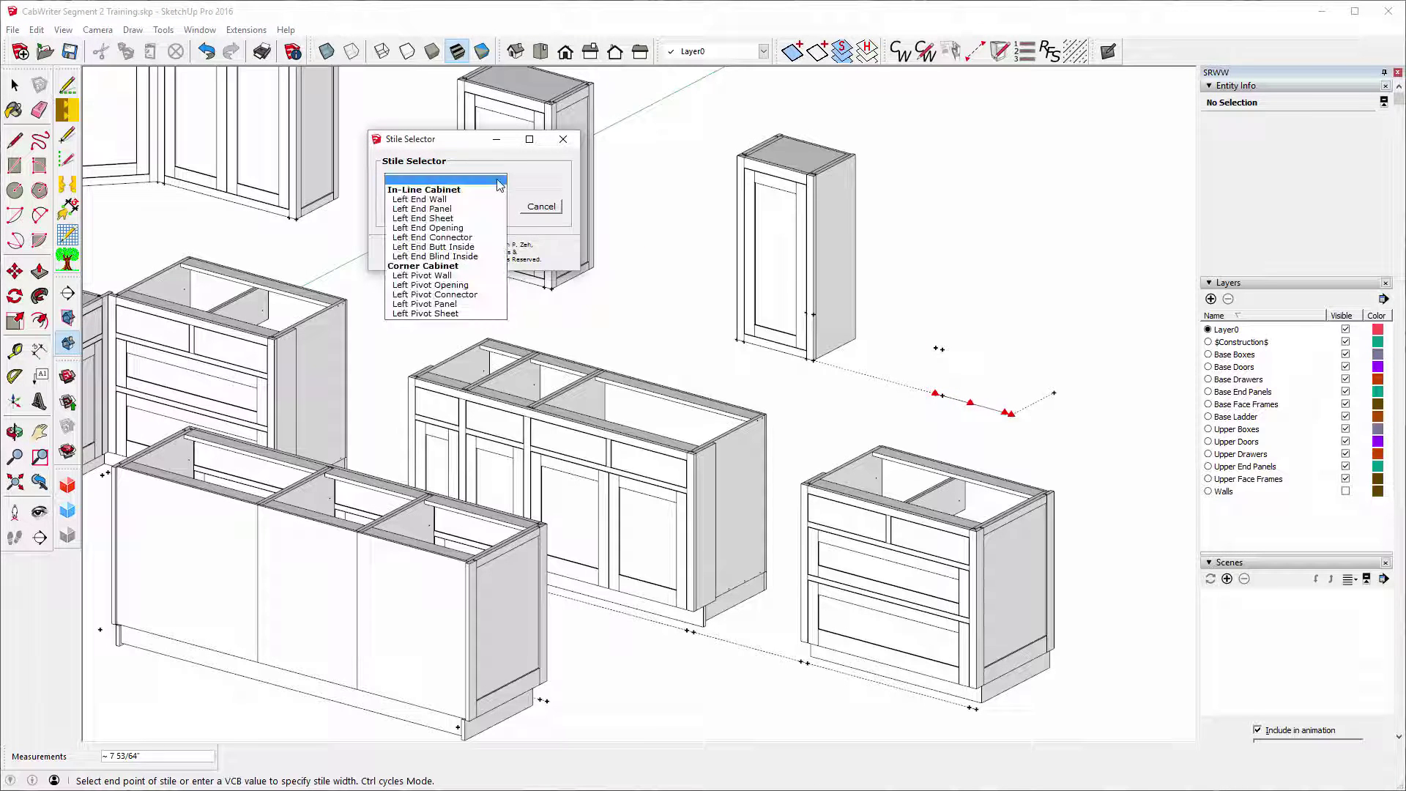
pyautogui.click(400, 219)
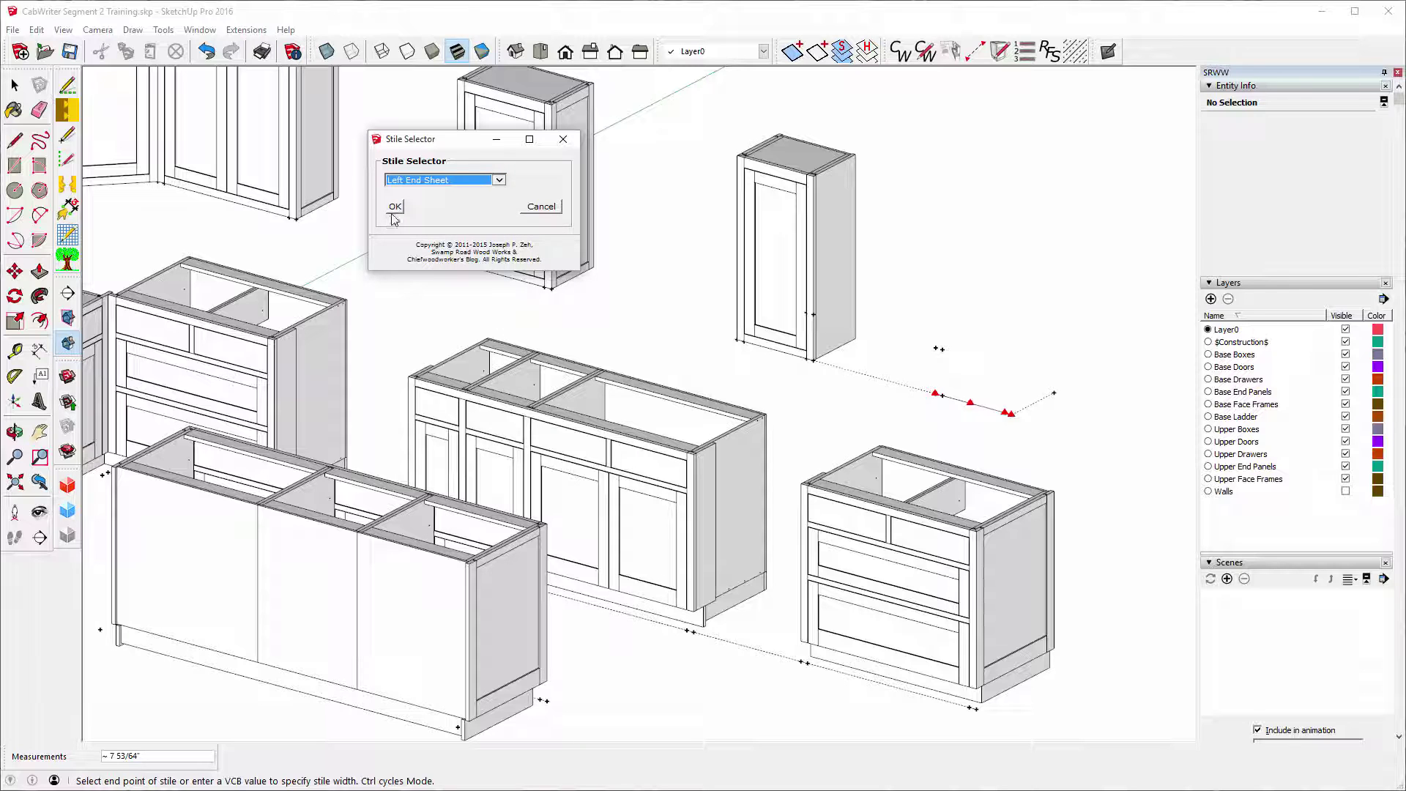
pyautogui.click(394, 208)
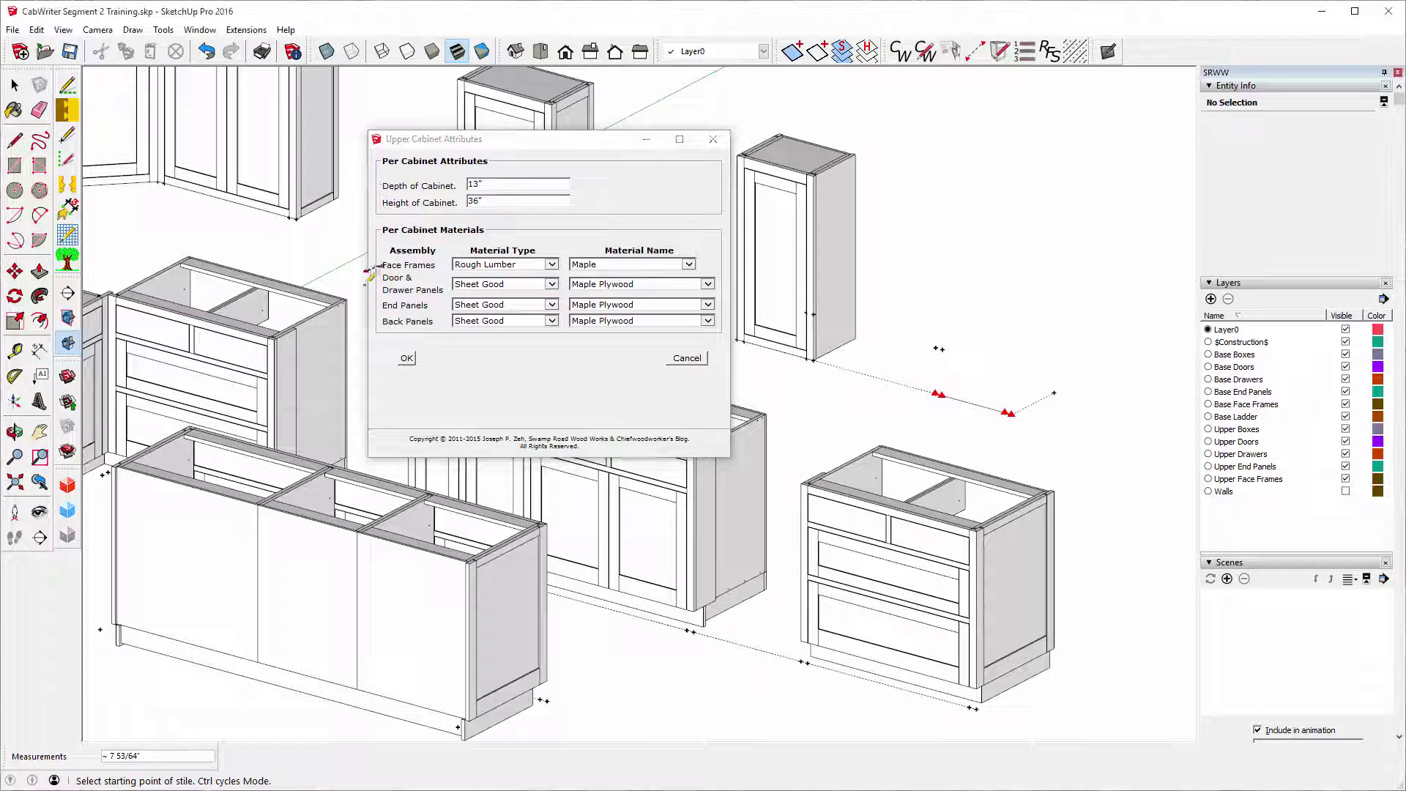
# Generate the far right upper cabinet 13" deep and 36" high, with box number 1 as a Standard Upper with 1 door.
pyautogui.click(407, 362)
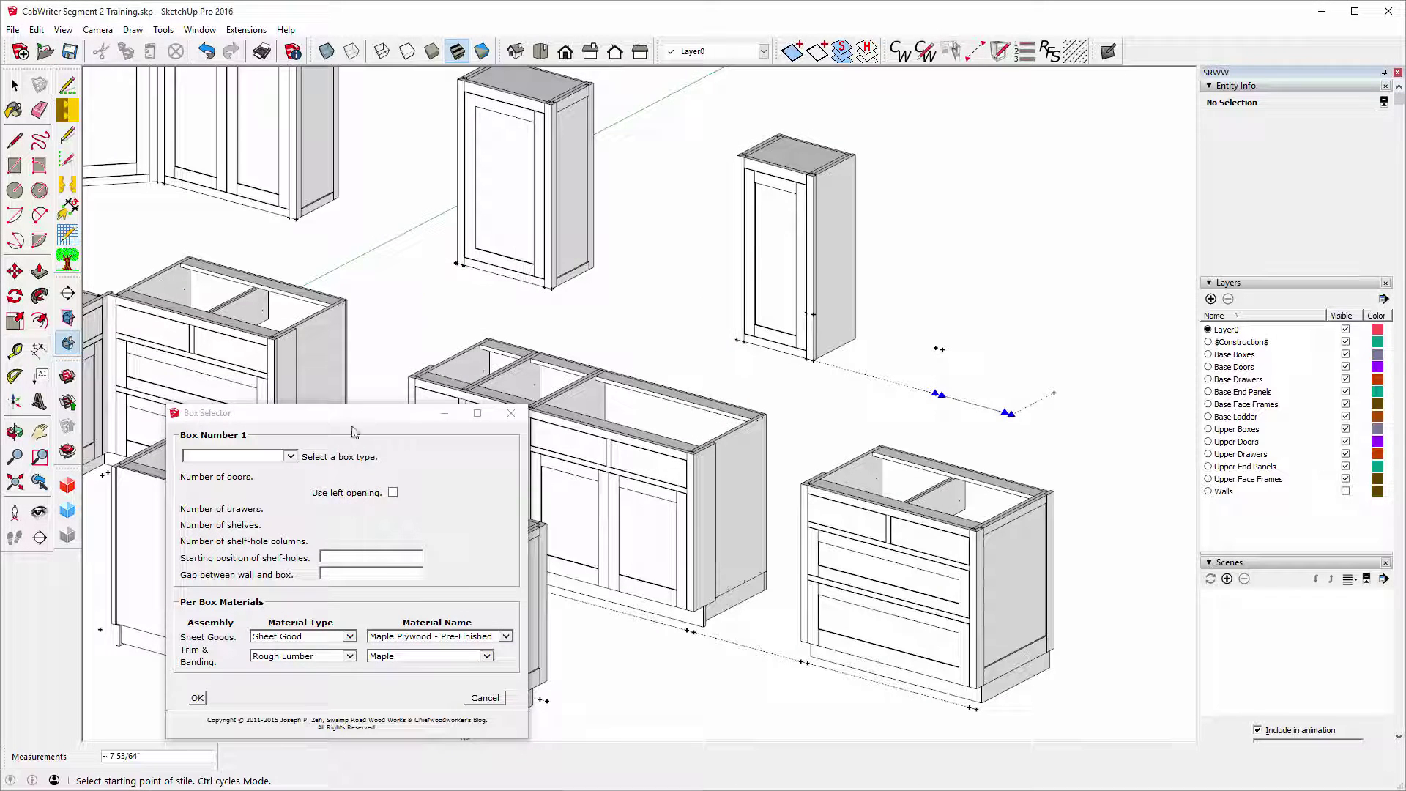
pyautogui.click(296, 459)
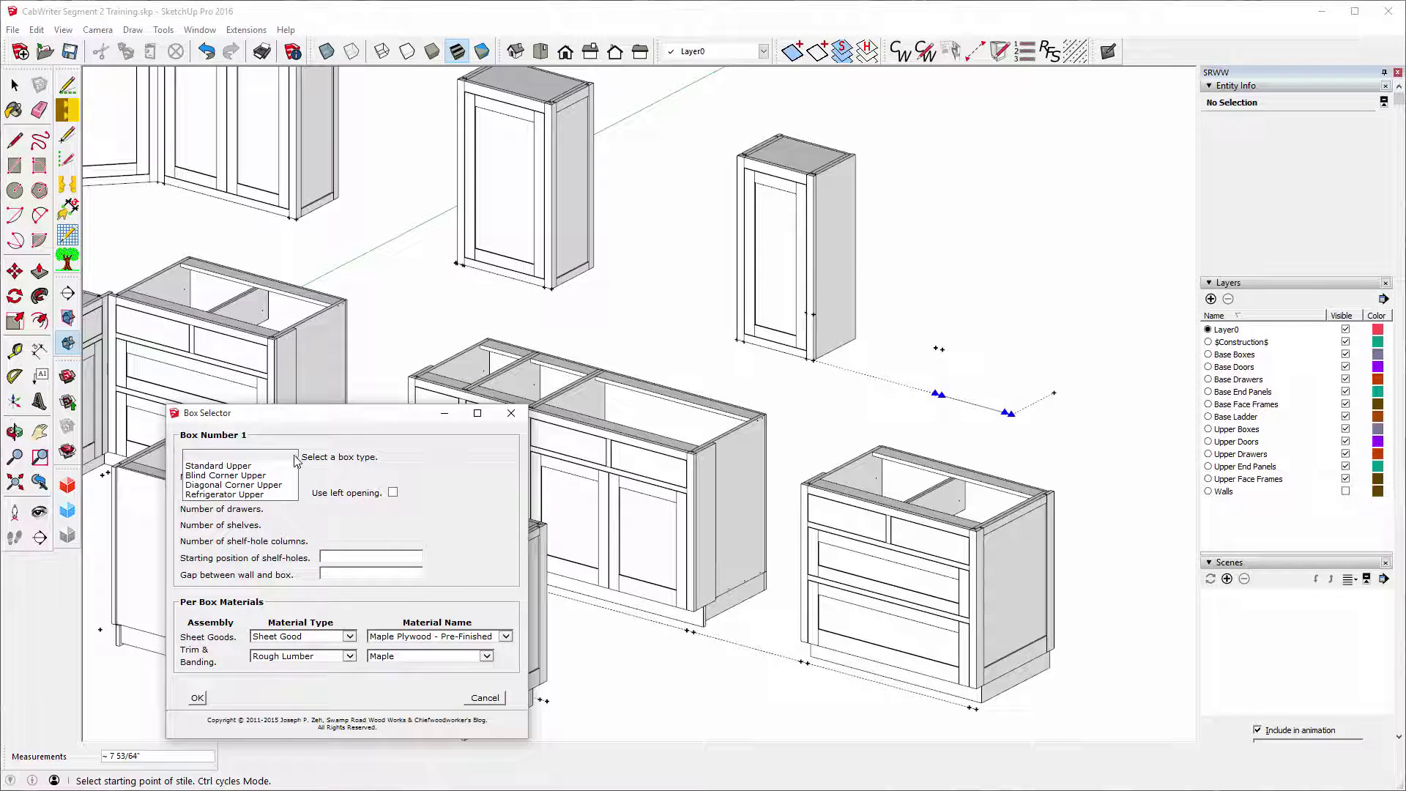
pyautogui.click(224, 466)
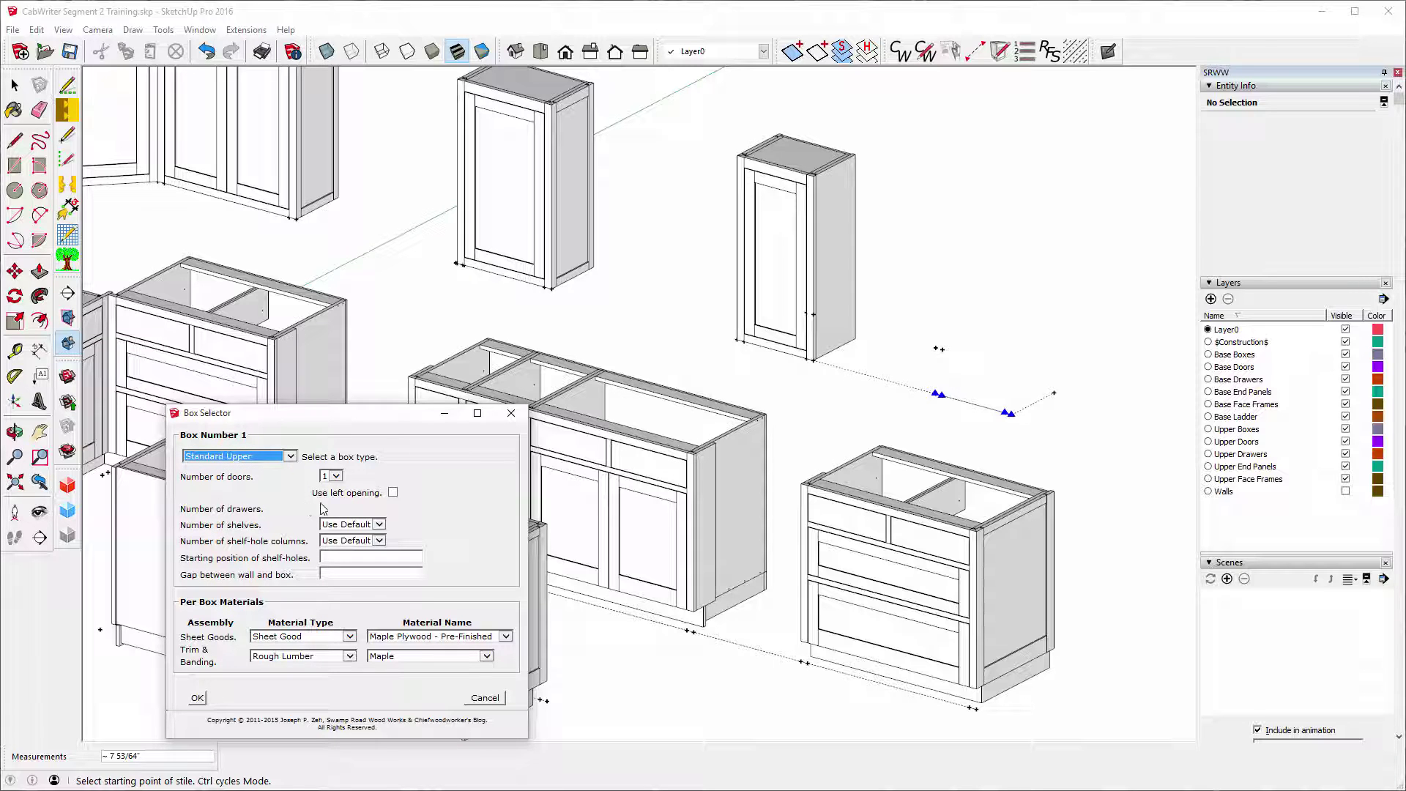
pyautogui.click(199, 695)
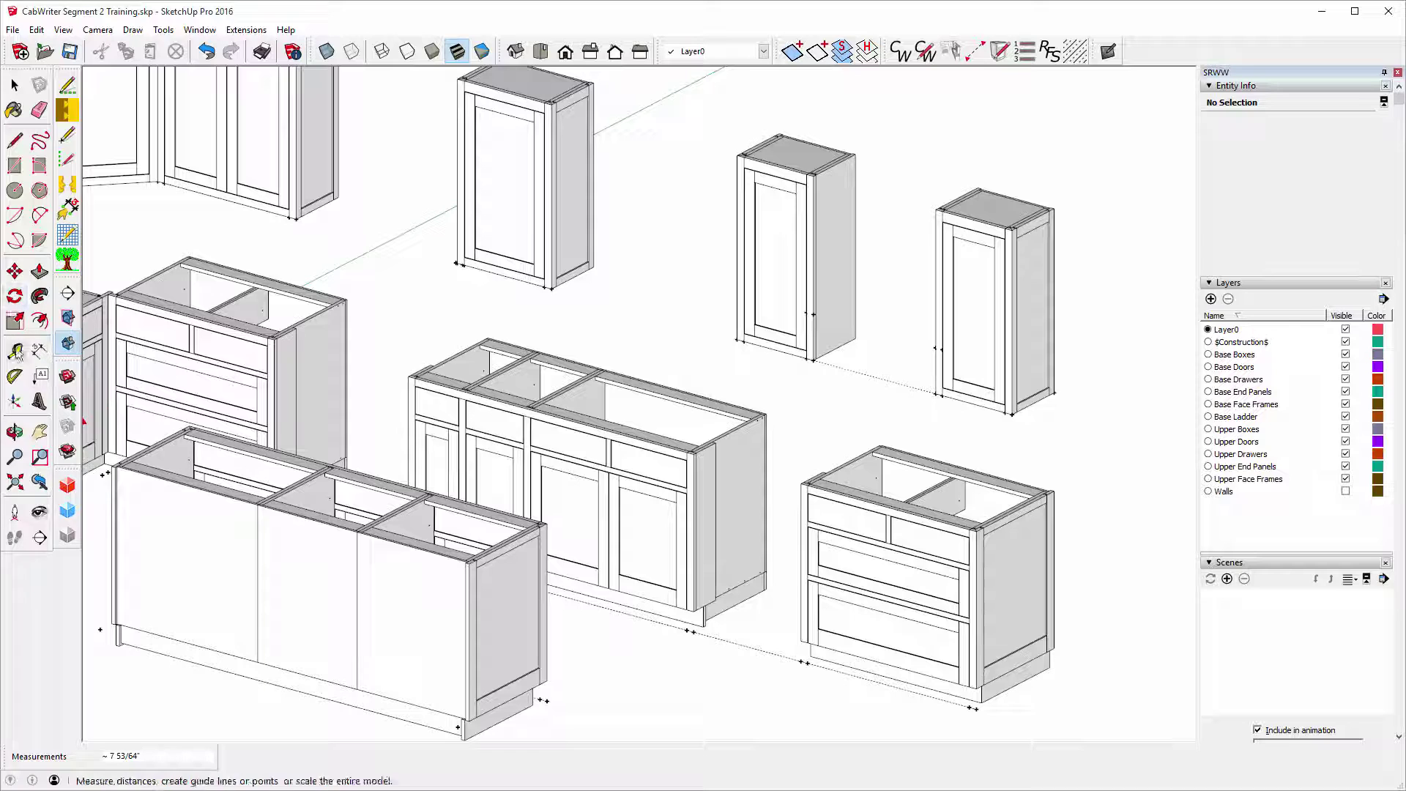
# Measure the height from the raised layout point on the left upper cabinet's right stile to the cabinet's top.
pyautogui.click(16, 352)
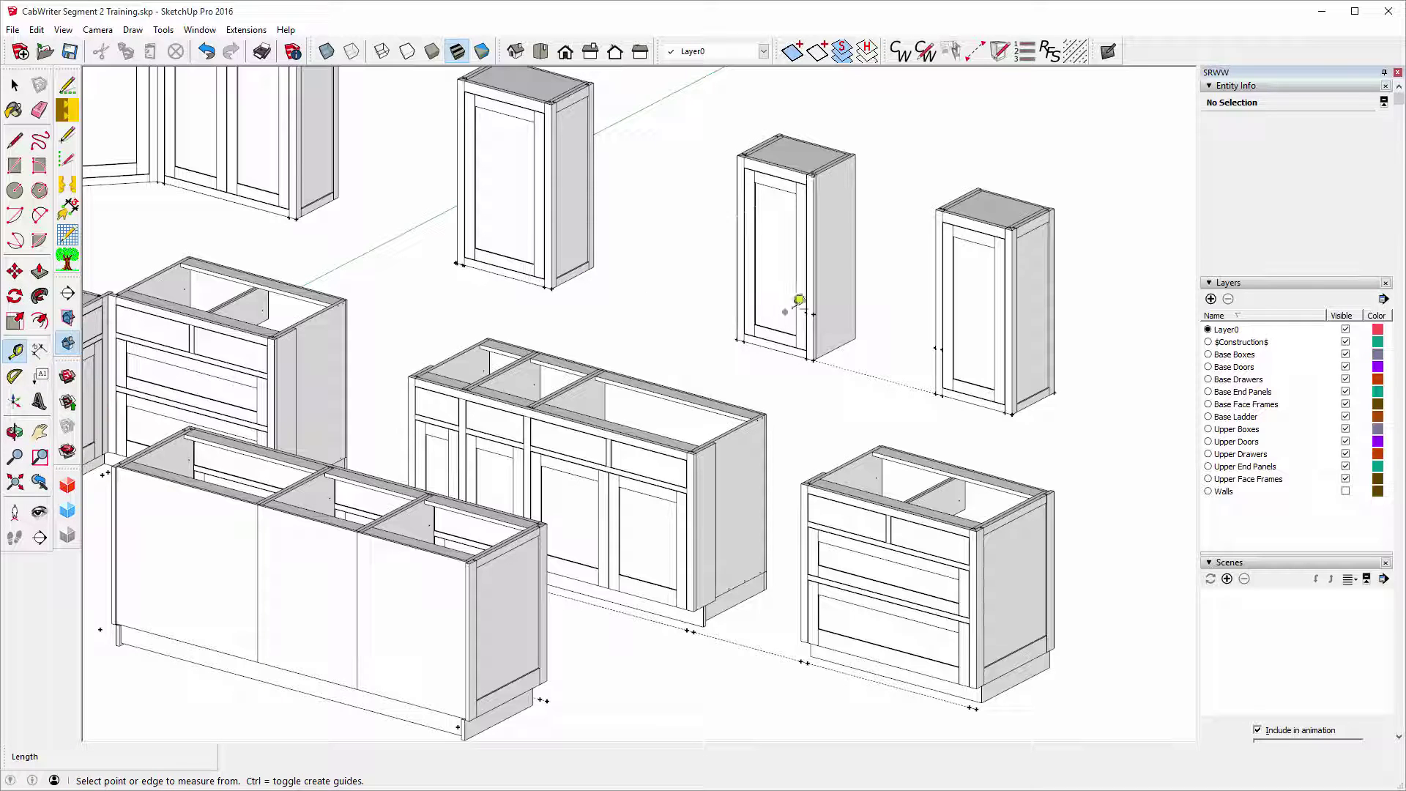
pyautogui.click(813, 312)
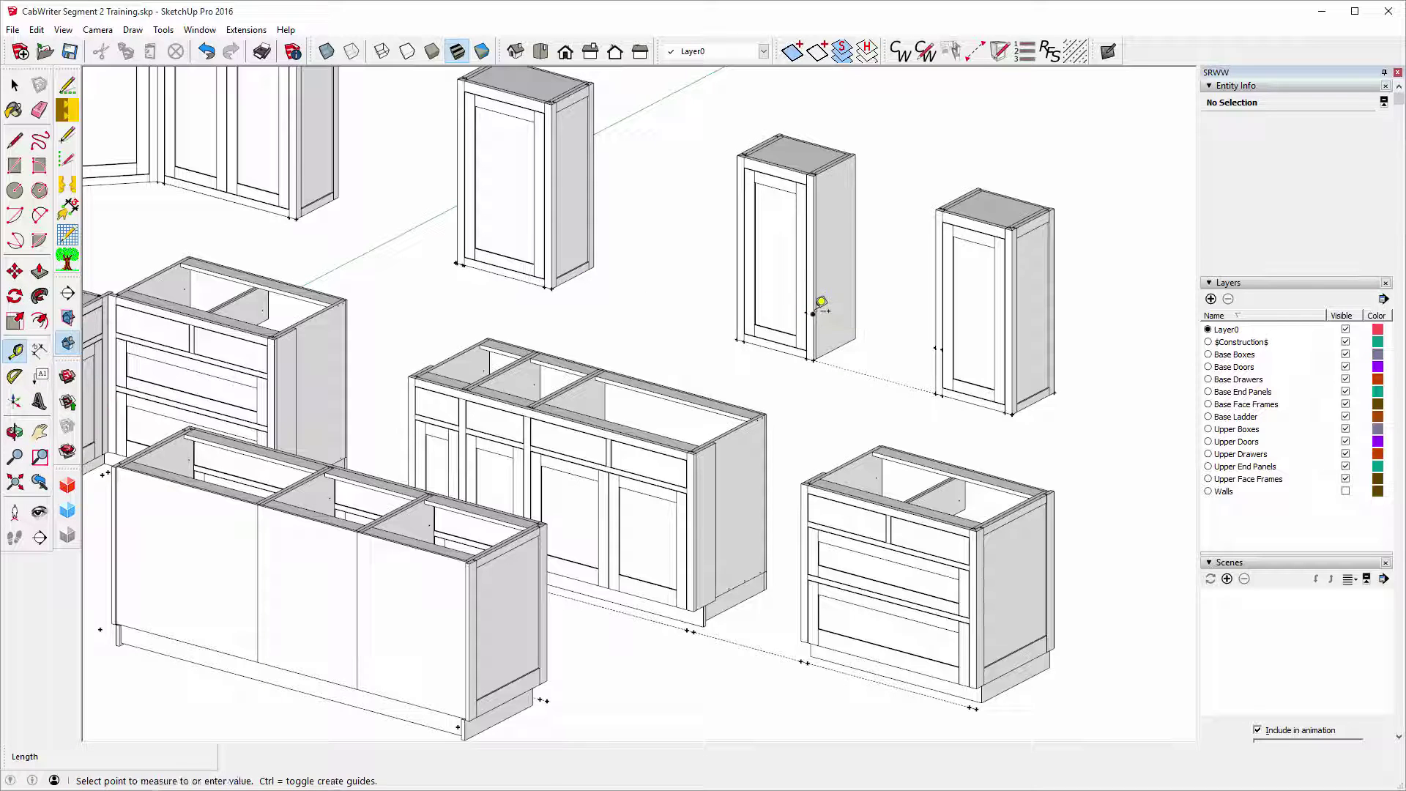
pyautogui.click(824, 170)
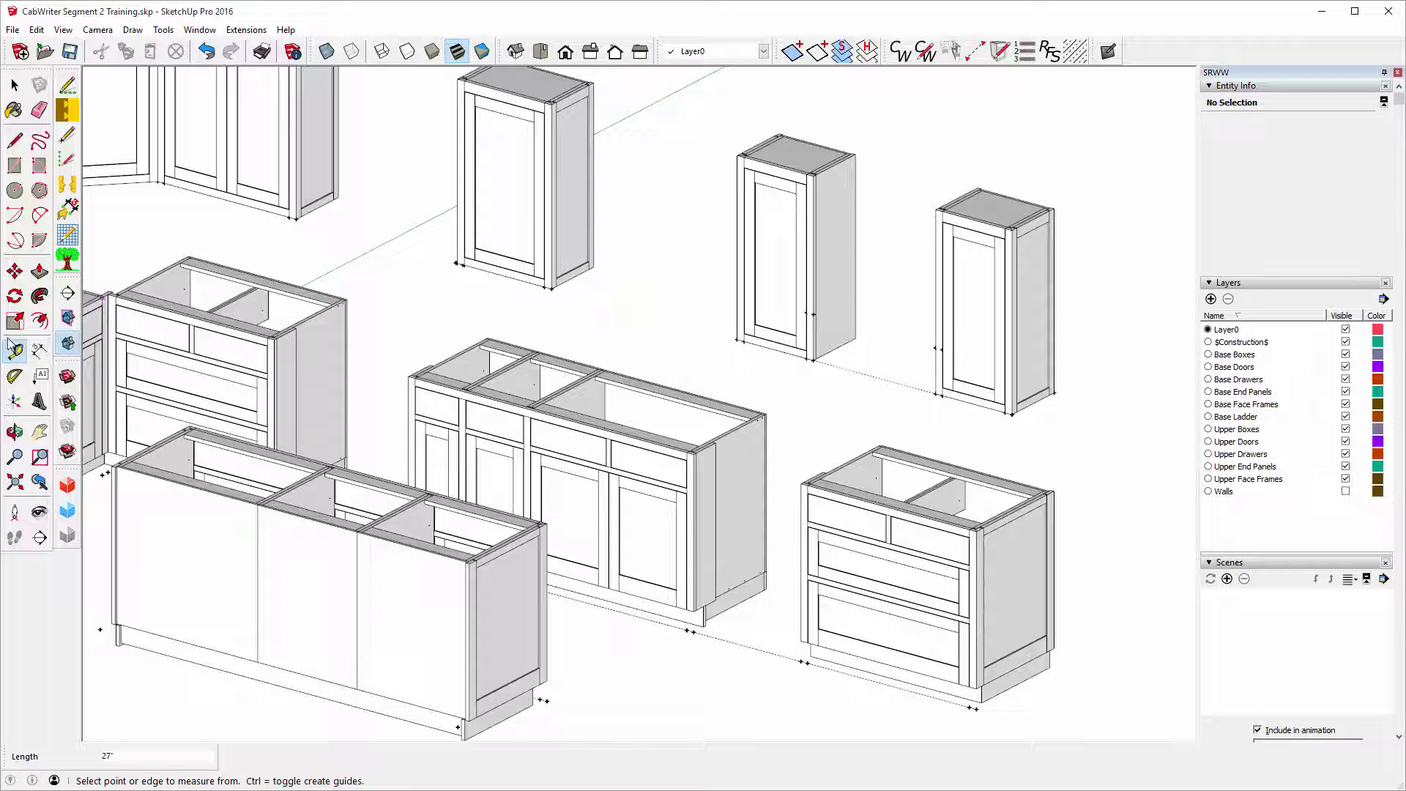
# Draw a 1 1/2" Left End Connector stile between the raised layout points on the left upper cabinet's right stile.
pyautogui.click(971, 57)
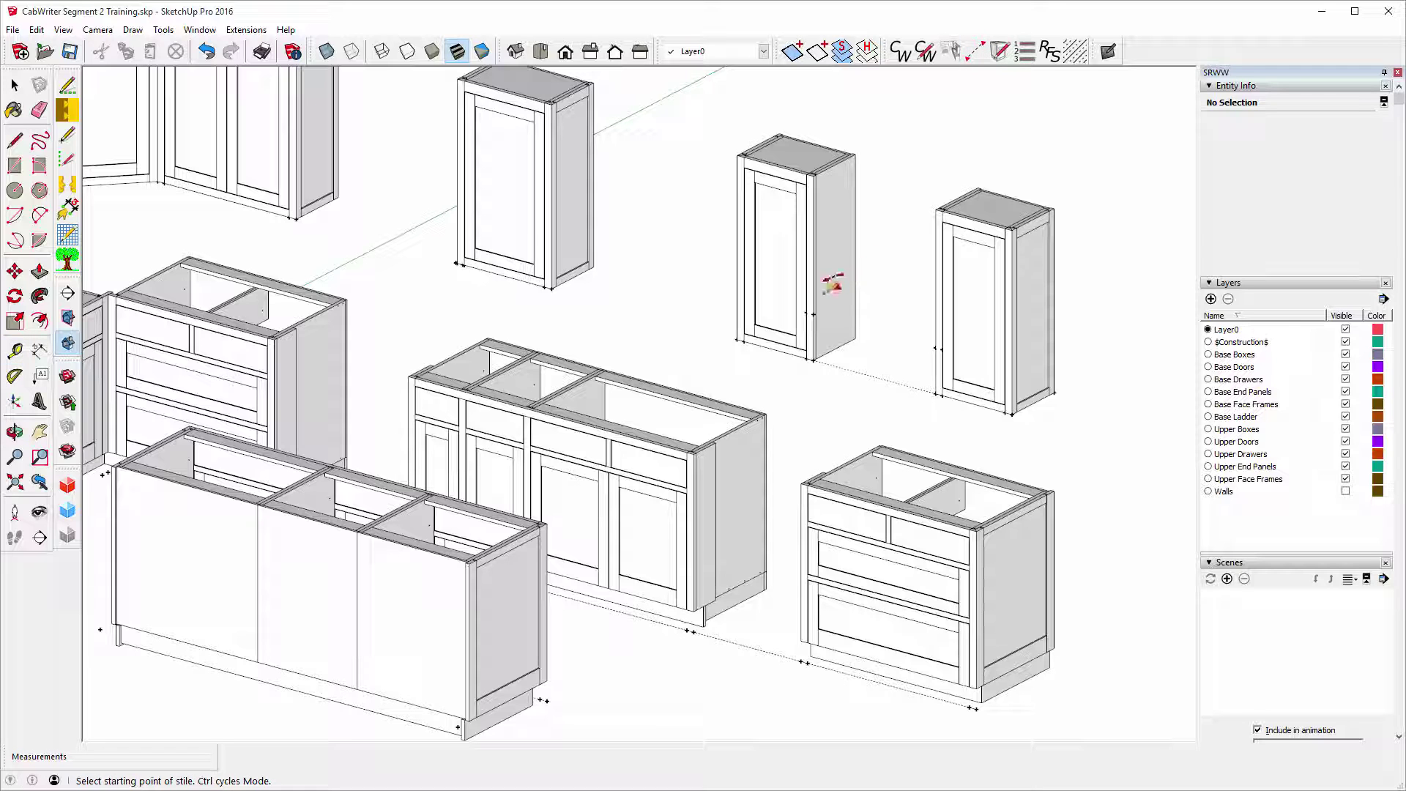
pyautogui.scroll(6, 813, 313)
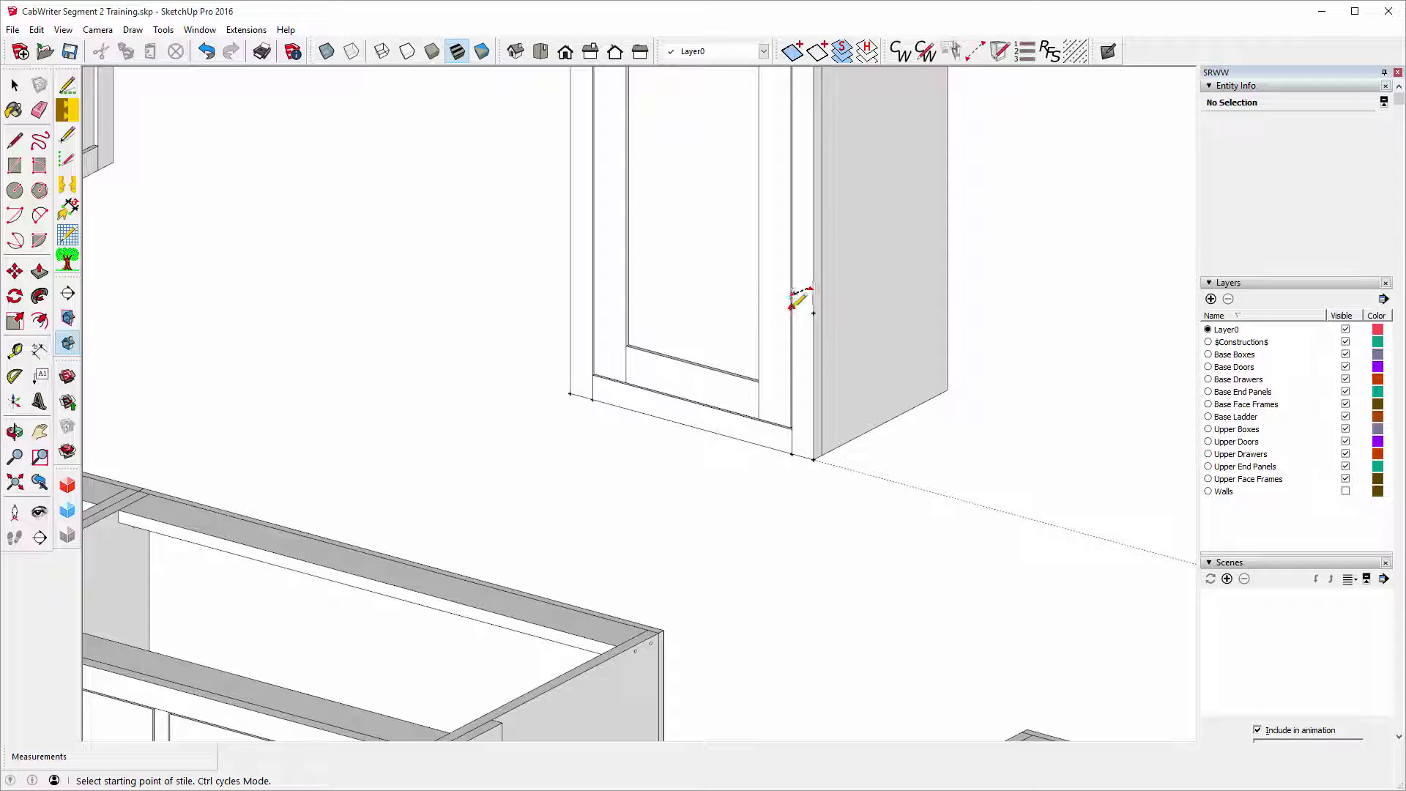
pyautogui.scroll(5, 790, 308)
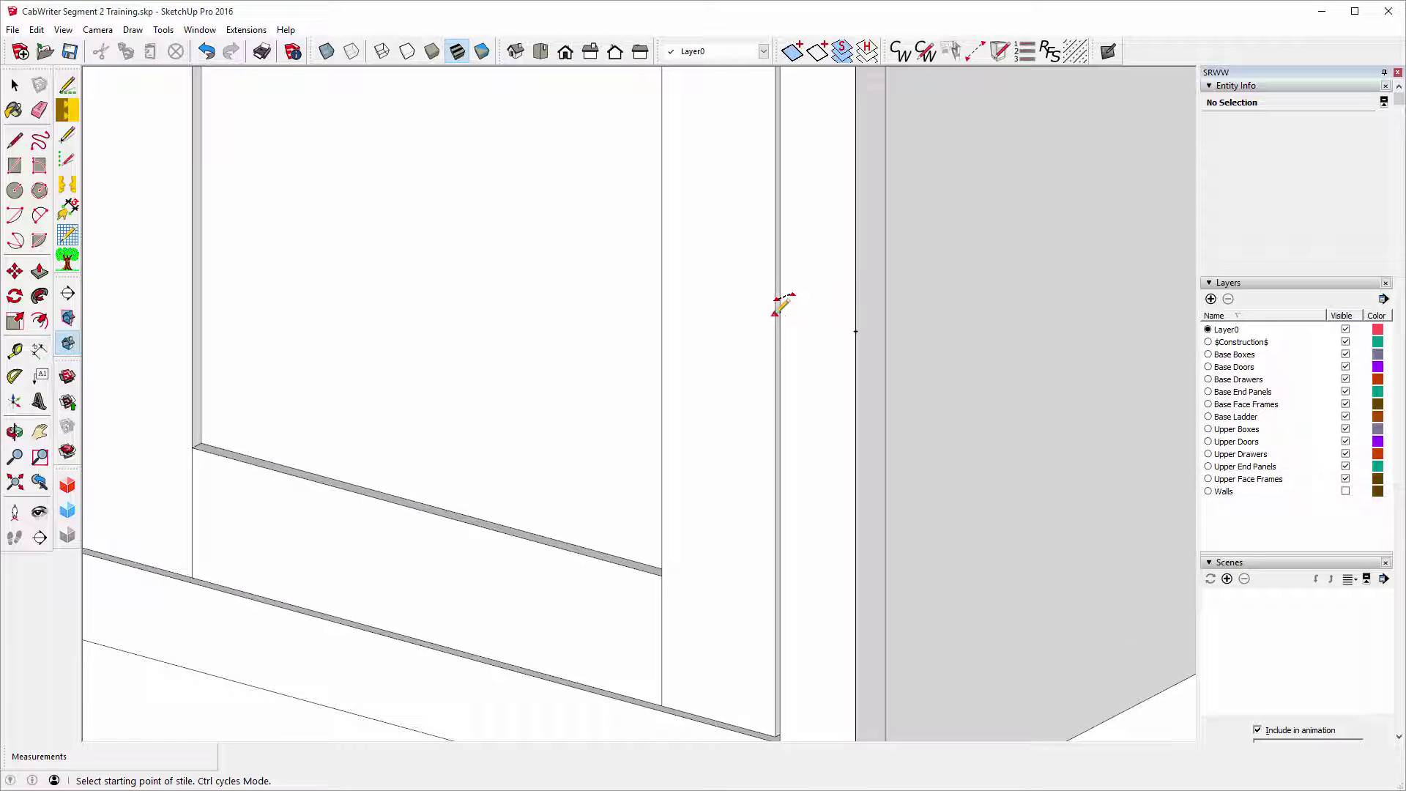
pyautogui.click(780, 311)
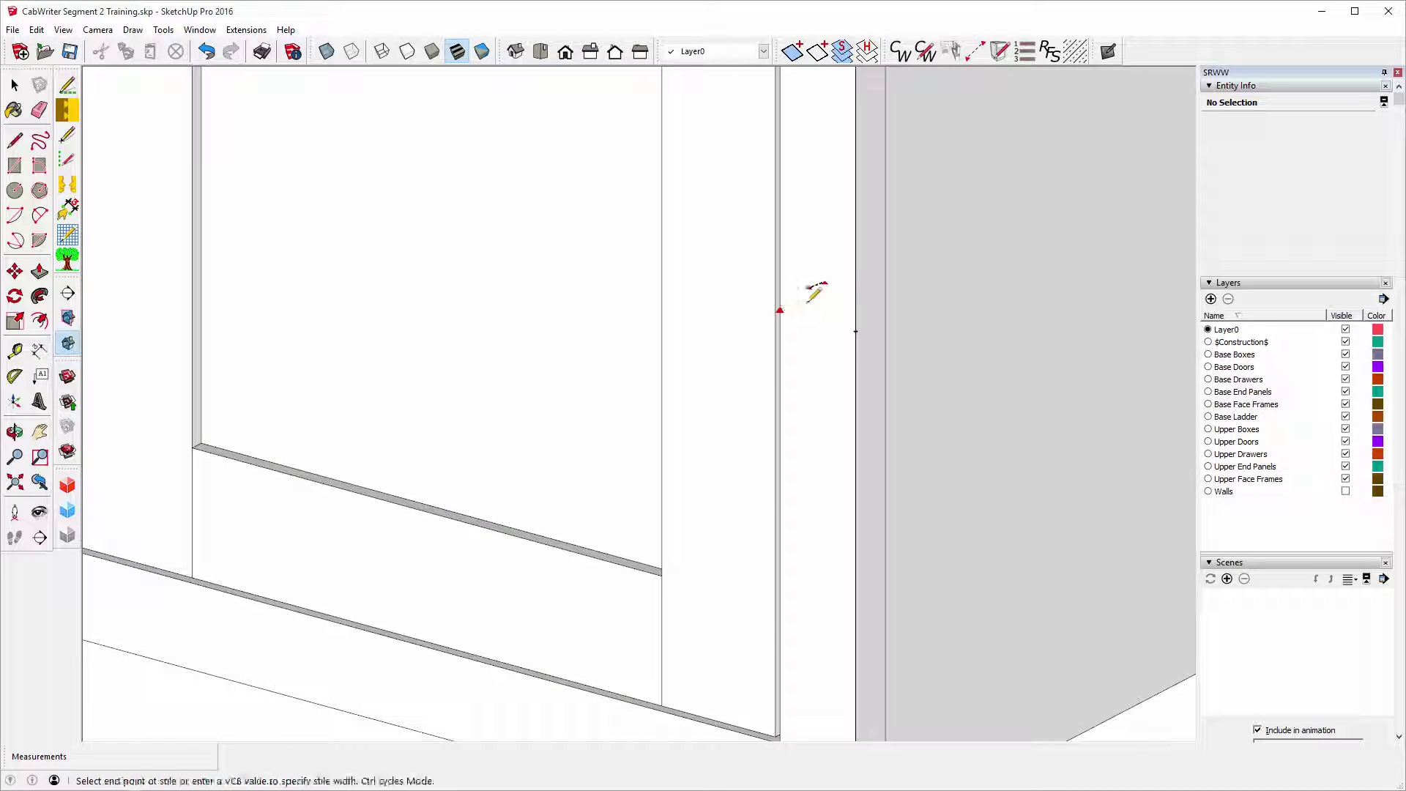
pyautogui.click(855, 330)
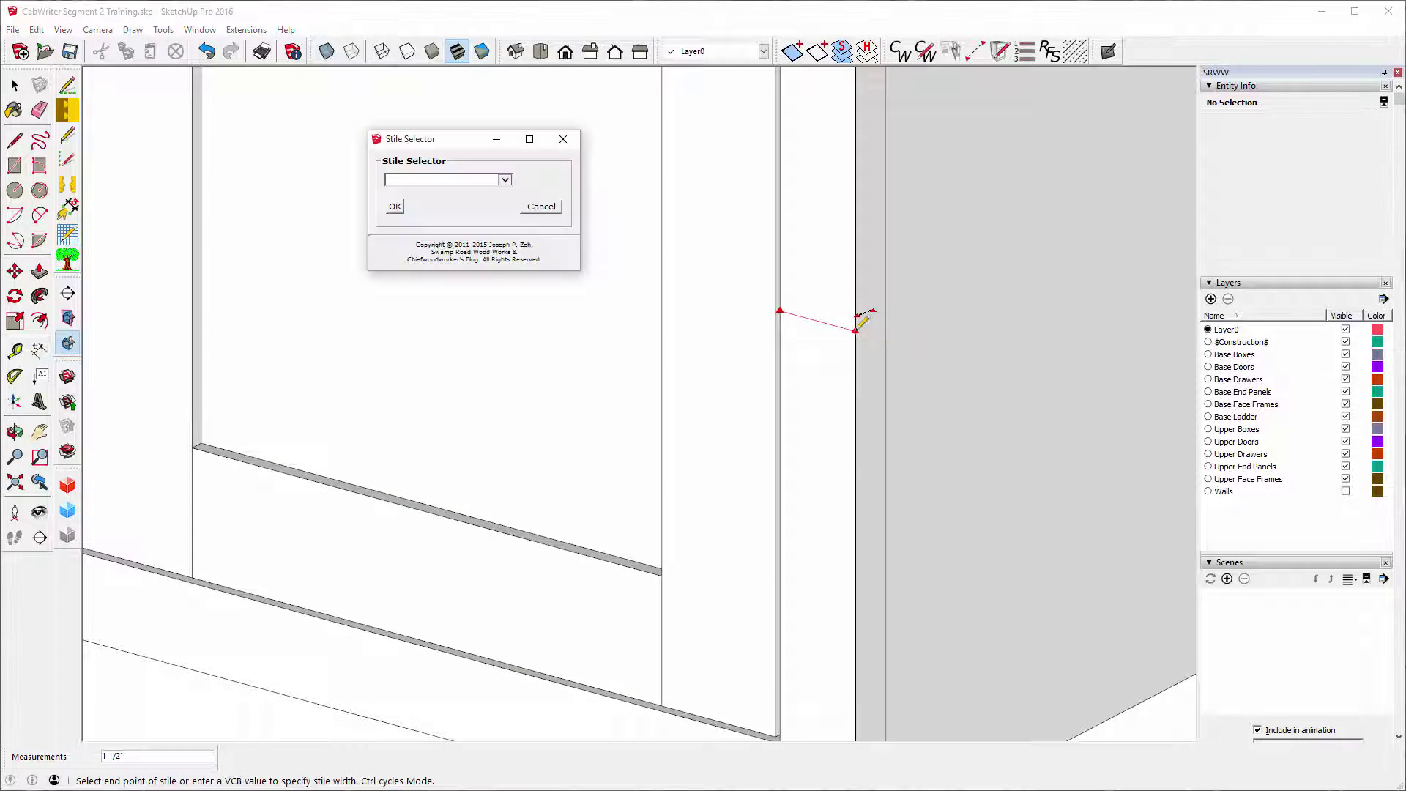
pyautogui.click(504, 180)
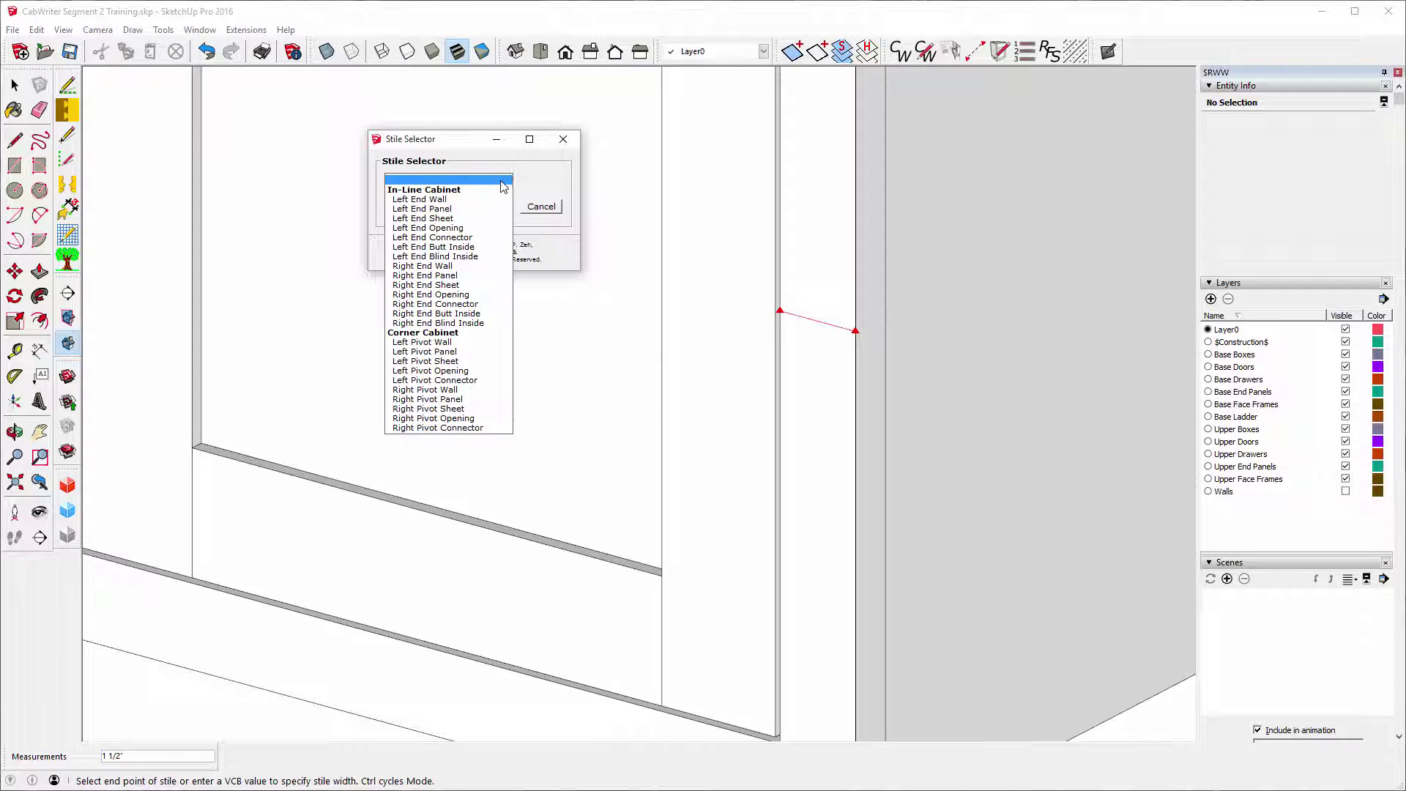
pyautogui.click(405, 238)
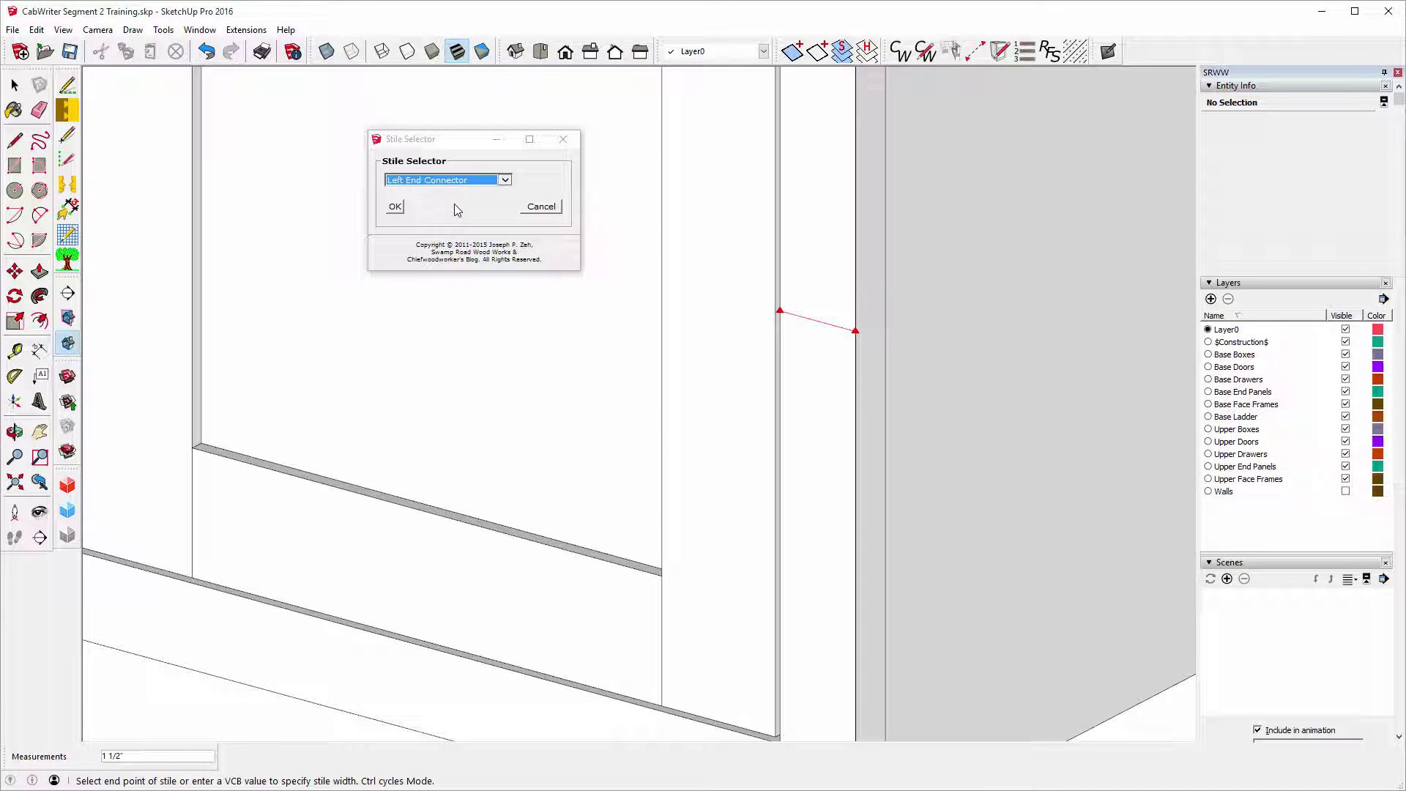
pyautogui.click(402, 209)
pyautogui.scroll(-5, 355, 308)
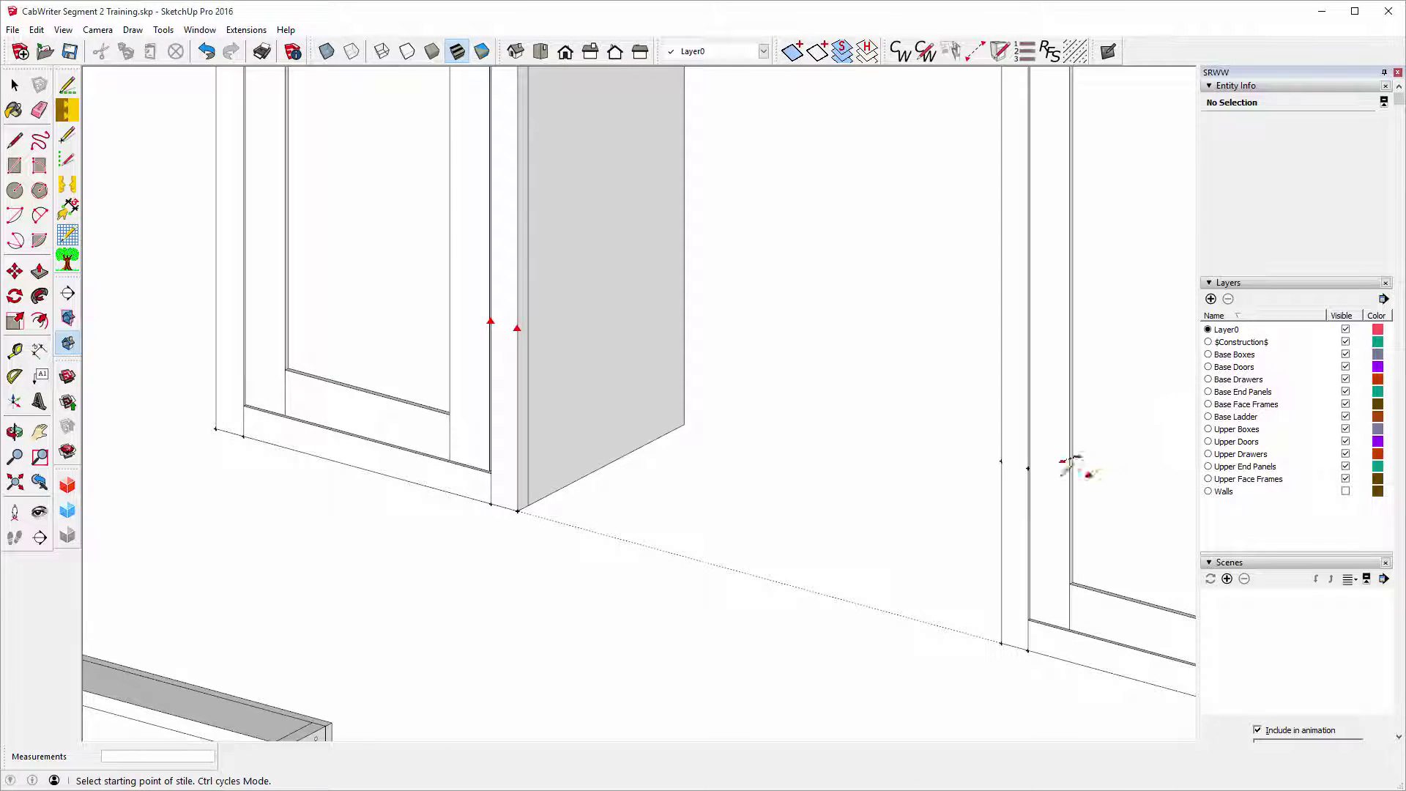
# Draw a 1 1/2" Right End Connector stile between the raised layout points on the far right upper cabinet's left stile.
pyautogui.scroll(4, 1054, 467)
pyautogui.scroll(5, 1053, 467)
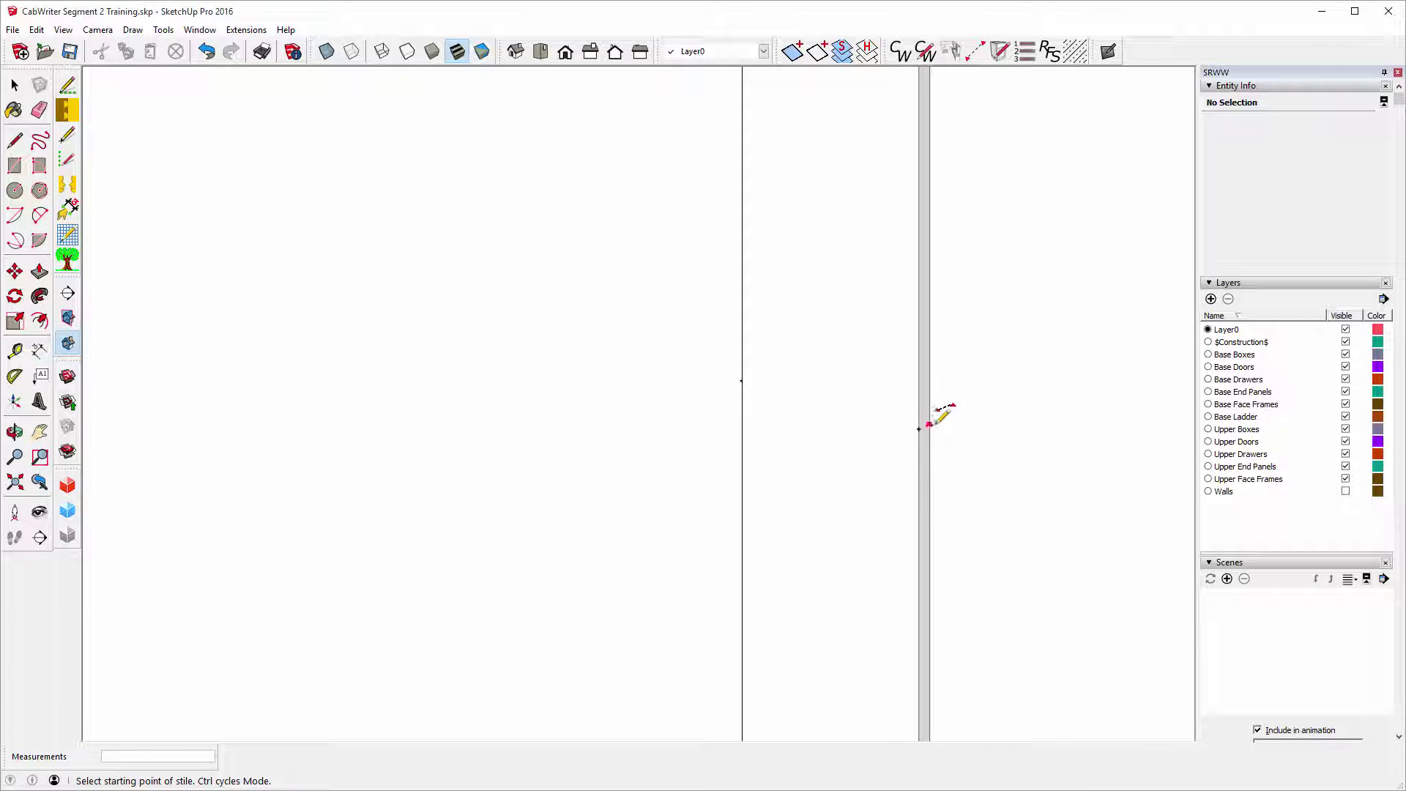
pyautogui.click(917, 427)
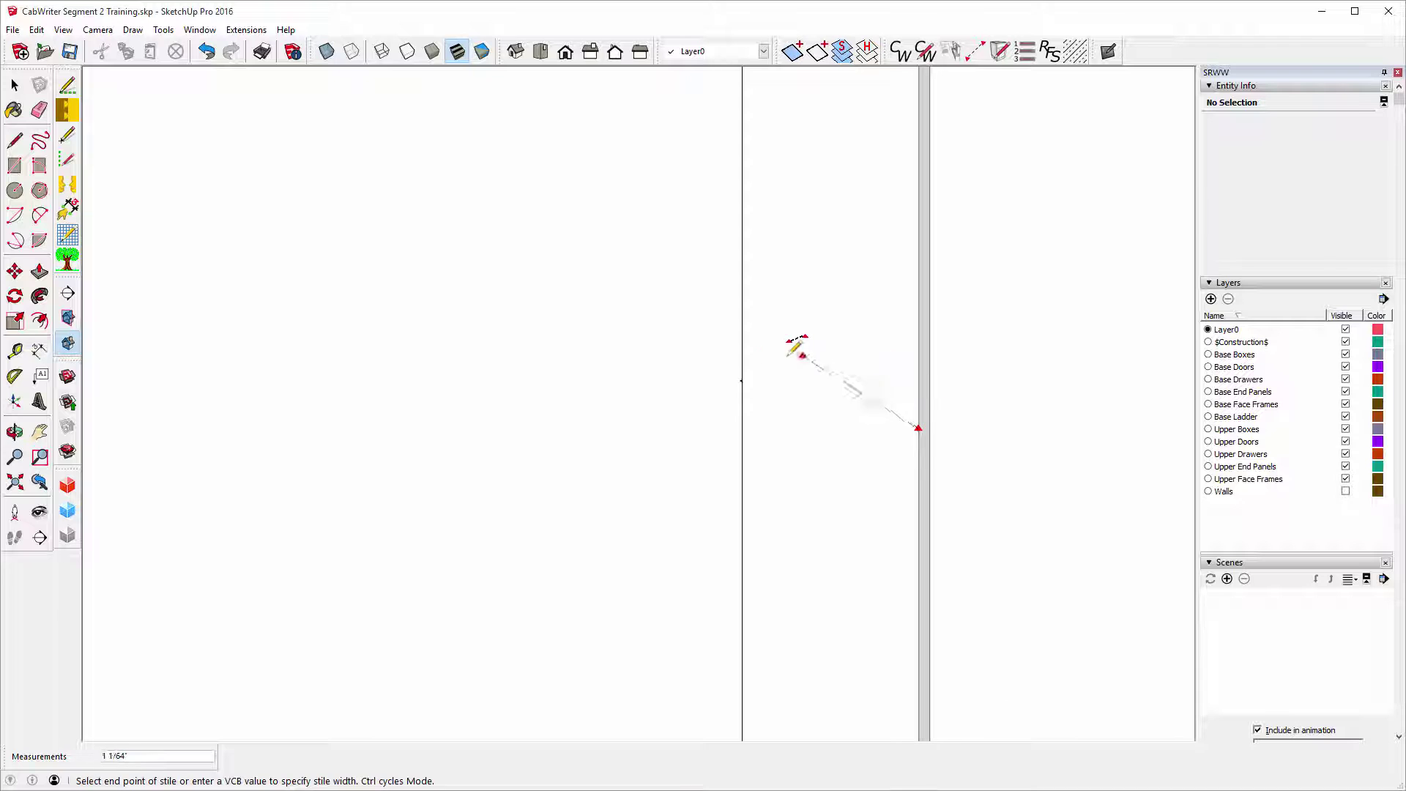
pyautogui.click(742, 380)
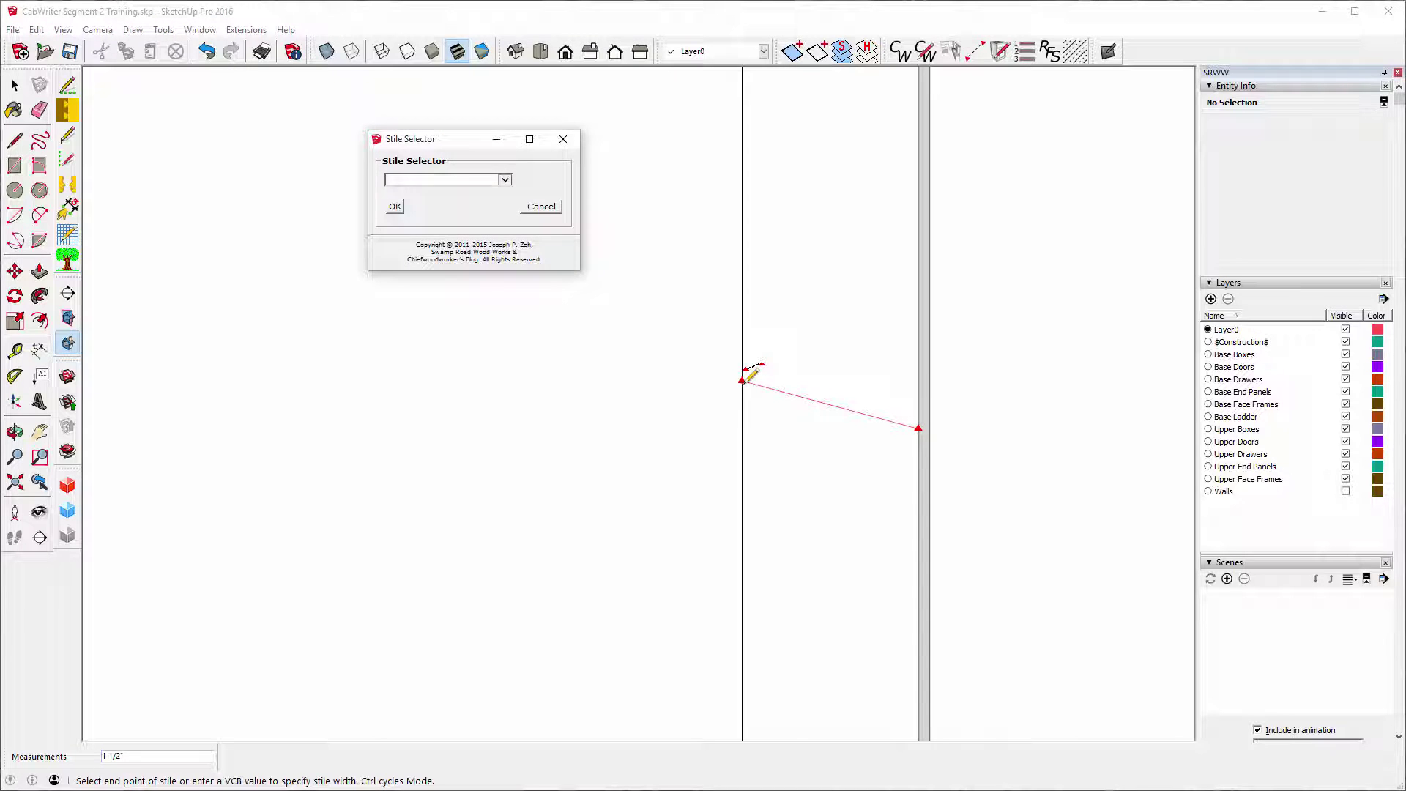
pyautogui.click(507, 182)
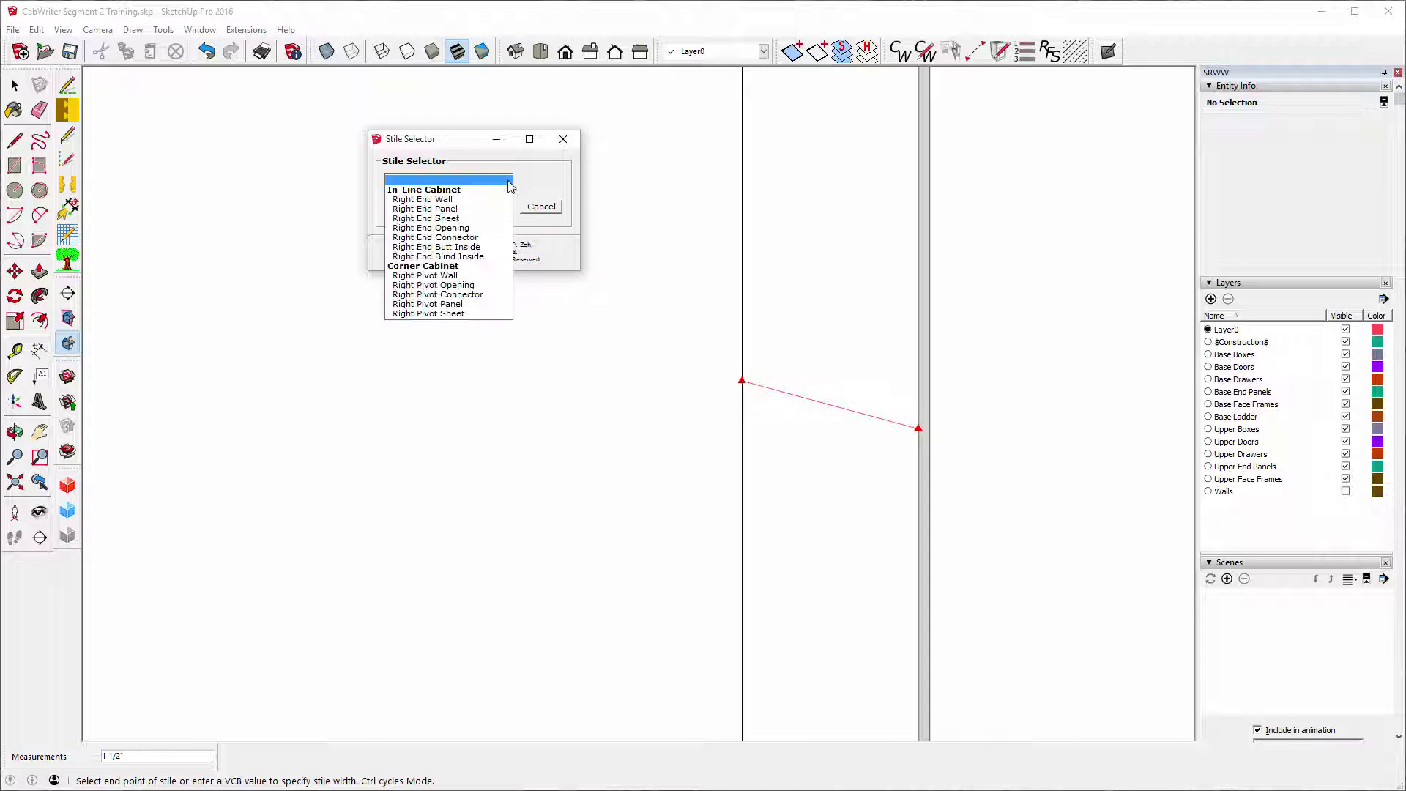
pyautogui.click(432, 238)
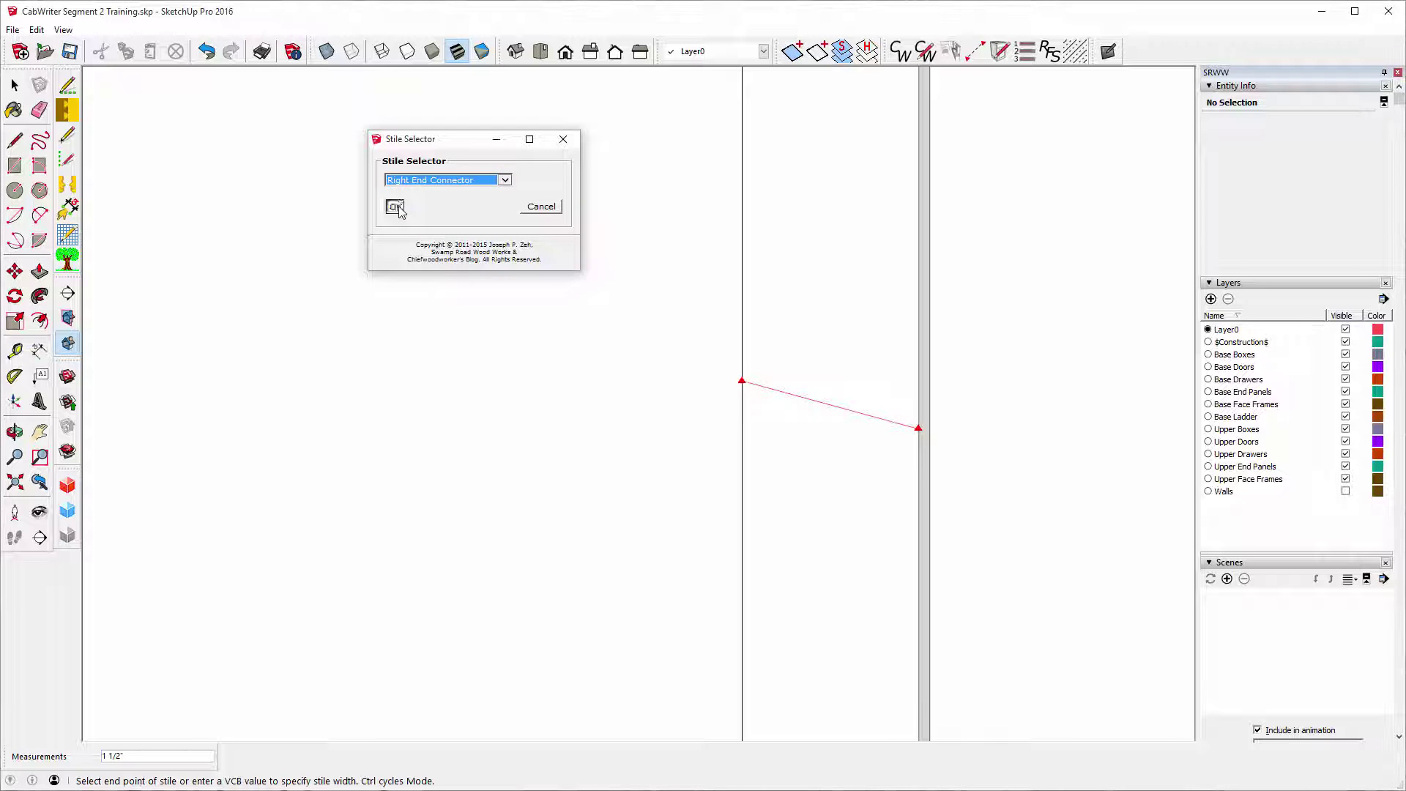
pyautogui.click(399, 210)
# Generate the connecting upper cabinet across the gap, 13" deep and 27" high, with box number 1 as a Standard Upper with 2 doors.
pyautogui.scroll(-7, 665, 342)
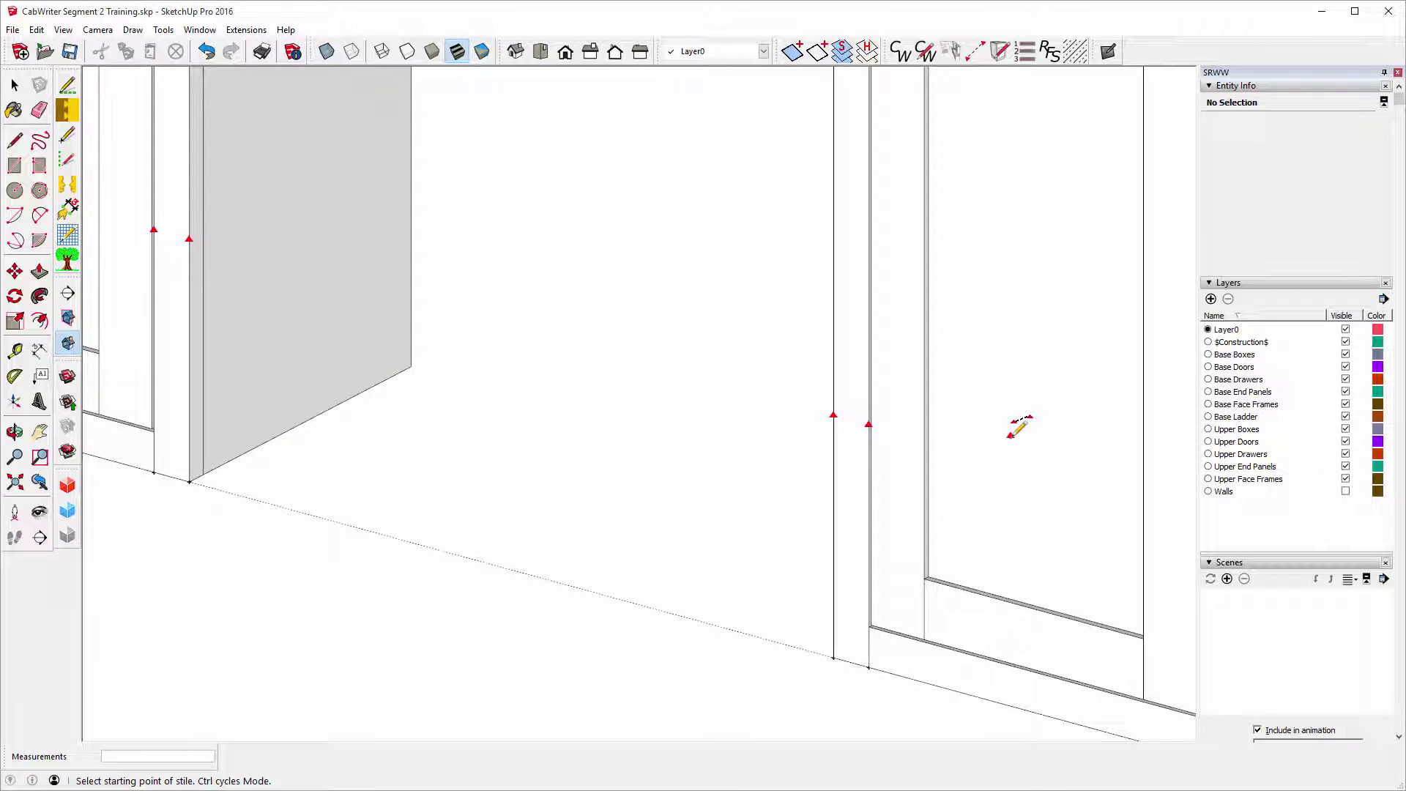
pyautogui.scroll(-8, 863, 627)
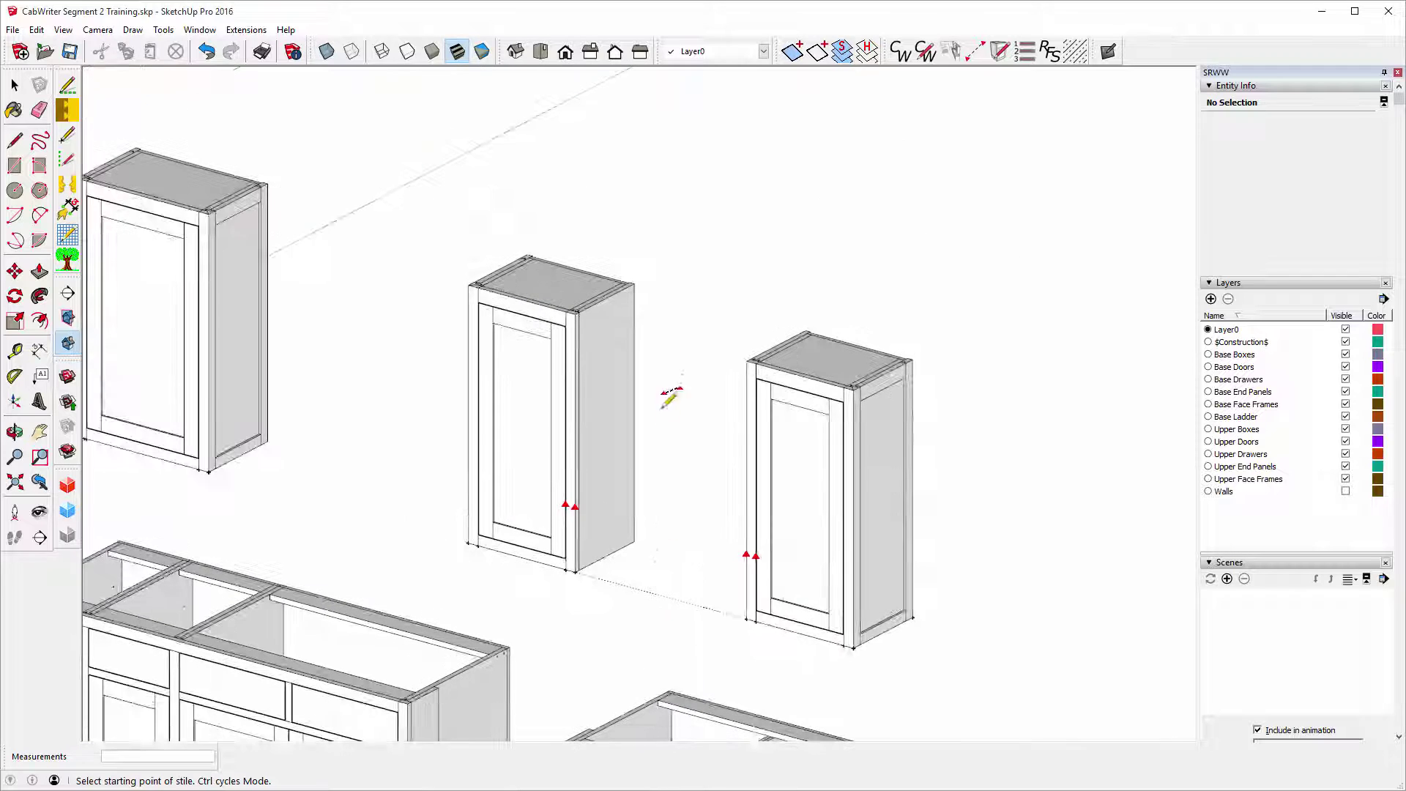
pyautogui.click(672, 301)
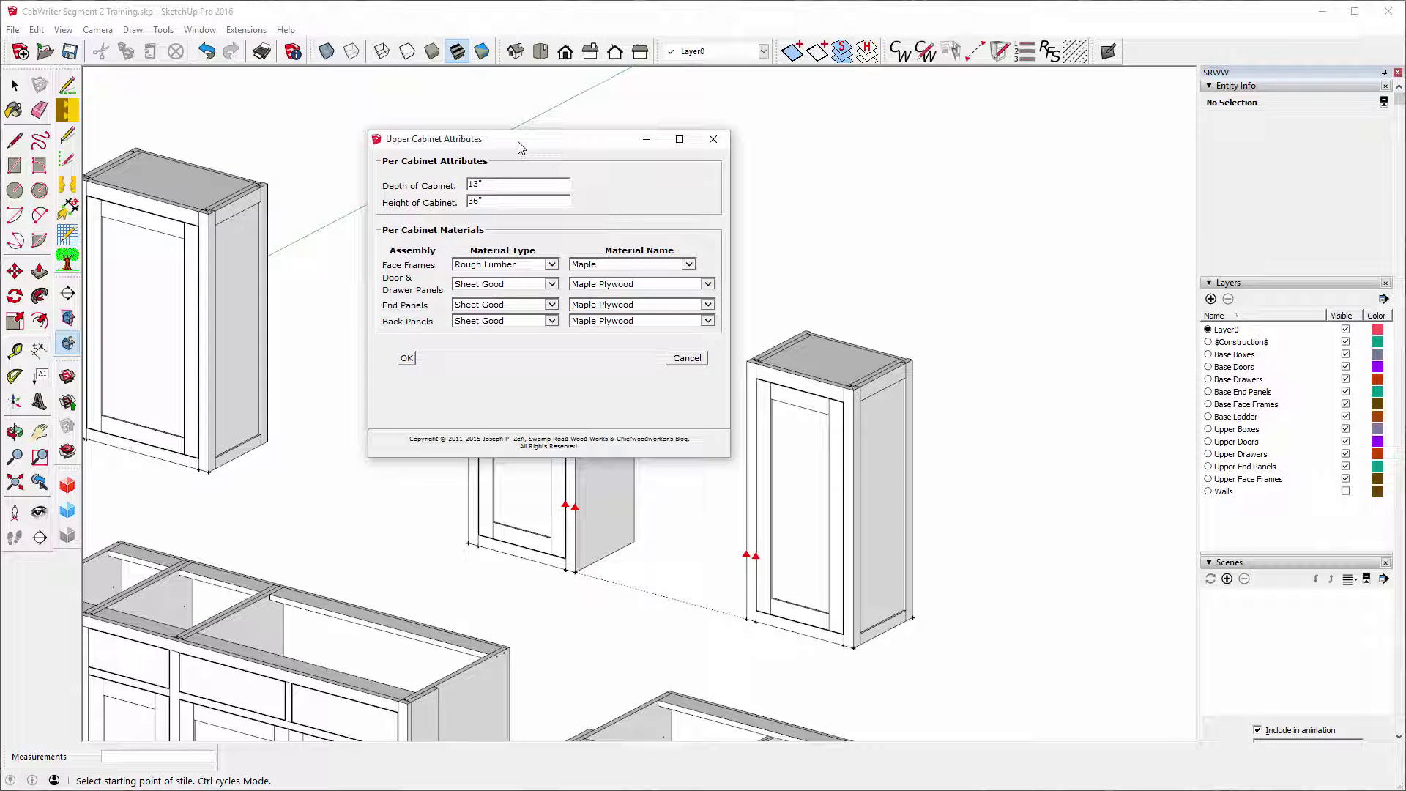
pyautogui.moveTo(519, 146); pyautogui.dragTo(815, 152)
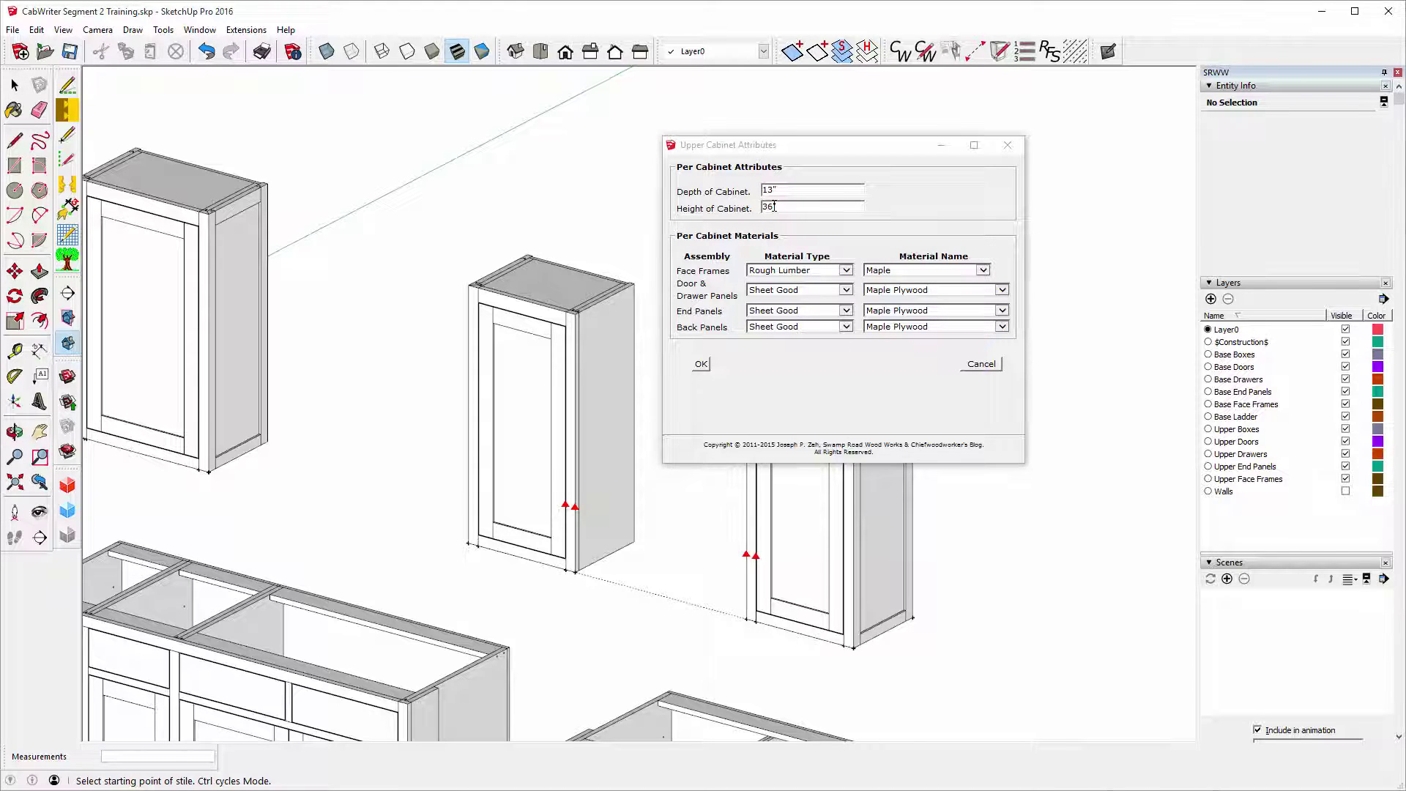
pyautogui.moveTo(774, 206); pyautogui.dragTo(747, 208)
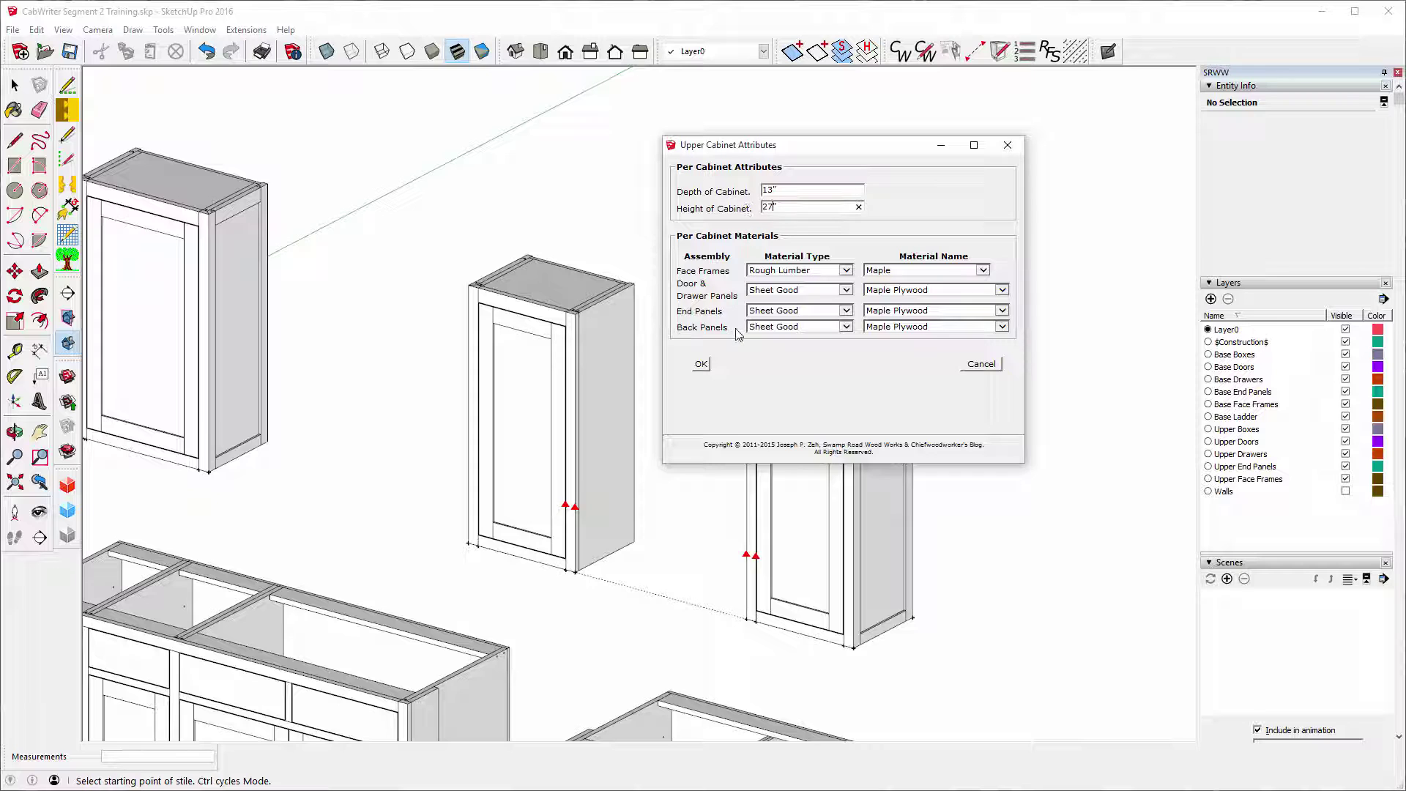
pyautogui.click(701, 365)
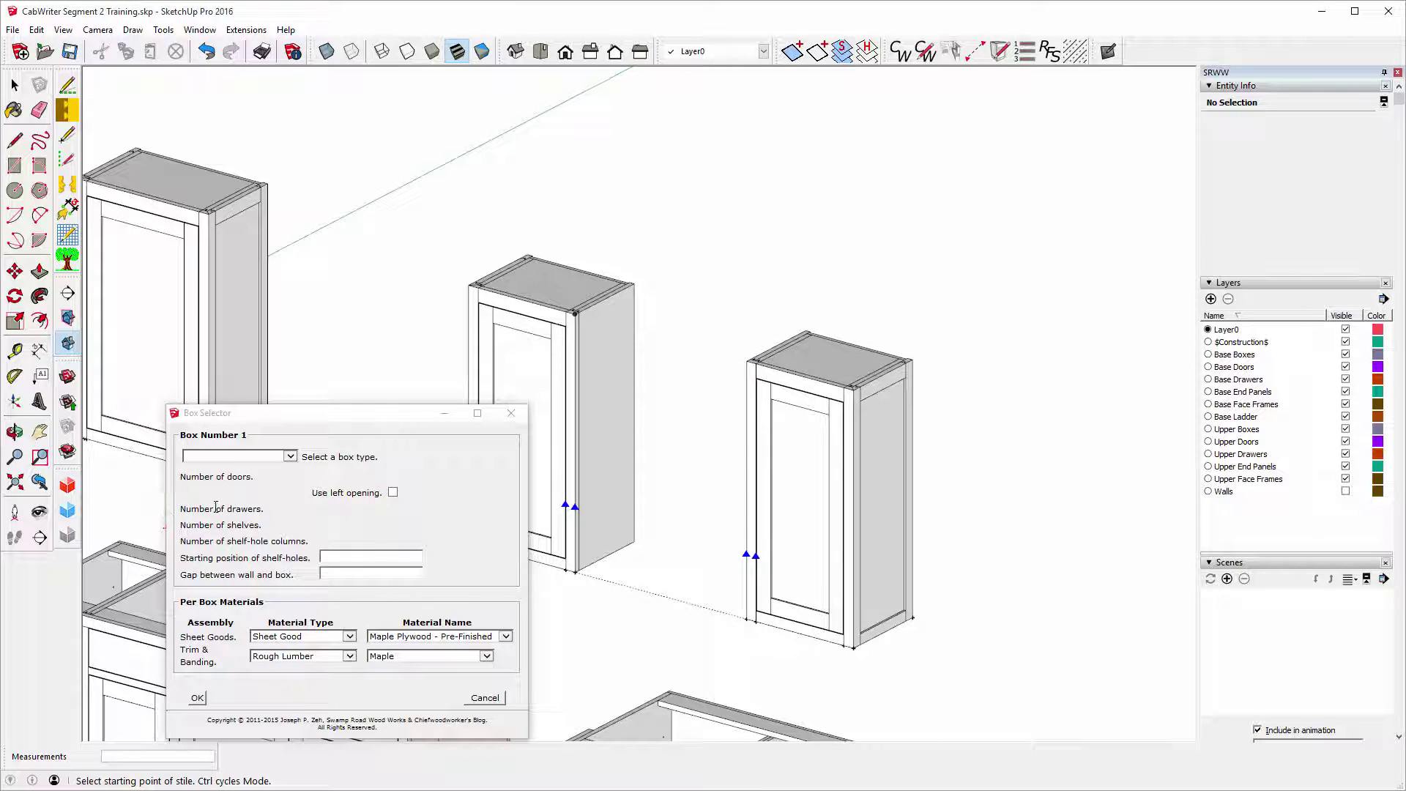
pyautogui.click(290, 457)
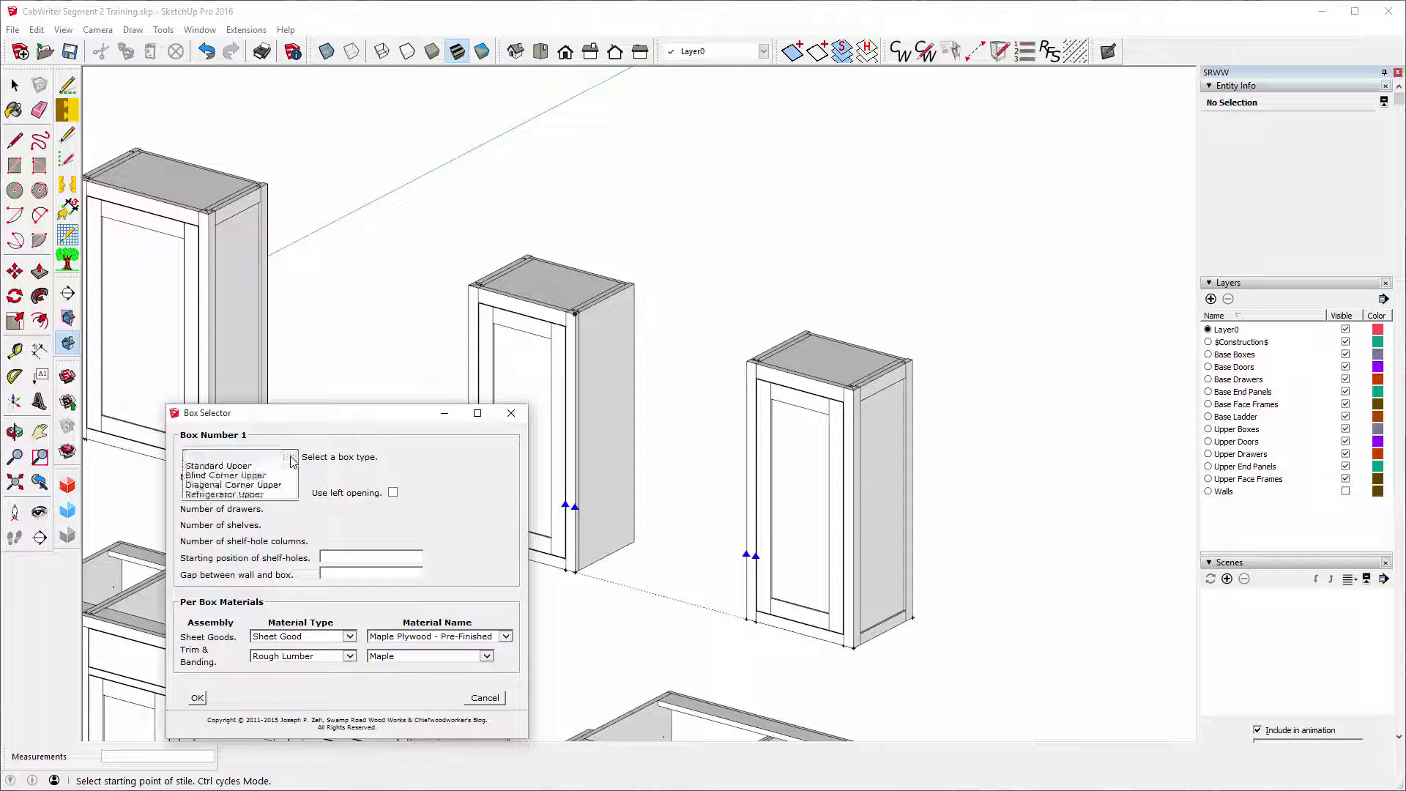
pyautogui.click(245, 467)
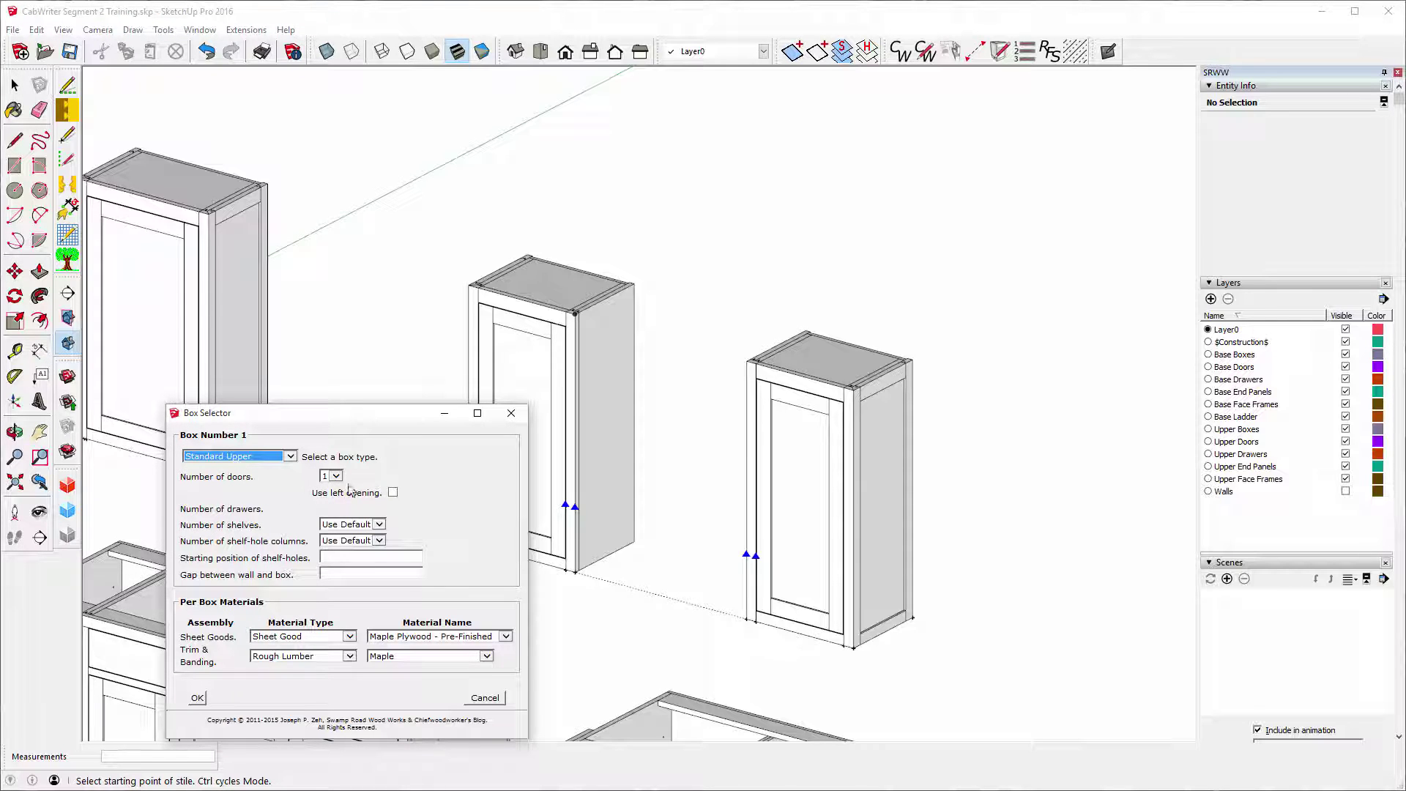
pyautogui.click(336, 476)
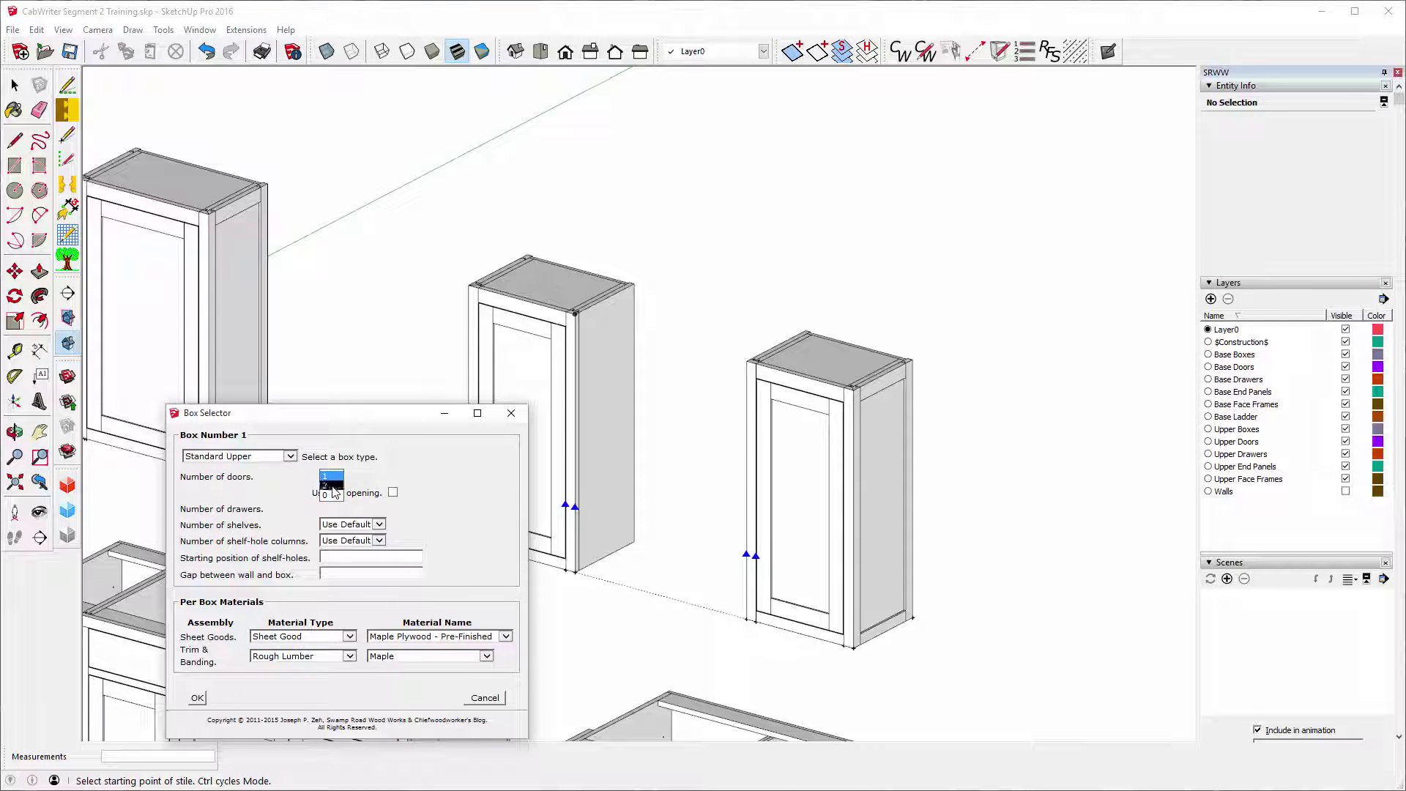
pyautogui.click(333, 492)
pyautogui.click(196, 697)
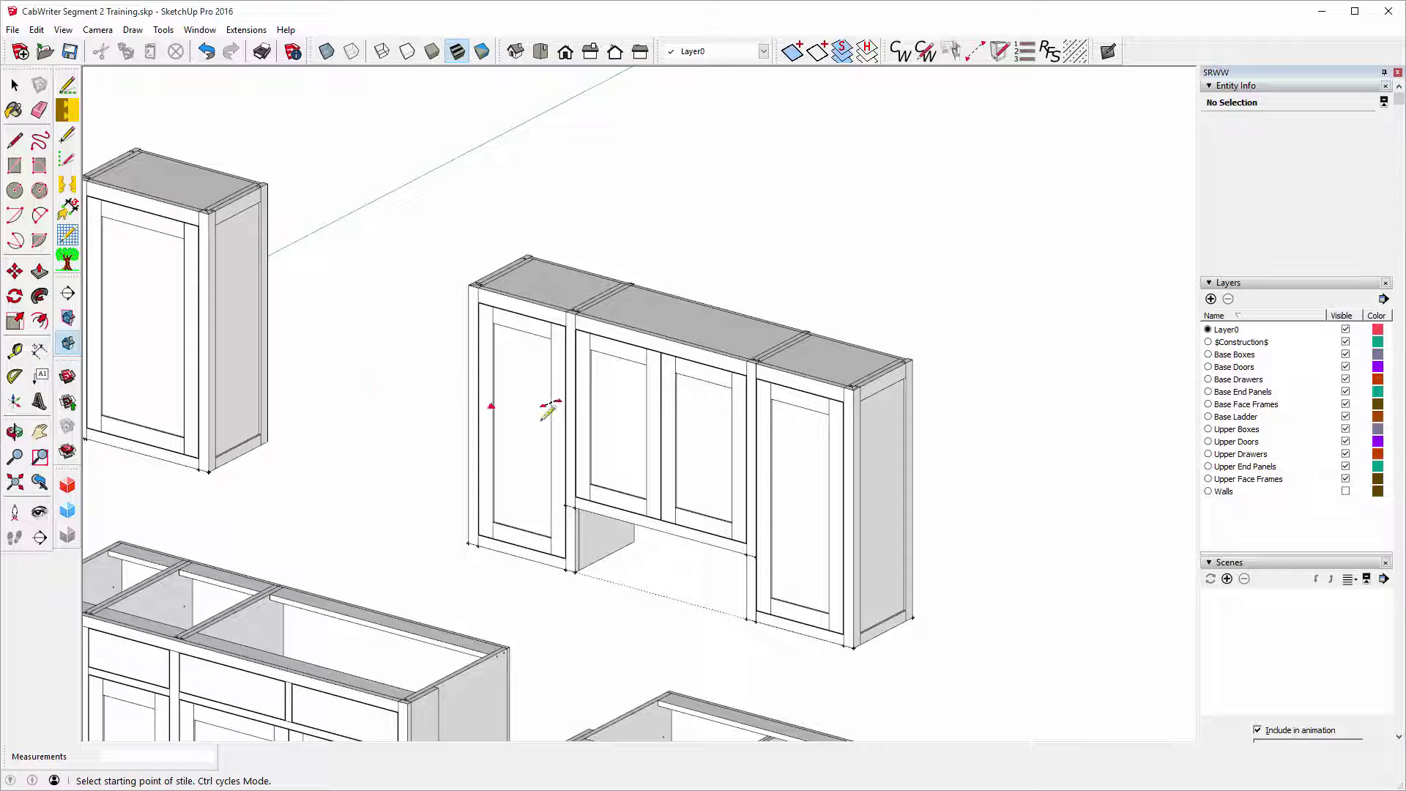
pyautogui.scroll(2, 747, 552)
pyautogui.scroll(3, 750, 548)
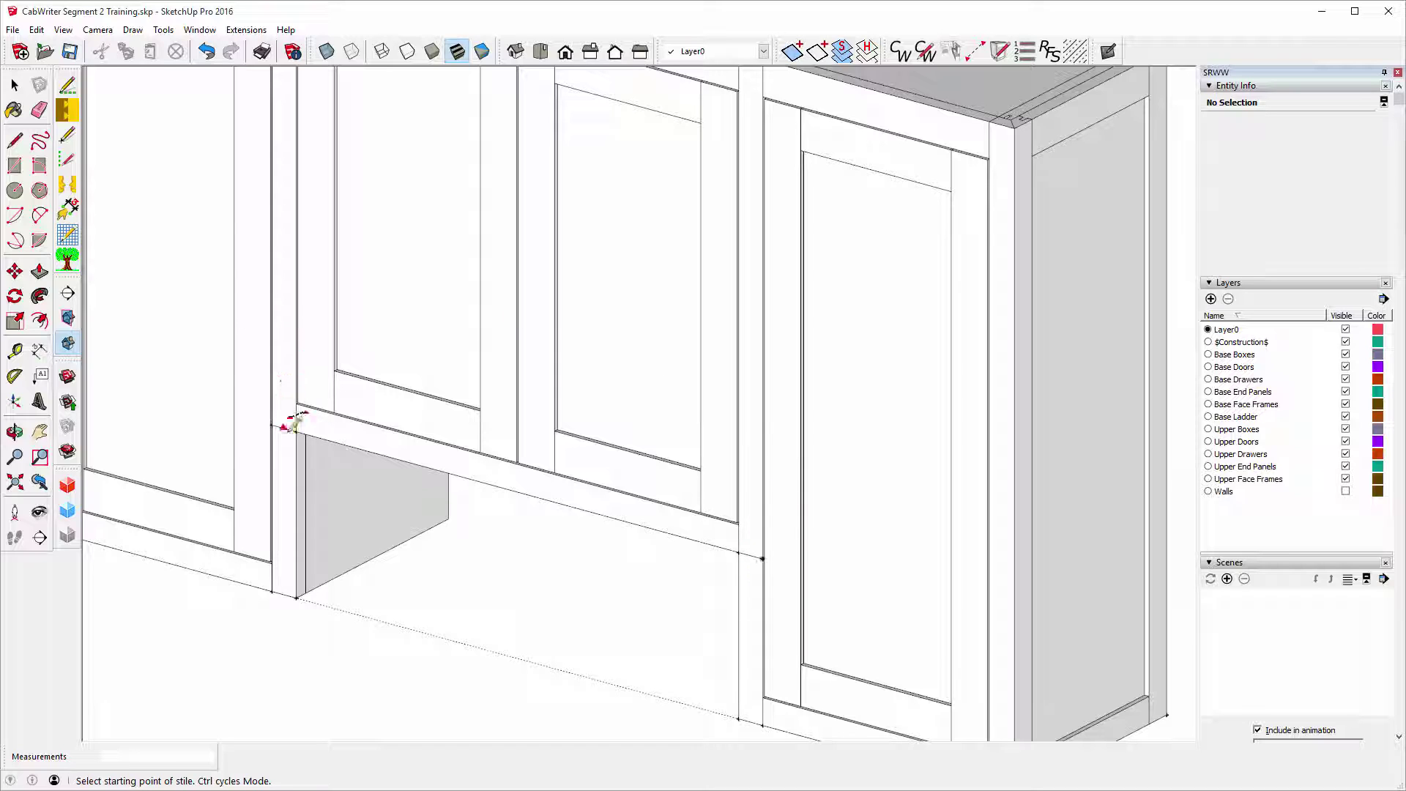
pyautogui.scroll(-2, 762, 425)
pyautogui.scroll(-8, 761, 423)
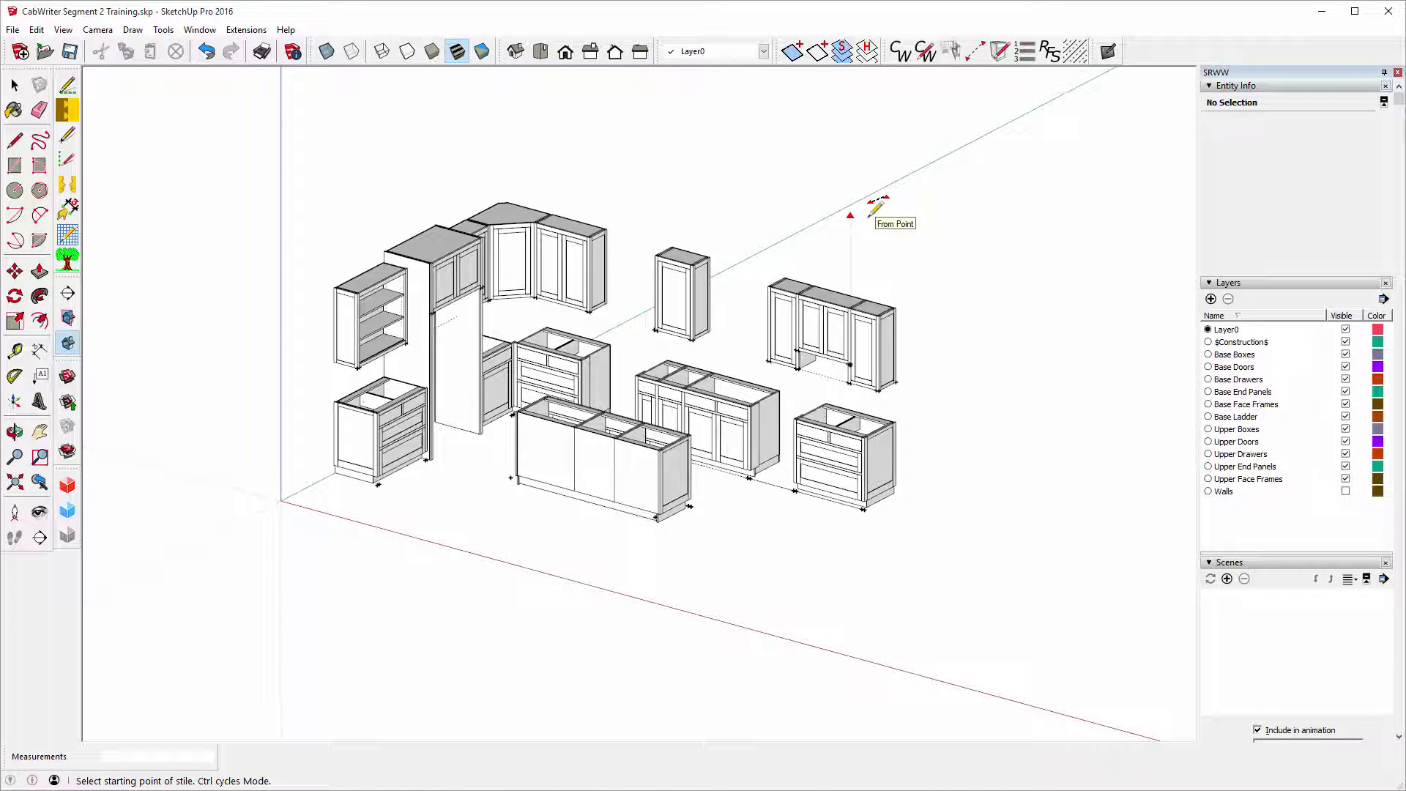
# Edit the open-shelf upper cabinet left of the refrigerator cabinet to a height of 41", keeping its stile and box settings.
pyautogui.click(21, 488)
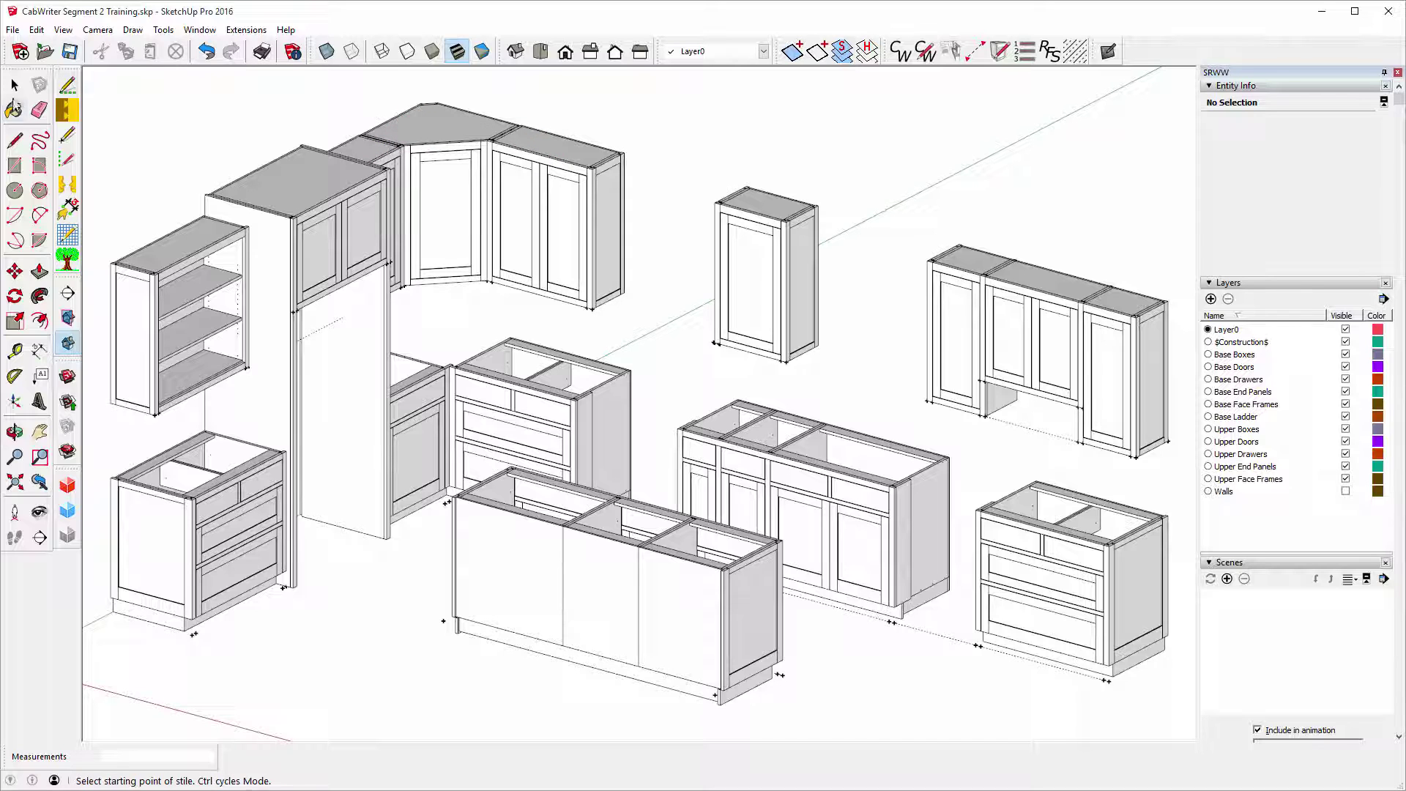
pyautogui.click(14, 86)
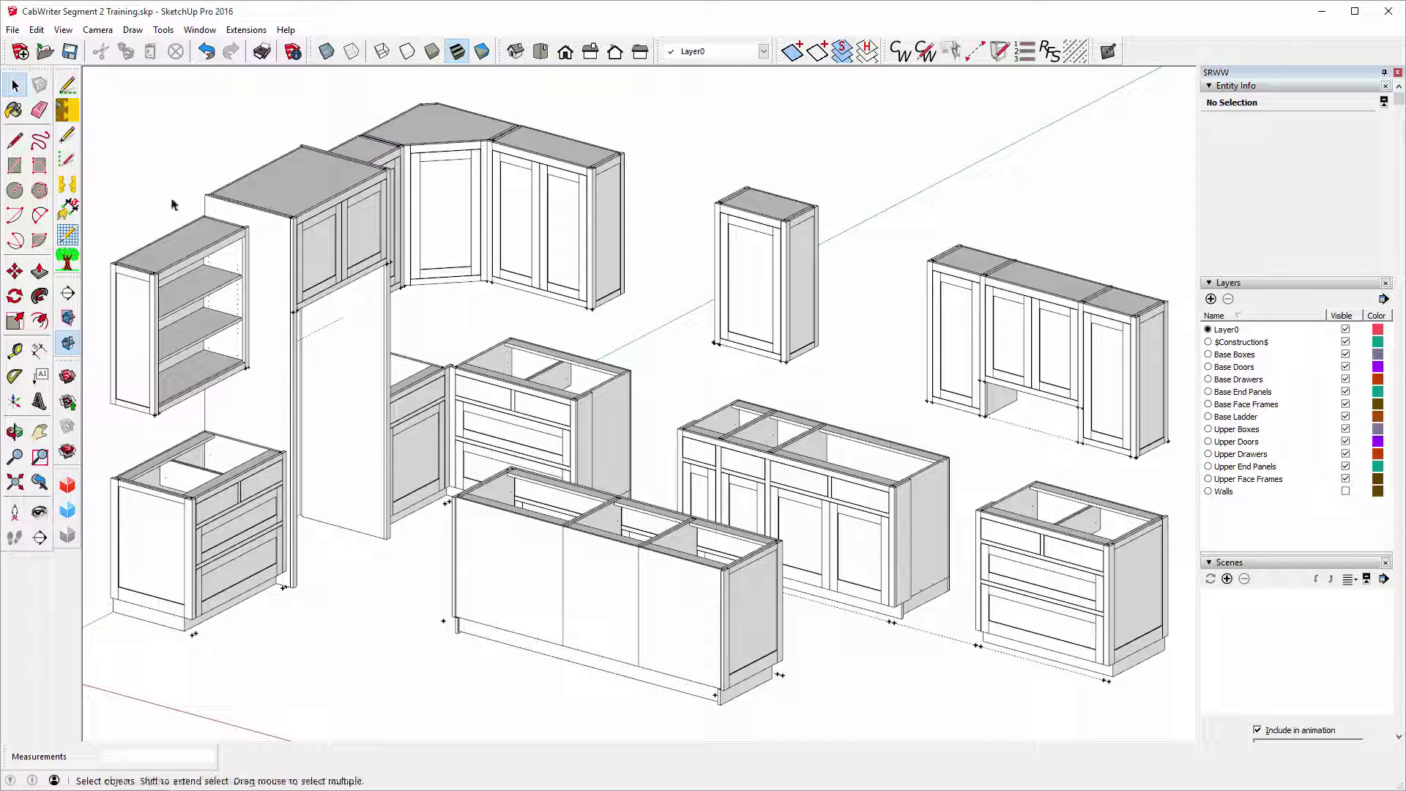
pyautogui.rightClick(184, 252)
pyautogui.moveTo(242, 573)
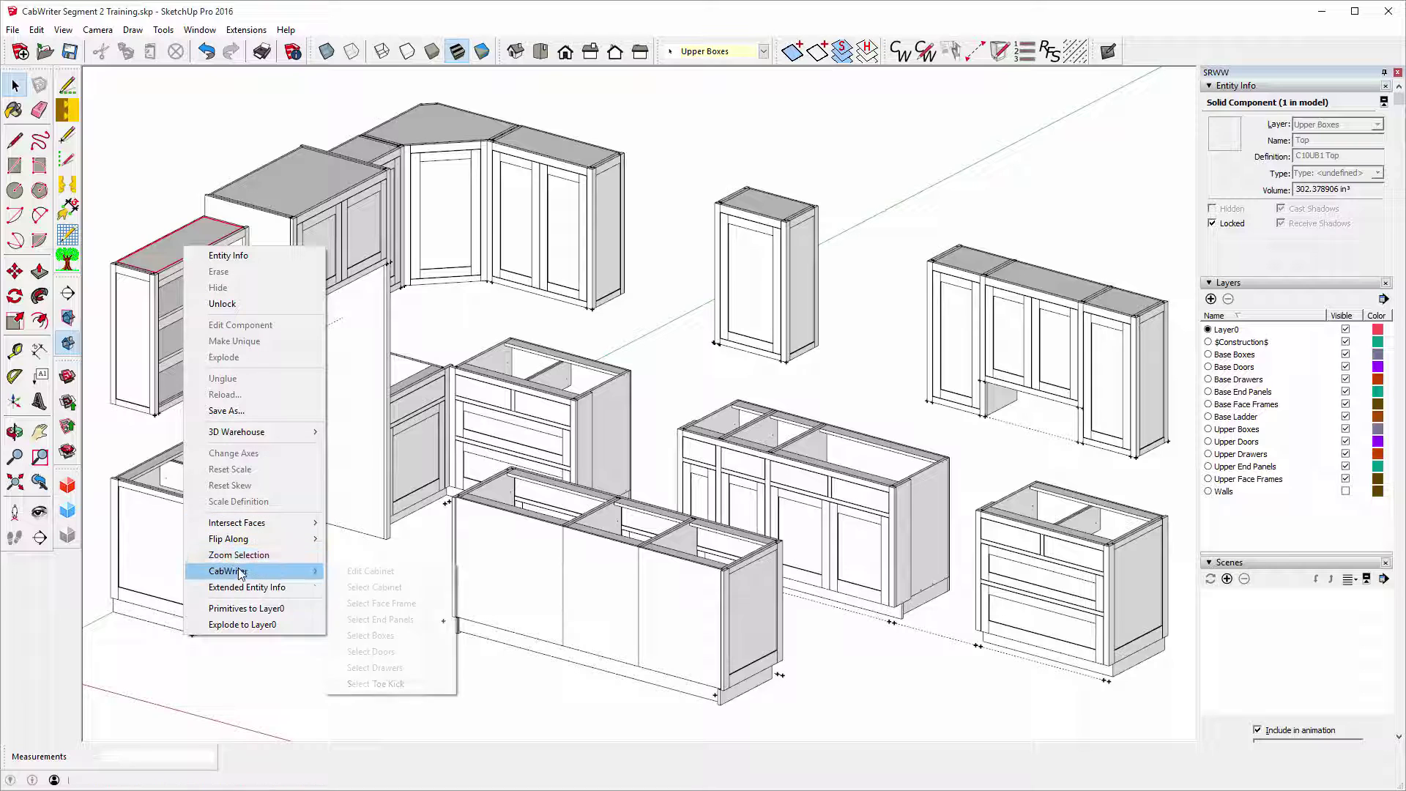
pyautogui.click(377, 571)
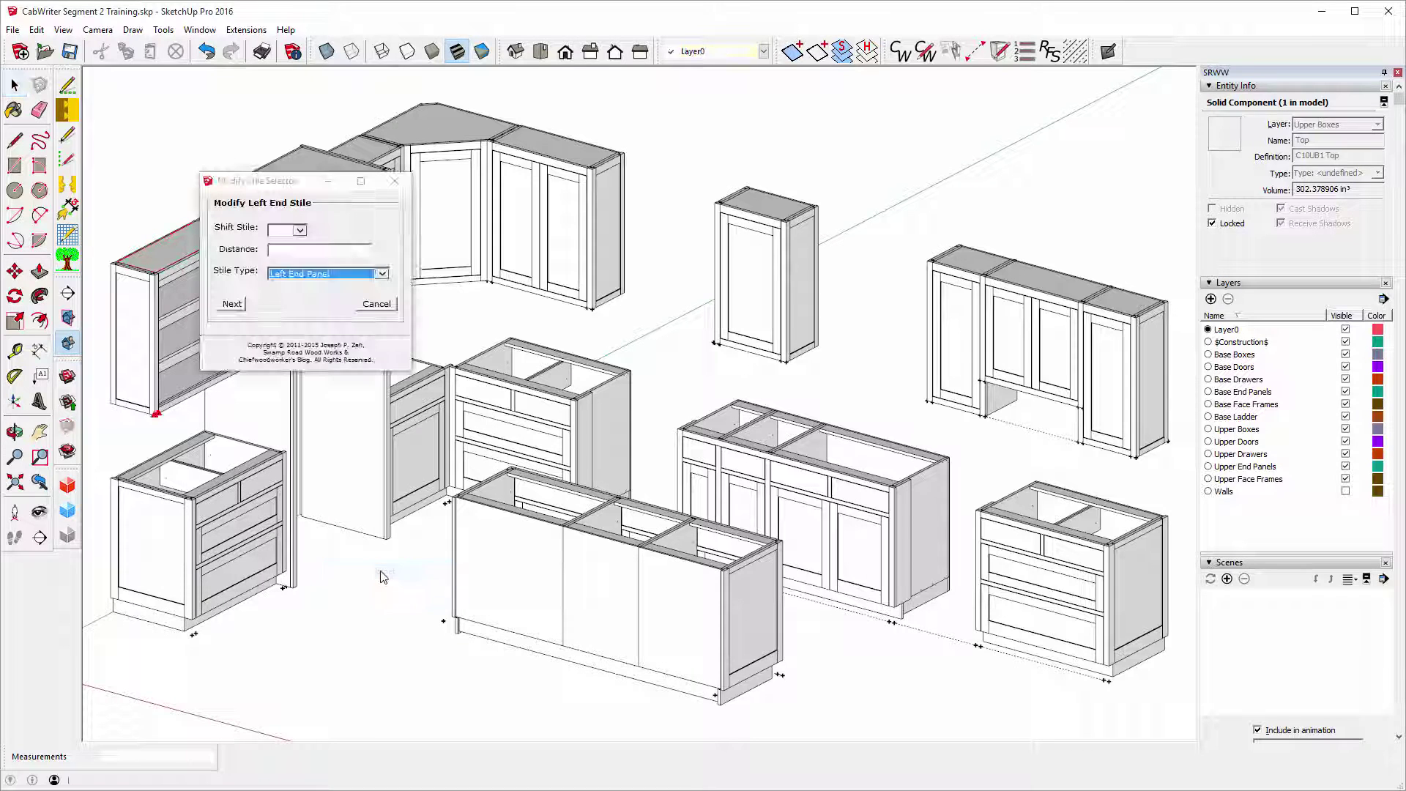
pyautogui.click(232, 303)
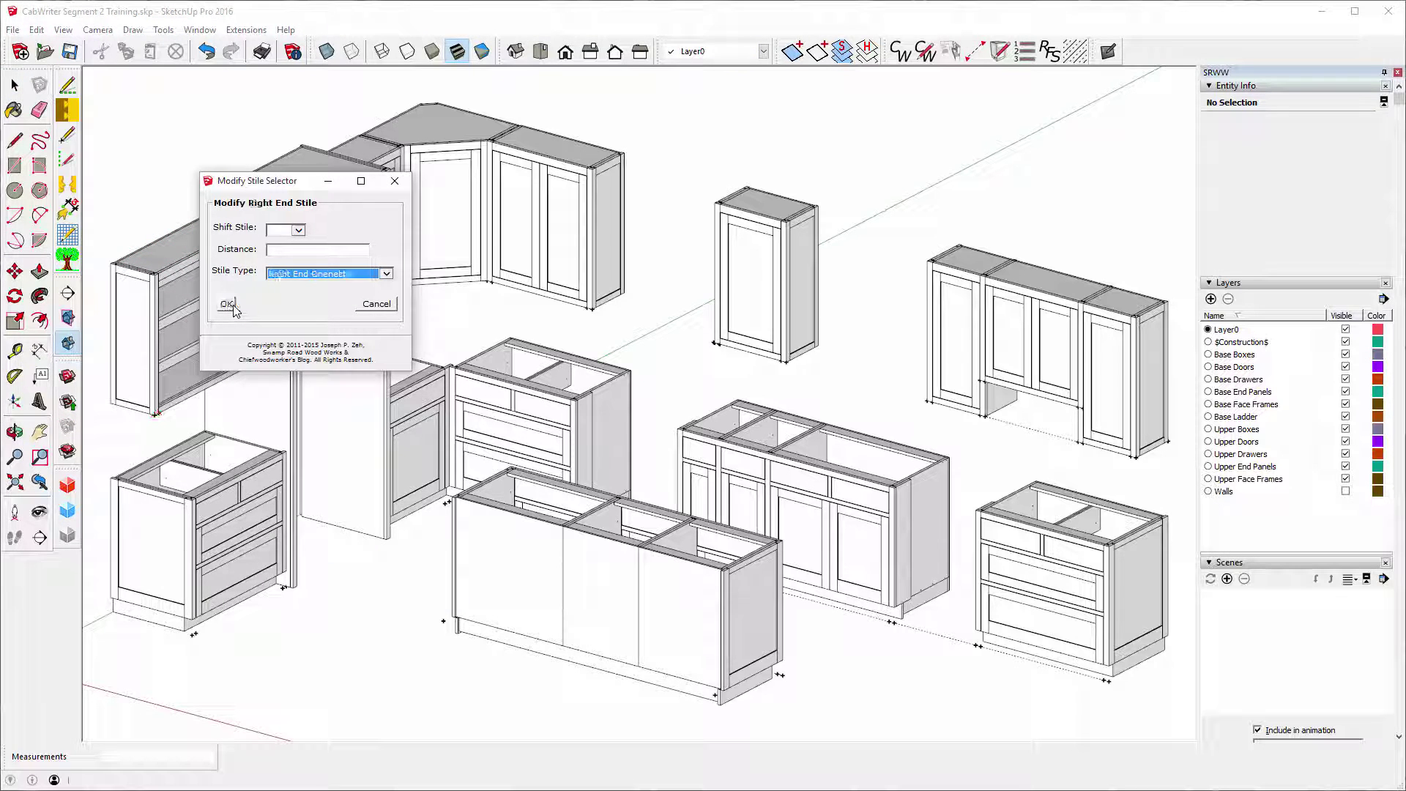
pyautogui.click(228, 304)
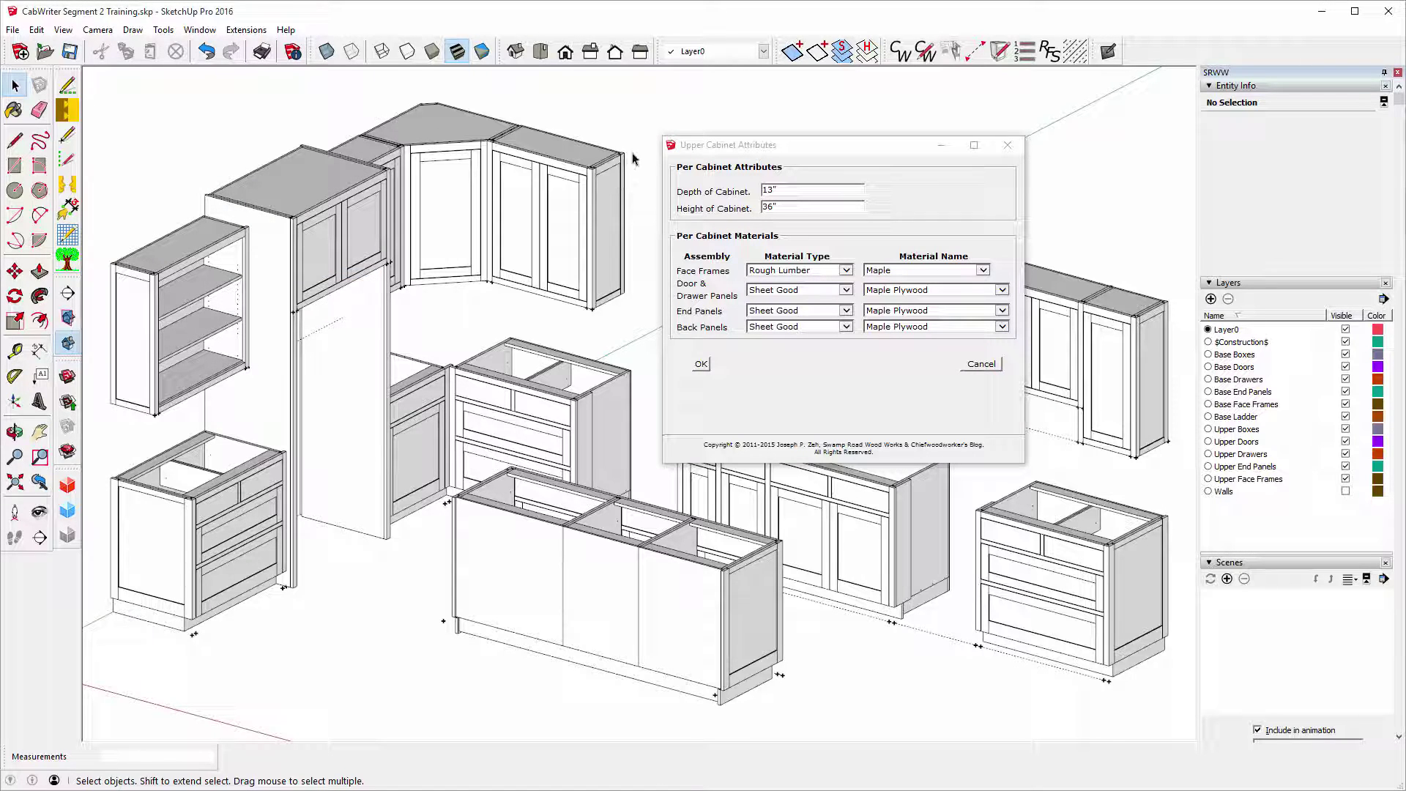
pyautogui.doubleClick(773, 206)
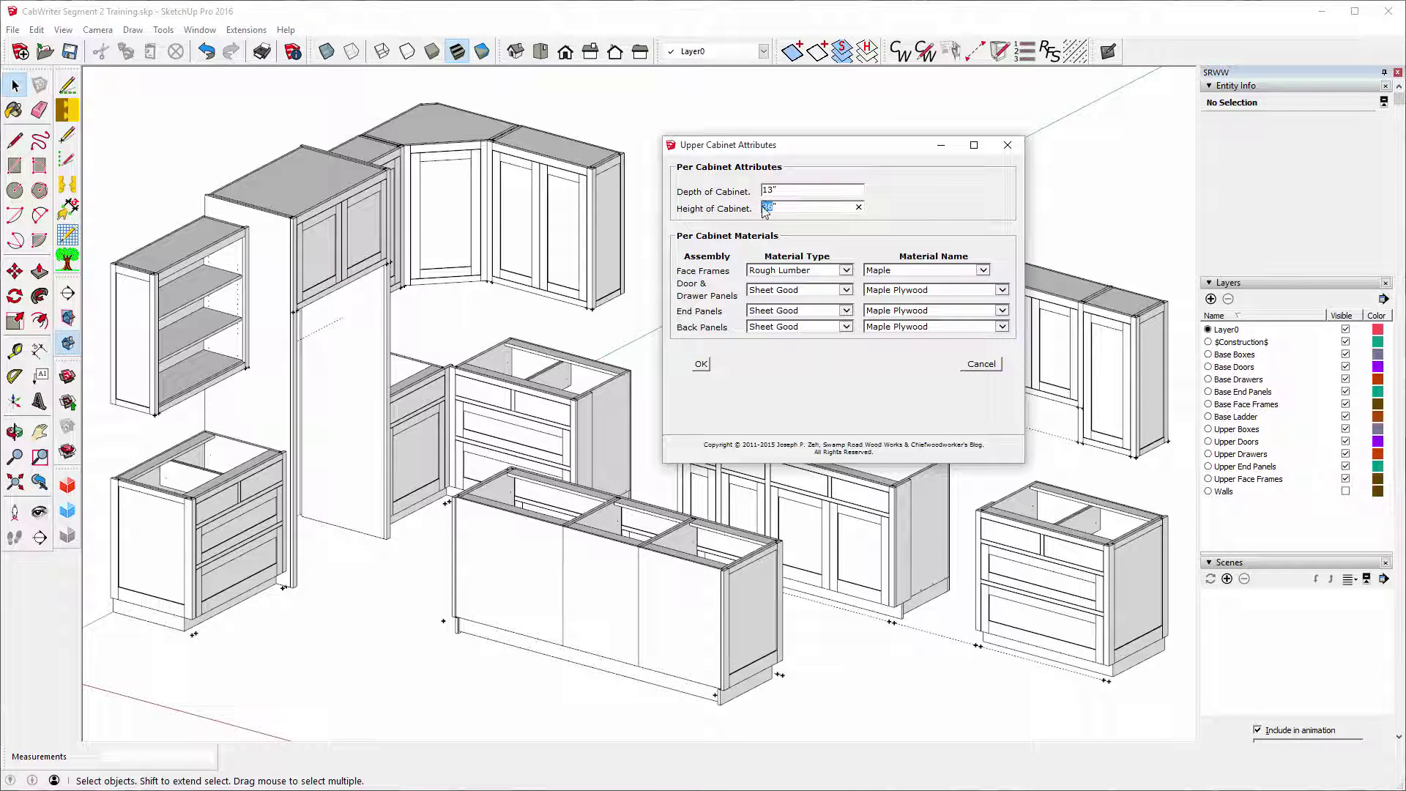
pyautogui.write('41')
pyautogui.click(701, 364)
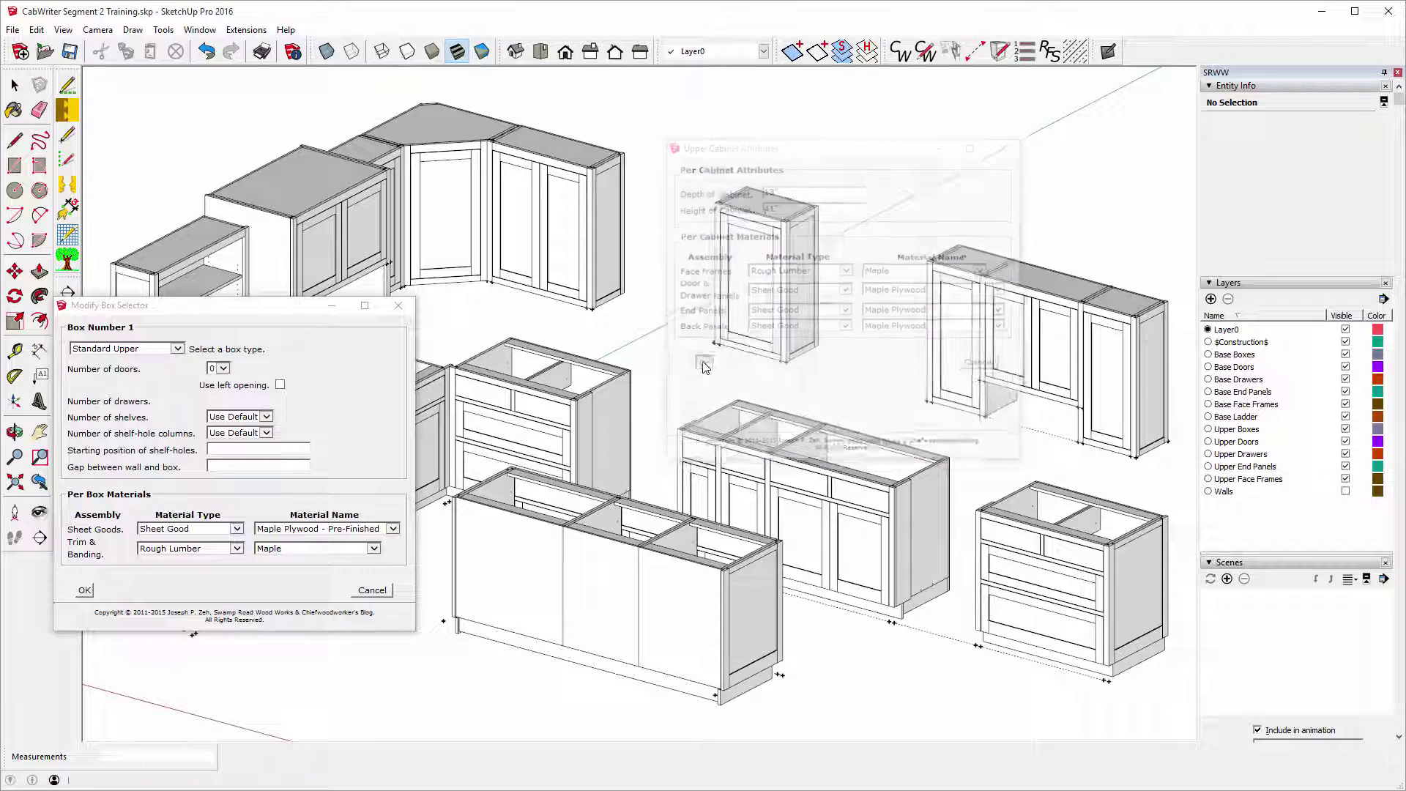
pyautogui.click(85, 590)
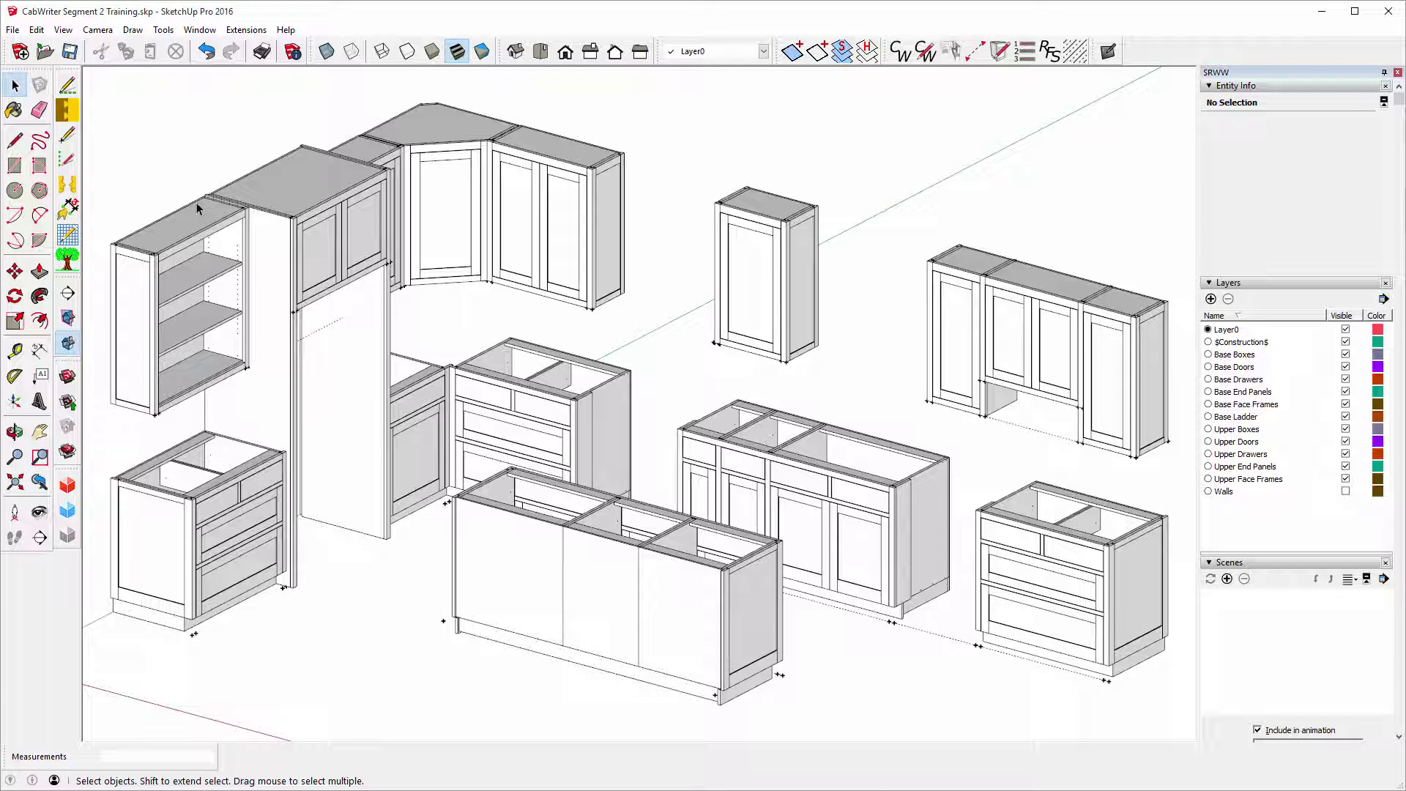
# Edit the narrow upper cabinet between the refrigerator cabinet and the corner cabinet to a height of 41", keeping its stiles and box settings.
pyautogui.rightClick(378, 153)
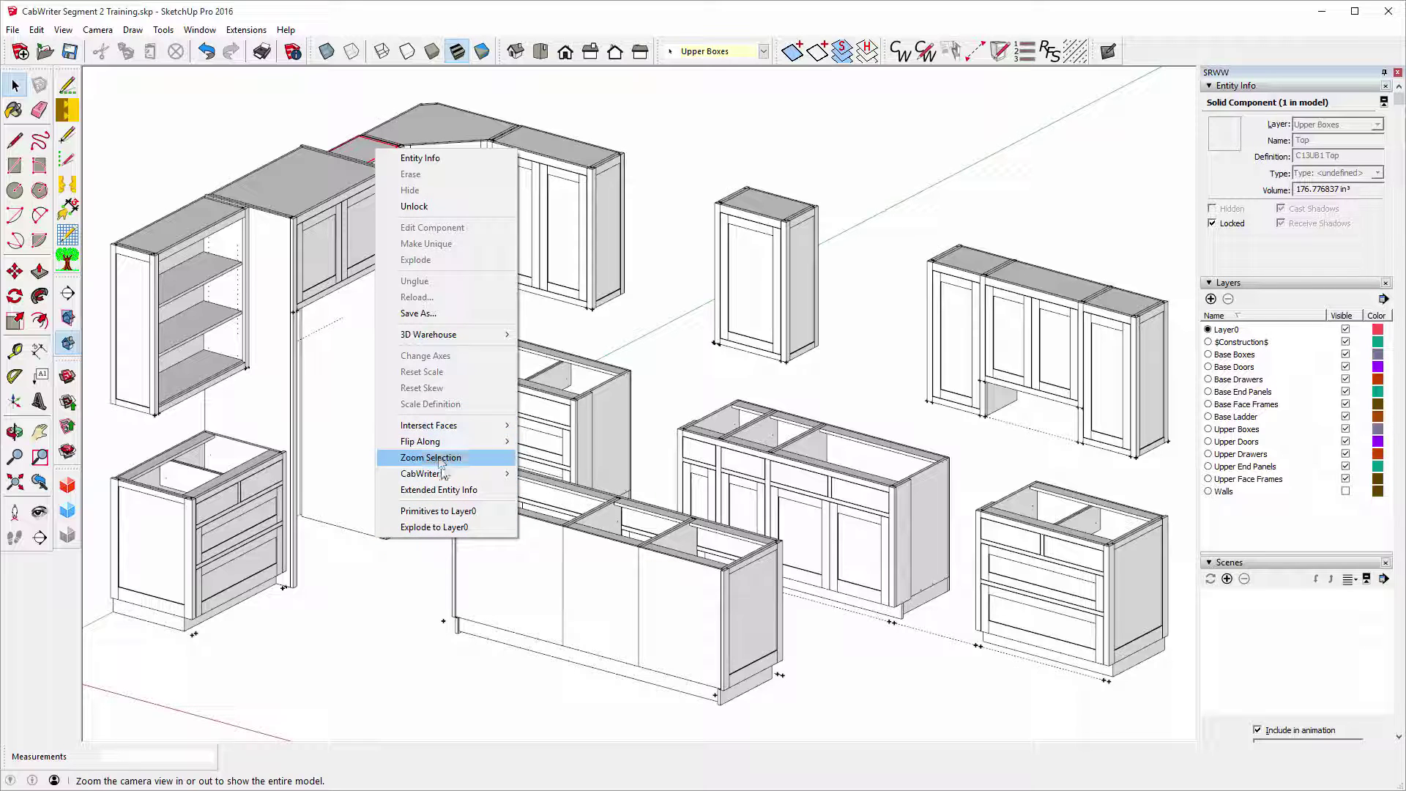
pyautogui.moveTo(498, 473)
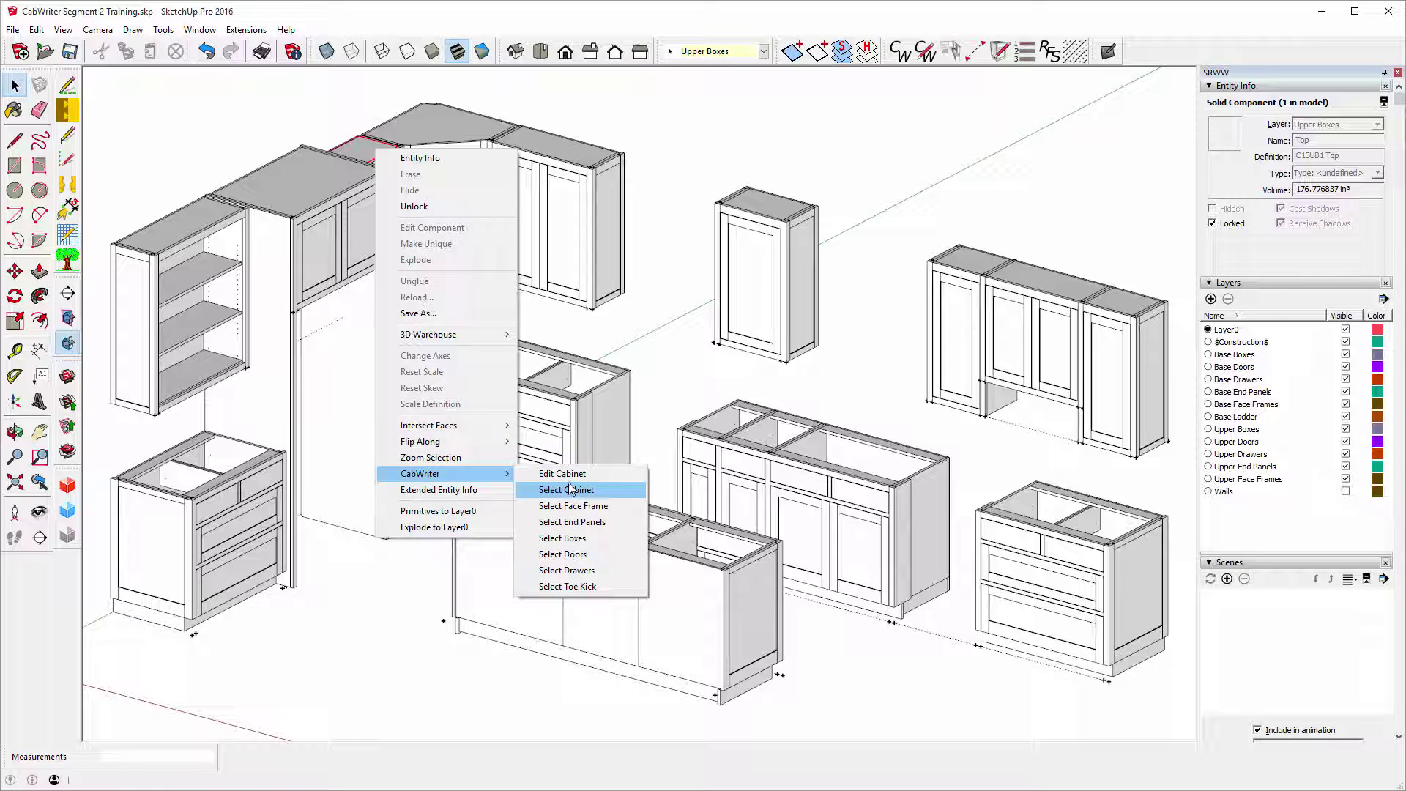
pyautogui.click(575, 473)
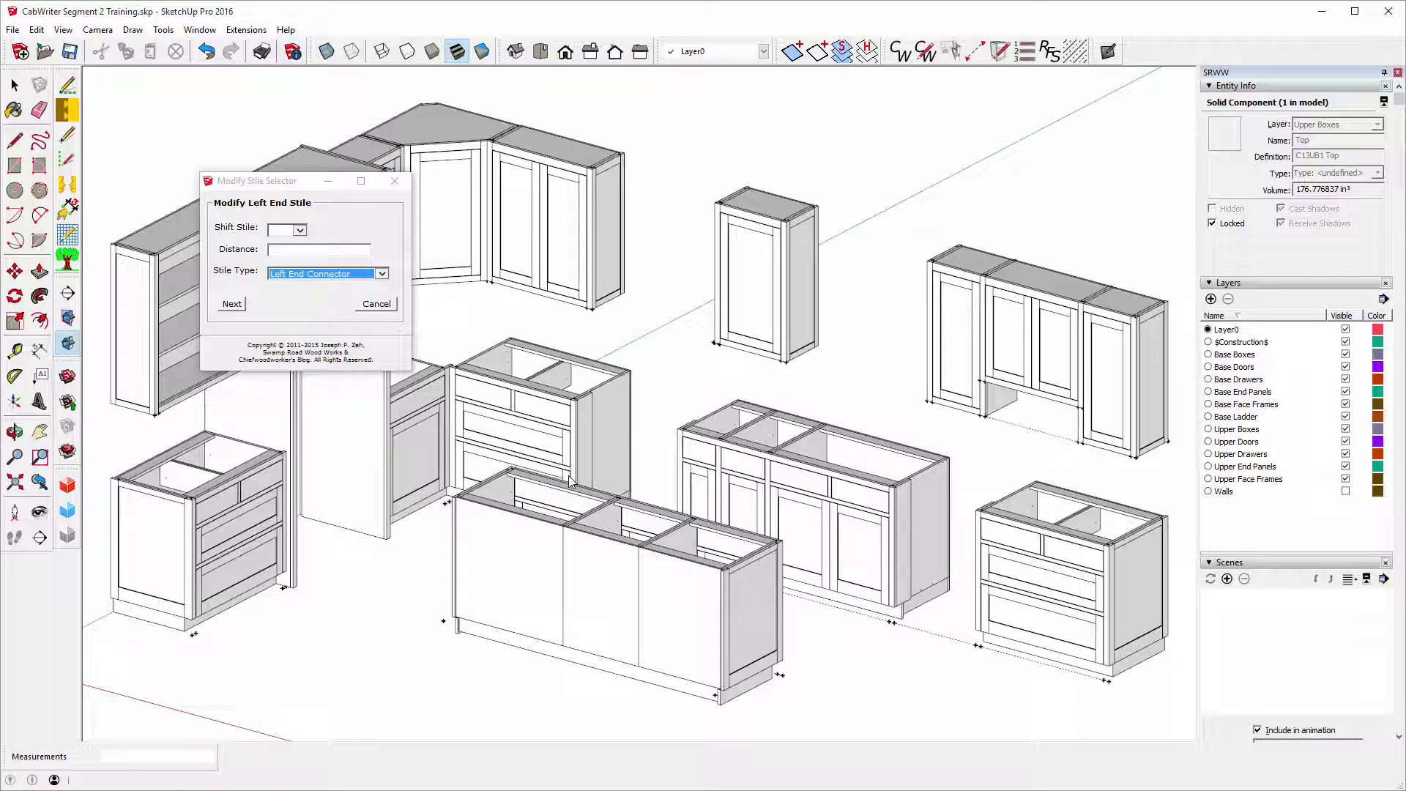
pyautogui.click(226, 304)
pyautogui.click(226, 304)
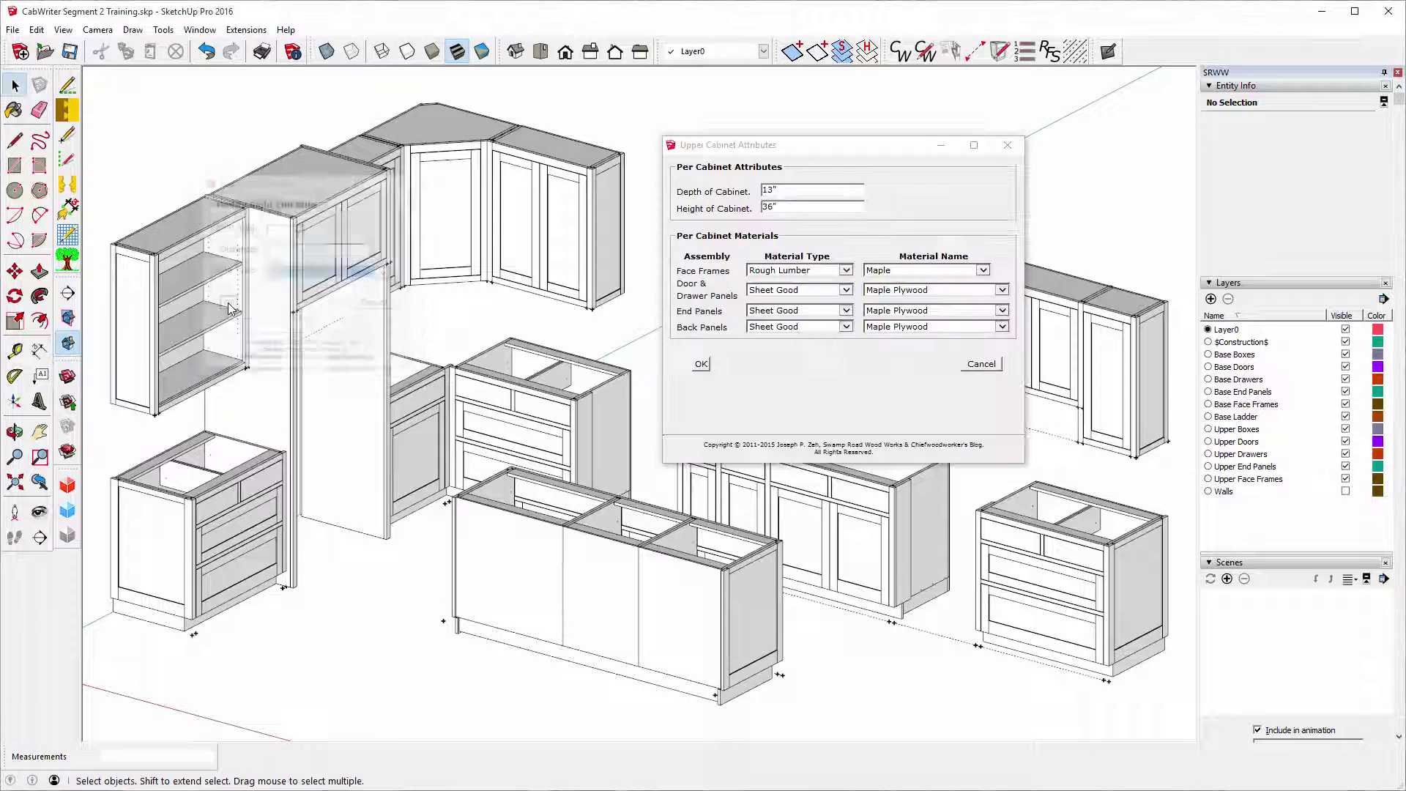
pyautogui.doubleClick(774, 209)
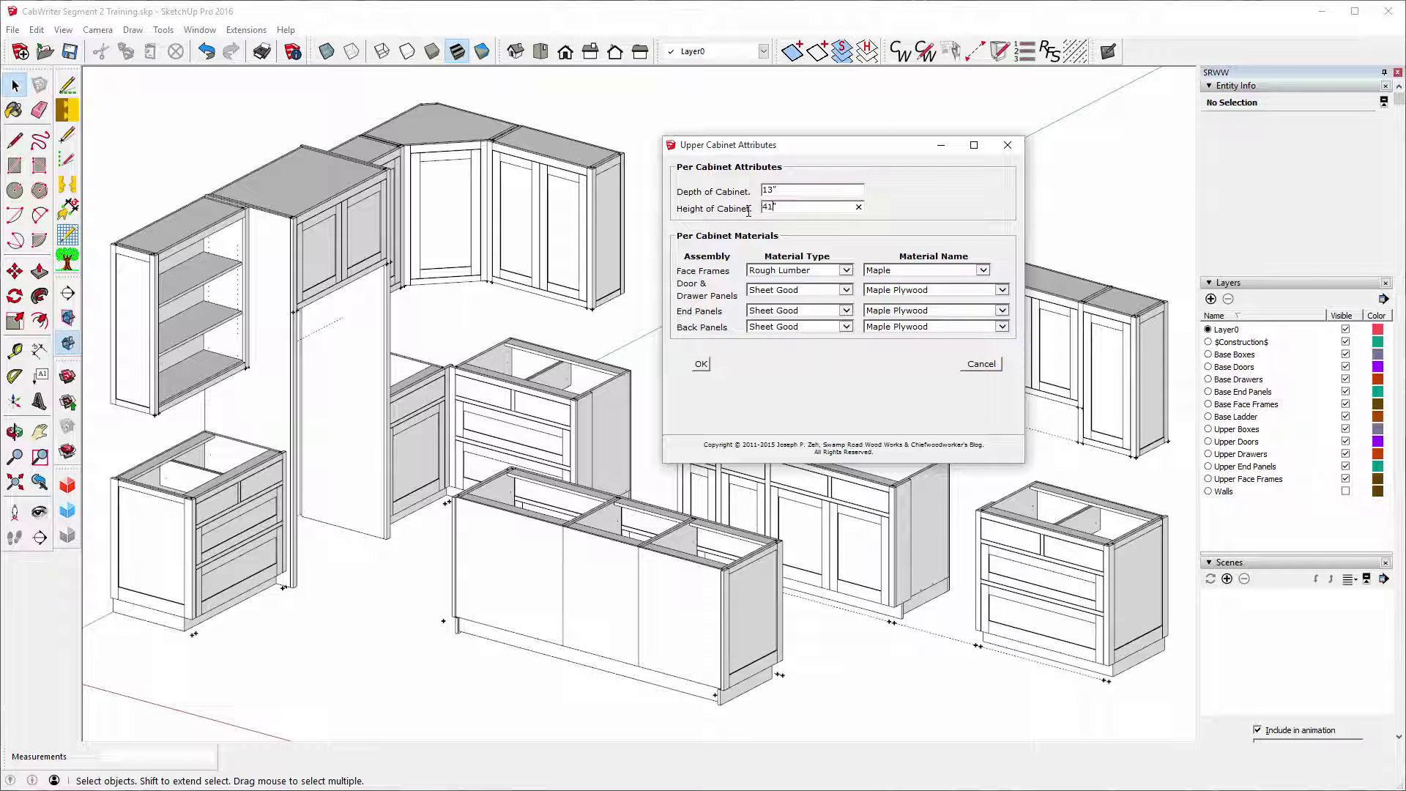
pyautogui.click(702, 364)
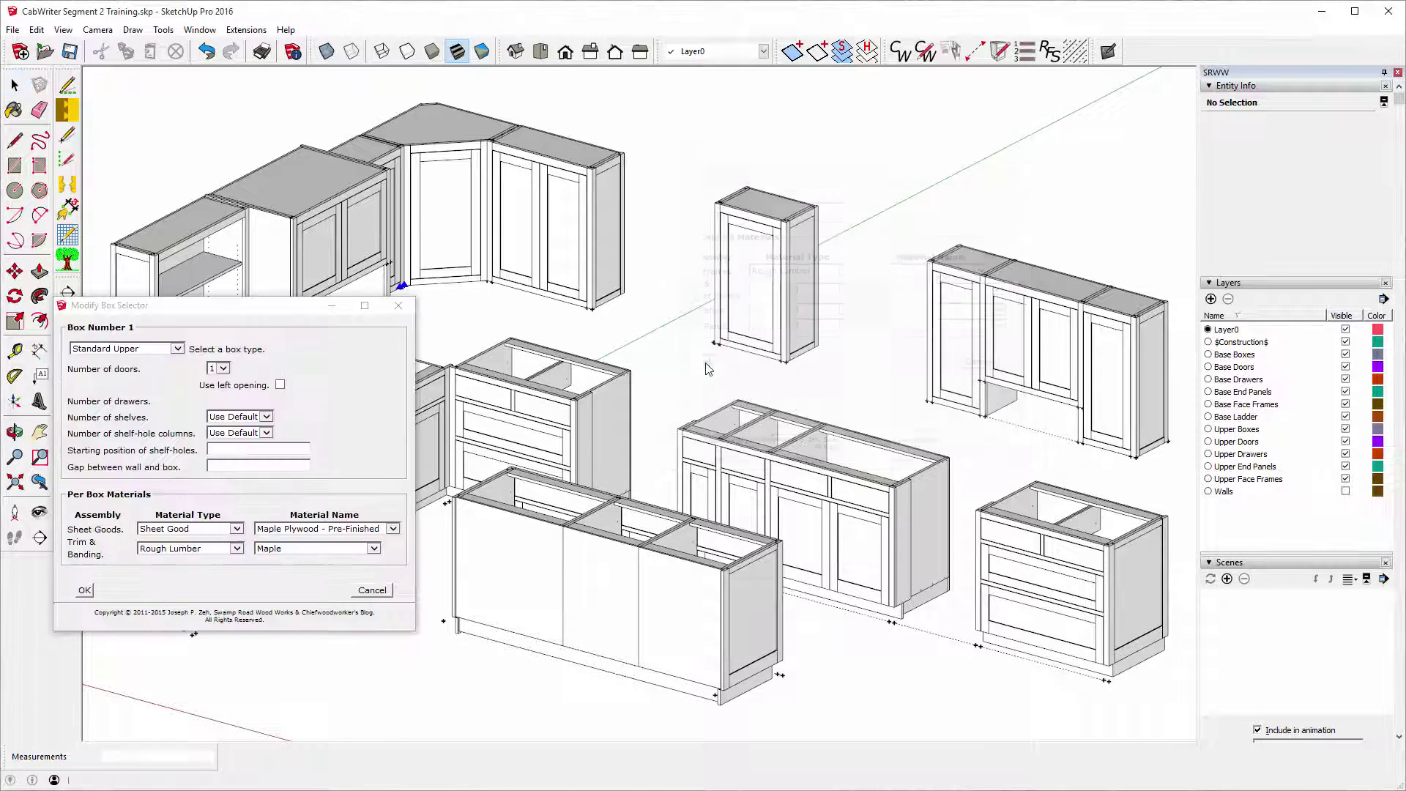
pyautogui.click(85, 591)
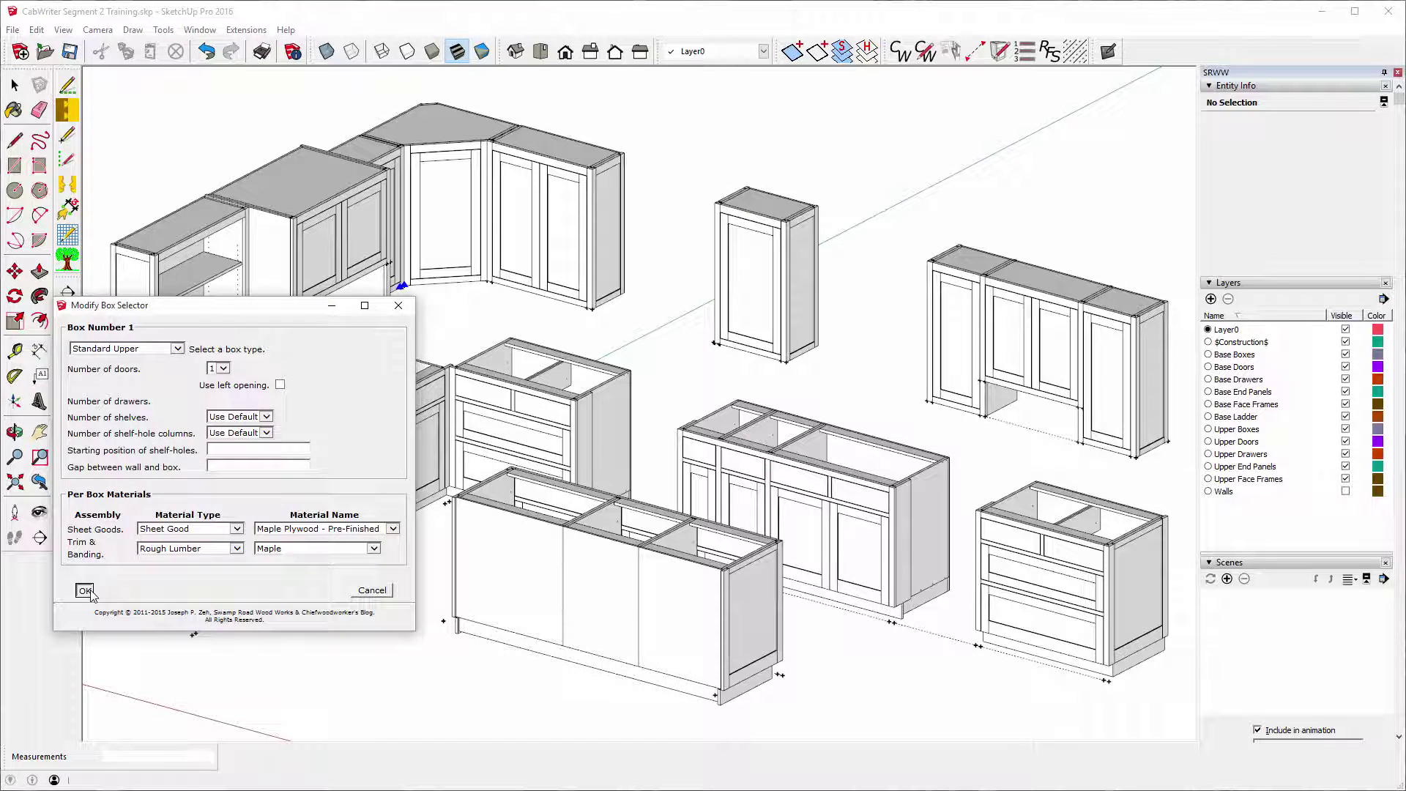
# Edit the corner upper cabinet with its adjoining two-door section to a height of 41", keeping its stiles and box settings.
pyautogui.click(474, 134)
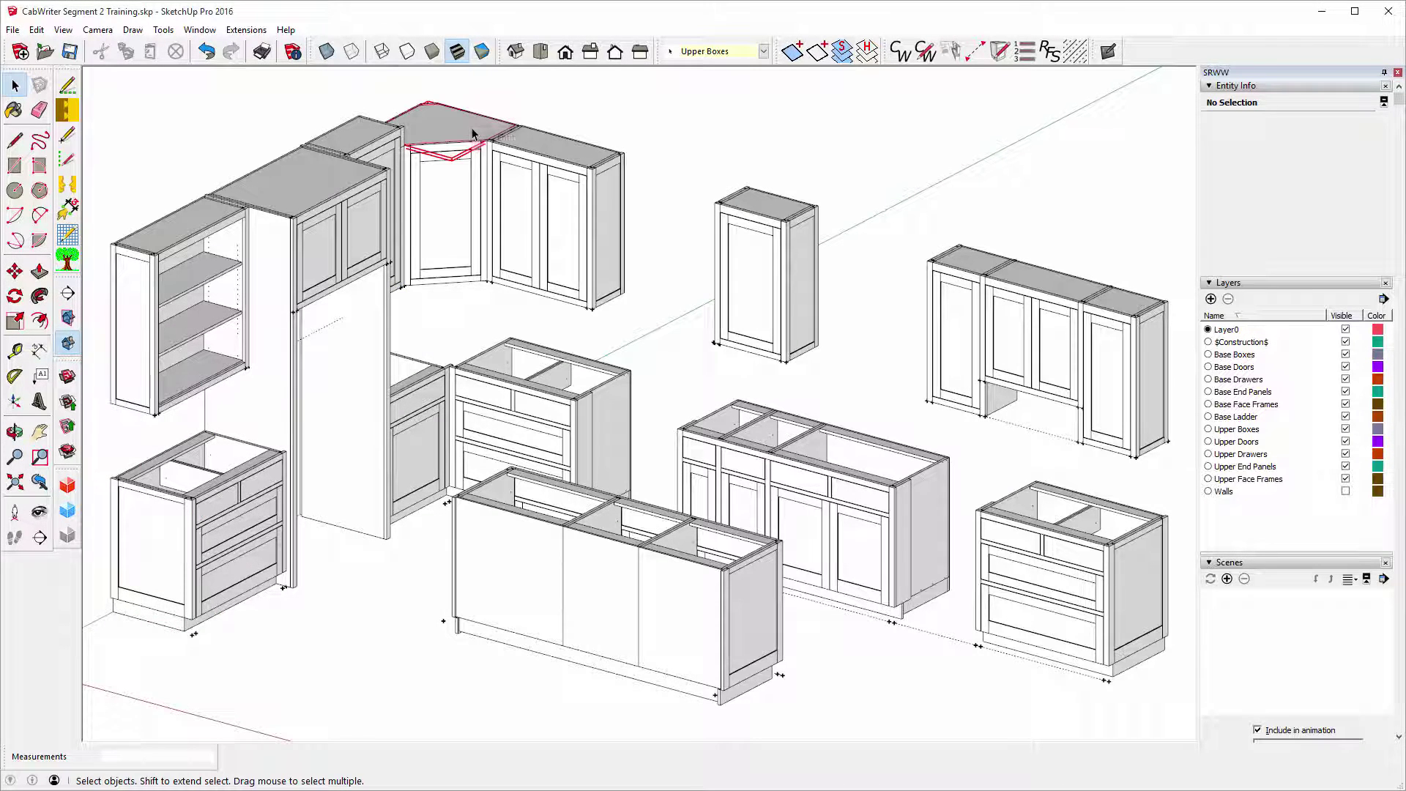
pyautogui.rightClick(474, 133)
pyautogui.moveTo(528, 452)
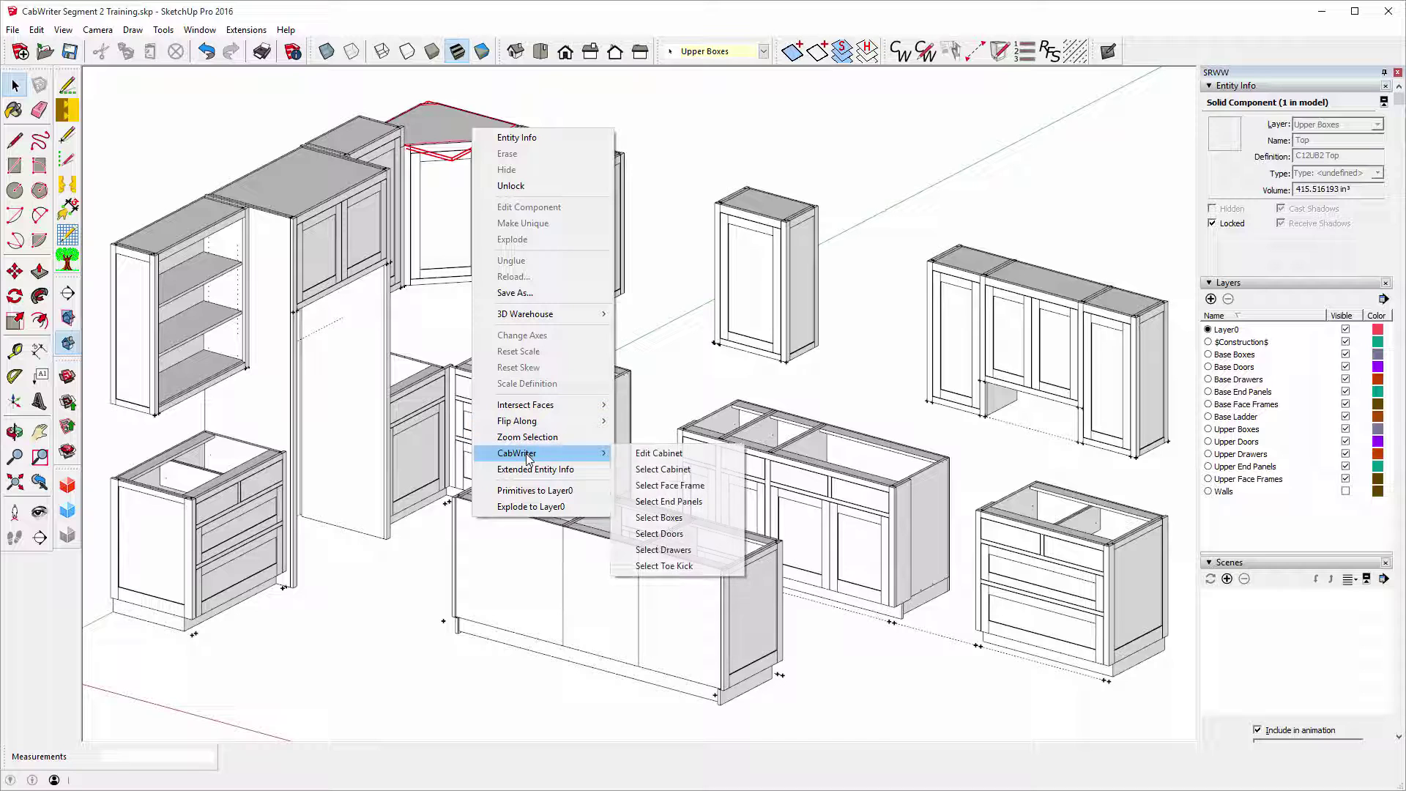
pyautogui.click(661, 454)
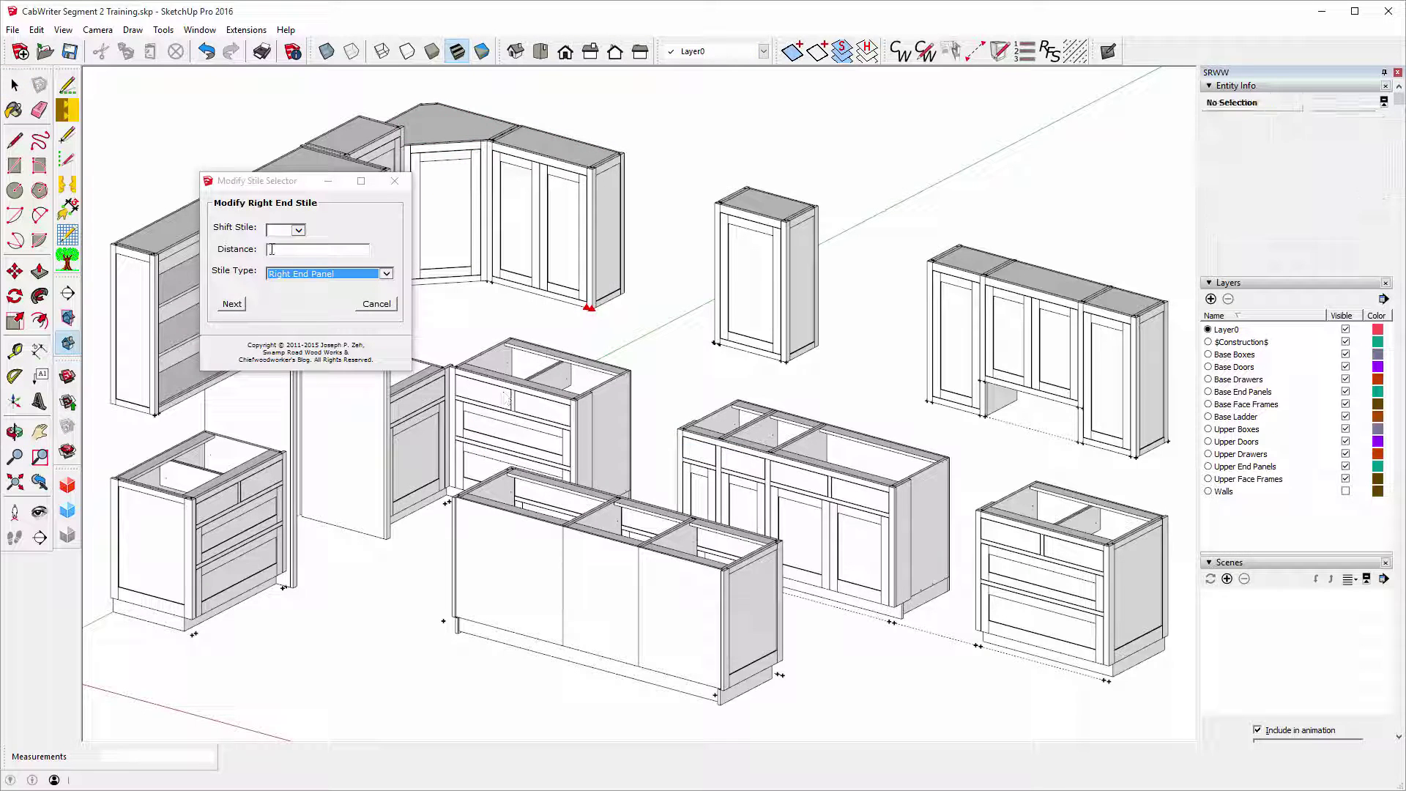
pyautogui.click(231, 303)
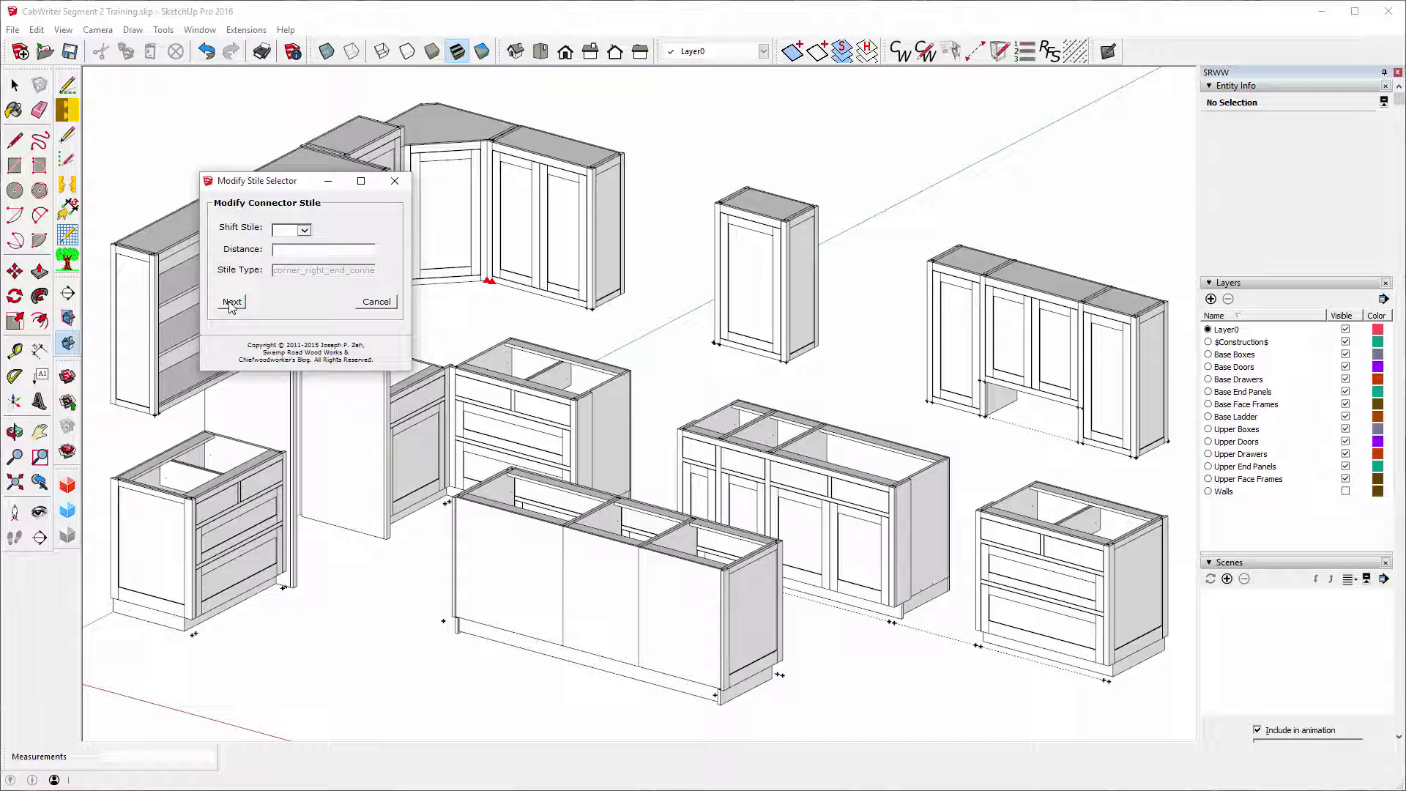
pyautogui.click(231, 303)
pyautogui.click(227, 304)
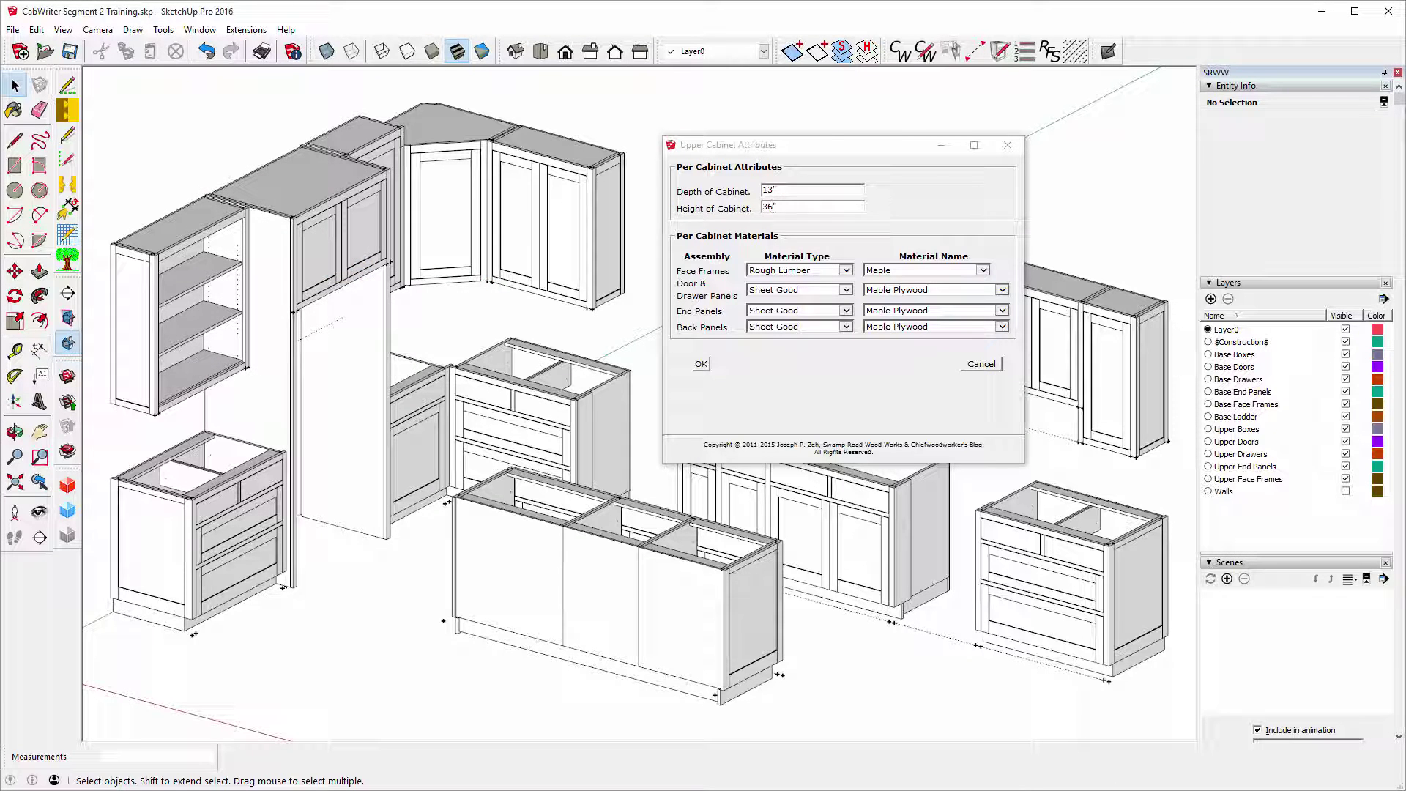
pyautogui.moveTo(771, 208); pyautogui.dragTo(747, 210)
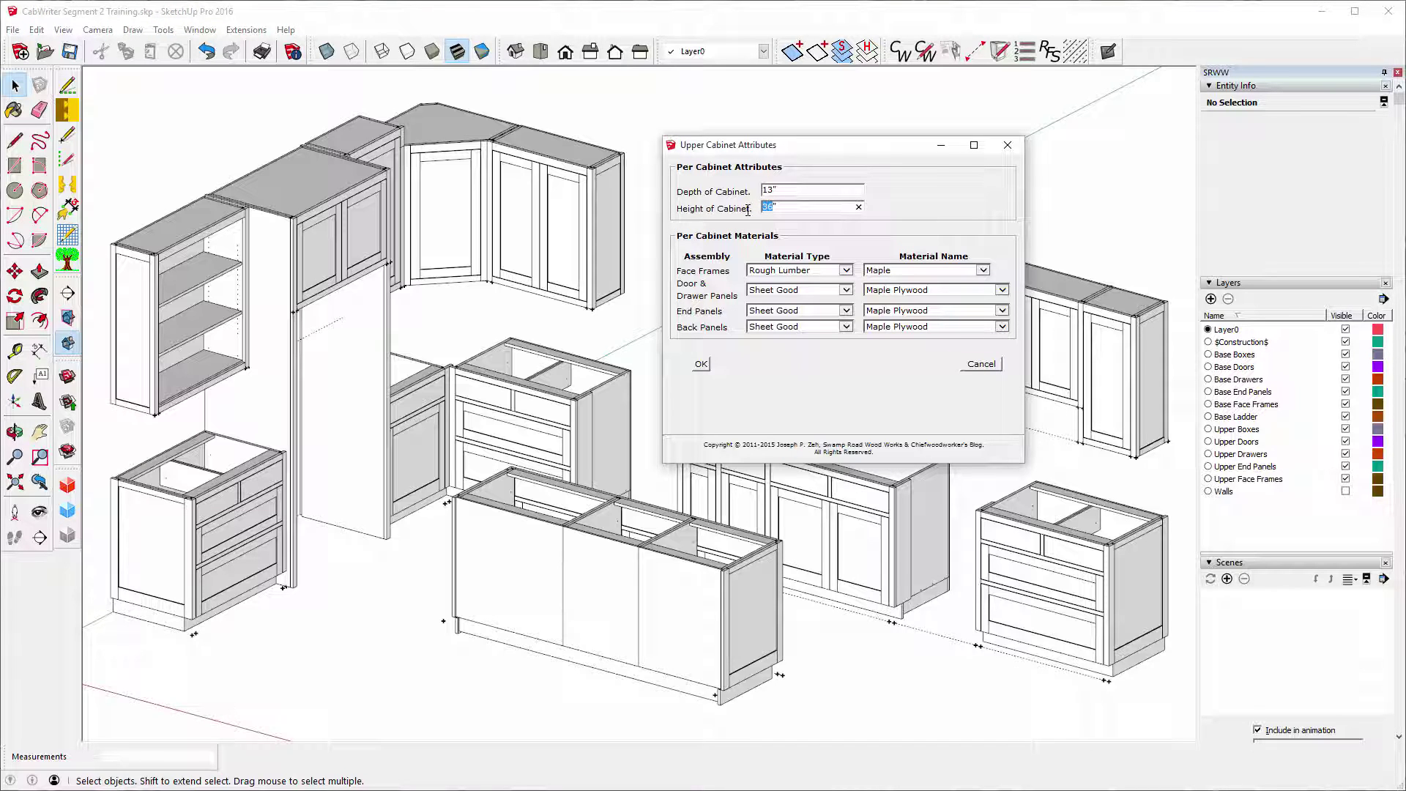
pyautogui.write('41')
pyautogui.click(700, 364)
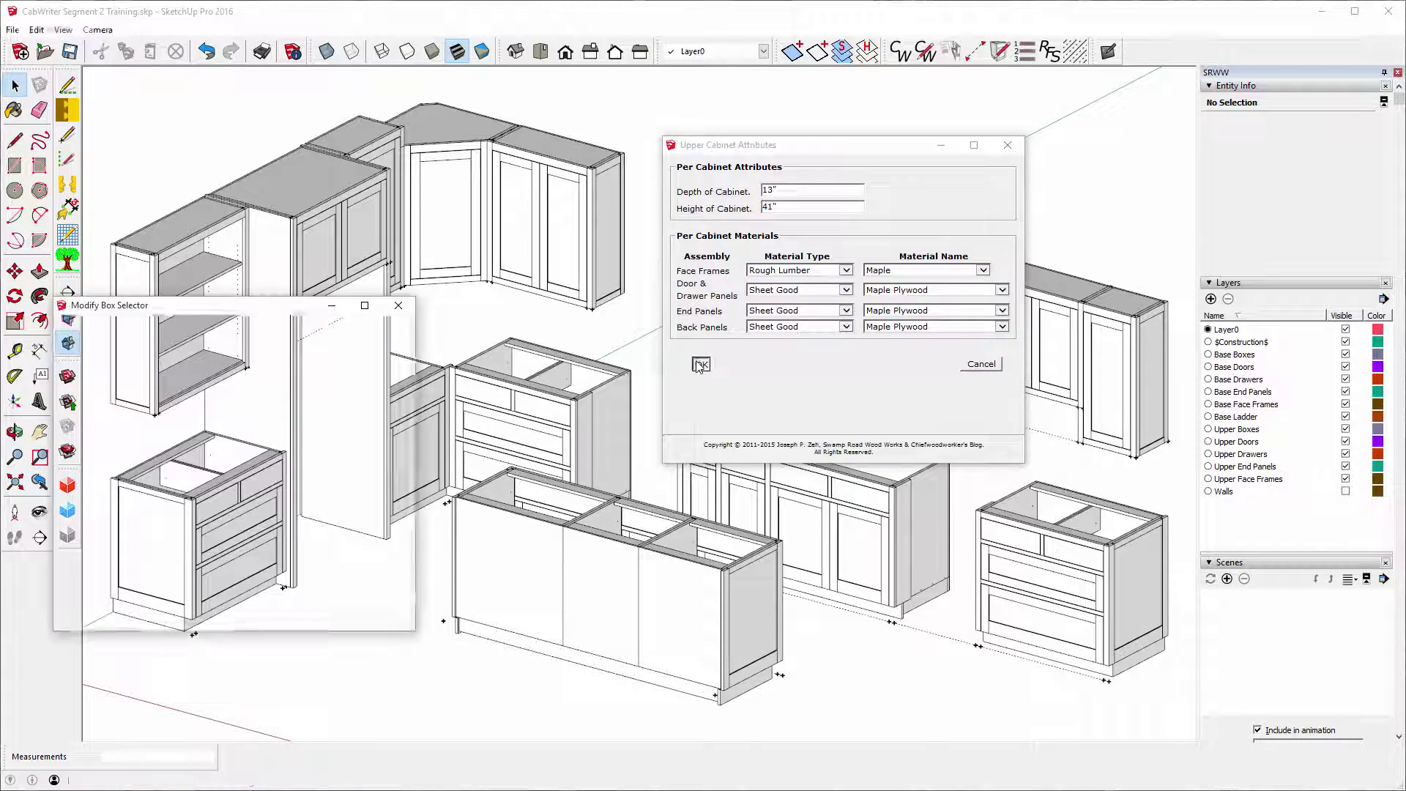
pyautogui.click(92, 590)
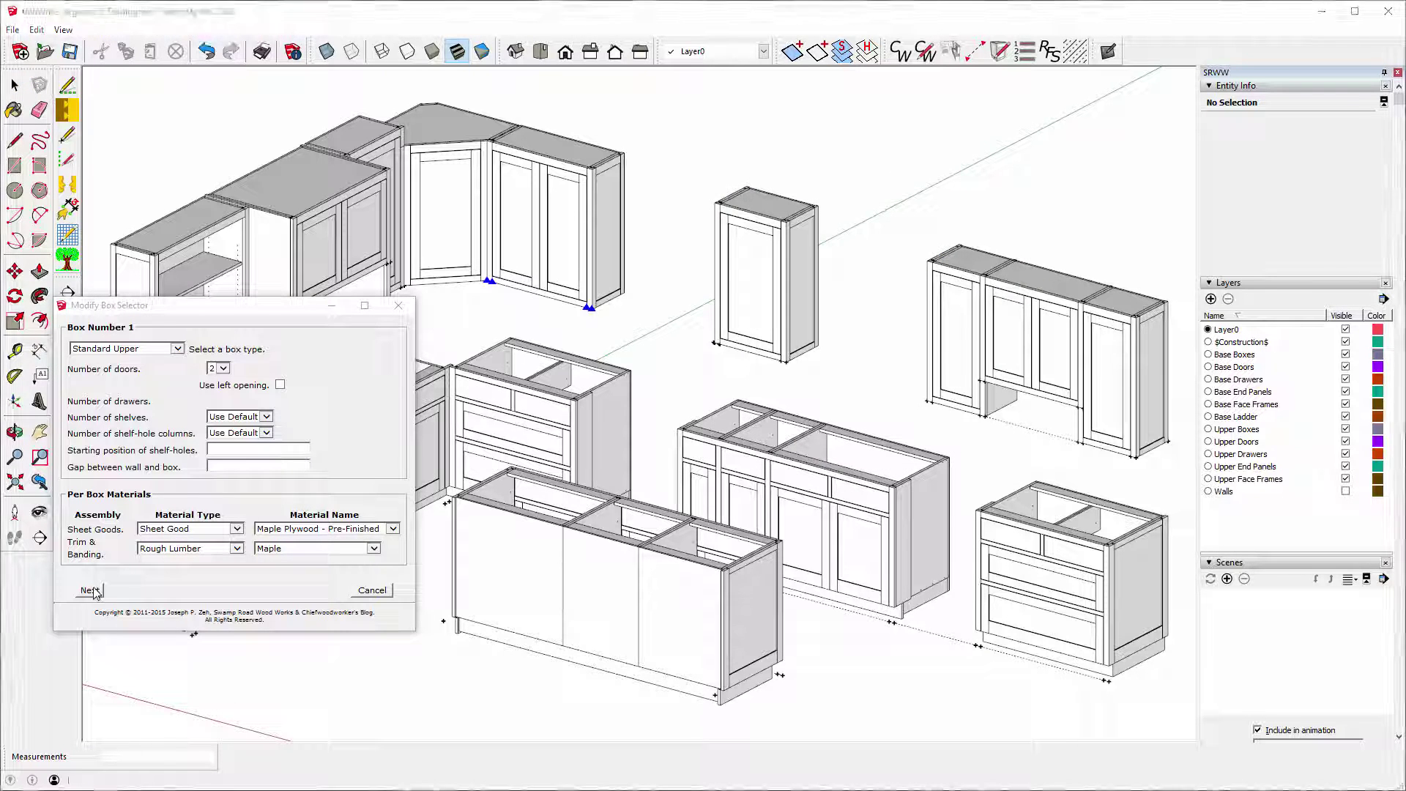
pyautogui.click(86, 590)
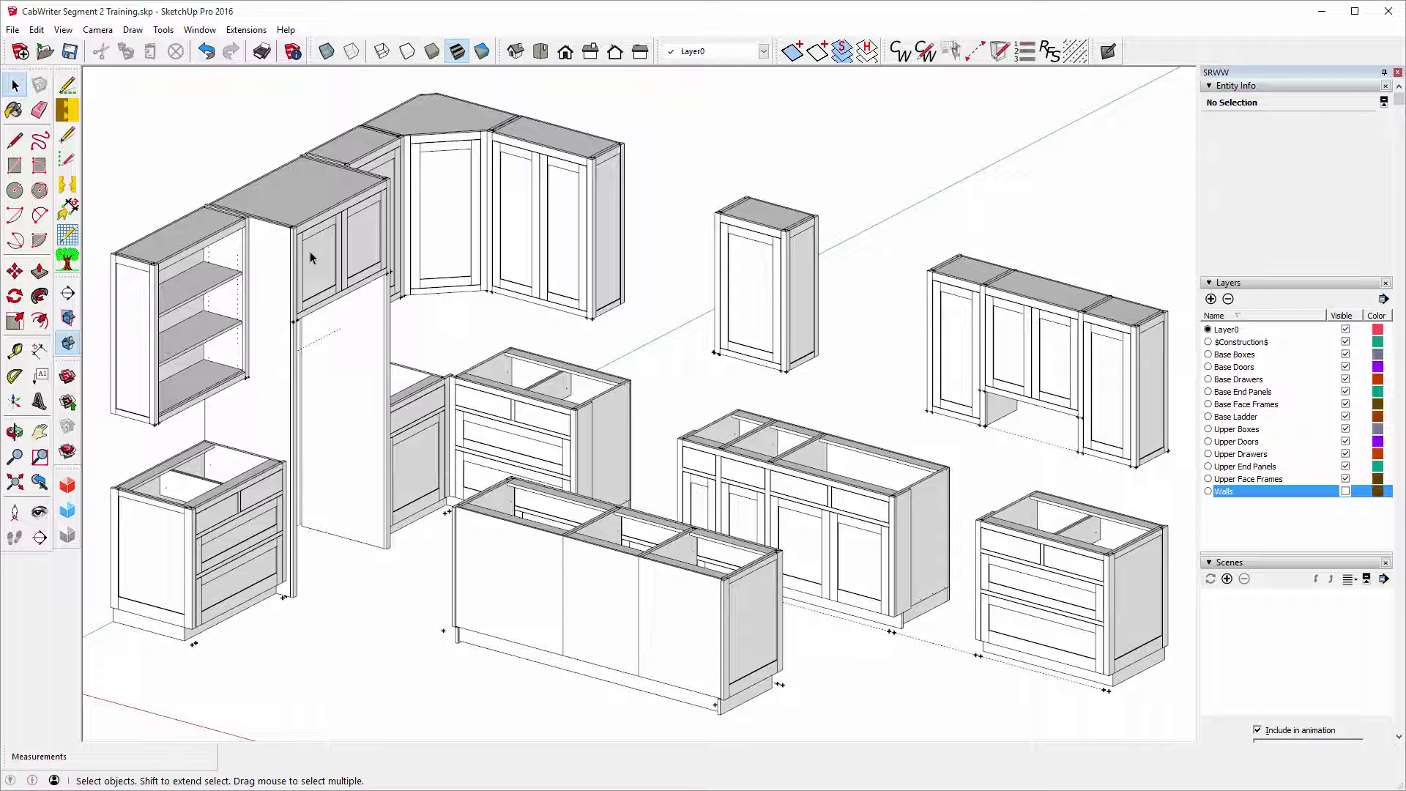
# Unlock and erase the overlapping Right End Connector stile where the narrow upper cabinet meets the corner upper cabinet.
pyautogui.click(15, 432)
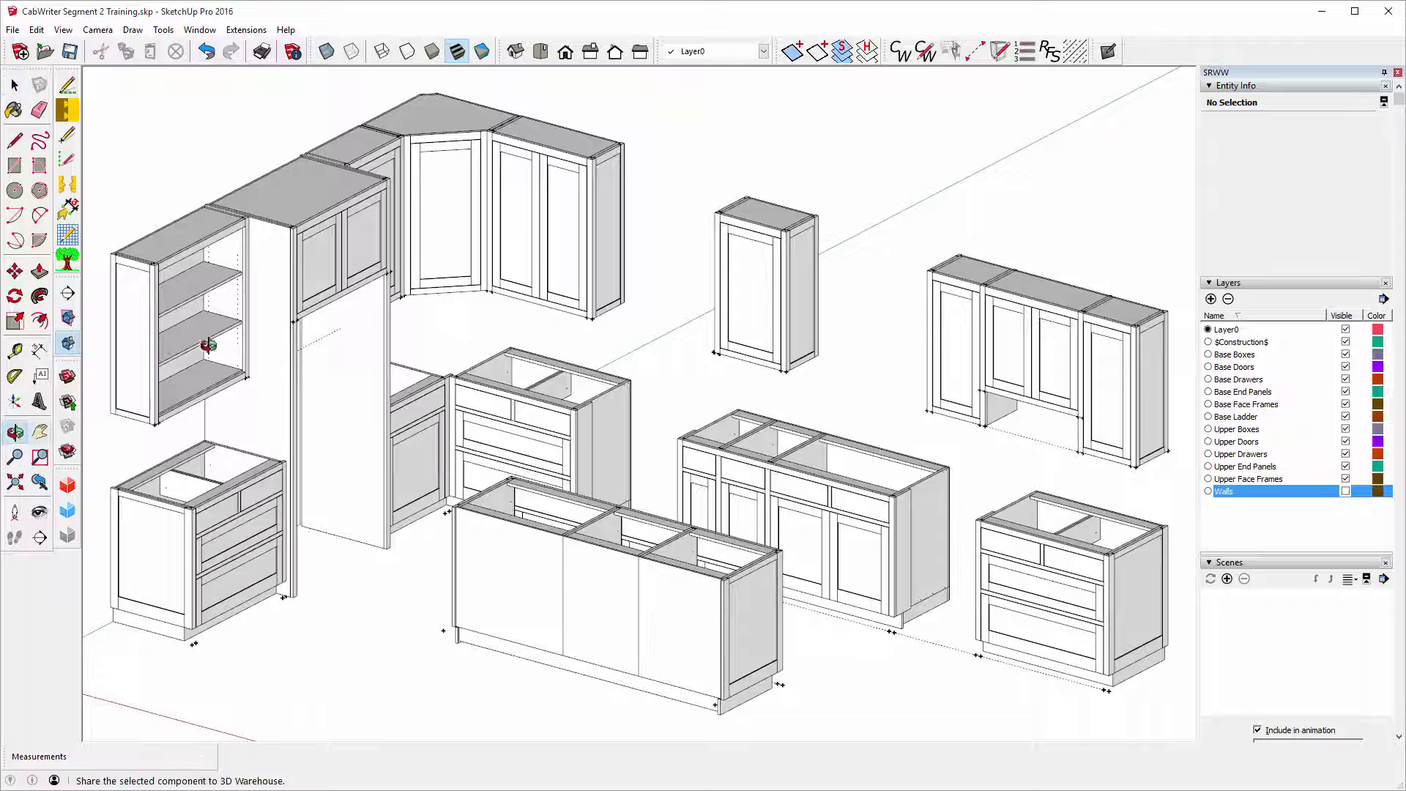
pyautogui.moveTo(508, 289); pyautogui.dragTo(213, 276)
pyautogui.scroll(4, 616, 108)
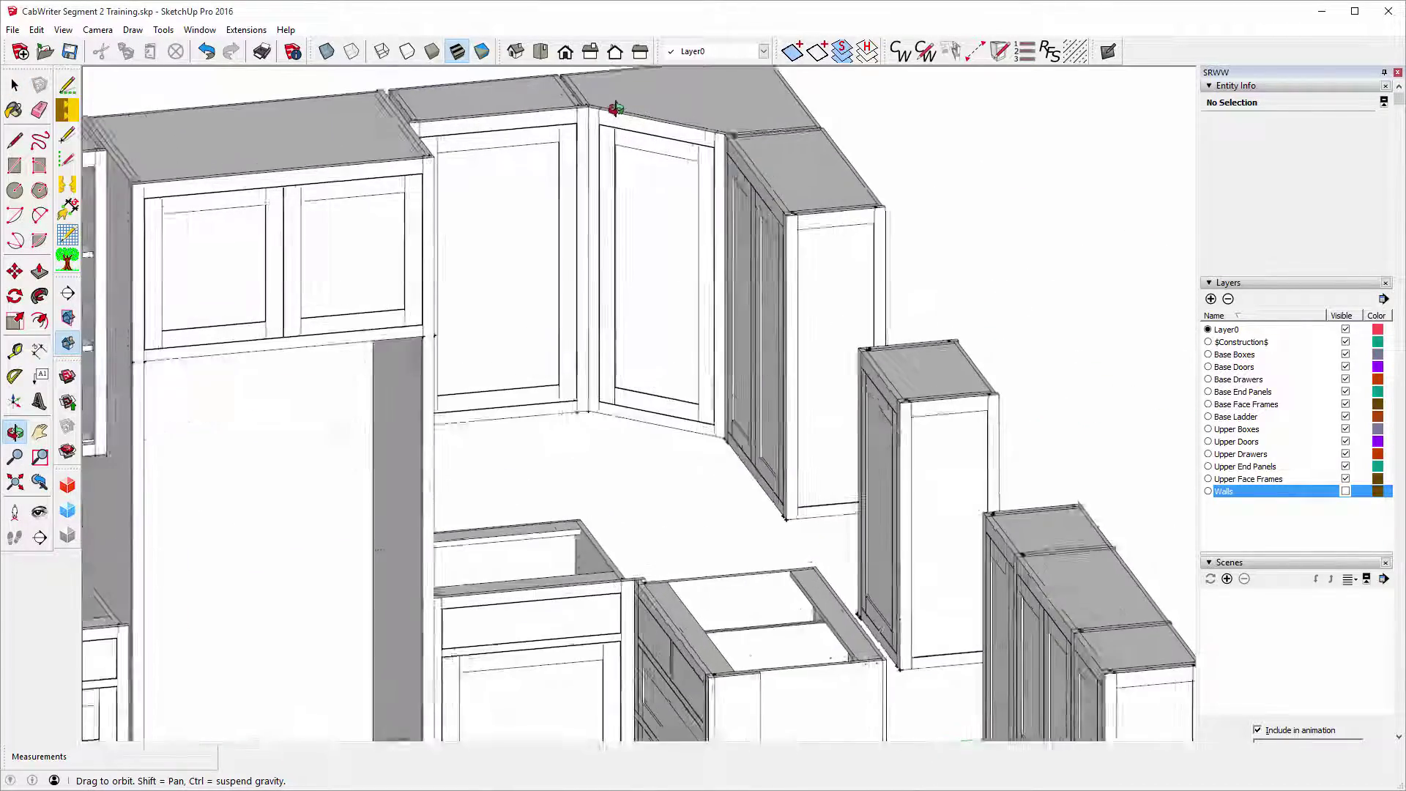
pyautogui.scroll(4, 616, 108)
pyautogui.scroll(-1, 374, 320)
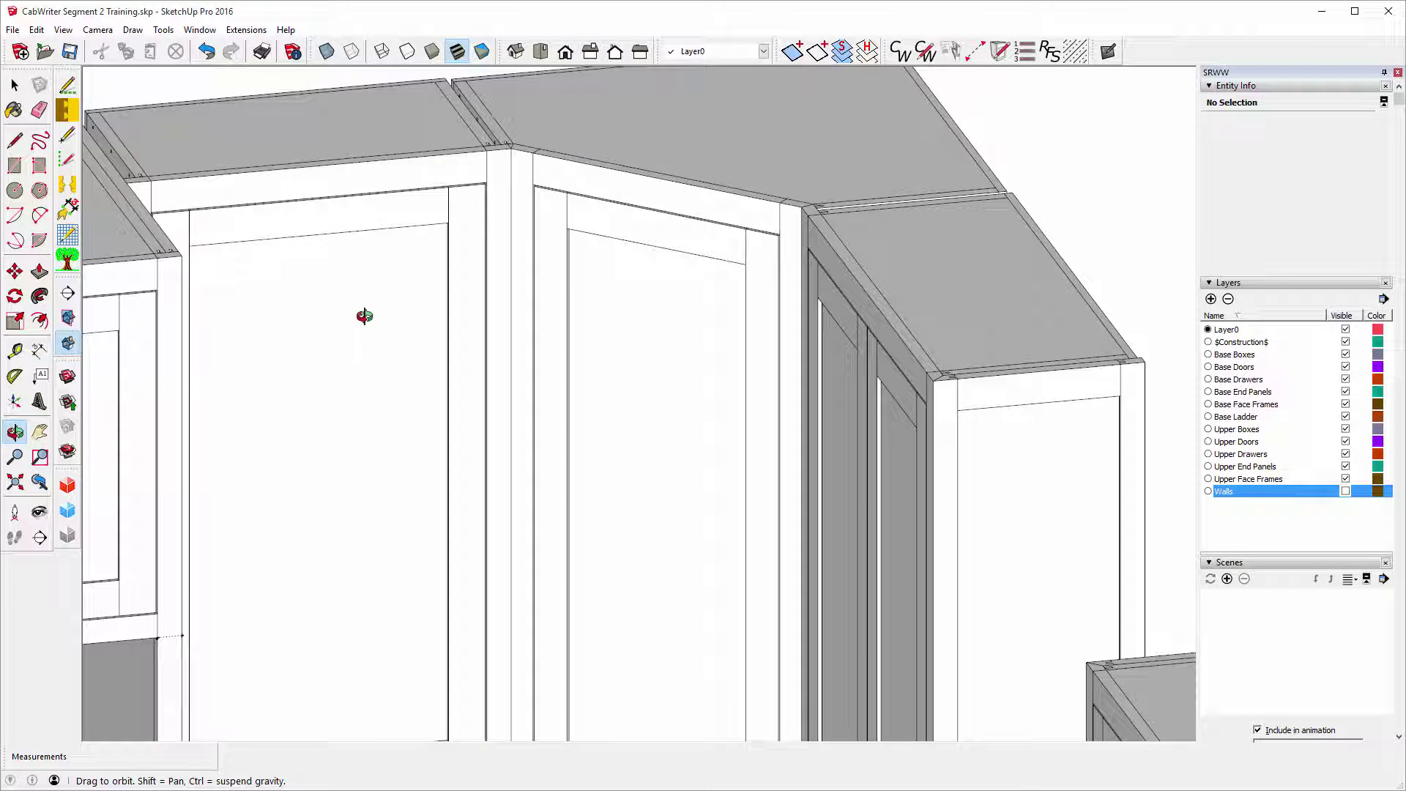
pyautogui.scroll(2, 408, 110)
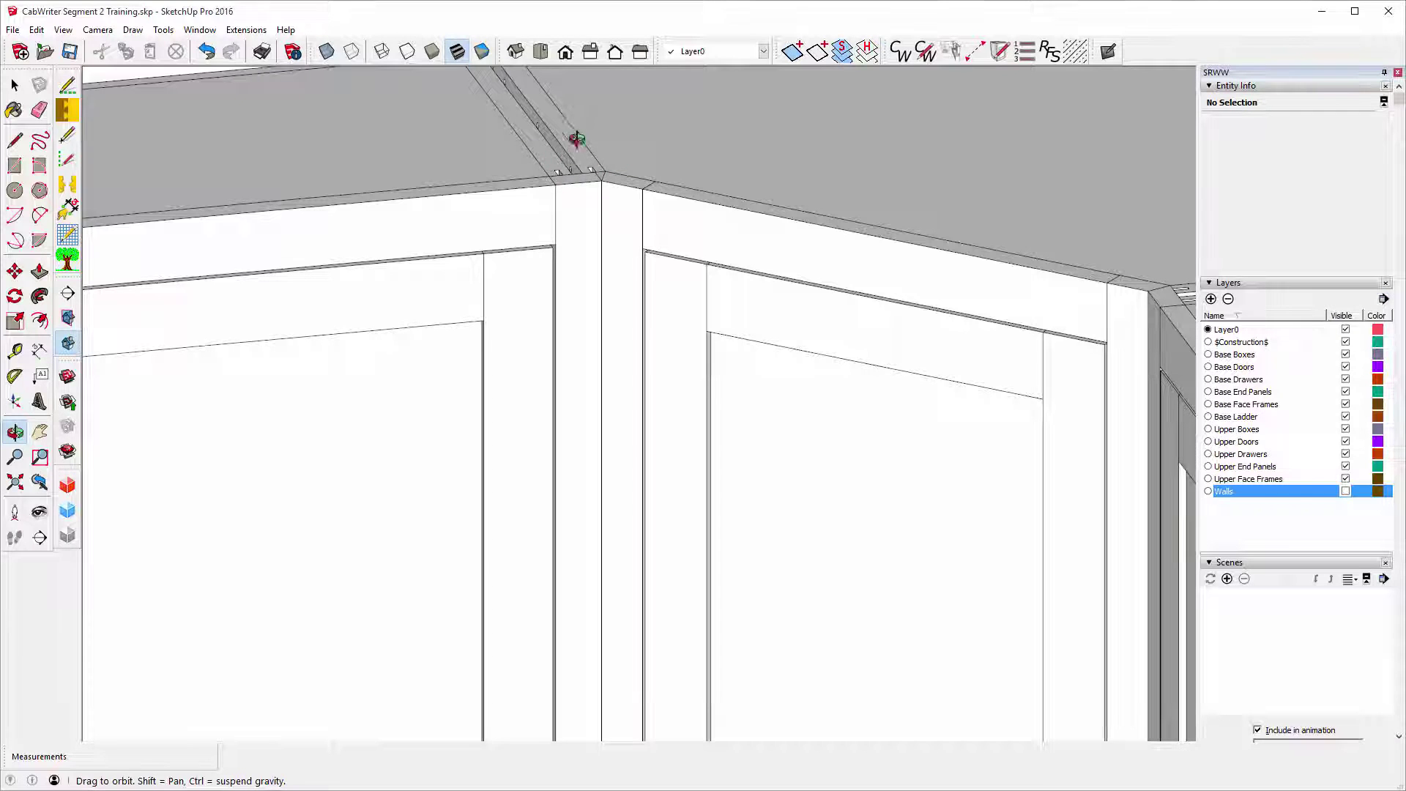
pyautogui.scroll(3, 576, 135)
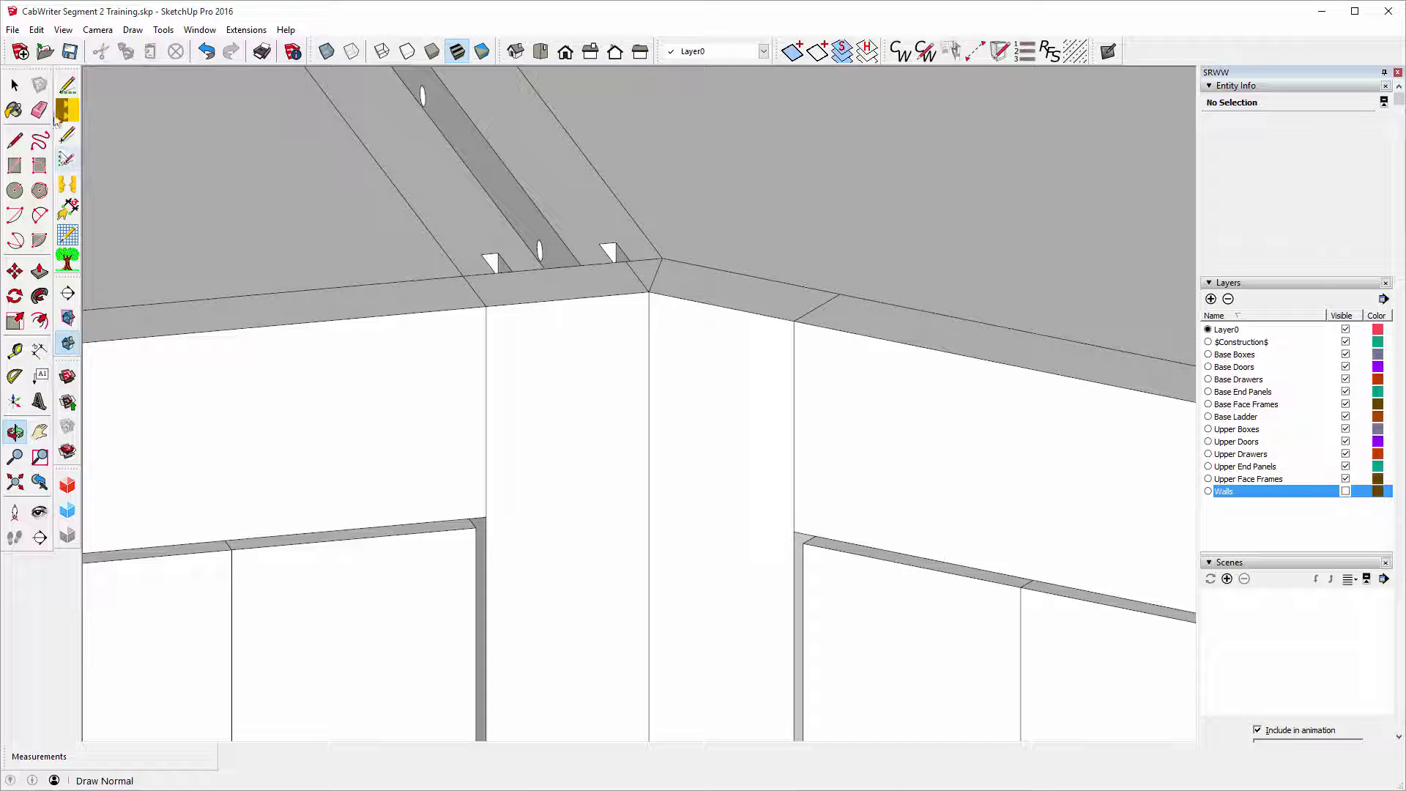
pyautogui.click(15, 86)
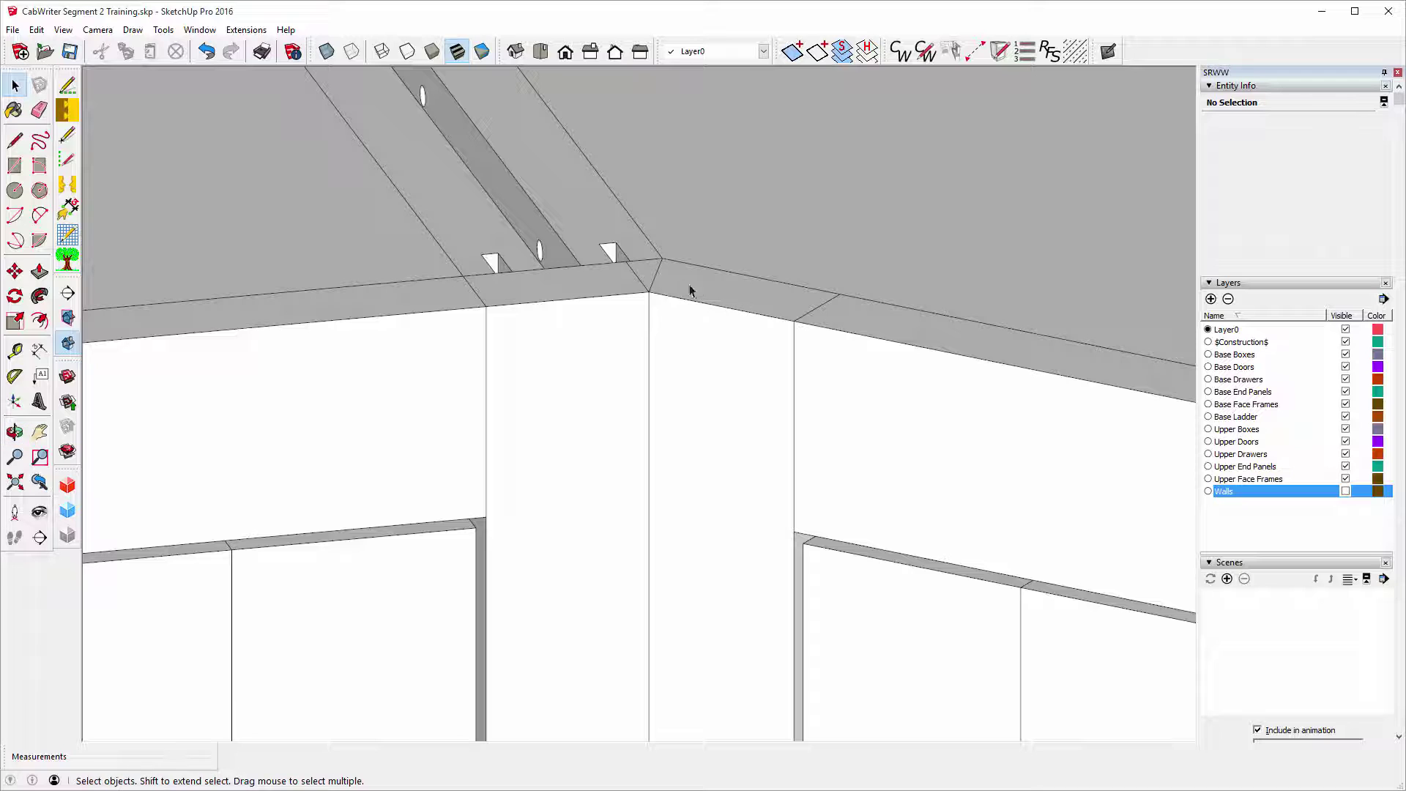
pyautogui.click(647, 277)
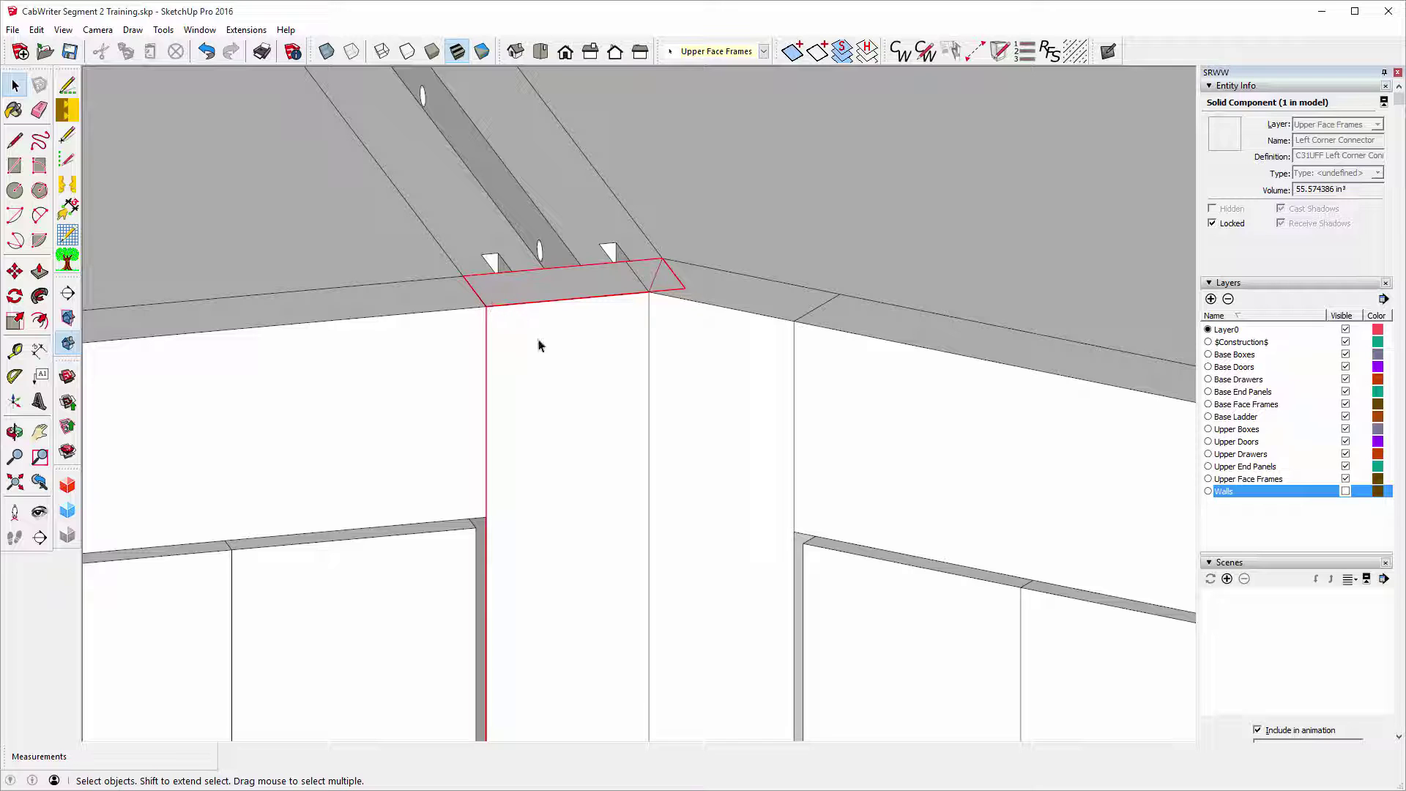
pyautogui.click(568, 292)
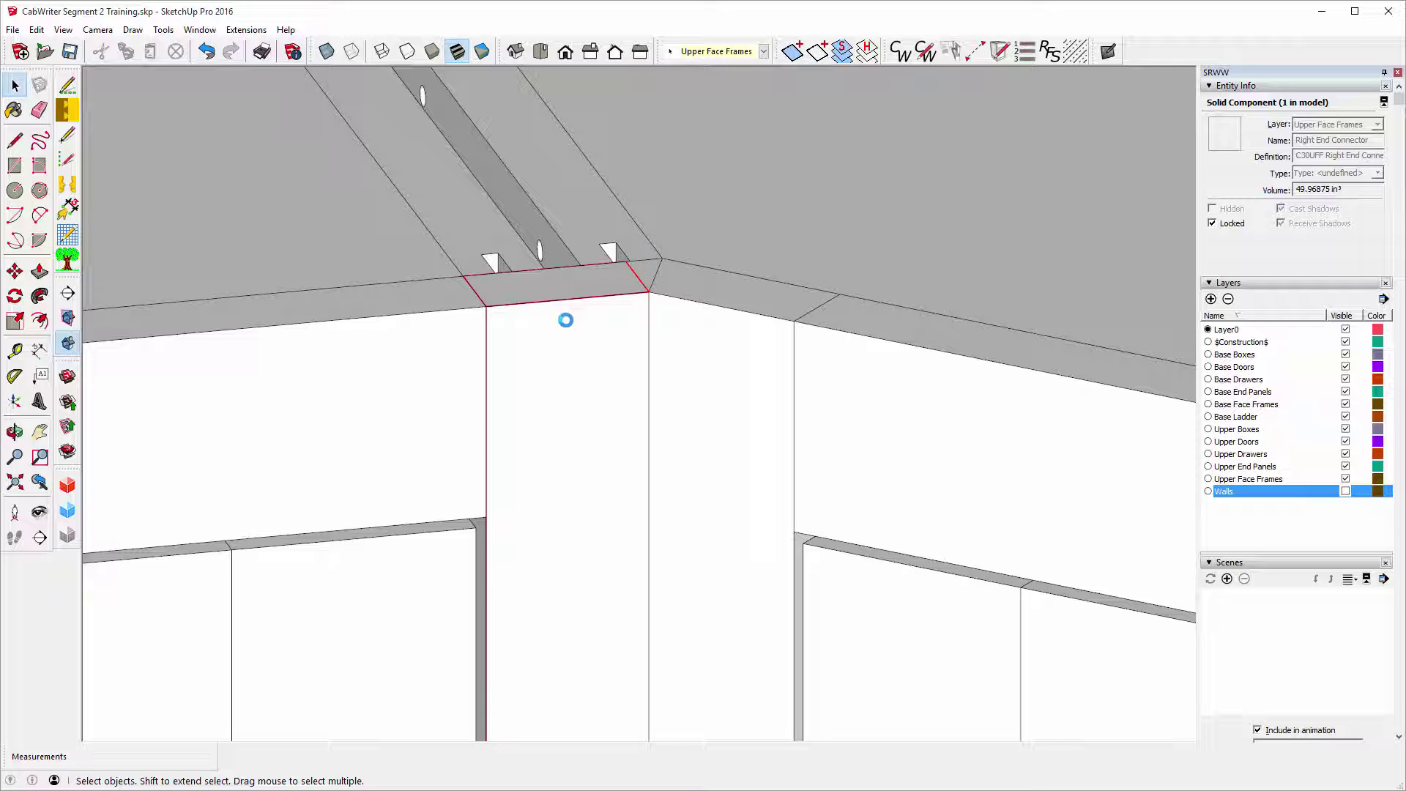
pyautogui.scroll(-1, 575, 315)
pyautogui.scroll(-3, 578, 326)
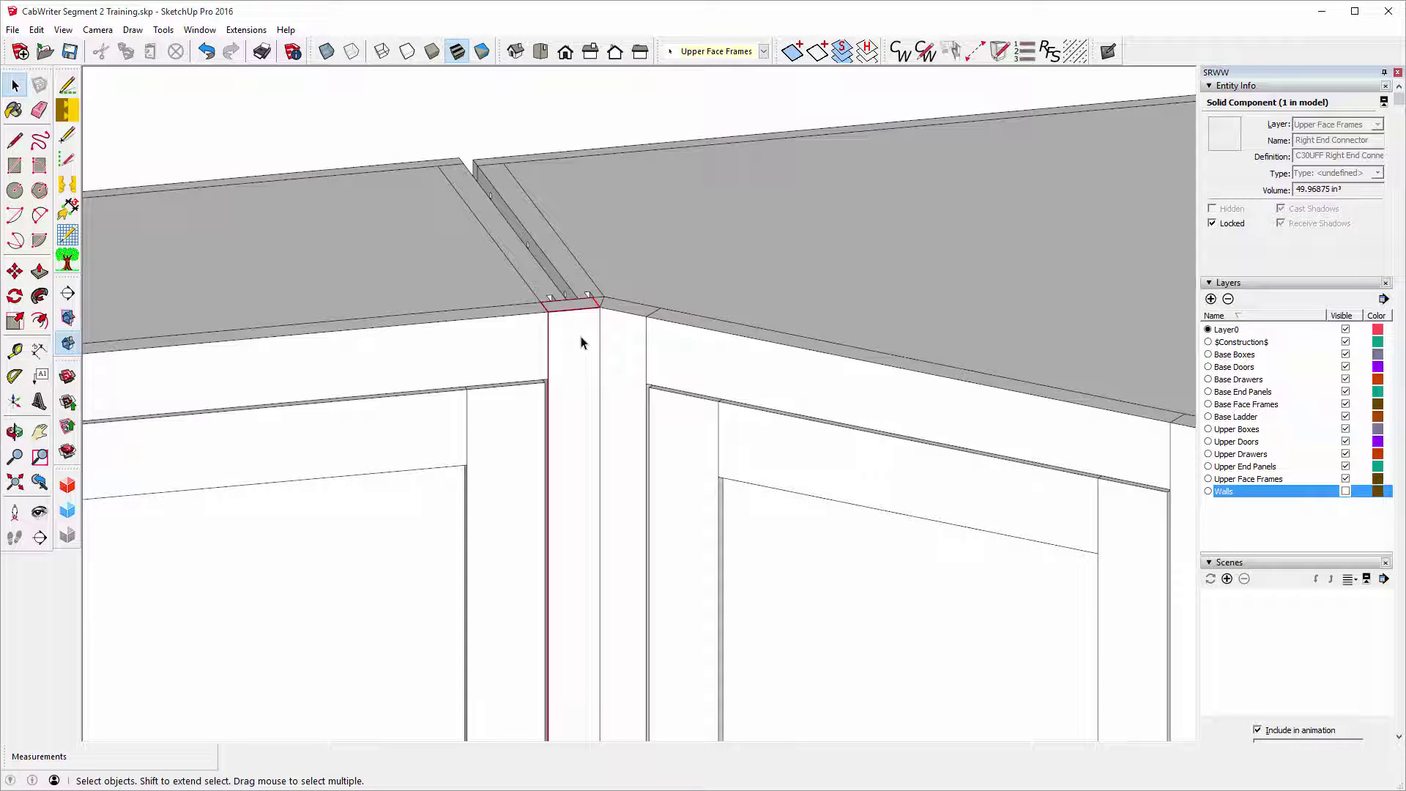
pyautogui.rightClick(577, 347)
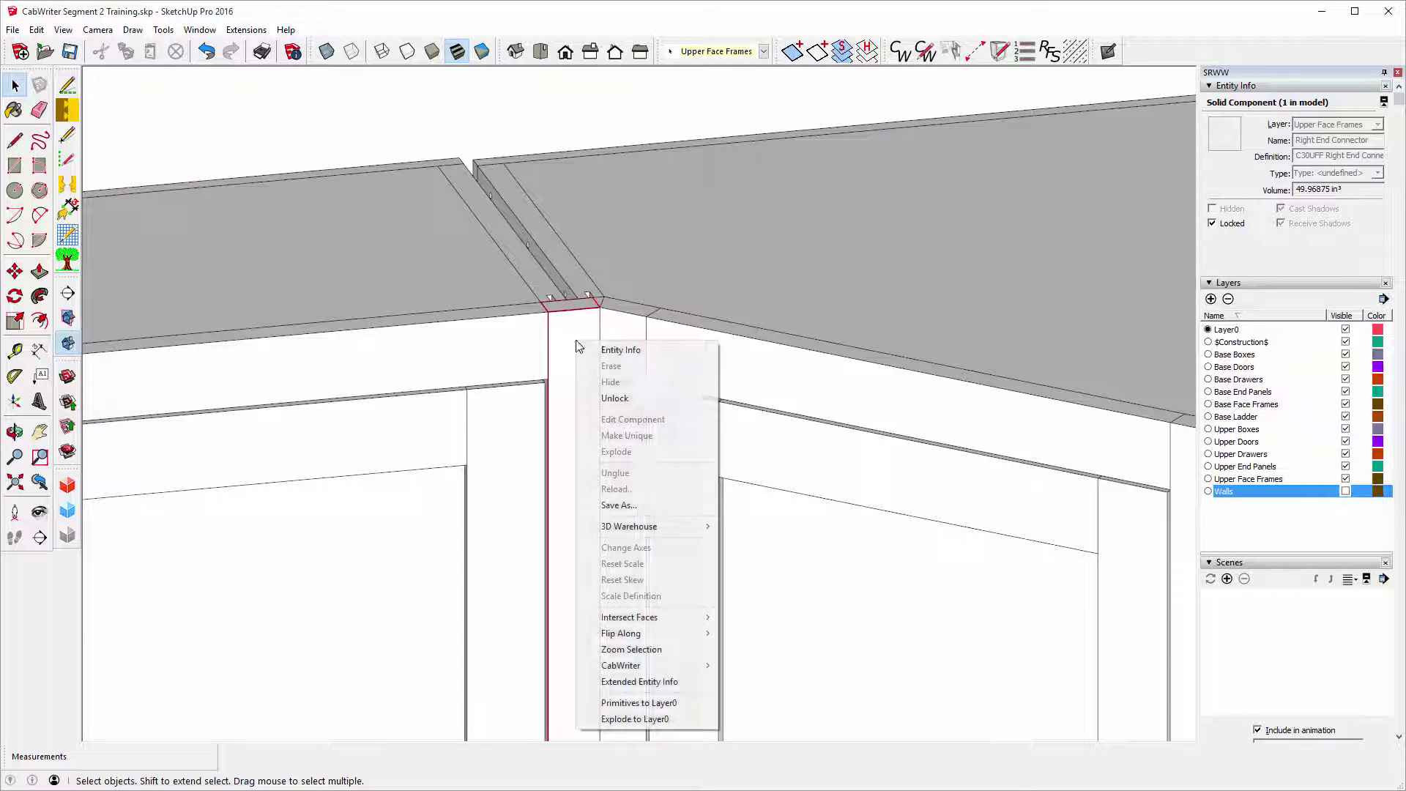
pyautogui.click(615, 399)
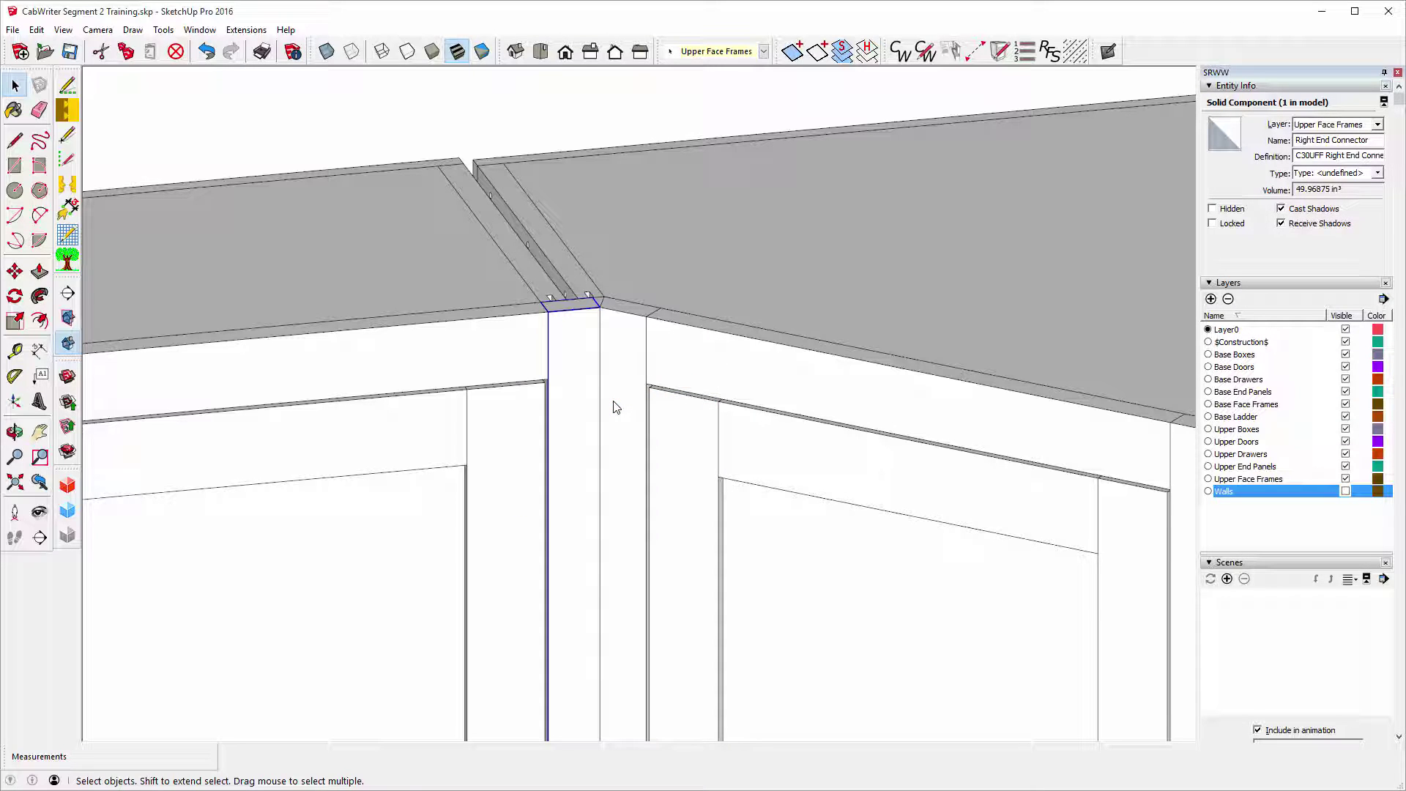
pyautogui.hotkey('ctrl', 't')
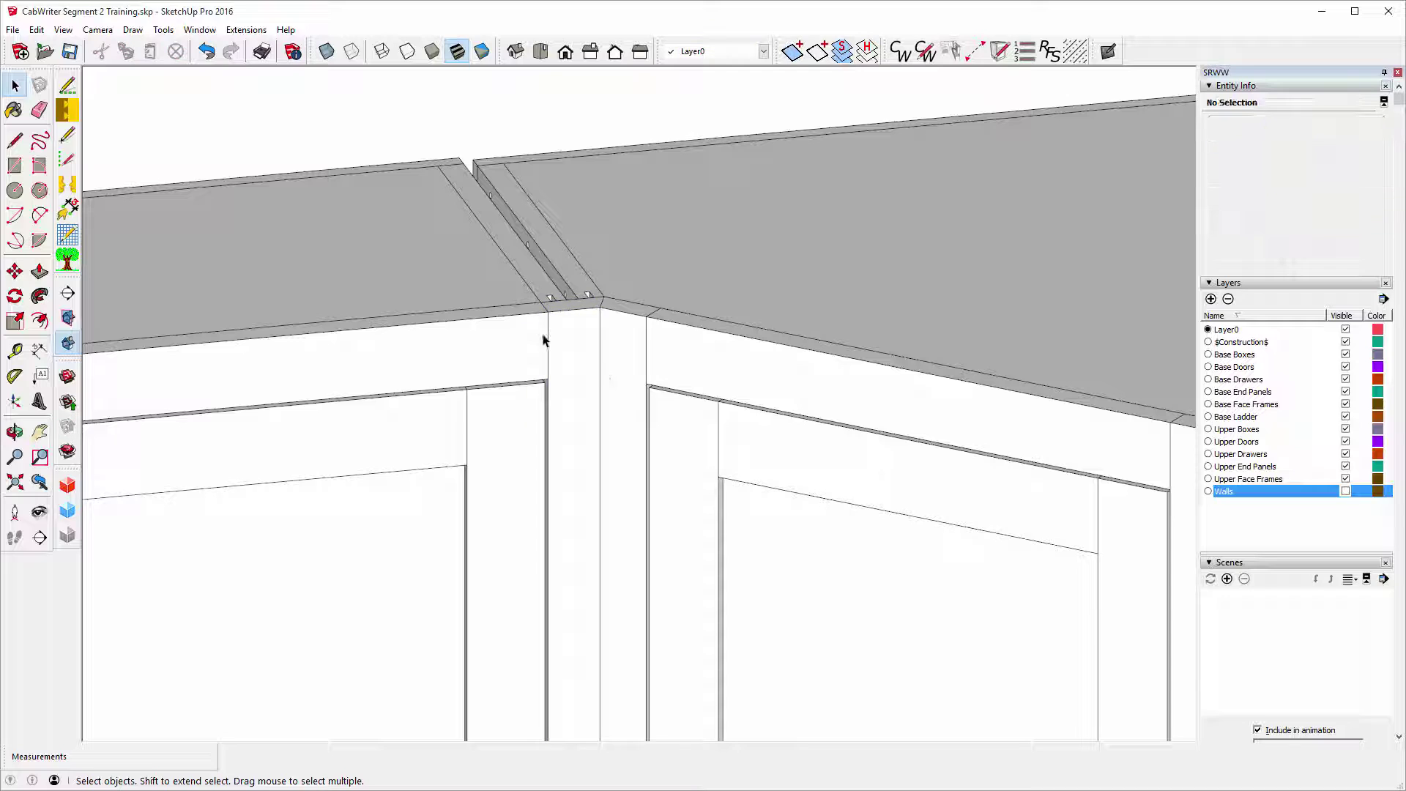
# Unlock and erase the two short connector stiles at both sides of the two-door upper connecting the far right cabinets.
pyautogui.scroll(-5, 537, 328)
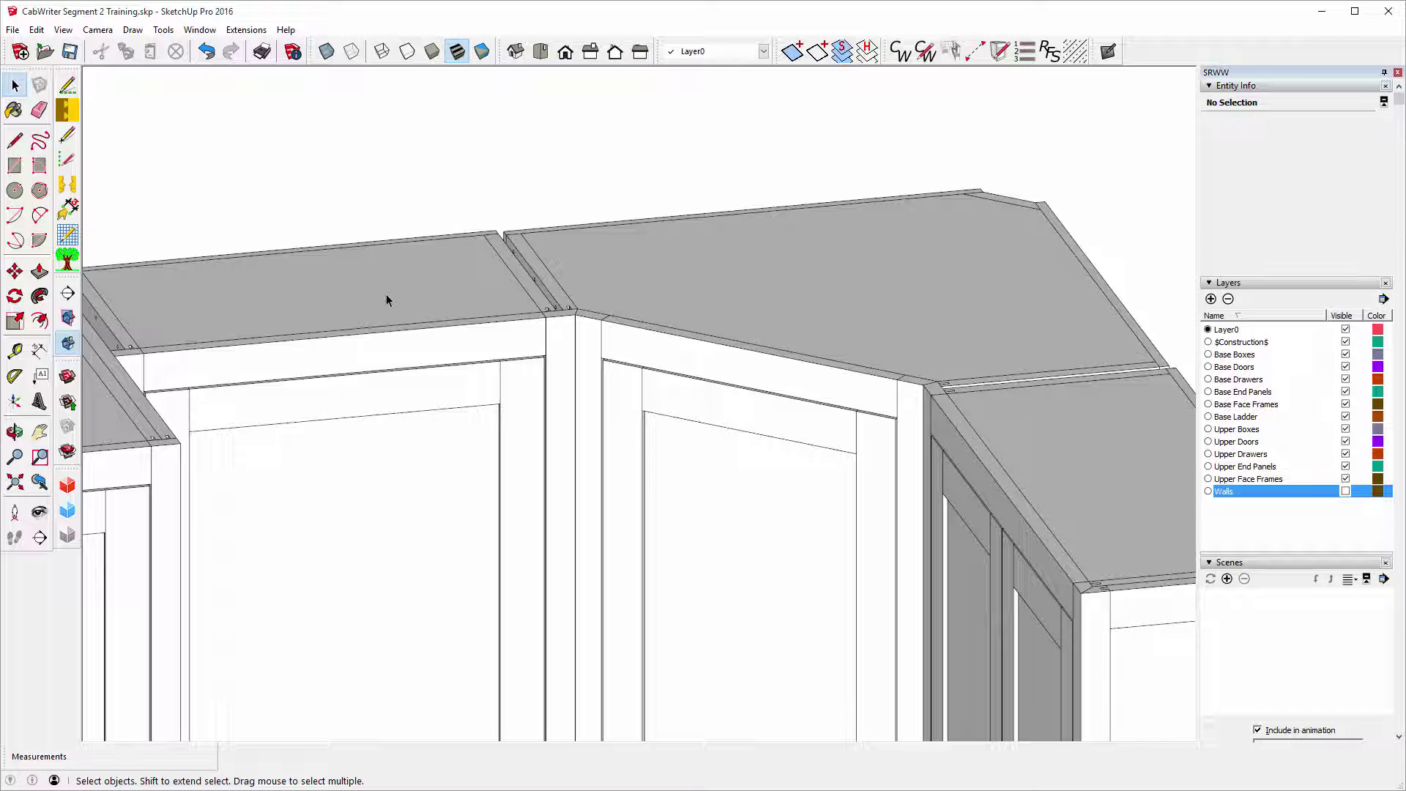
pyautogui.scroll(-2, 416, 249)
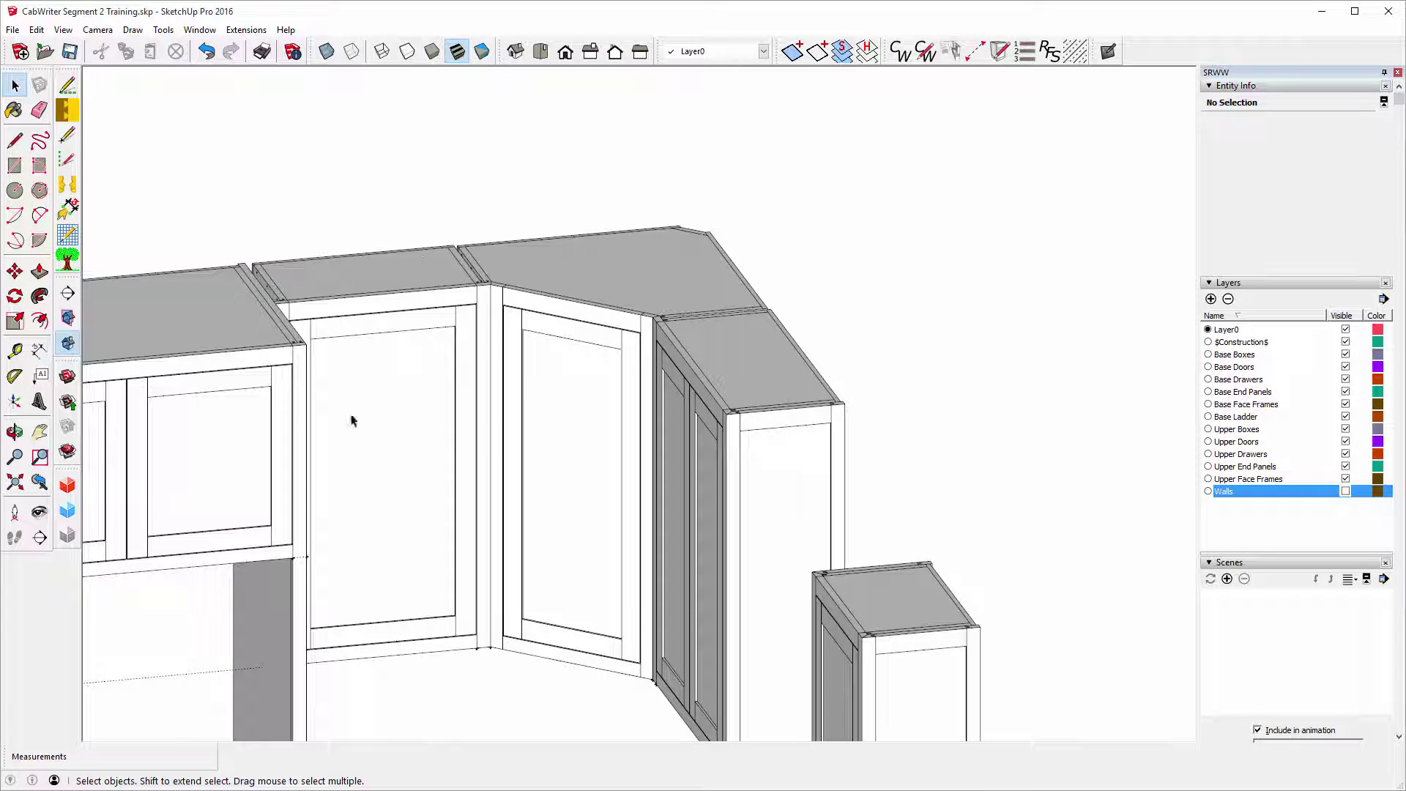
pyautogui.scroll(-3, 442, 352)
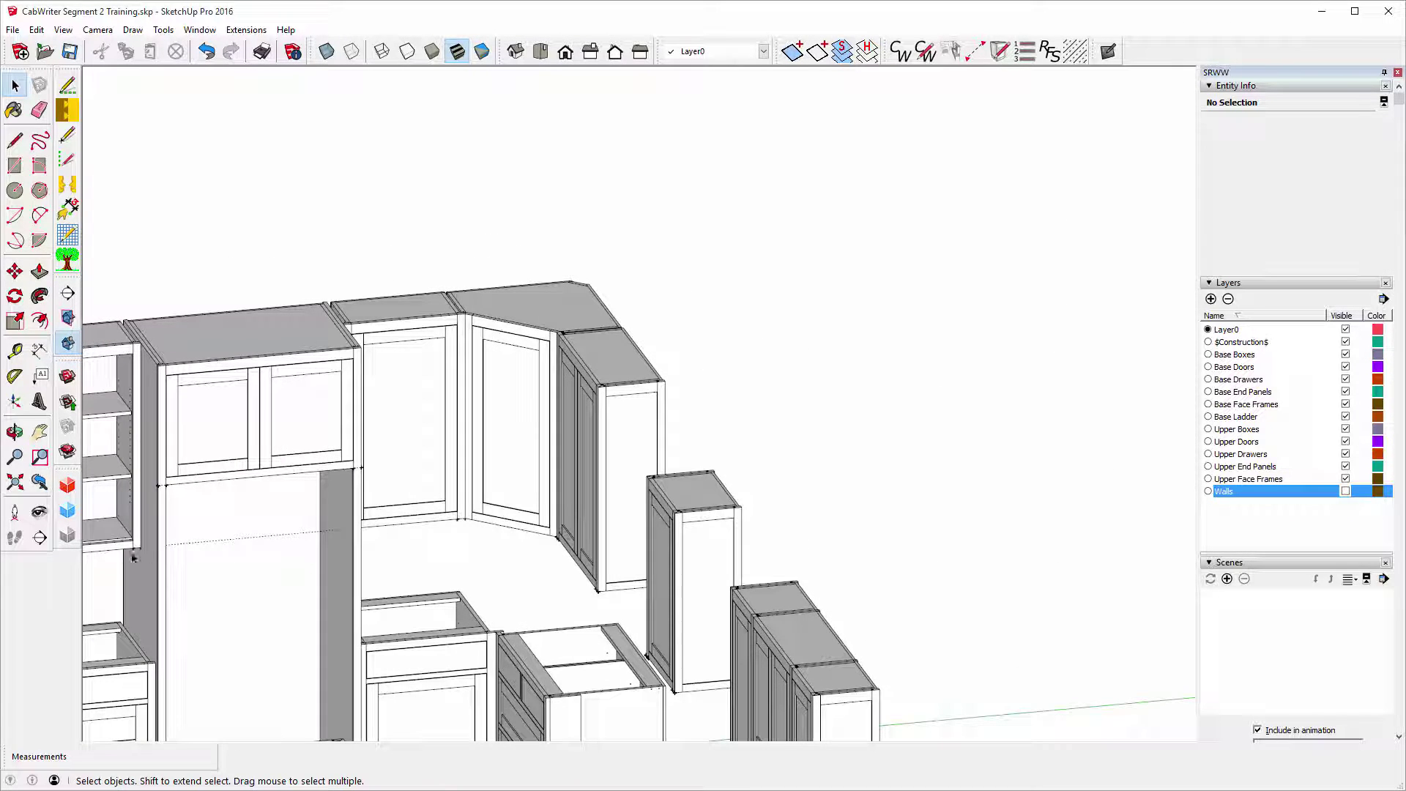
pyautogui.click(14, 432)
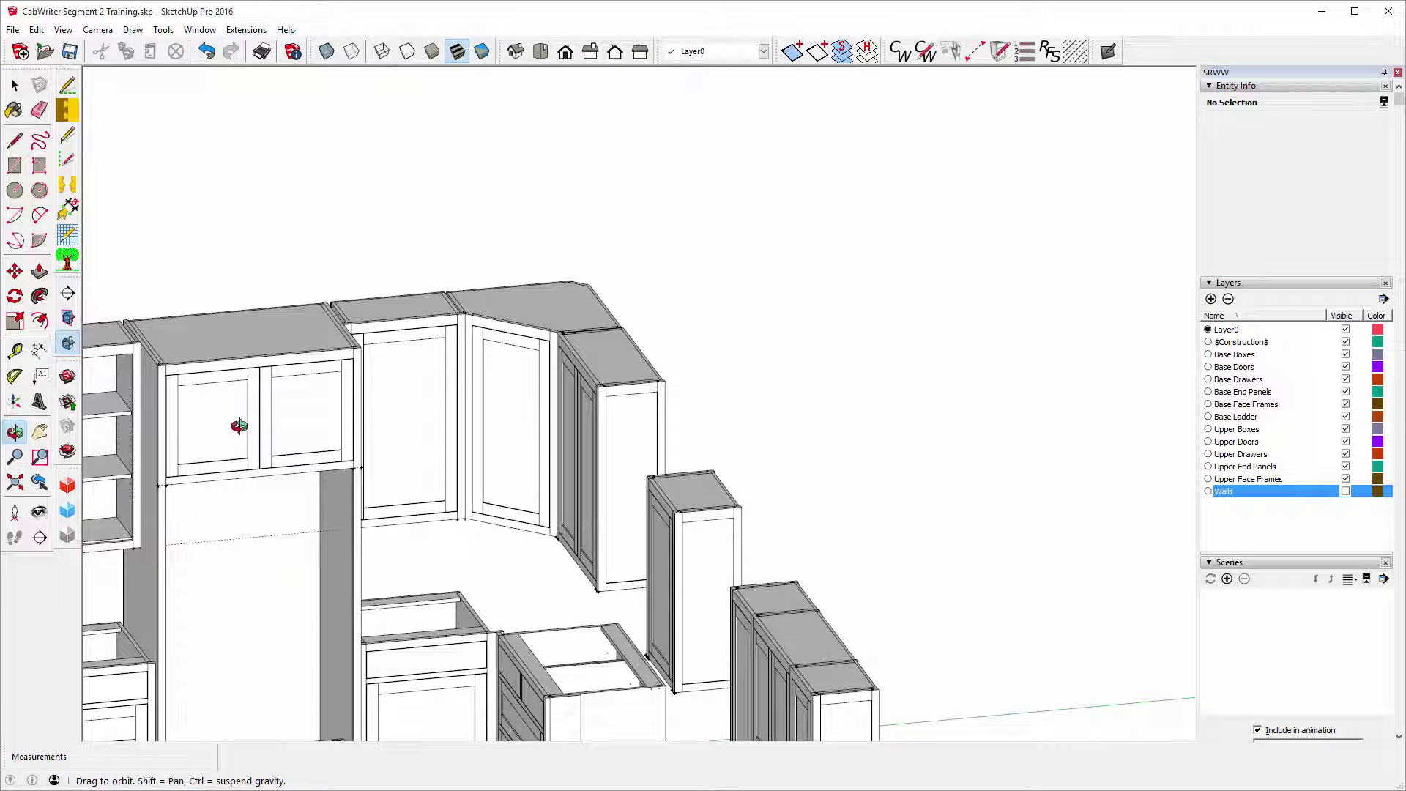
pyautogui.moveTo(242, 426); pyautogui.dragTo(618, 345)
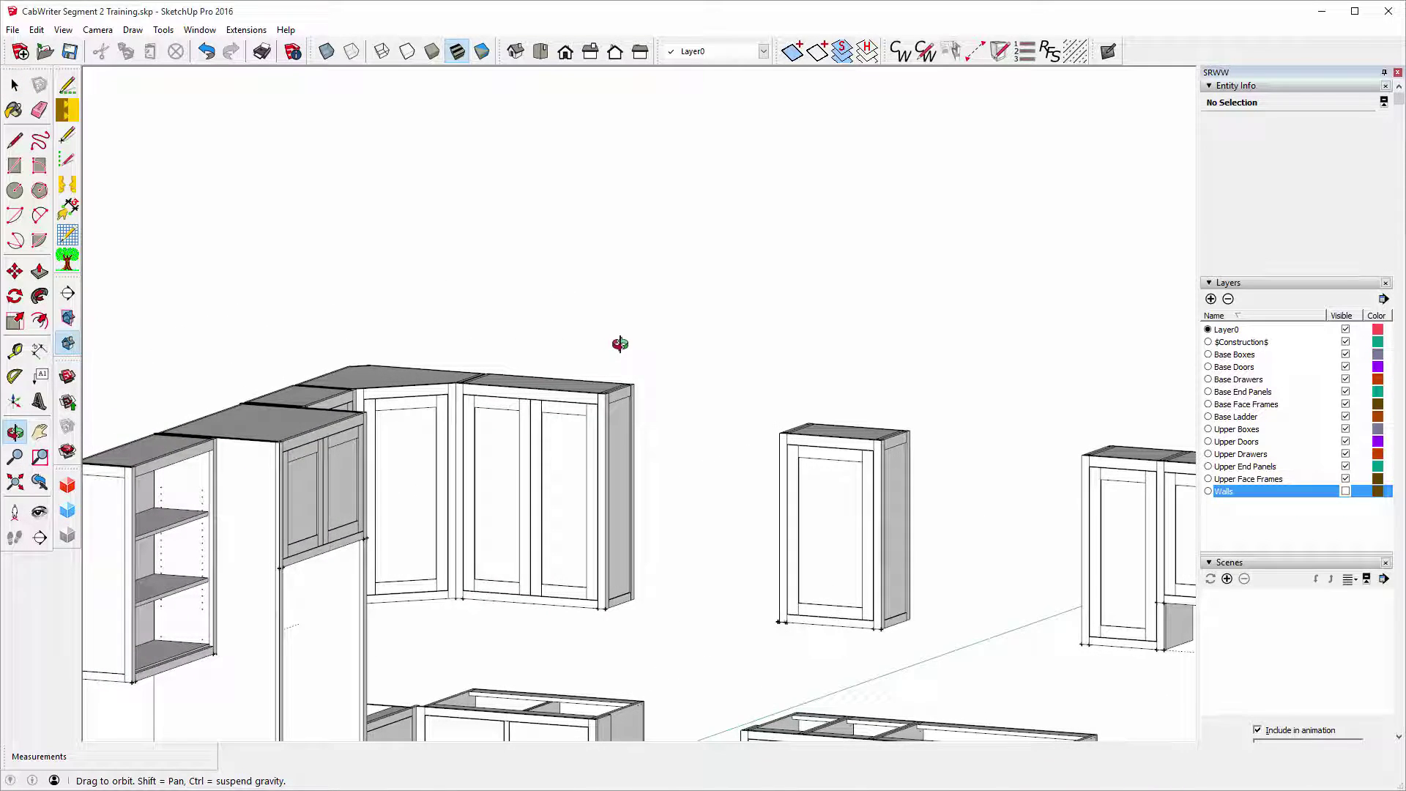
pyautogui.moveTo(457, 425); pyautogui.dragTo(493, 448)
pyautogui.scroll(-1, 492, 448)
pyautogui.scroll(-2, 499, 396)
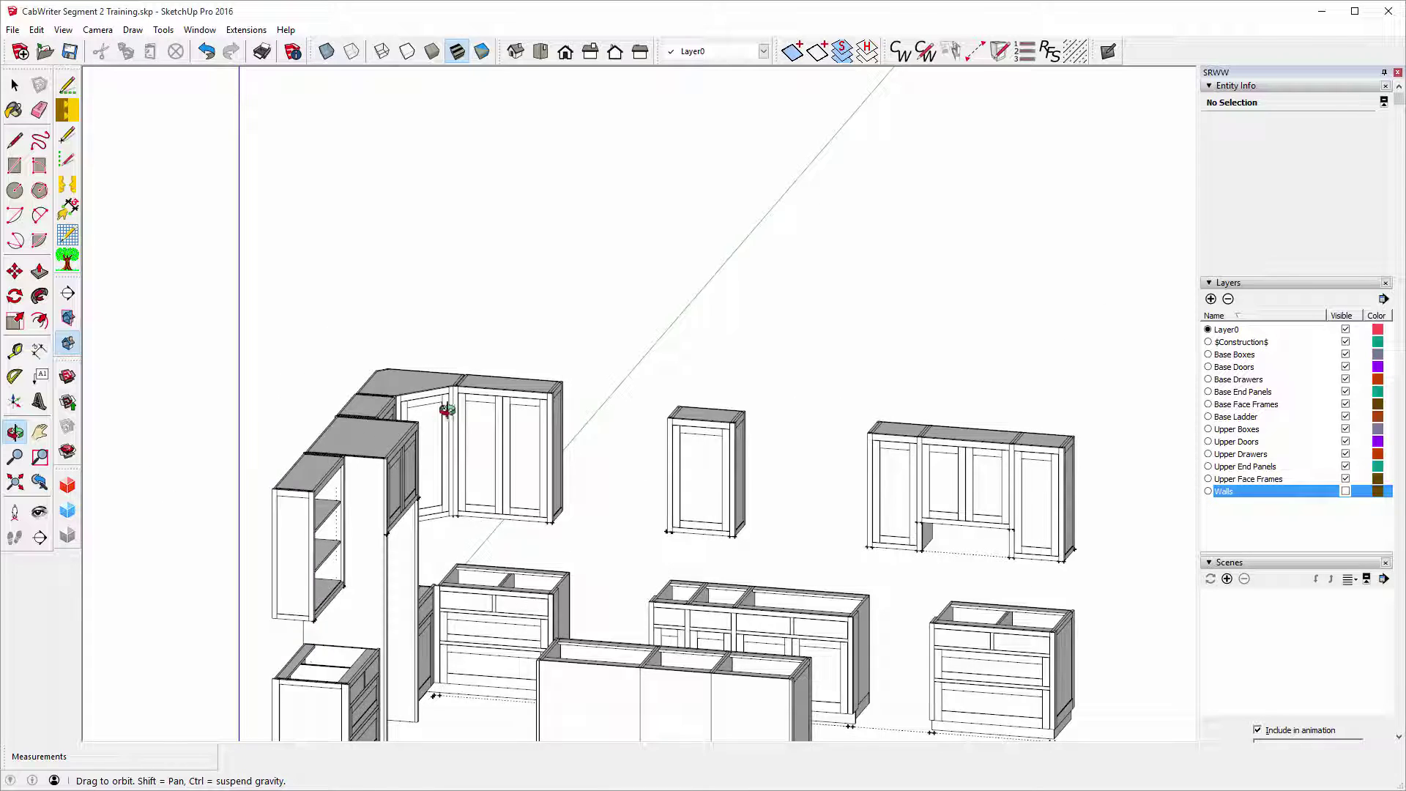
pyautogui.scroll(-2, 446, 402)
pyautogui.scroll(3, 811, 505)
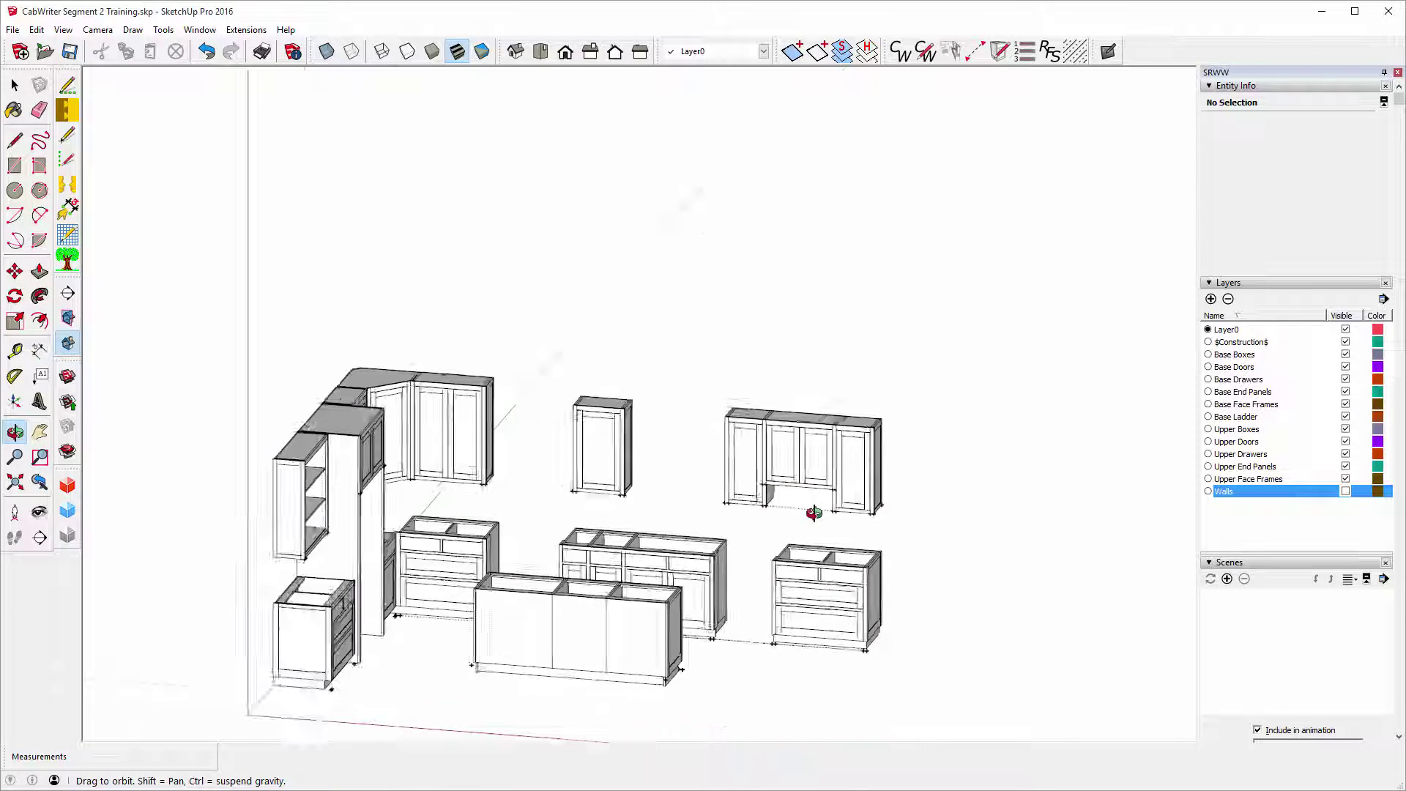
pyautogui.scroll(4, 812, 505)
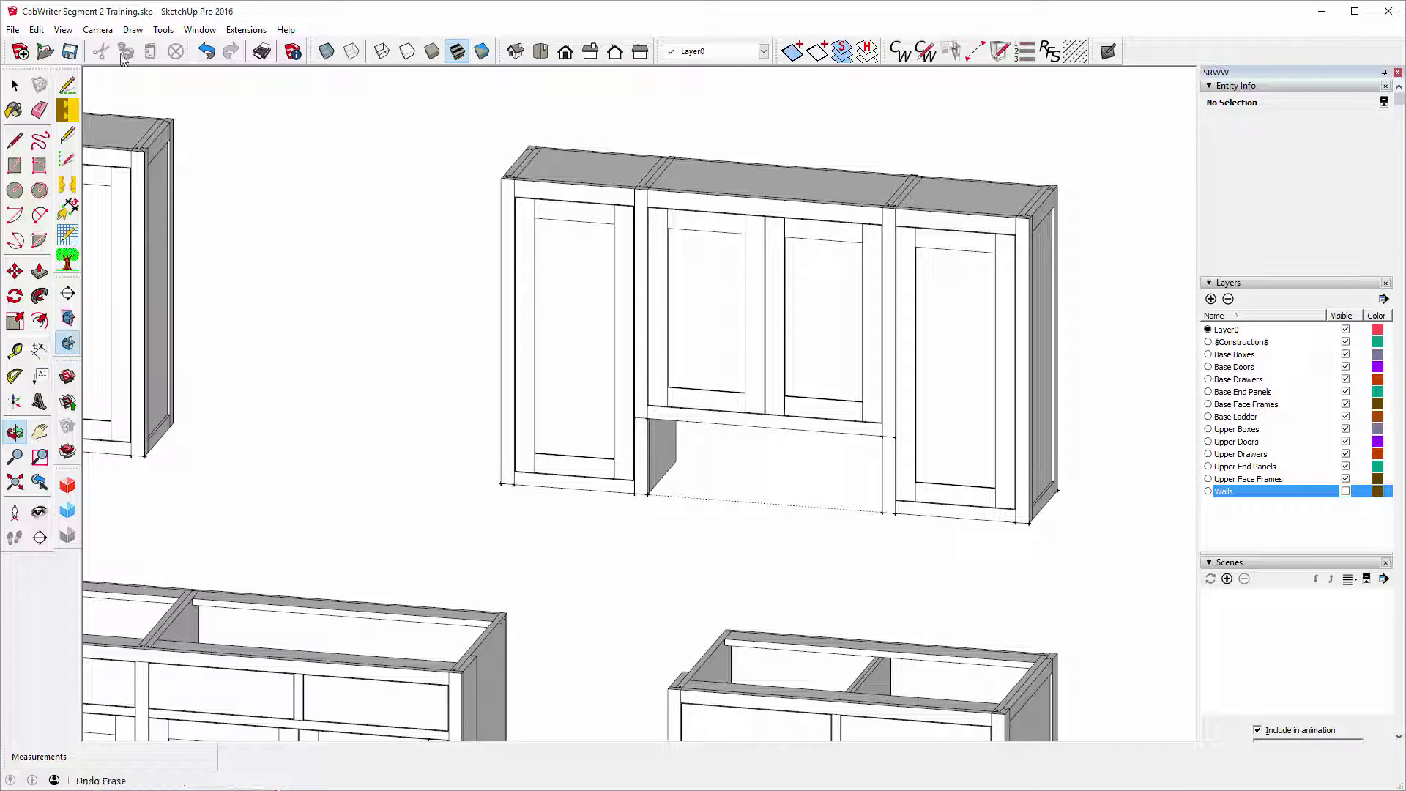
pyautogui.click(14, 86)
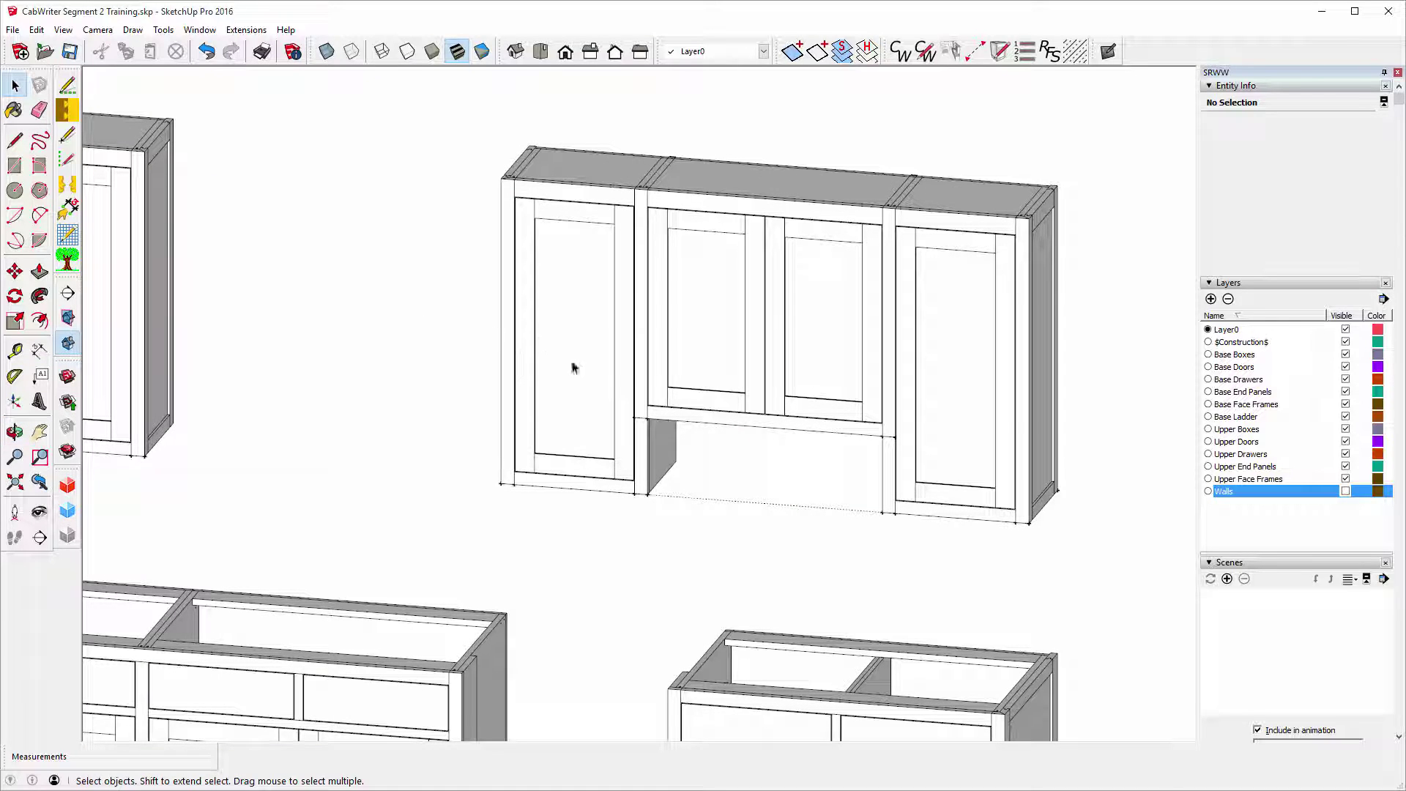
pyautogui.click(640, 372)
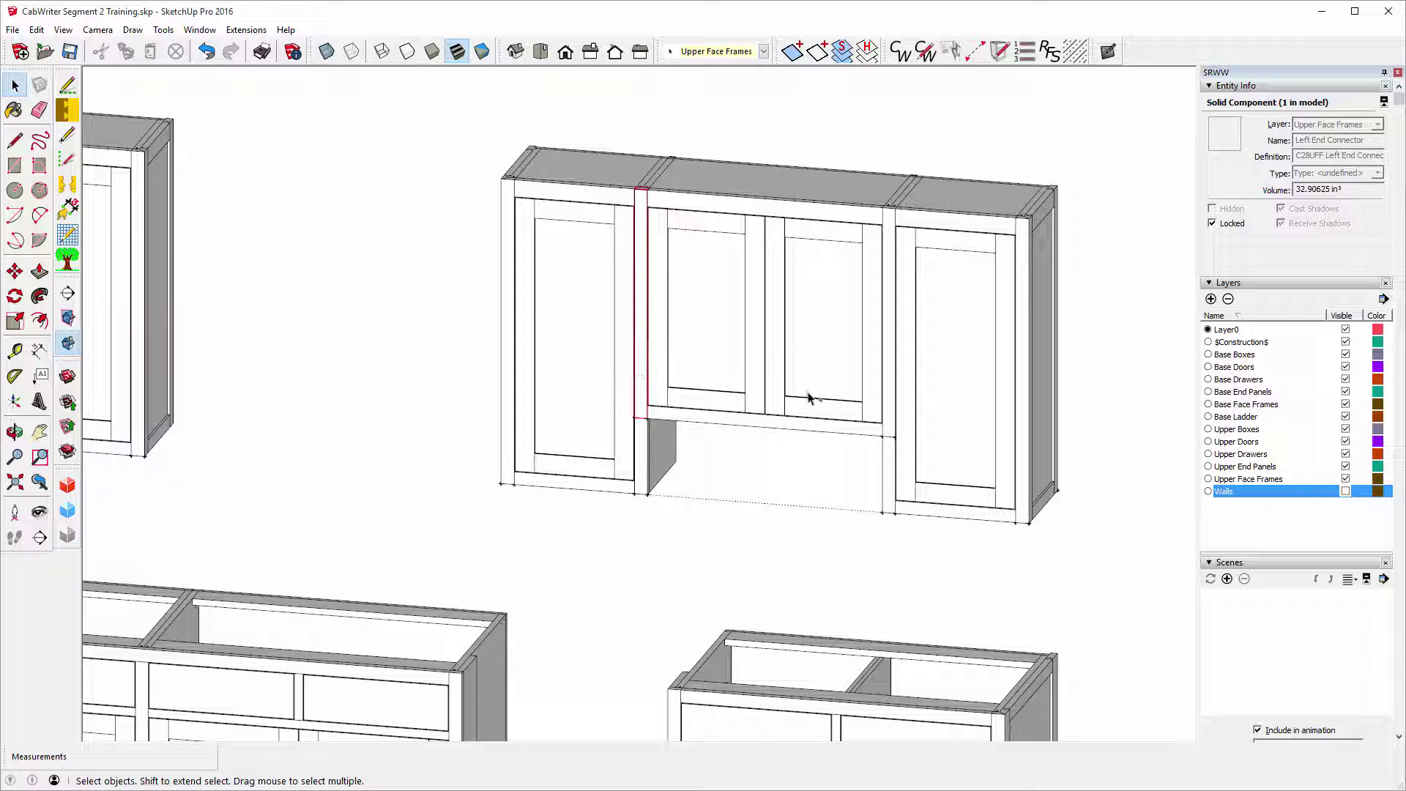
pyautogui.keyDown('shift'); pyautogui.click(888, 385); pyautogui.keyUp('shift')
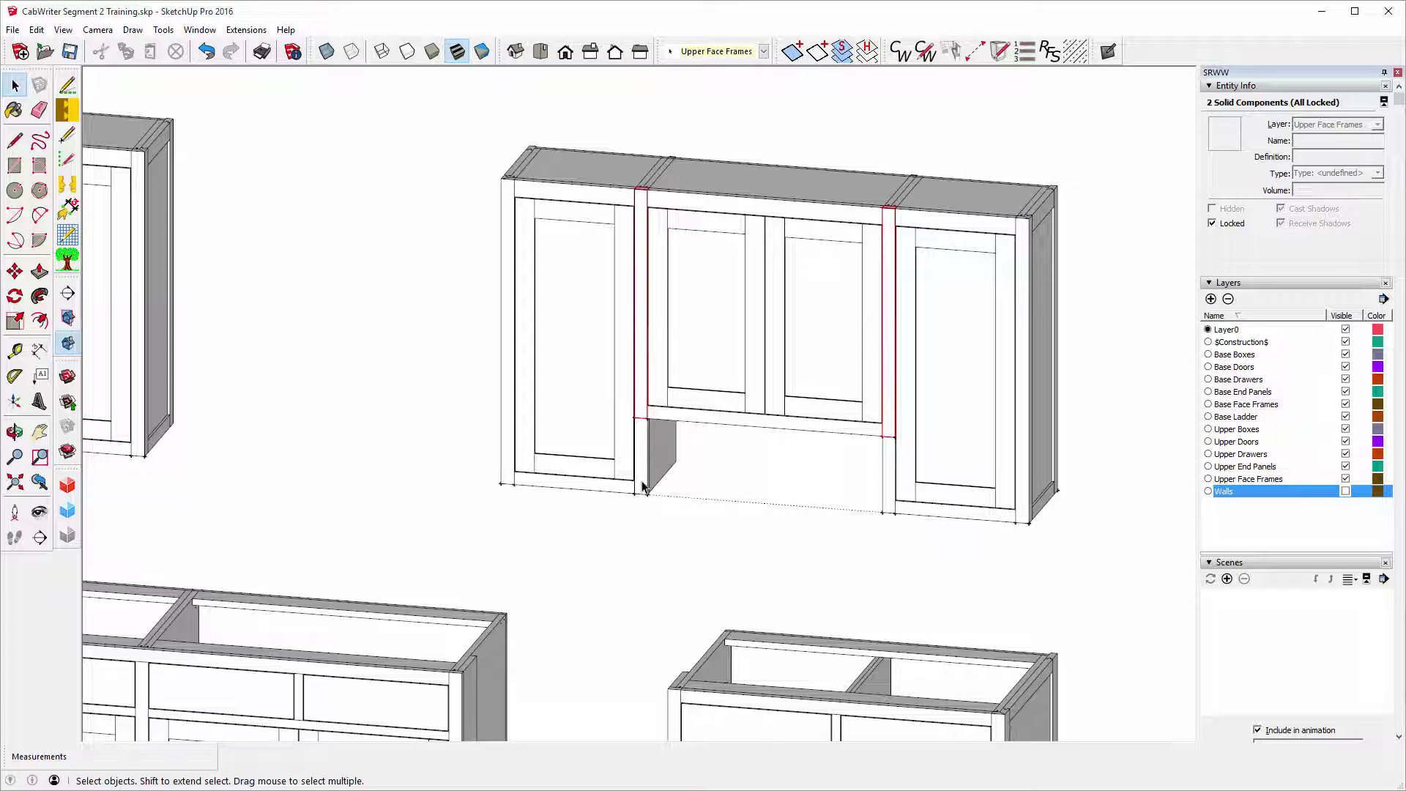
pyautogui.rightClick(643, 408)
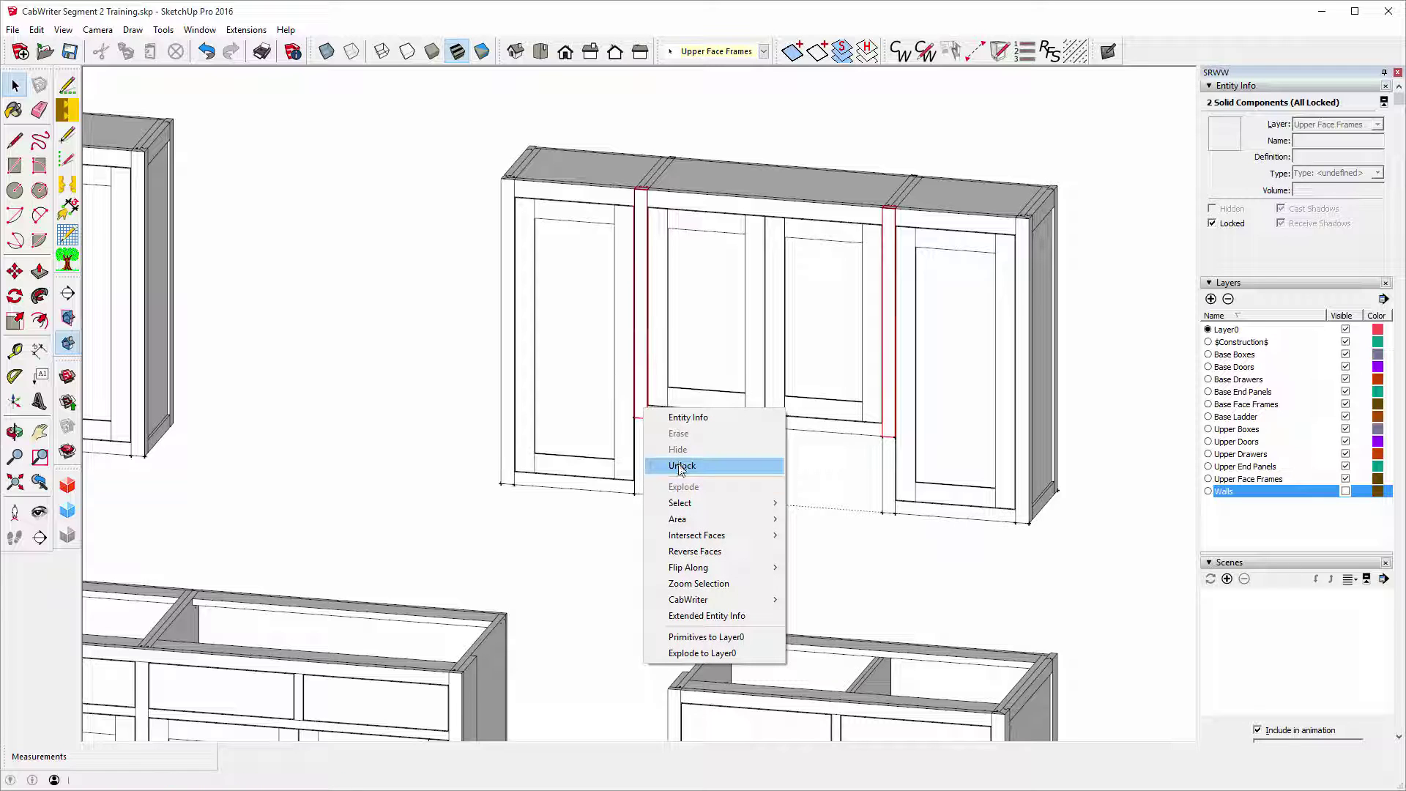
pyautogui.click(680, 466)
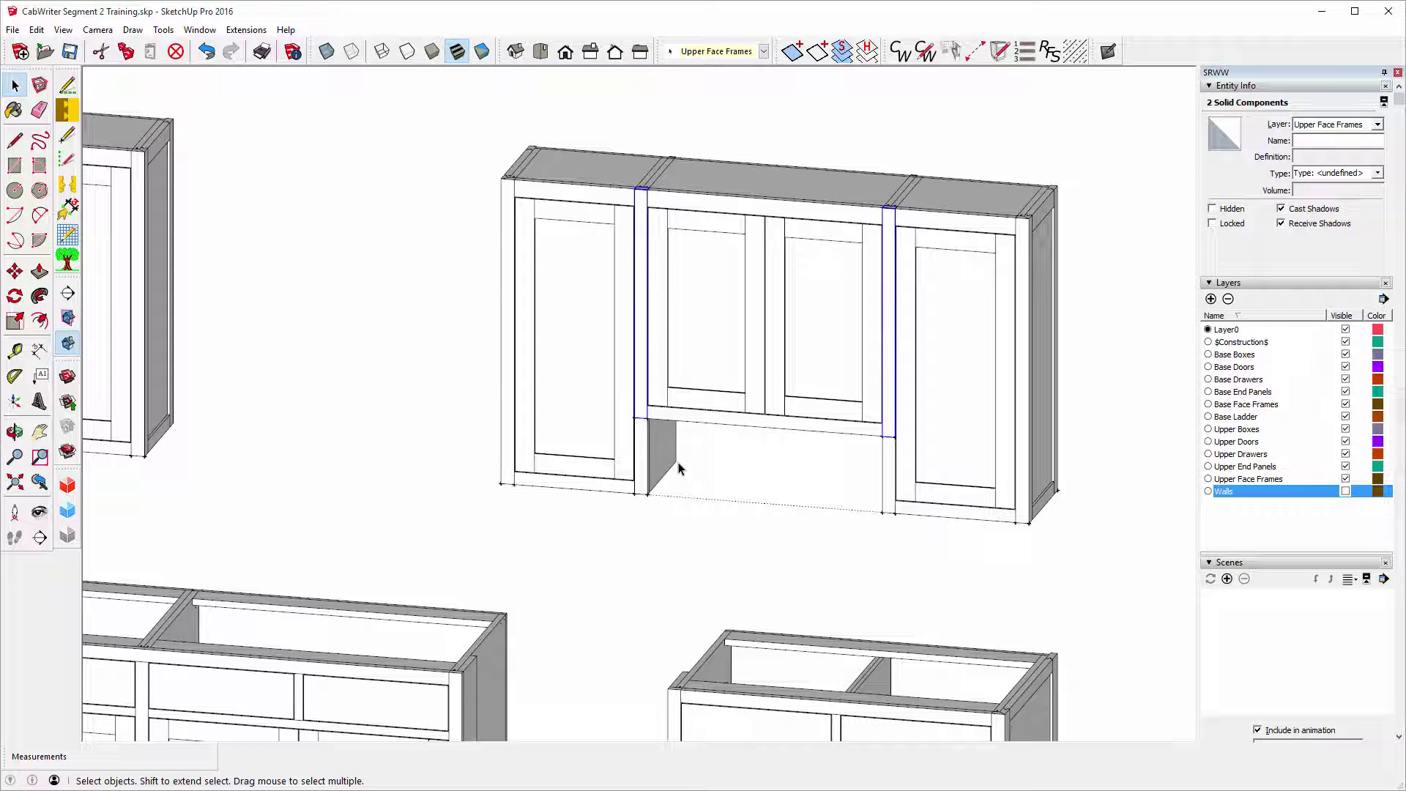
pyautogui.click(679, 468)
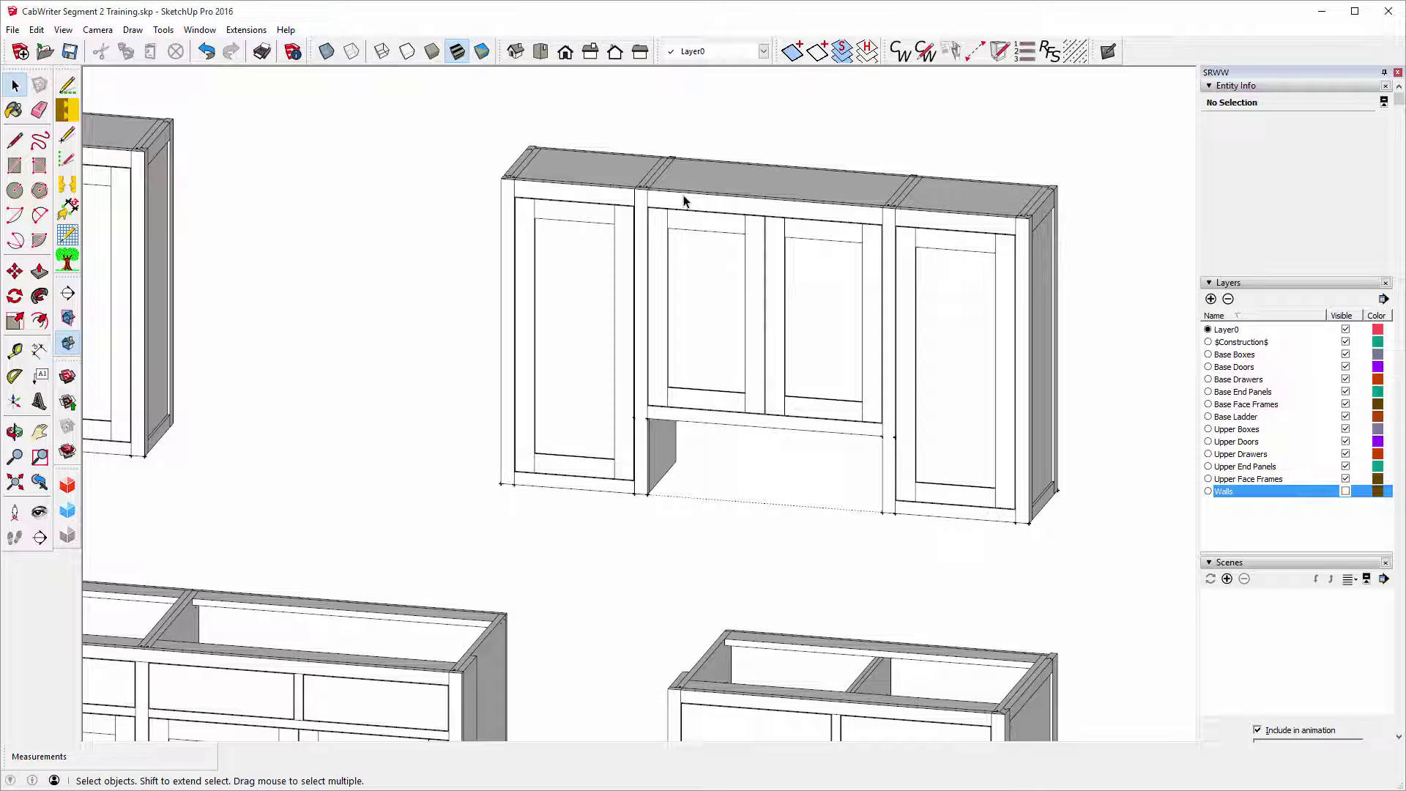
# Unlock and erase the top rails of the two-door upper and the single-door upper at its right.
pyautogui.scroll(5, 679, 203)
pyautogui.scroll(-3, 655, 218)
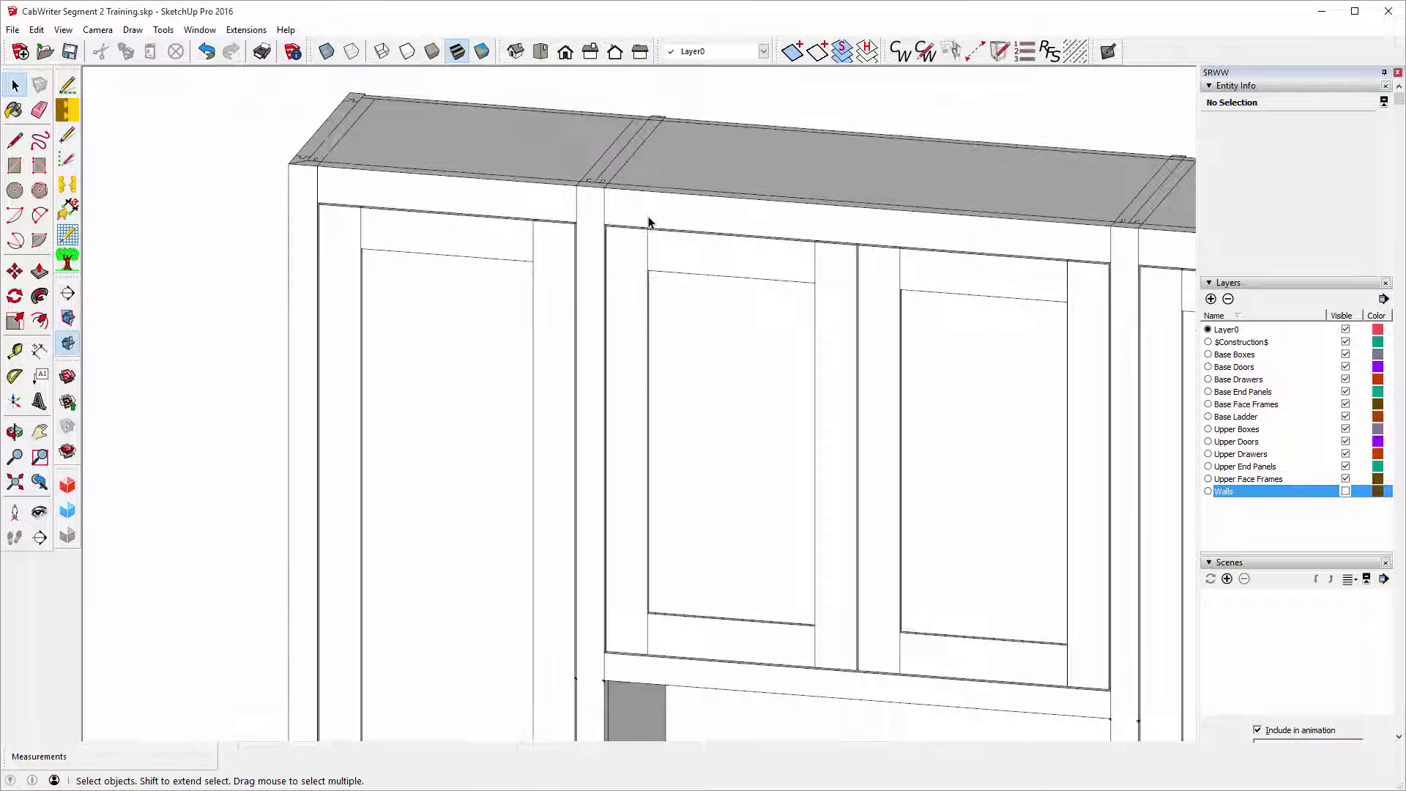
pyautogui.scroll(2, 747, 219)
pyautogui.click(750, 220)
pyautogui.scroll(-4, 749, 222)
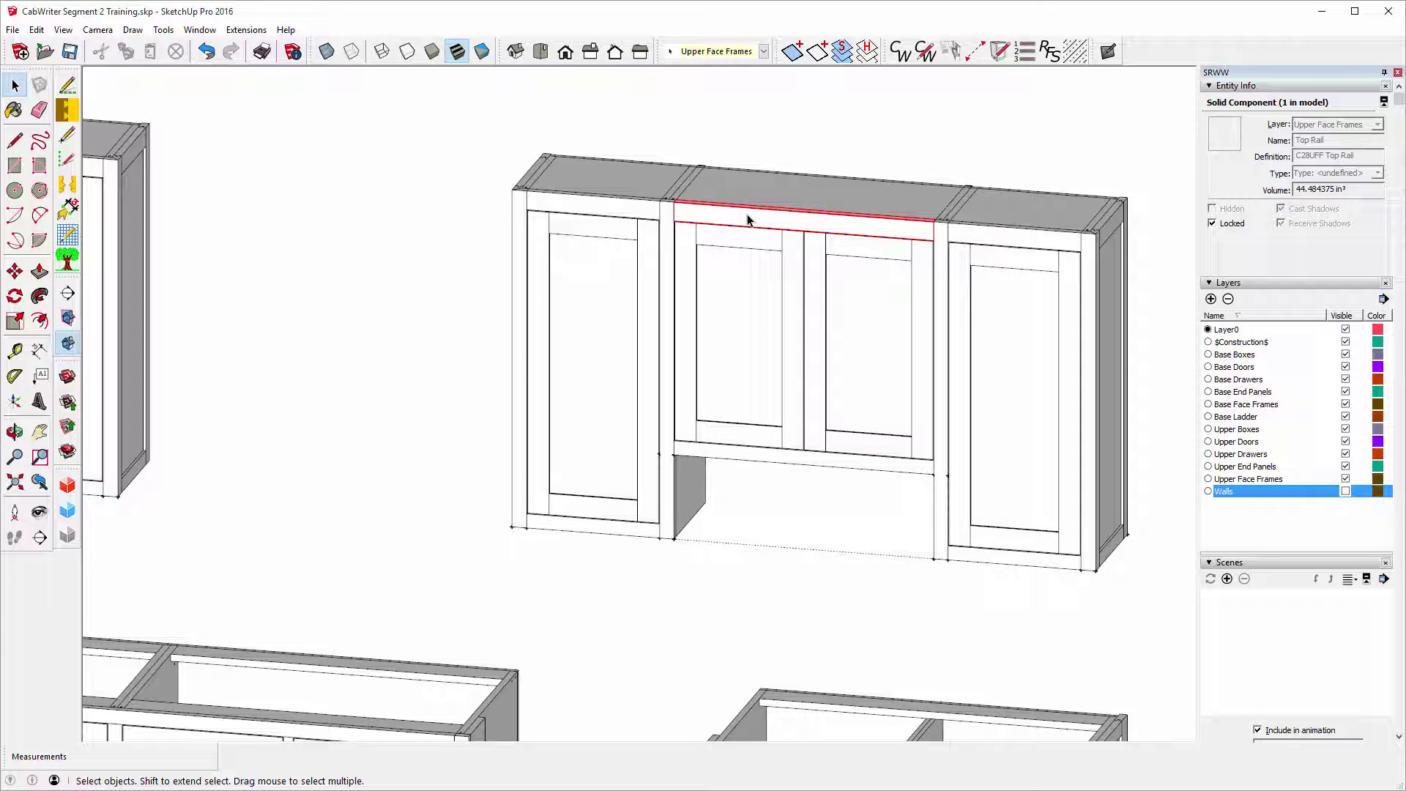
pyautogui.keyDown('ctrl'); pyautogui.click(974, 234); pyautogui.keyUp('ctrl')
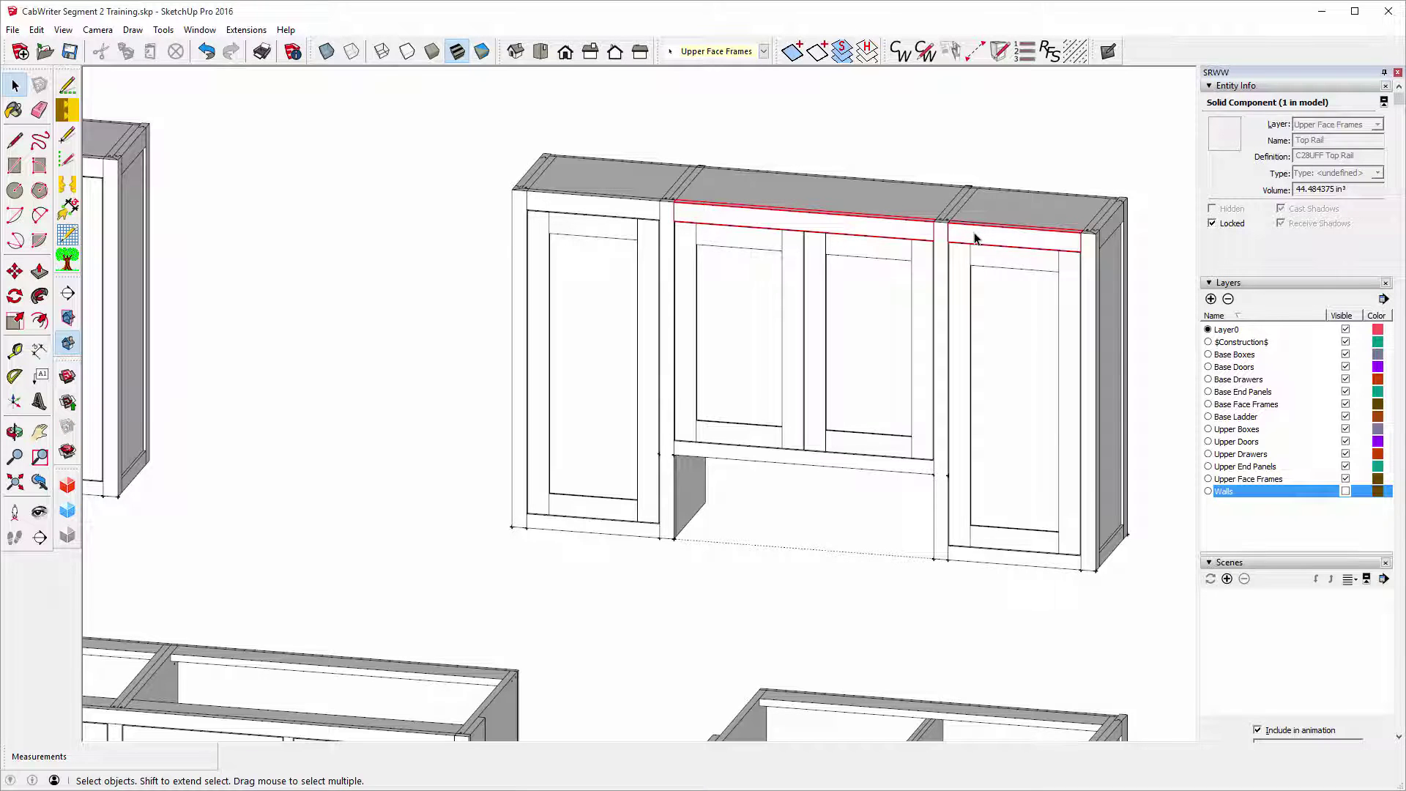
pyautogui.rightClick(974, 233)
pyautogui.click(1014, 291)
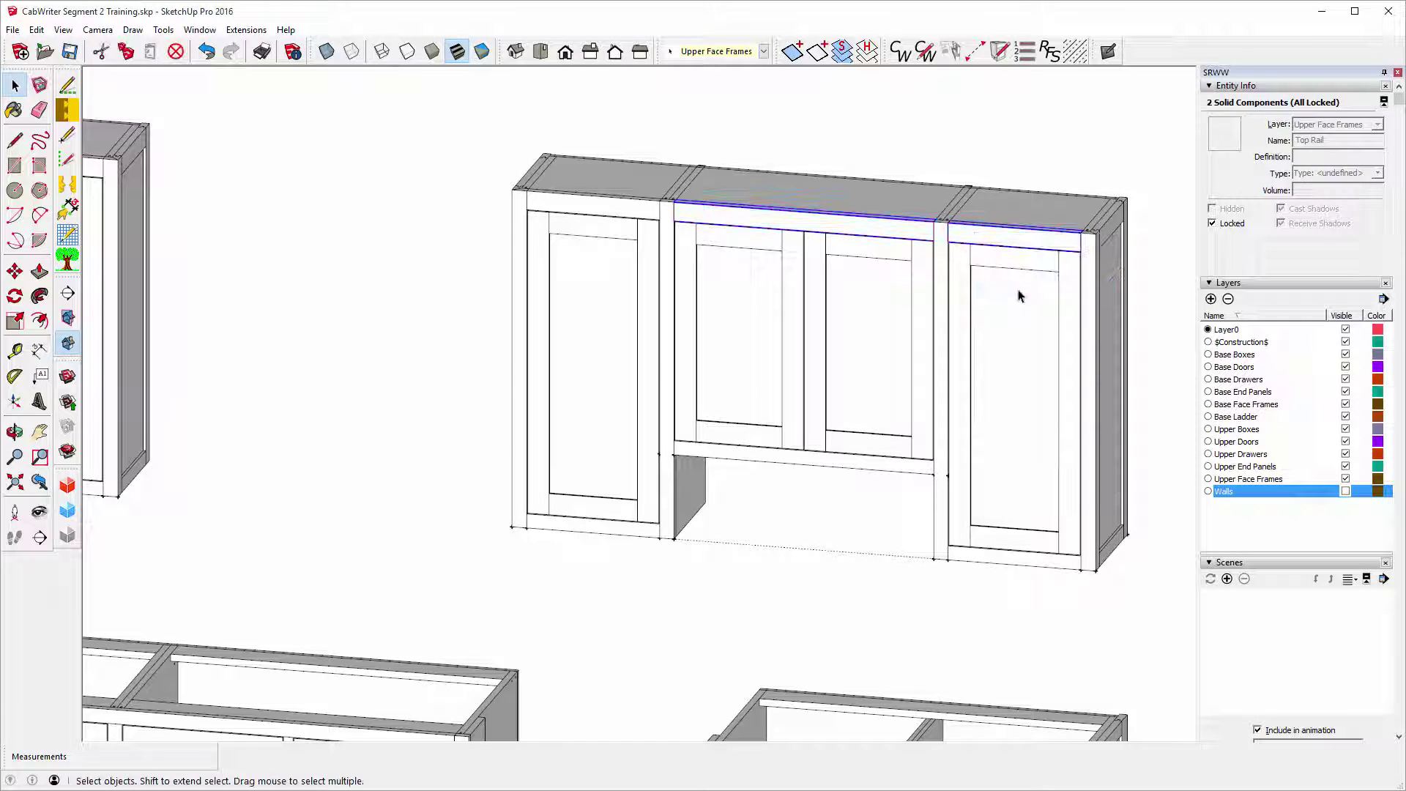
pyautogui.press('Delete')
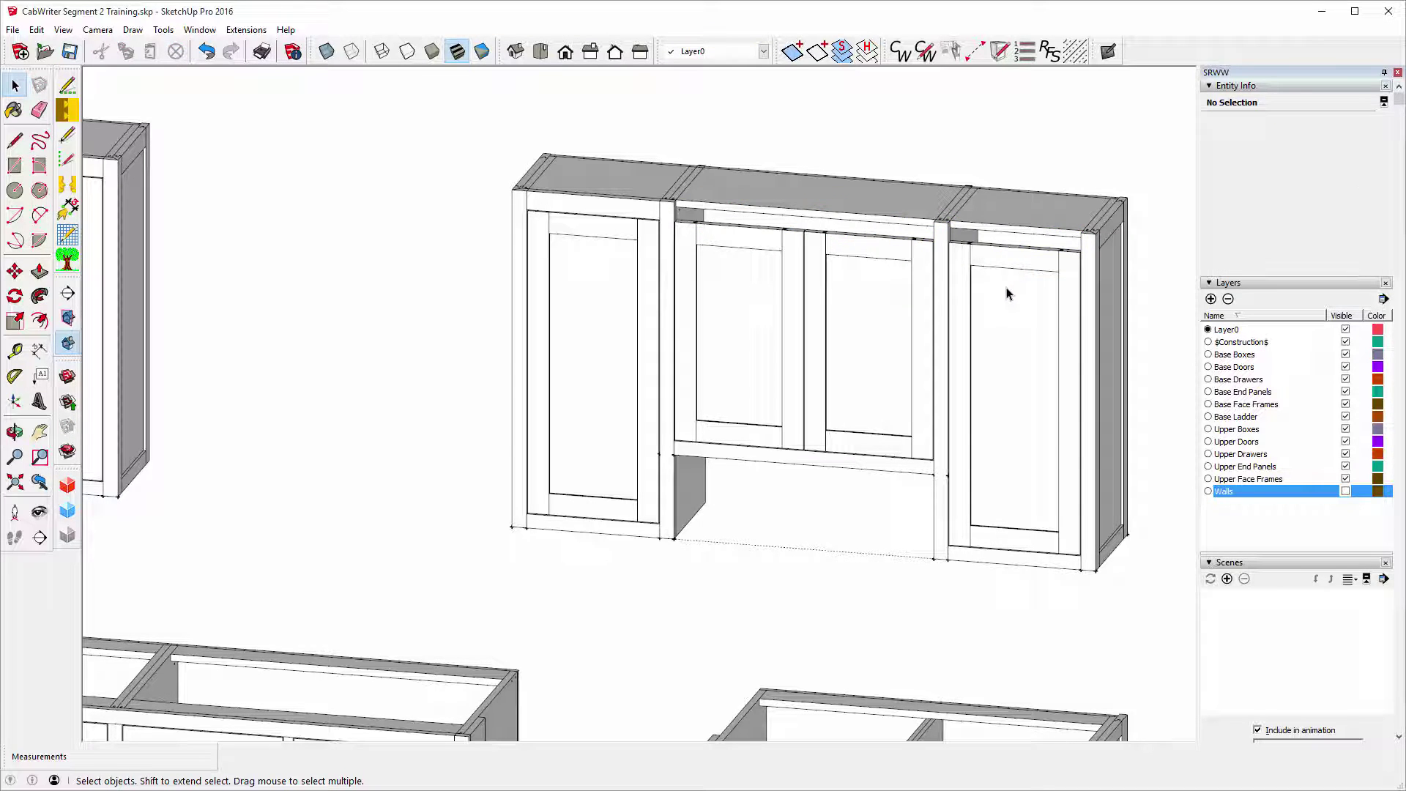
# Unlock the full-height face-frame stile between the left single-door upper and the two-door upper.
pyautogui.click(16, 433)
pyautogui.moveTo(908, 239); pyautogui.dragTo(663, 213)
pyautogui.scroll(5, 663, 213)
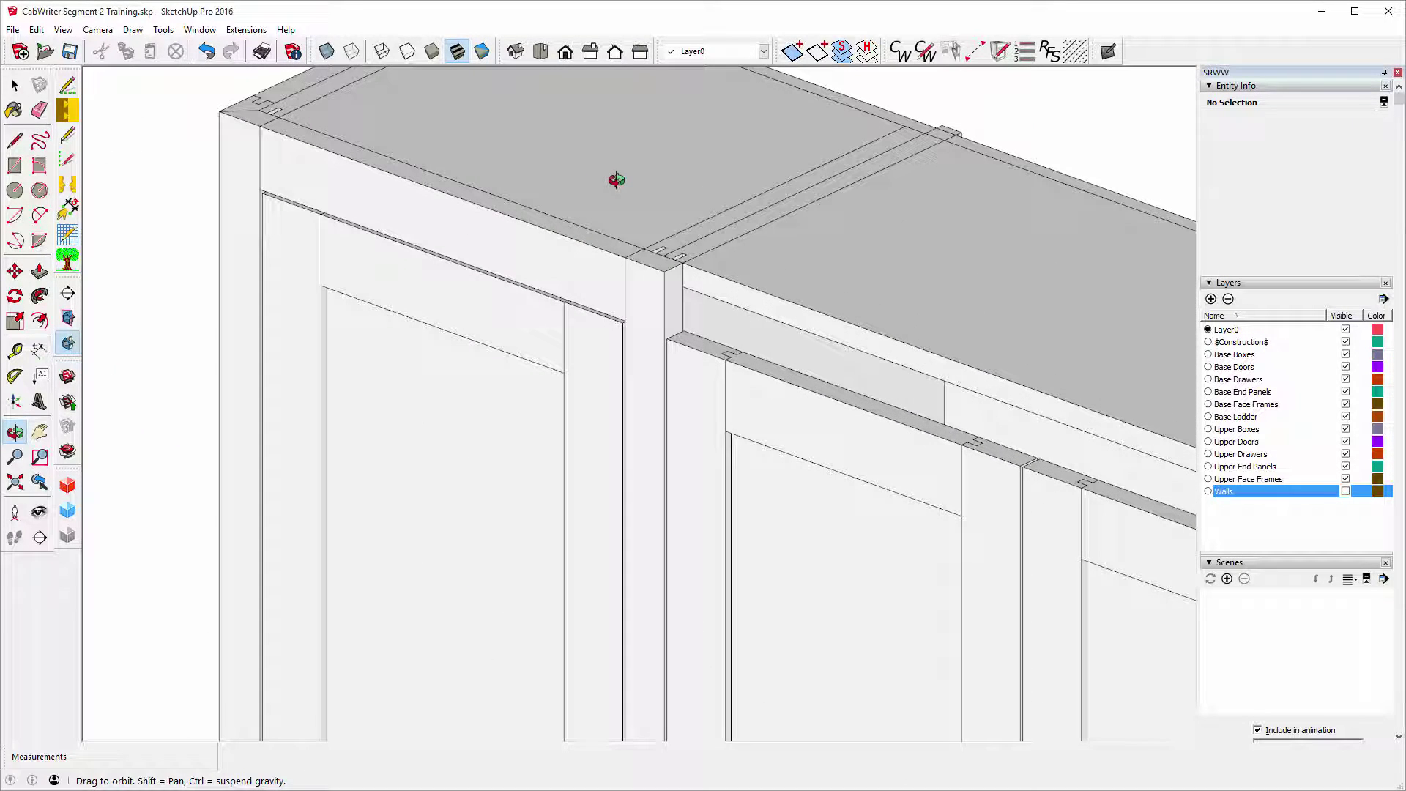
pyautogui.click(14, 85)
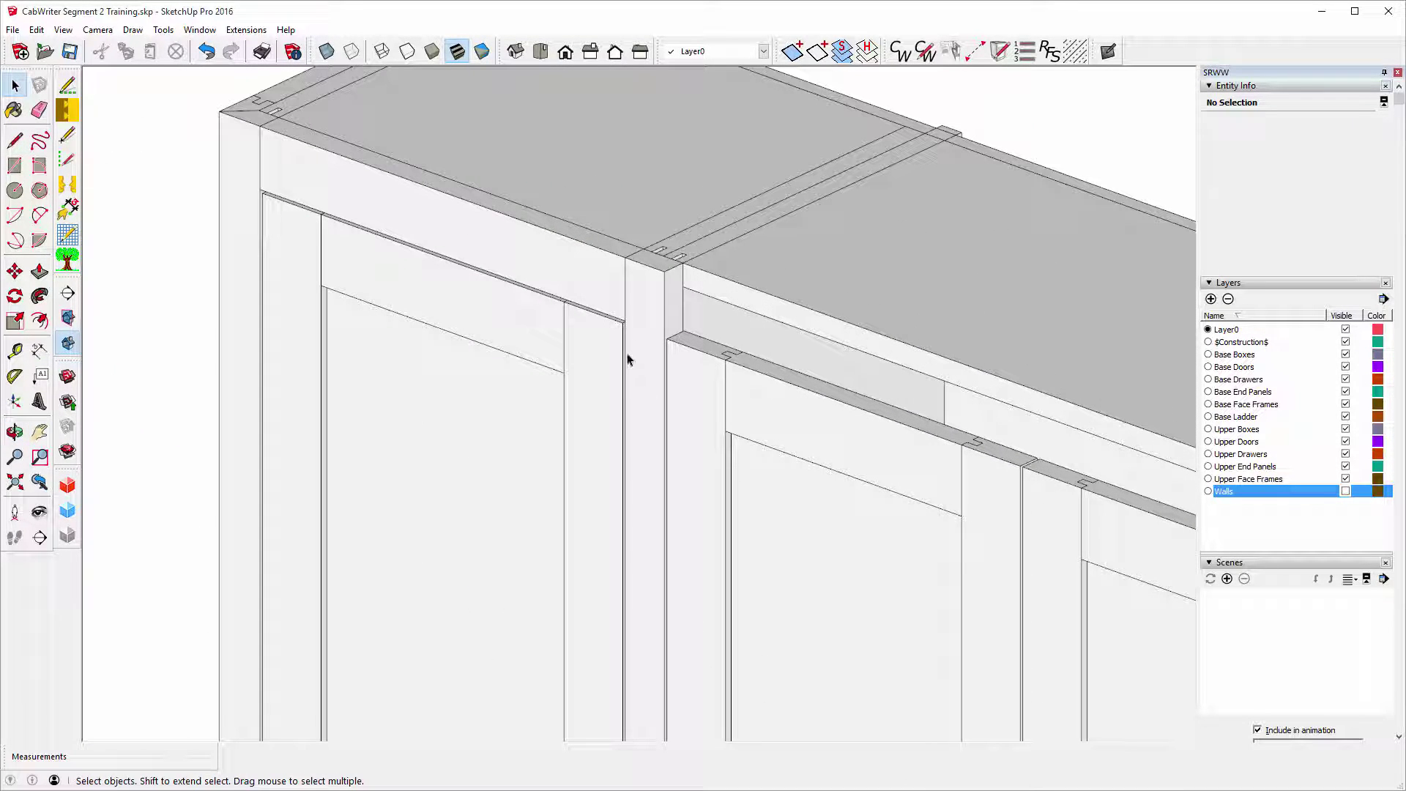
pyautogui.click(645, 296)
pyautogui.rightClick(645, 296)
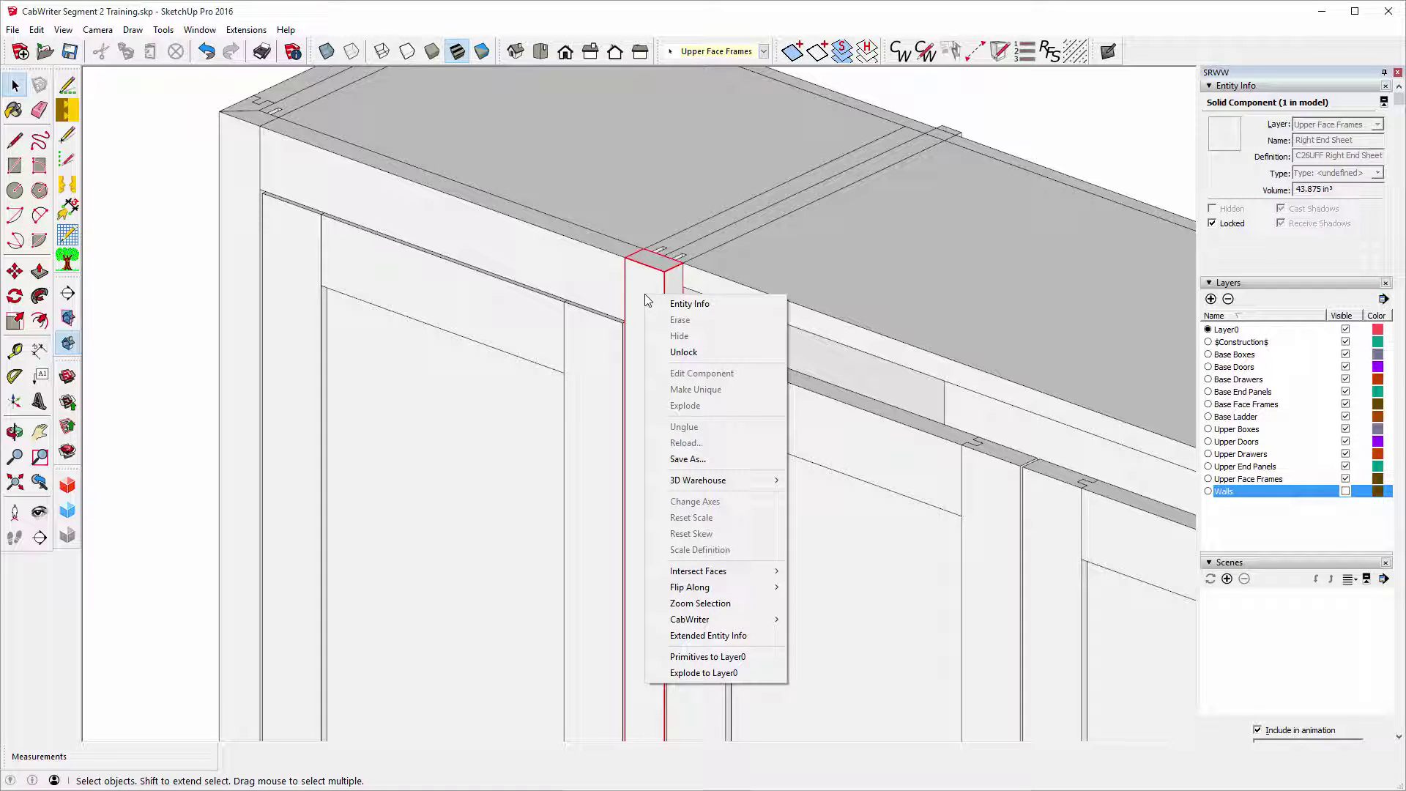
pyautogui.click(683, 352)
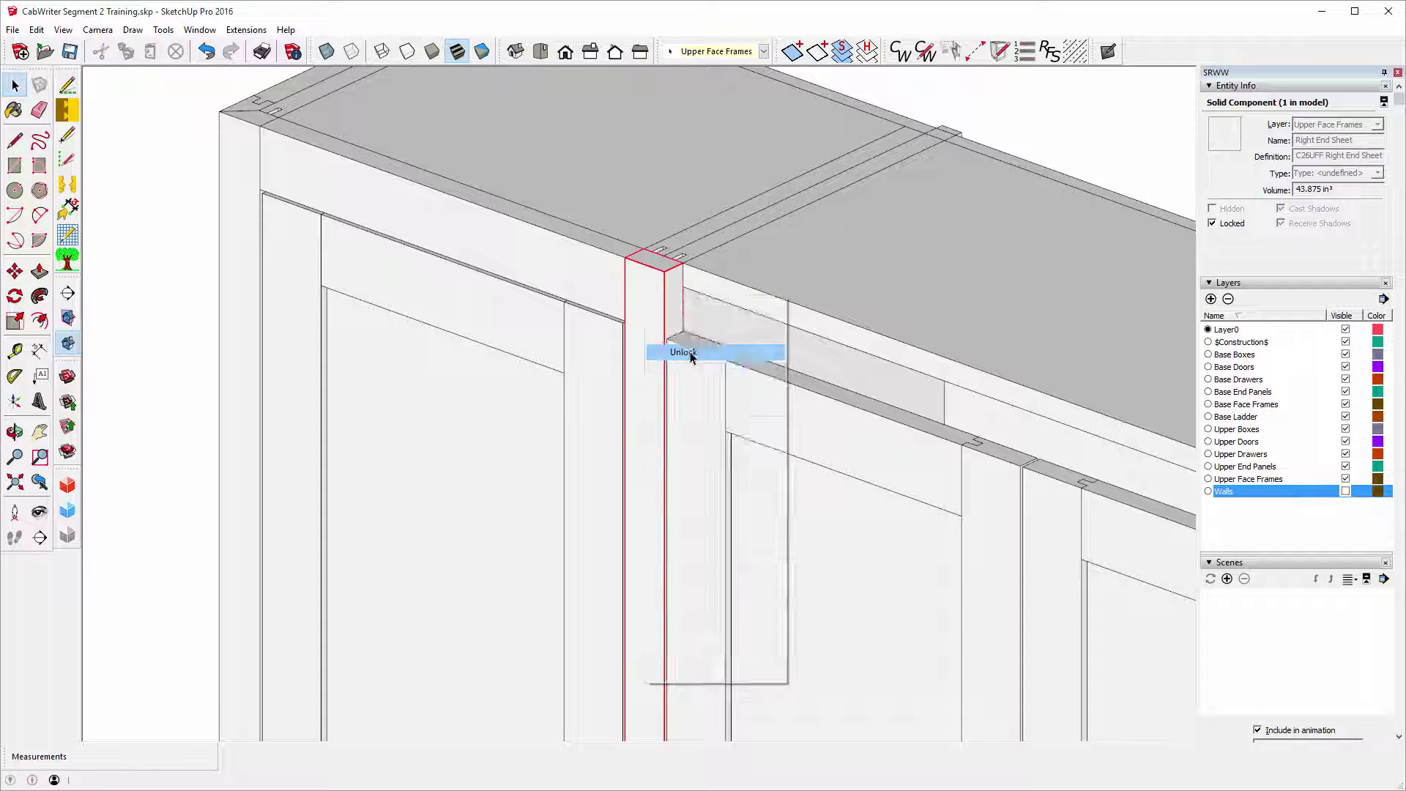
# Edit the unlocked stile component and push its top face down 2" to the underside of the top rail.
pyautogui.rightClick(631, 293)
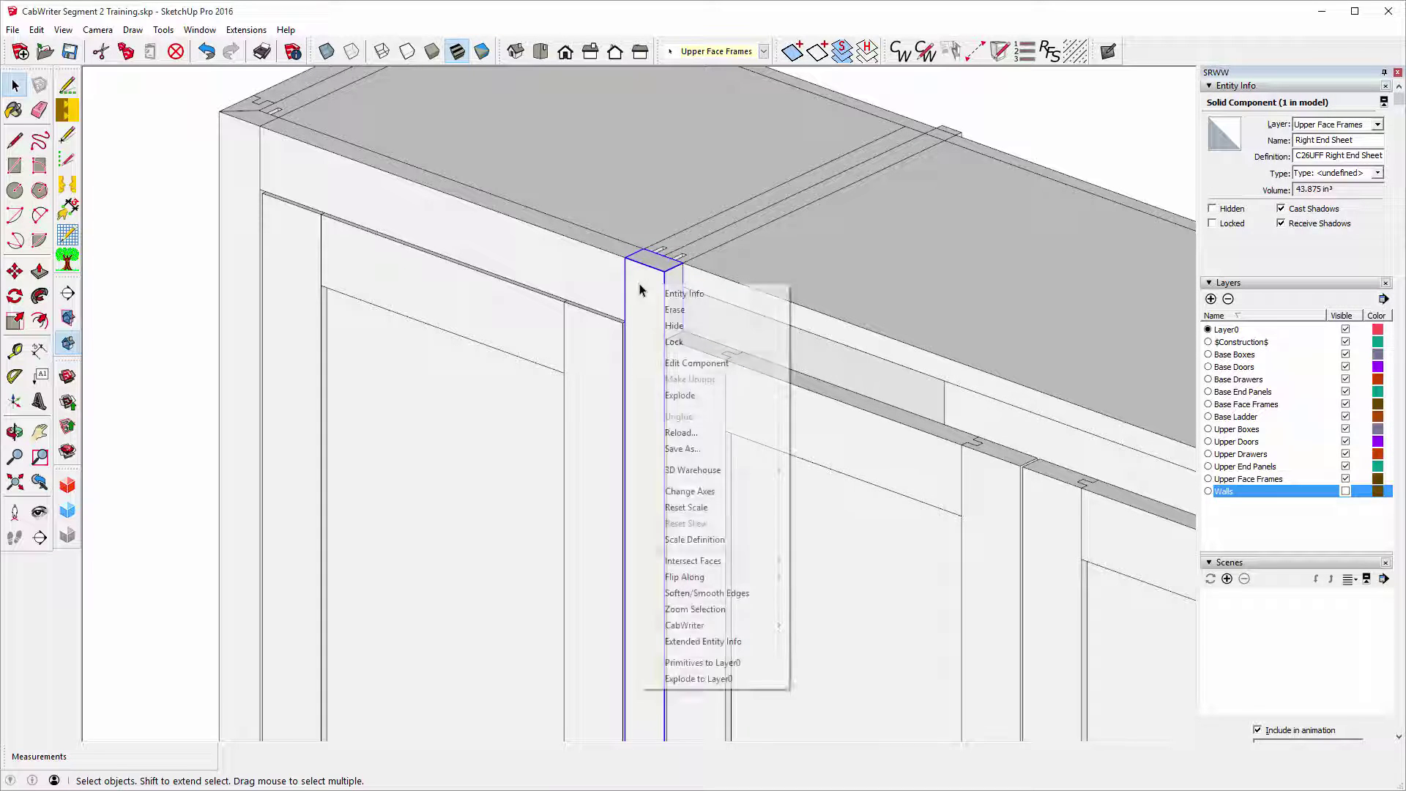
pyautogui.click(689, 363)
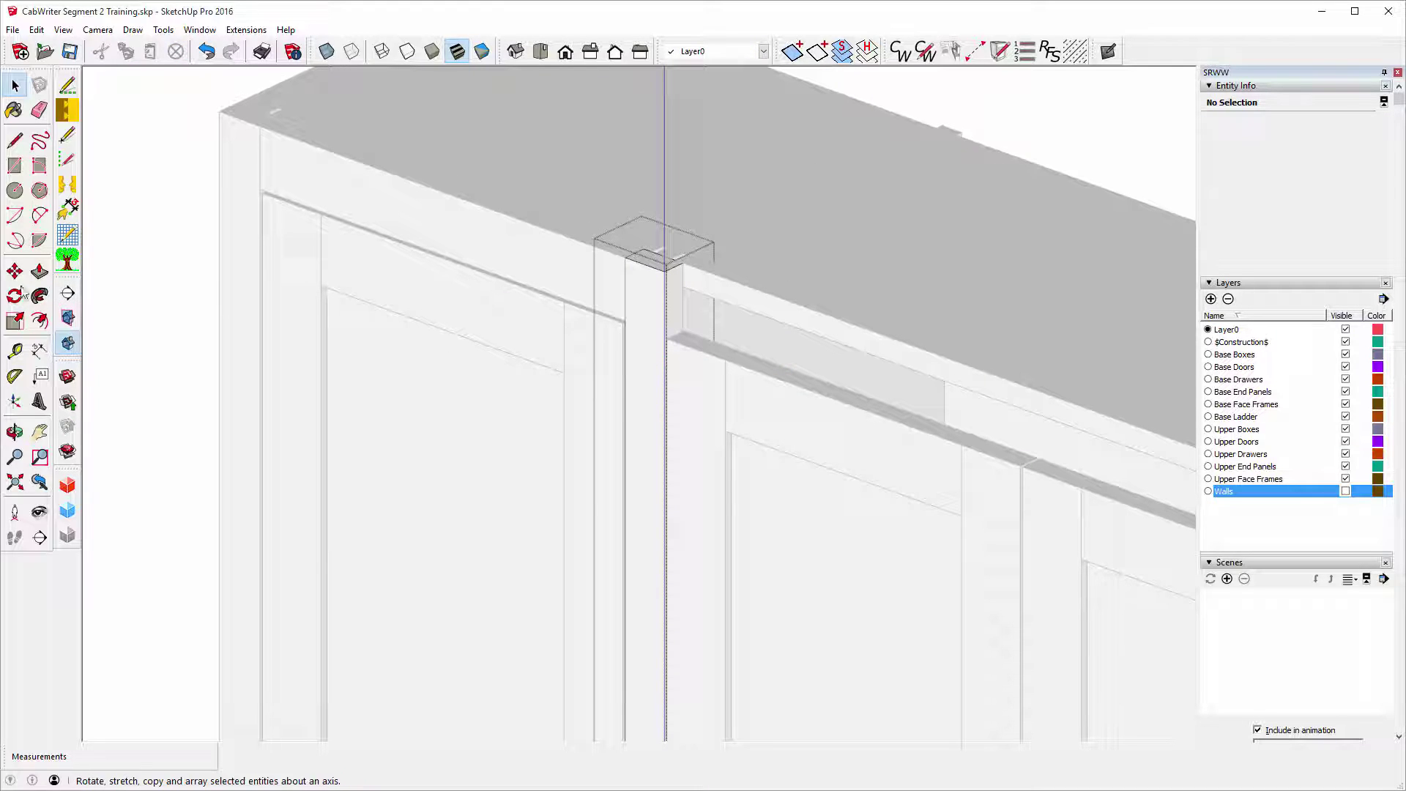
pyautogui.click(40, 272)
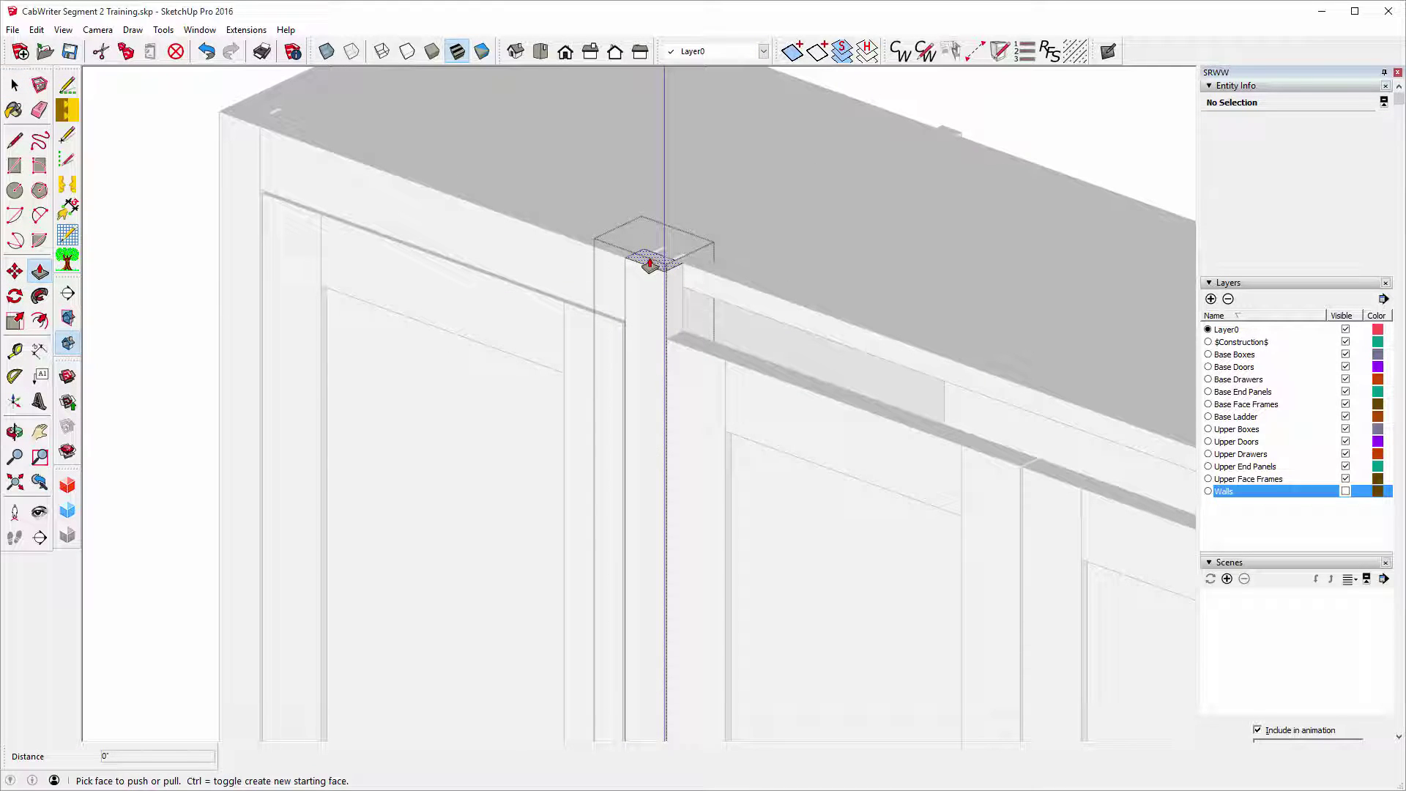
pyautogui.moveTo(644, 258); pyautogui.dragTo(624, 325)
pyautogui.scroll(-5, 468, 328)
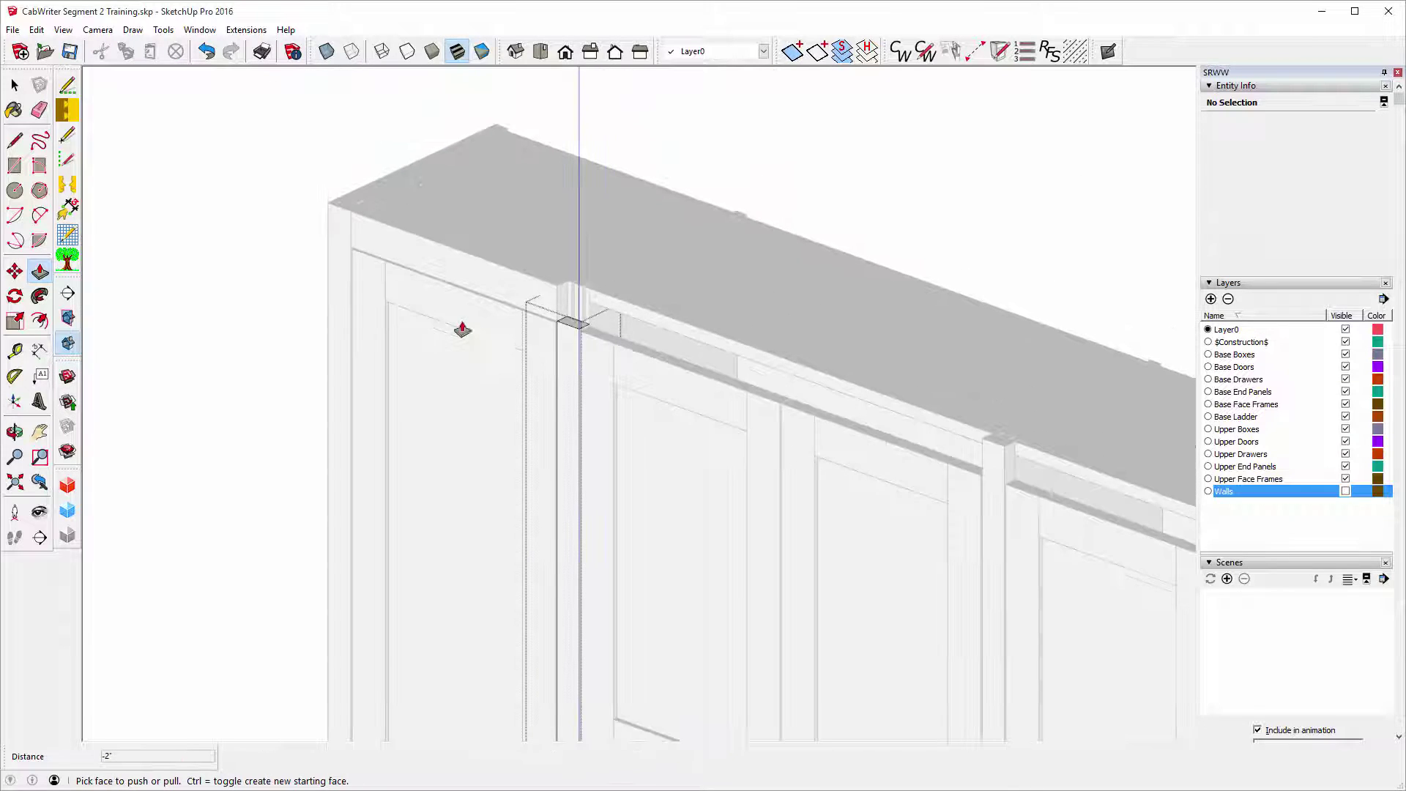
pyautogui.click(14, 86)
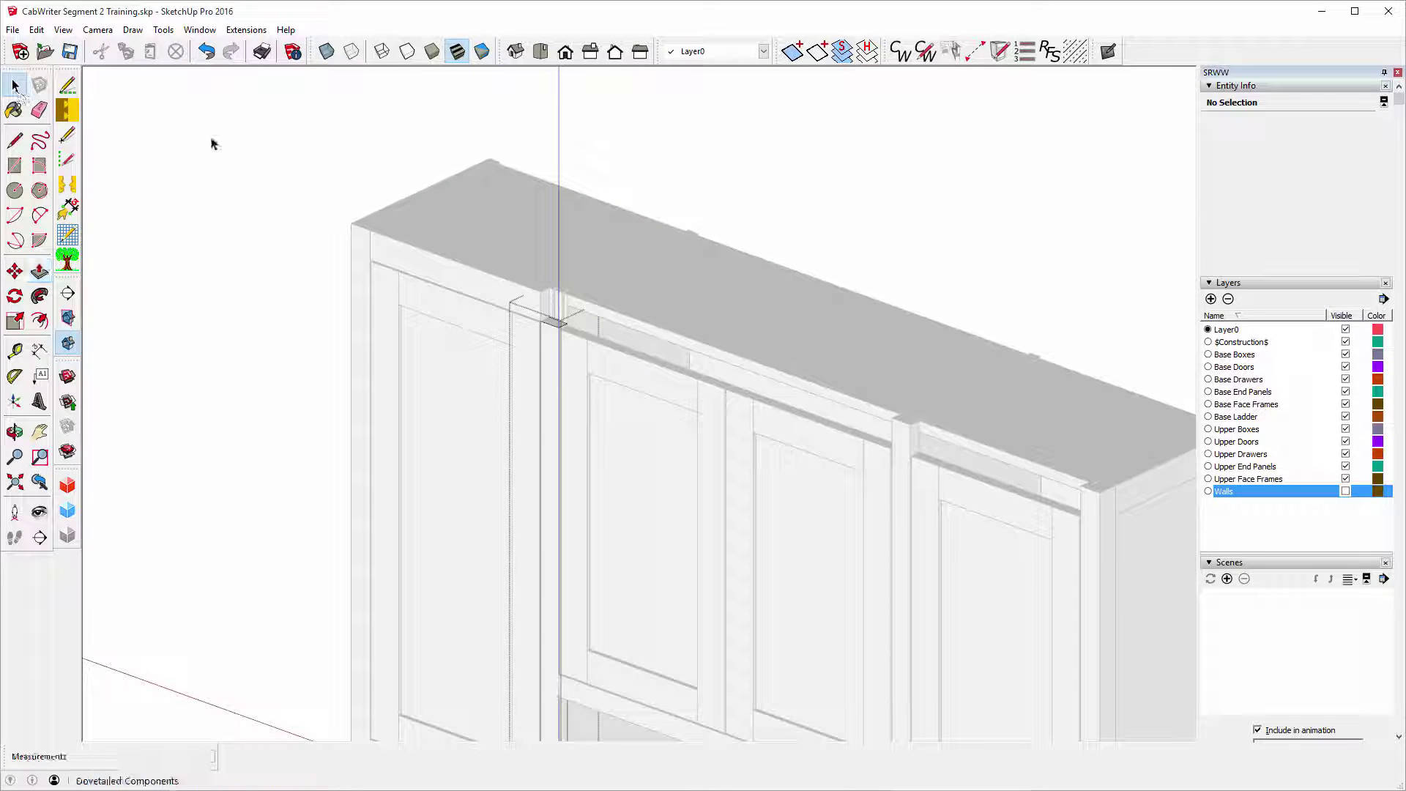
pyautogui.click(200, 194)
# Unlock the face-frame stile between the two-door upper and the right single-door upper.
pyautogui.scroll(-5, 701, 344)
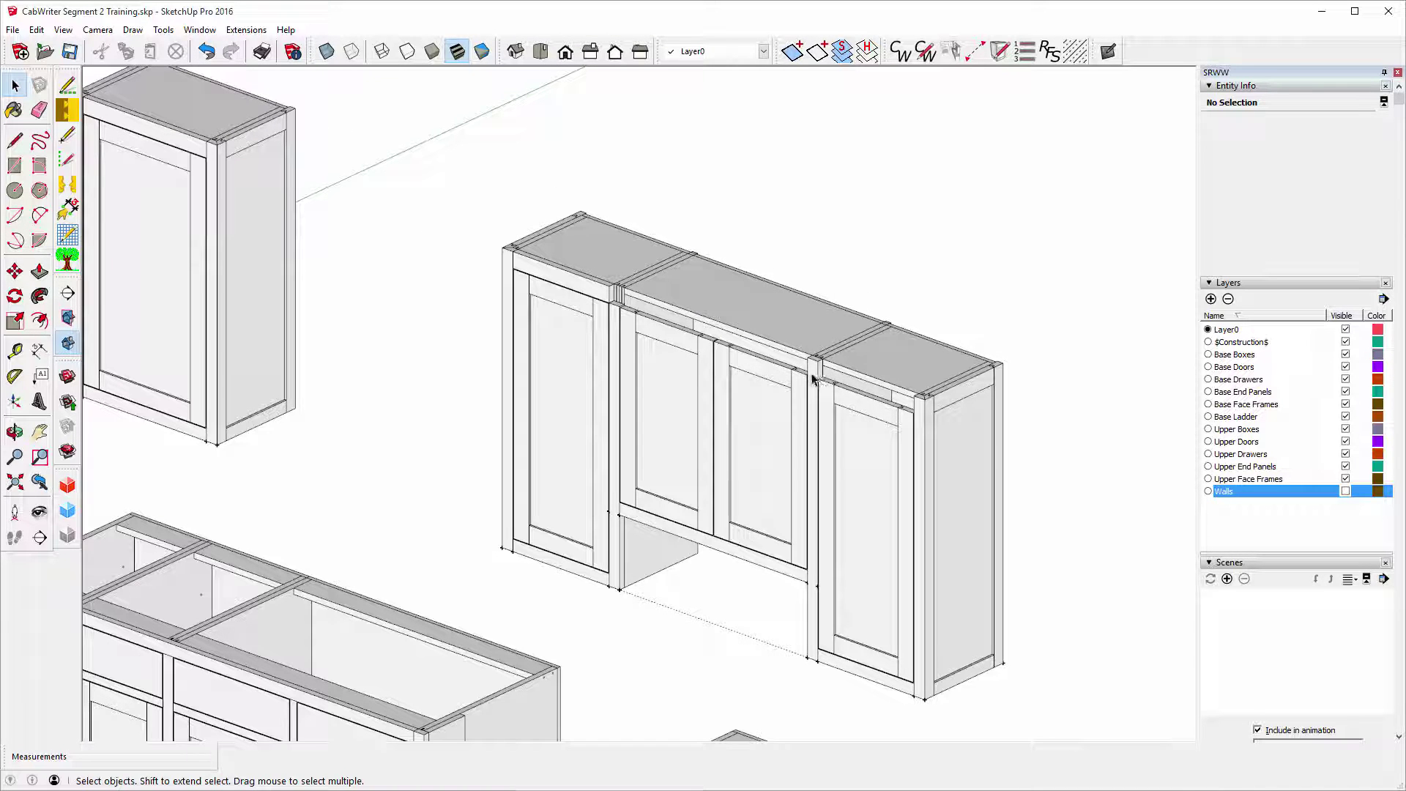
pyautogui.click(816, 377)
pyautogui.rightClick(816, 377)
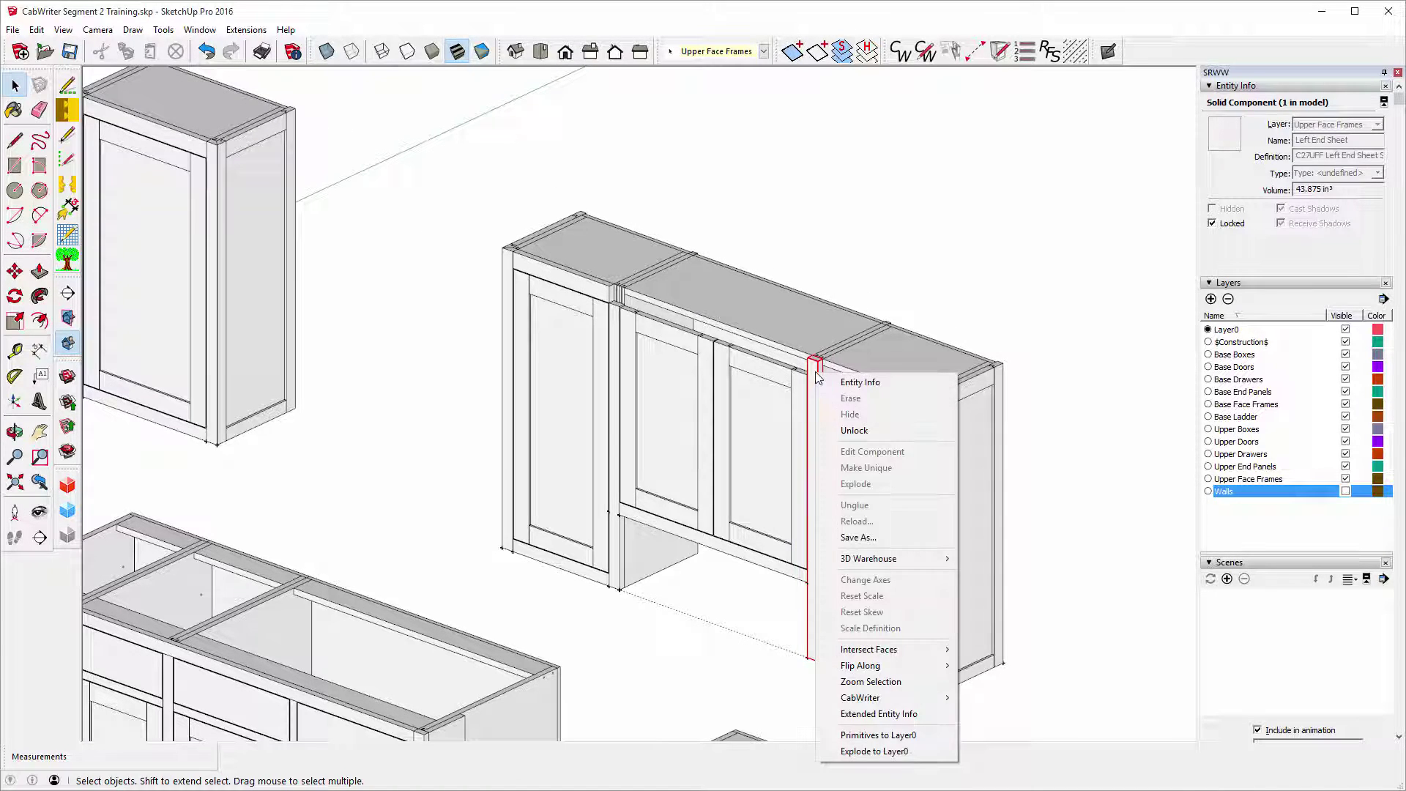
pyautogui.click(857, 432)
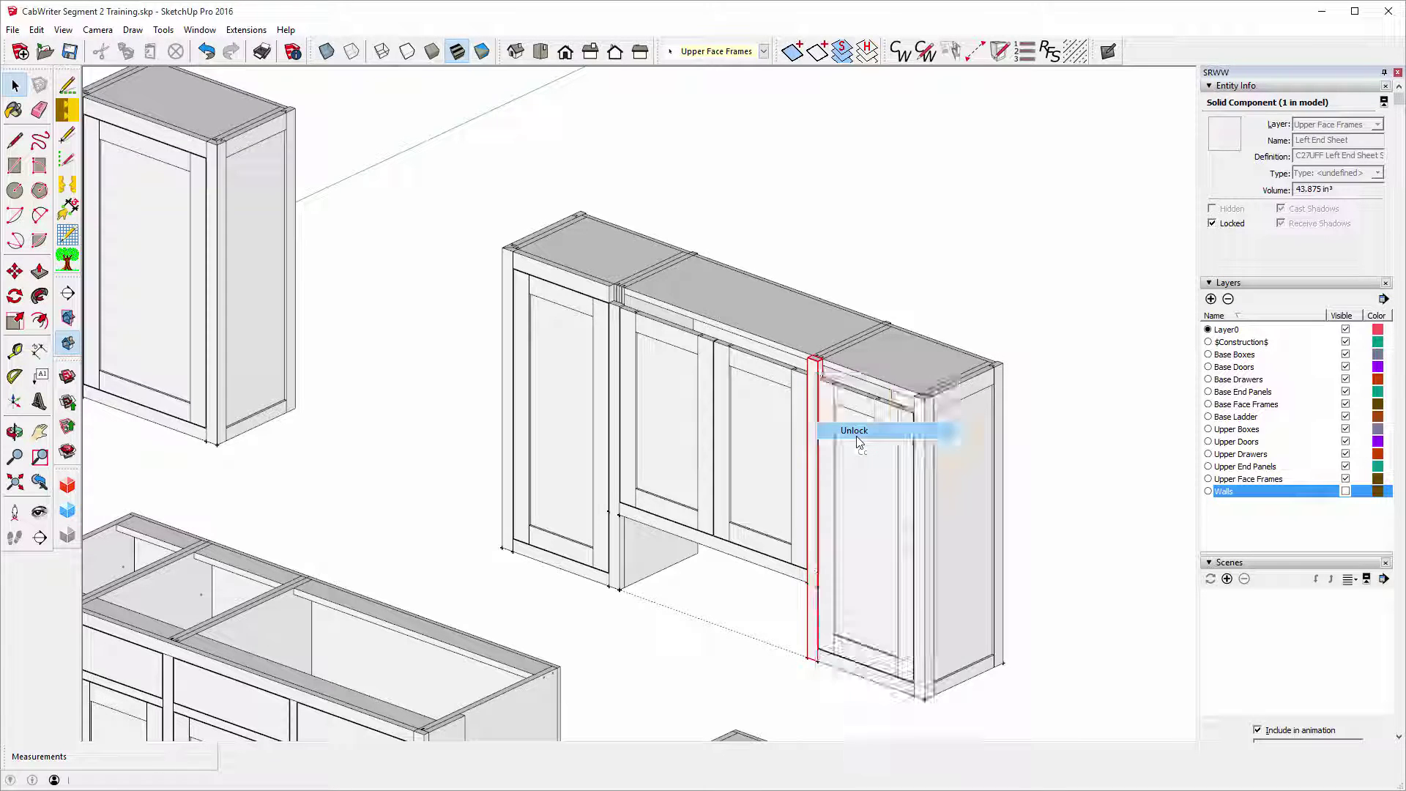
# Edit the stile at the two-door upper's right side and push its top face down 2" to match the rail opening.
pyautogui.rightClick(815, 368)
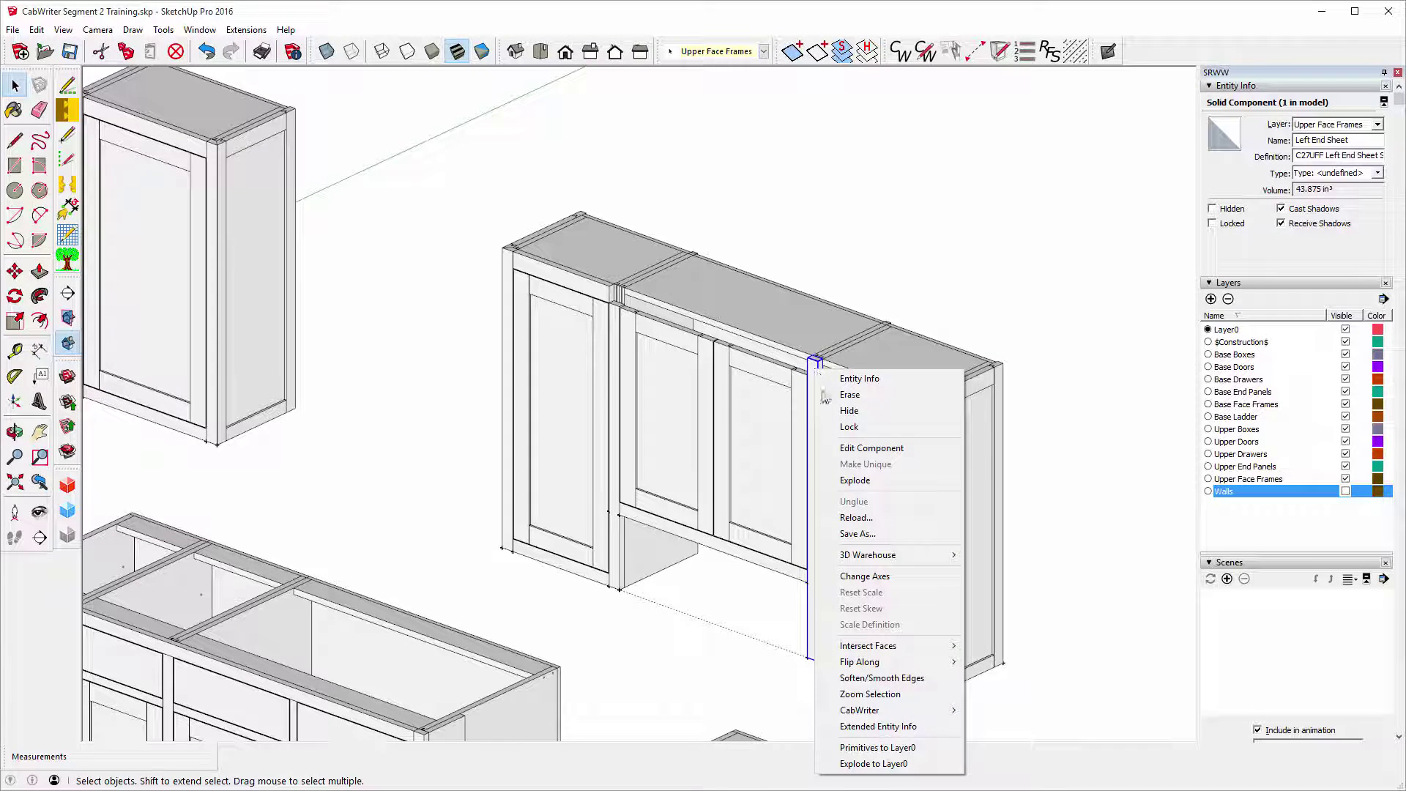
pyautogui.click(863, 447)
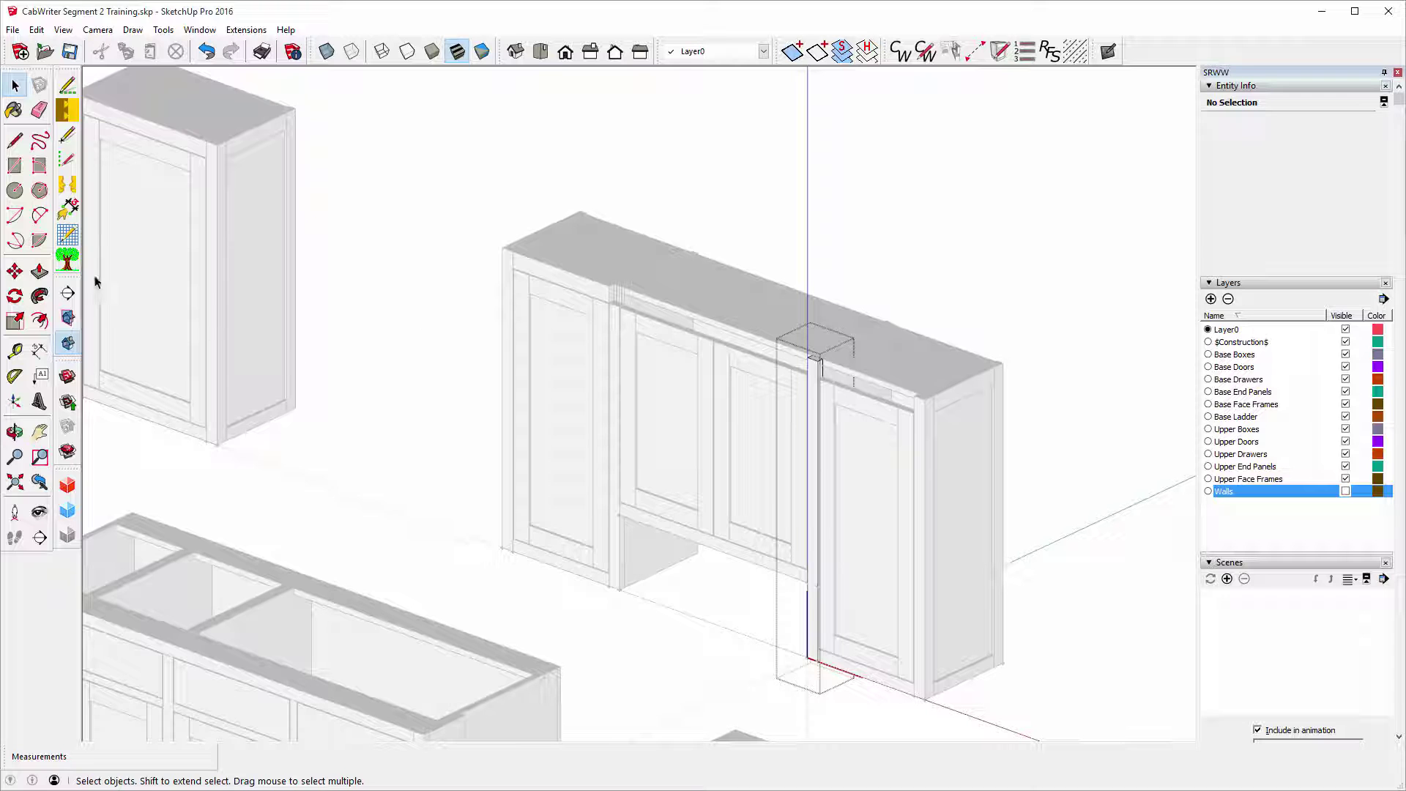
pyautogui.click(40, 271)
pyautogui.scroll(5, 806, 363)
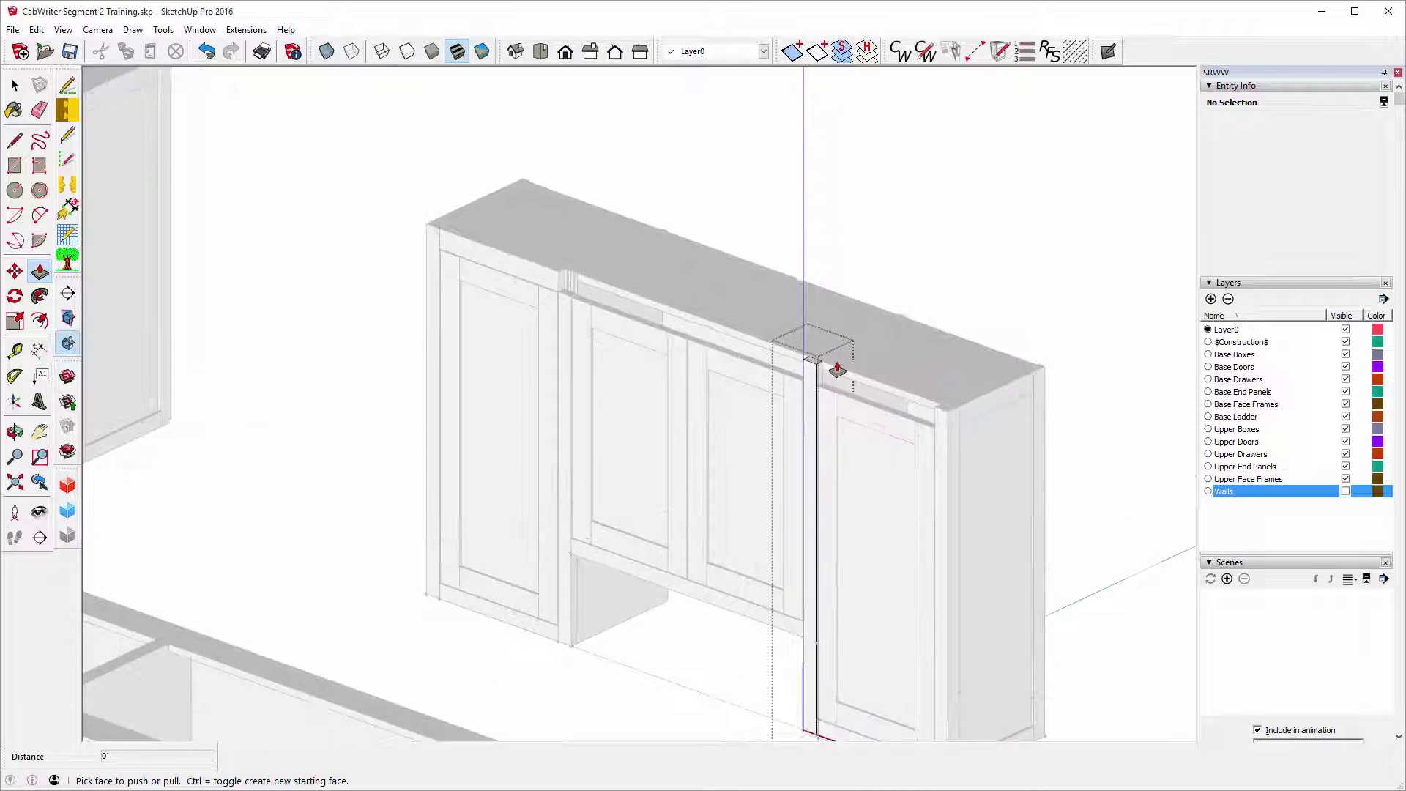
pyautogui.click(792, 364)
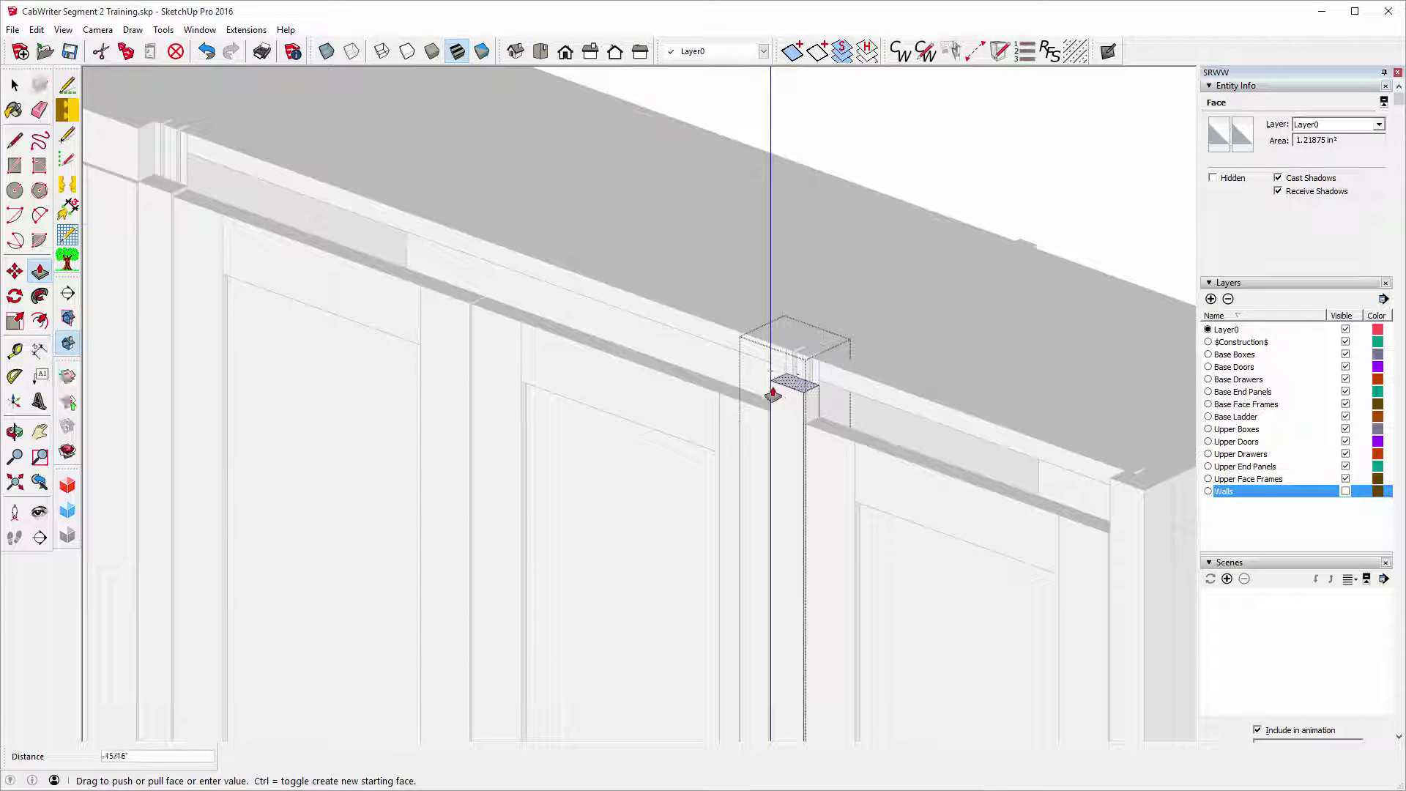
pyautogui.click(139, 191)
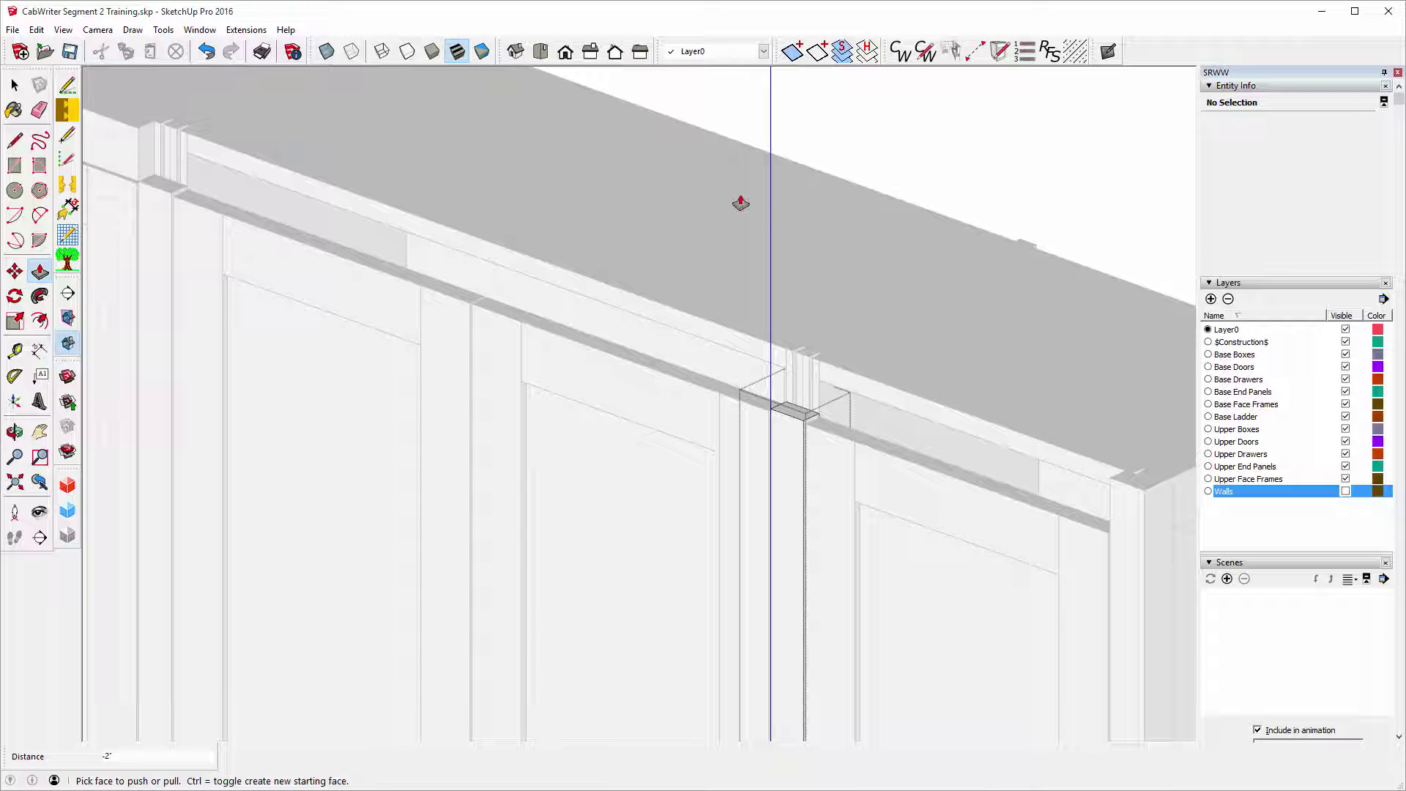
pyautogui.click(14, 85)
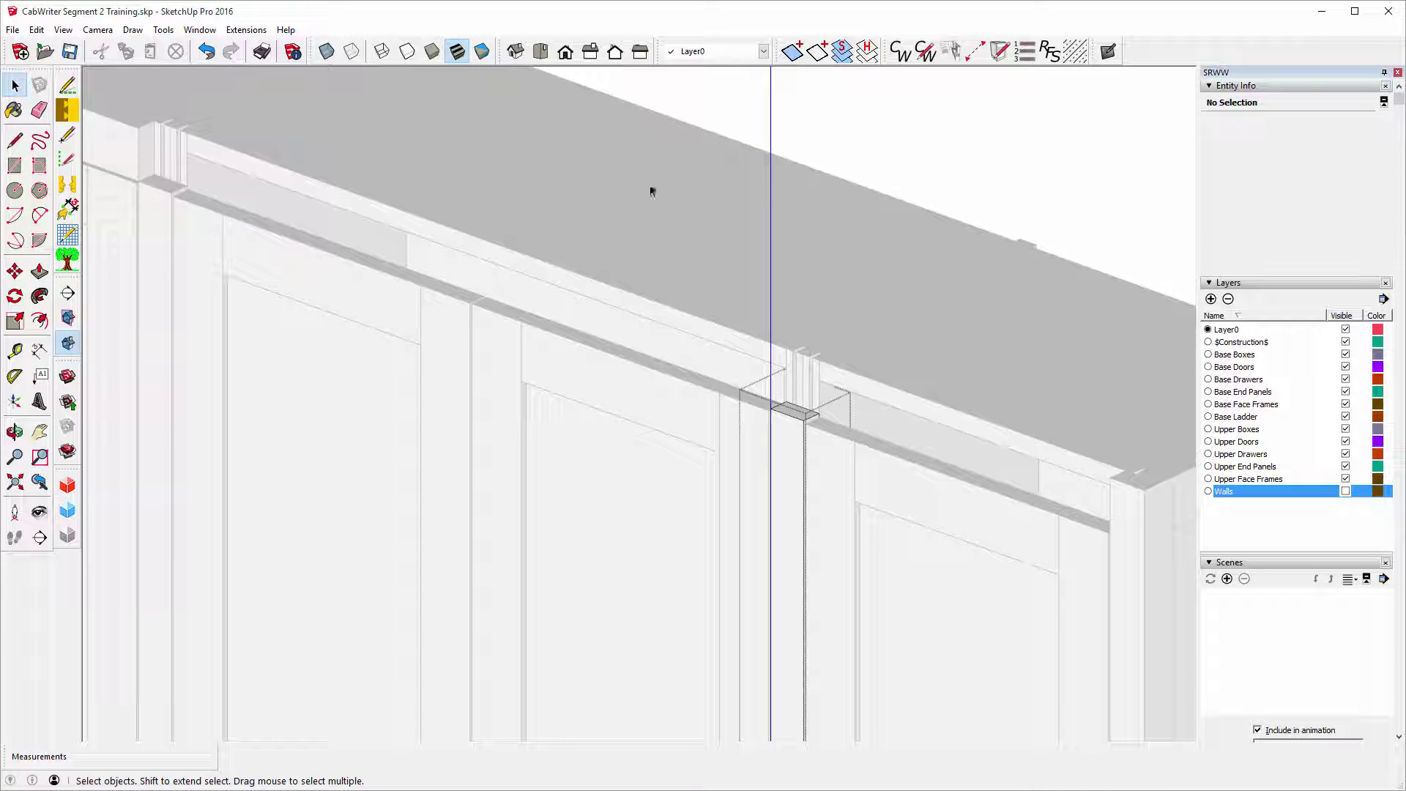
pyautogui.click(922, 155)
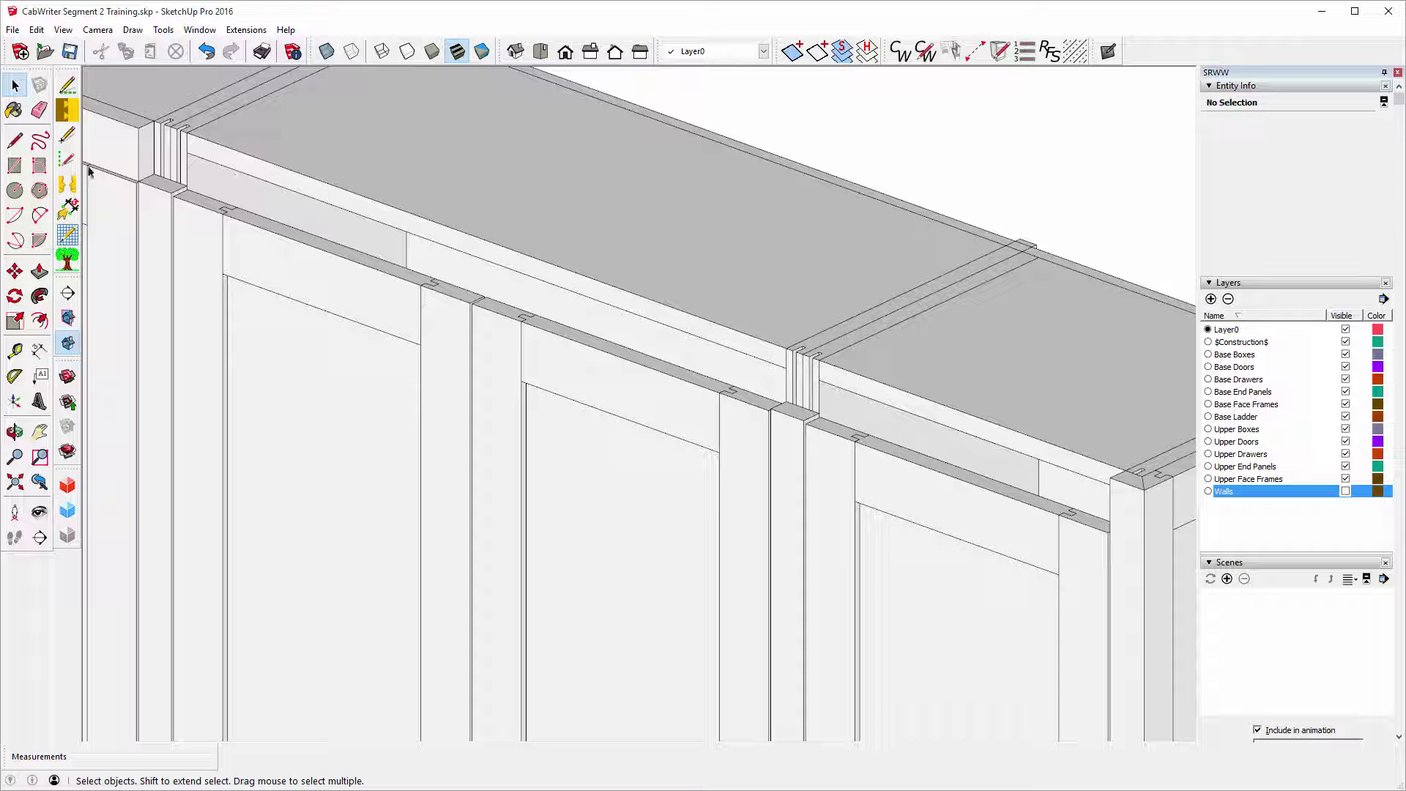
# Unlock the remaining top rail on the left single-door upper.
pyautogui.scroll(-3, 766, 212)
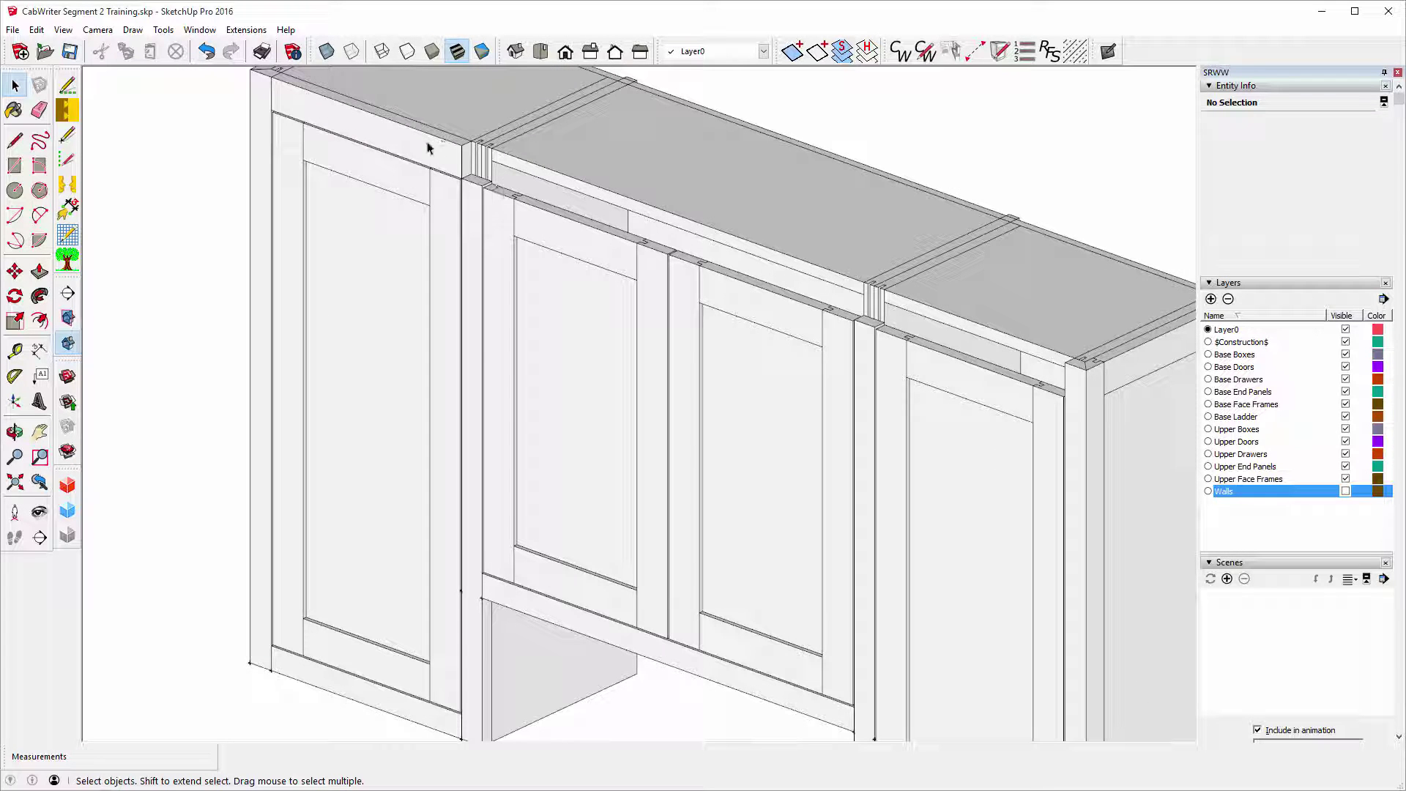
pyautogui.click(428, 146)
pyautogui.rightClick(391, 146)
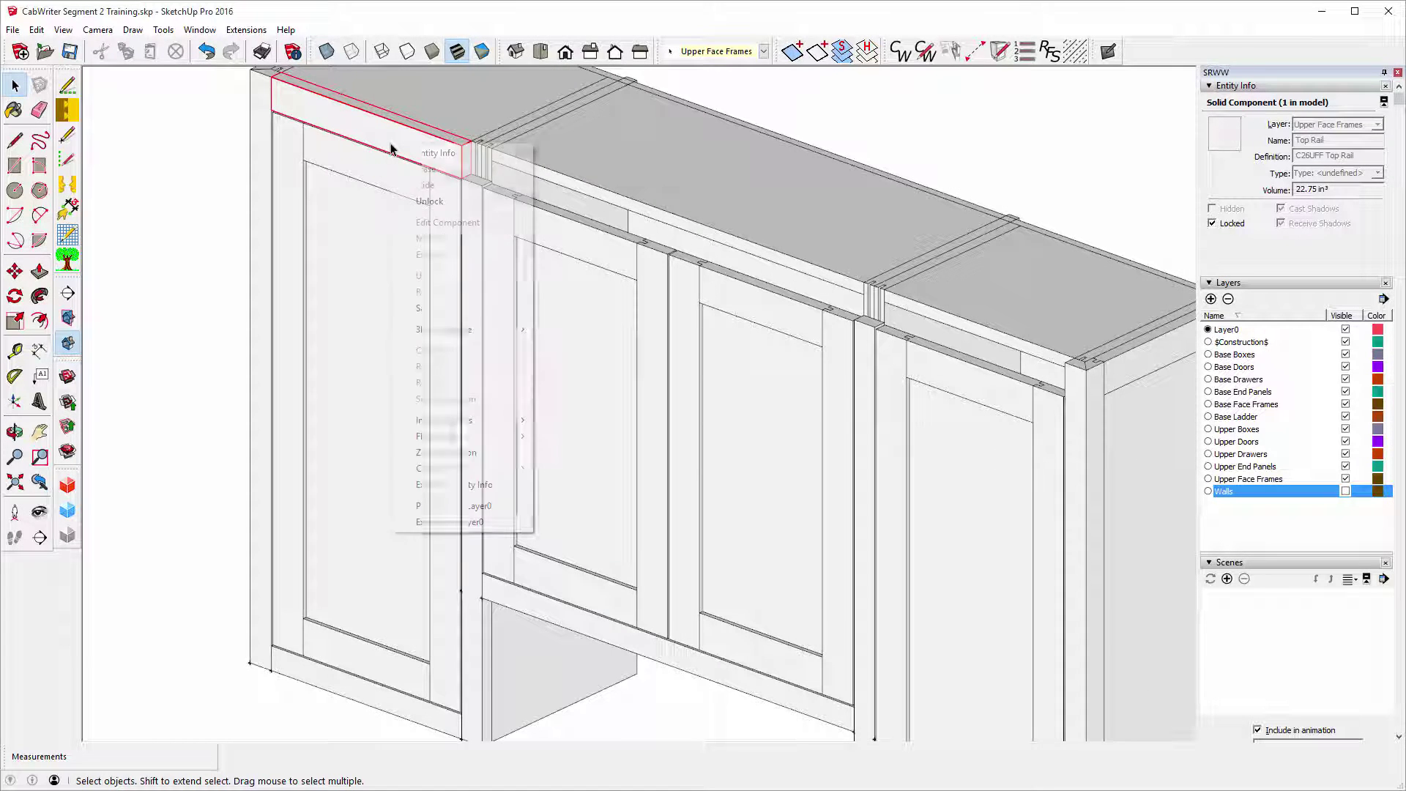
pyautogui.click(432, 200)
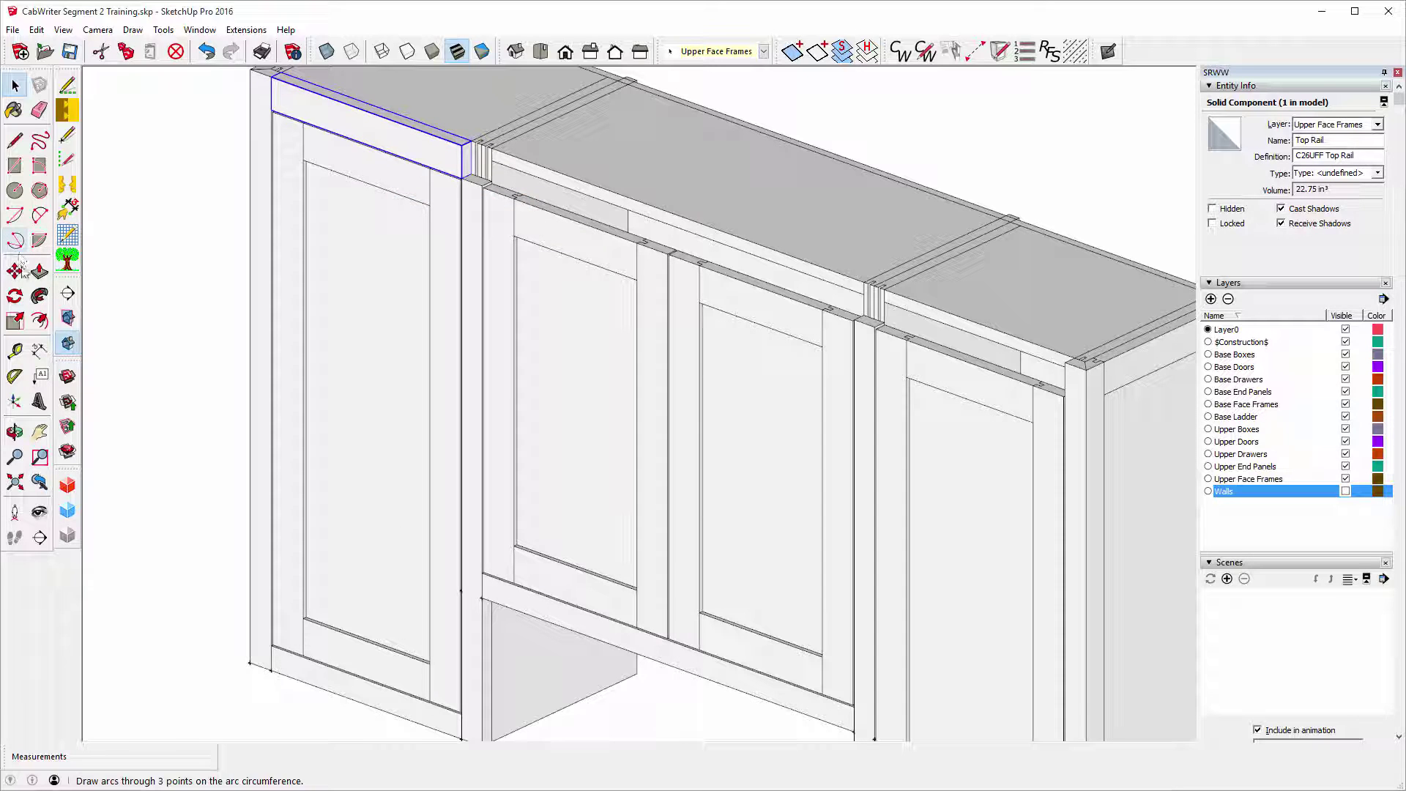
# Edit the left upper's top rail and pull its right end 44 3/8" across all three uppers to the far right end stile.
pyautogui.click(40, 271)
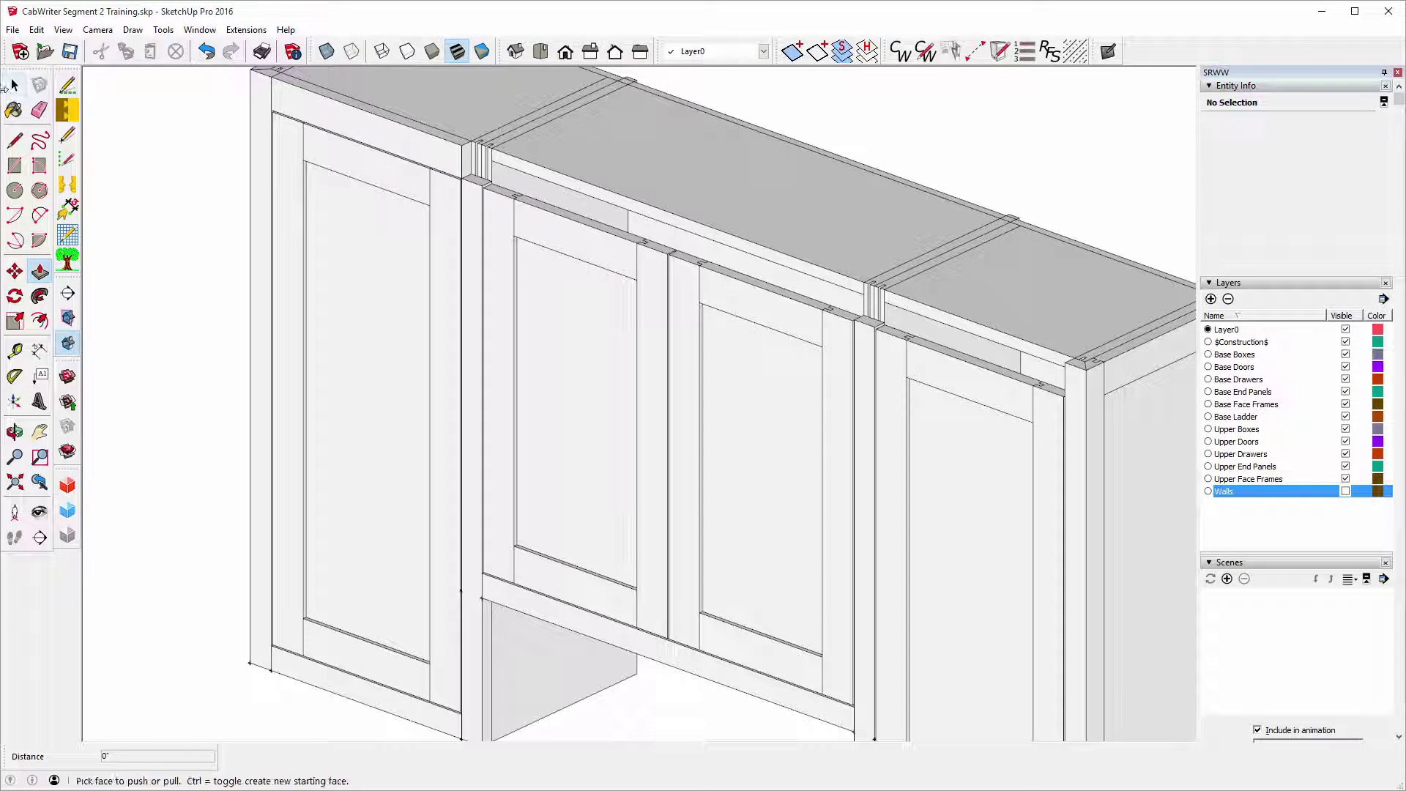
pyautogui.click(15, 85)
pyautogui.click(371, 131)
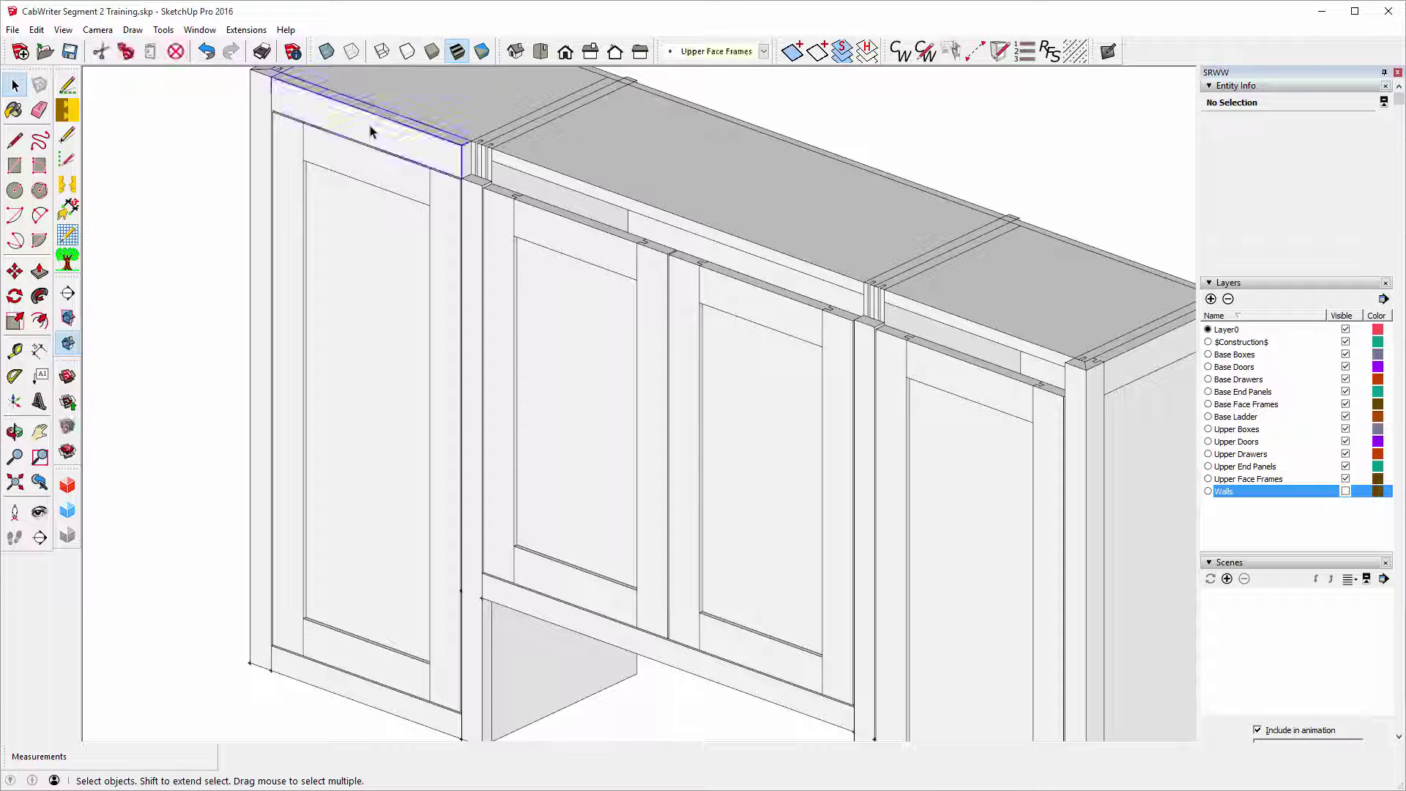
pyautogui.rightClick(371, 131)
pyautogui.click(421, 205)
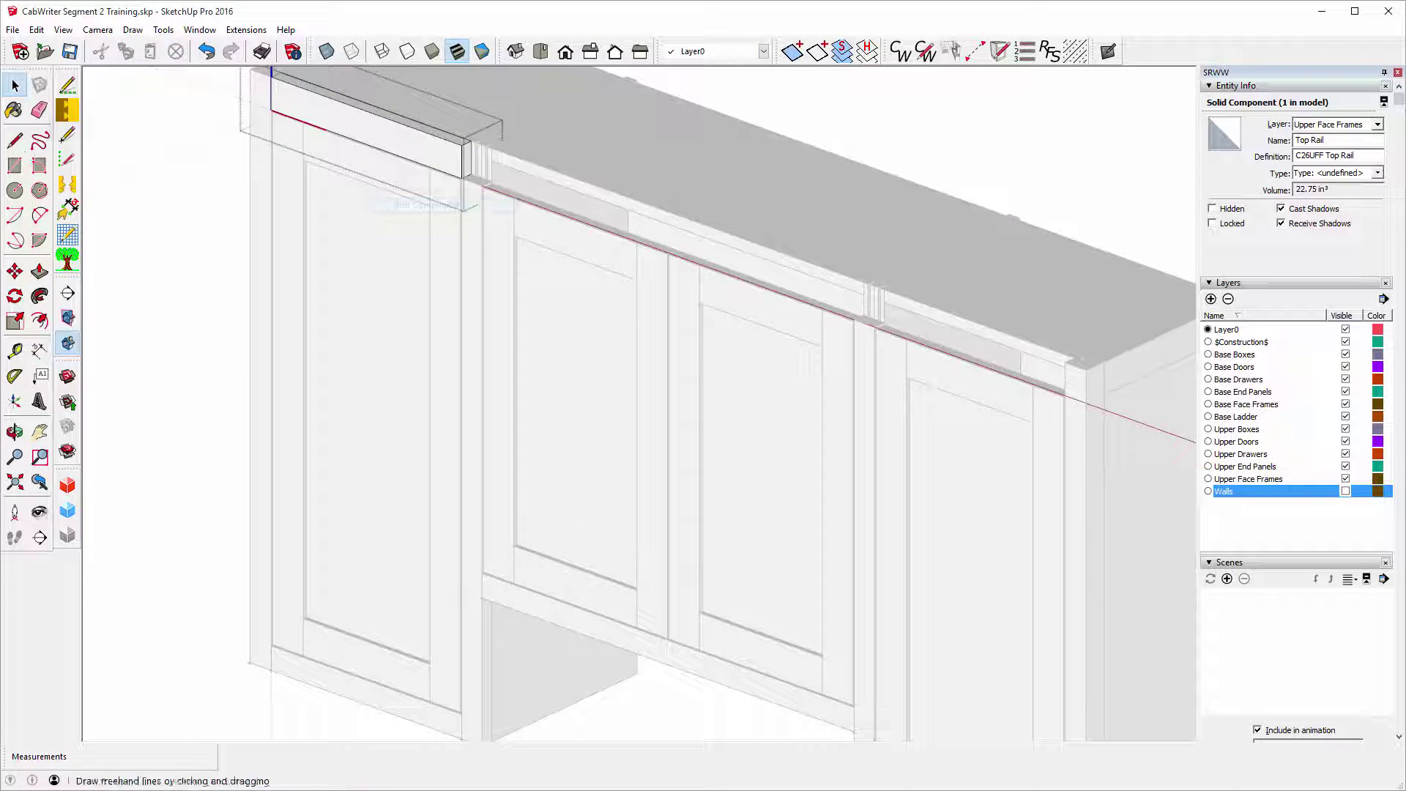
pyautogui.click(40, 271)
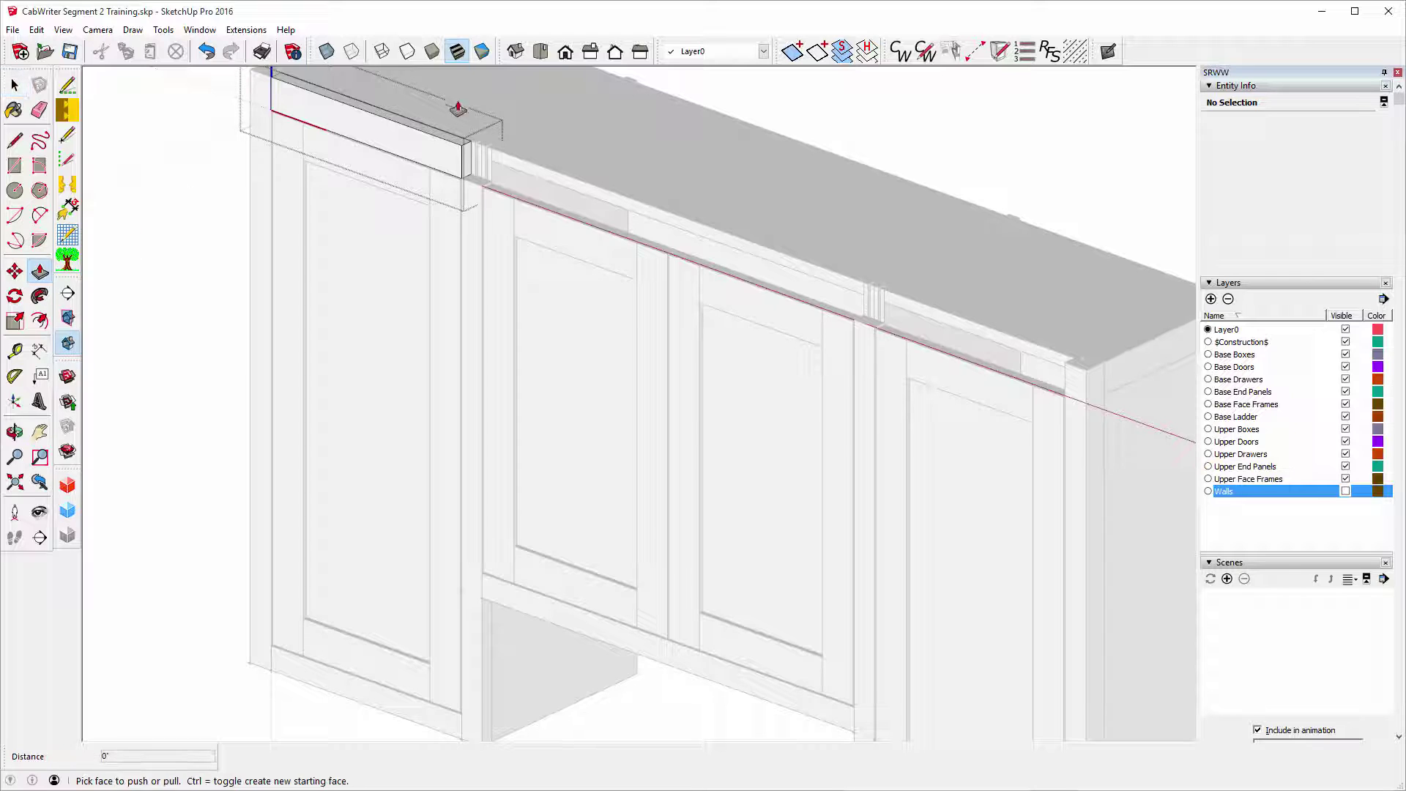
pyautogui.click(464, 162)
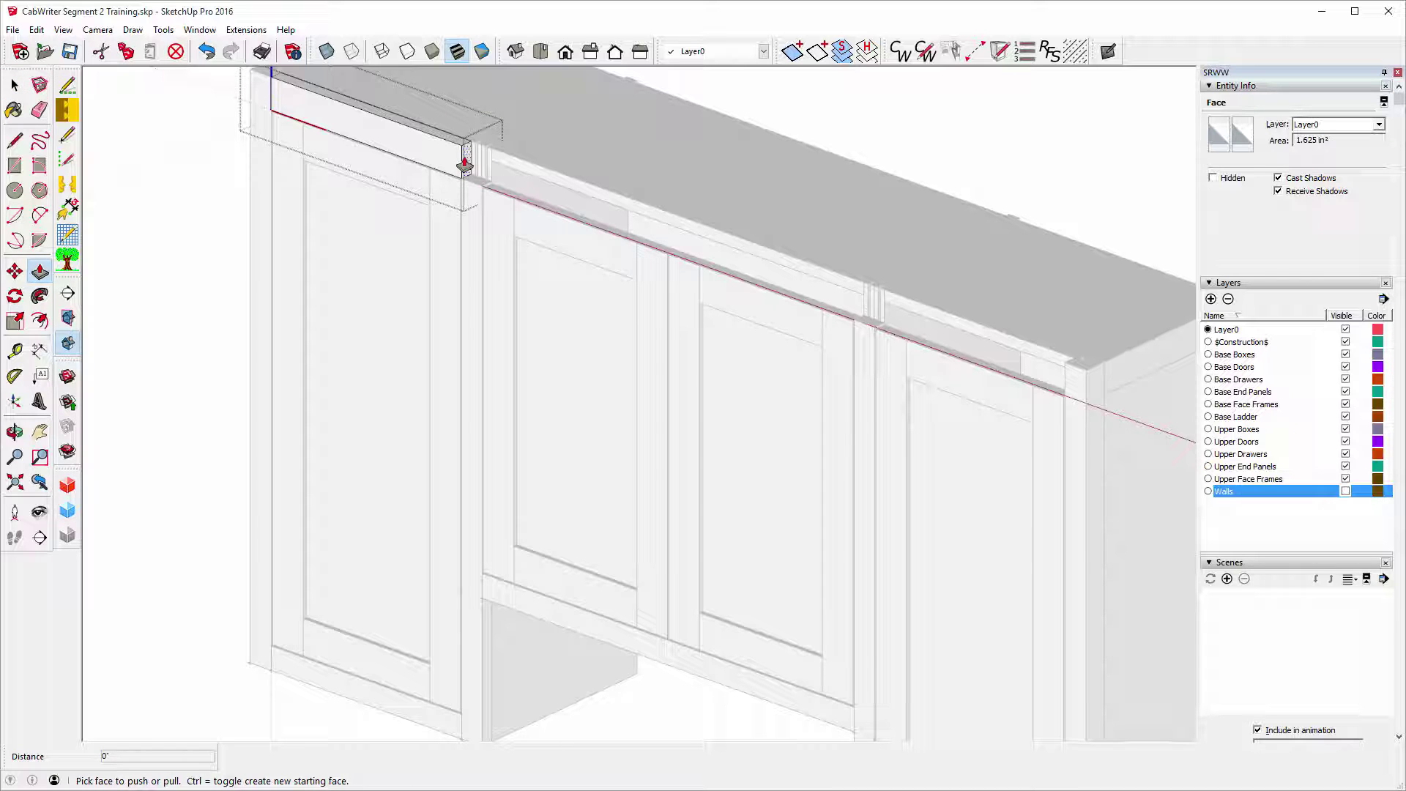
pyautogui.click(464, 163)
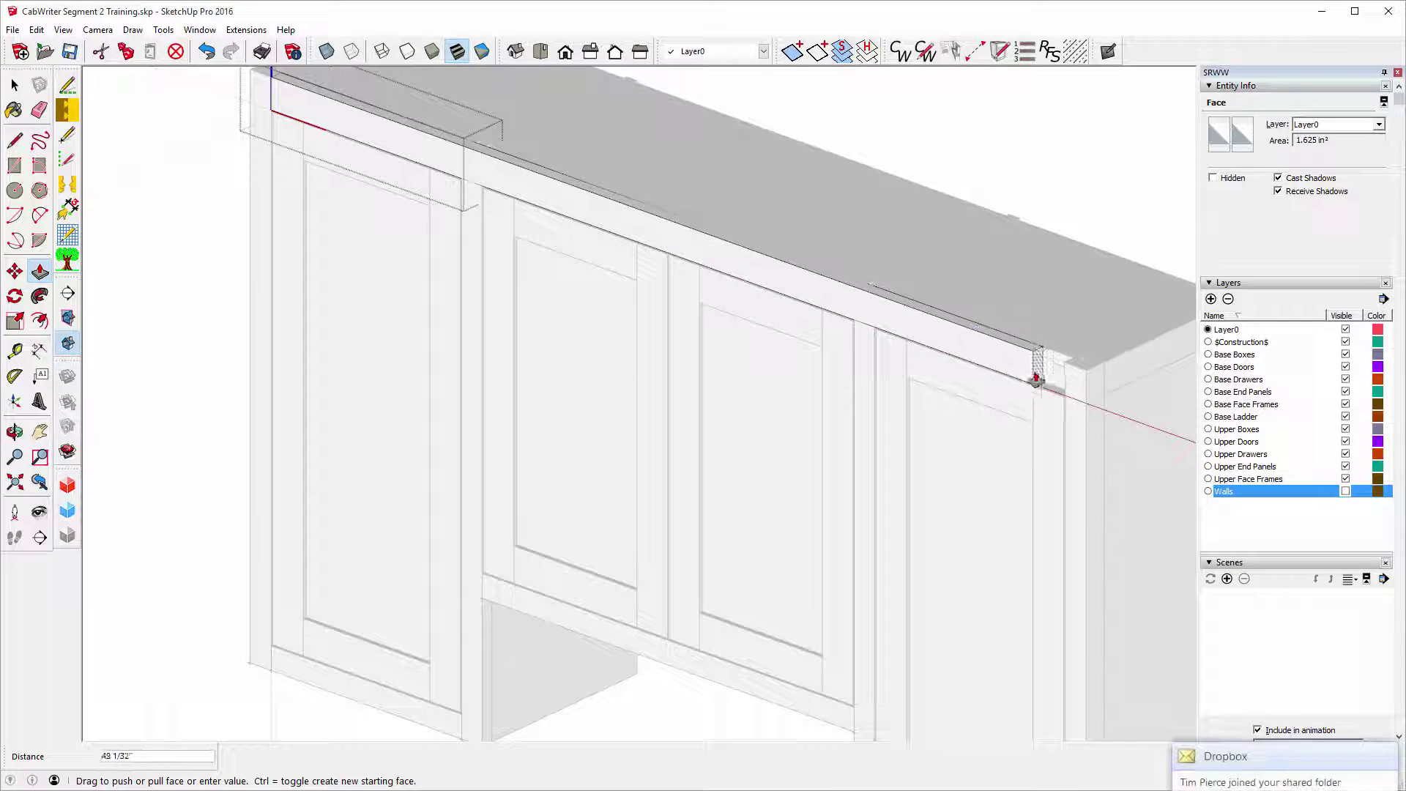
pyautogui.click(1067, 370)
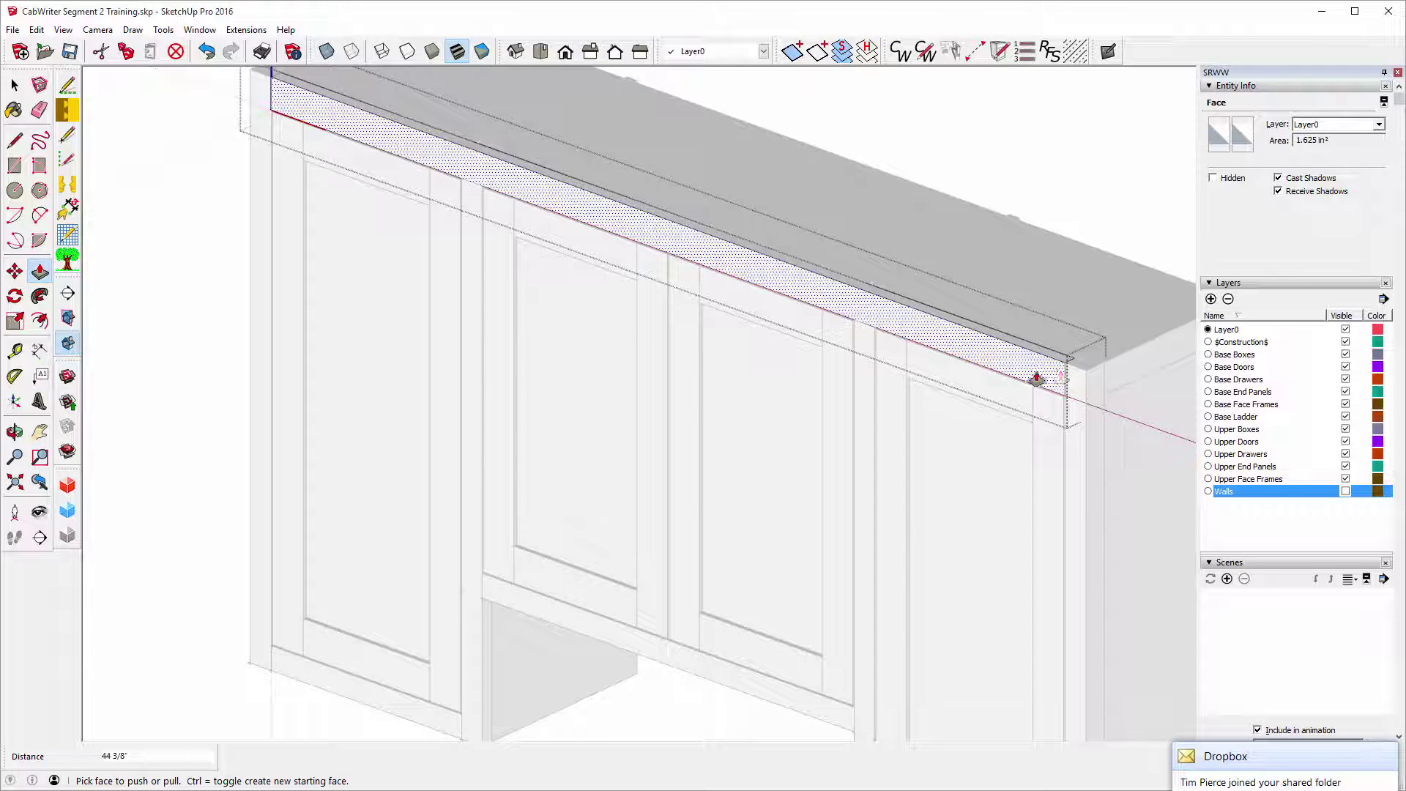
pyautogui.scroll(-3, 471, 252)
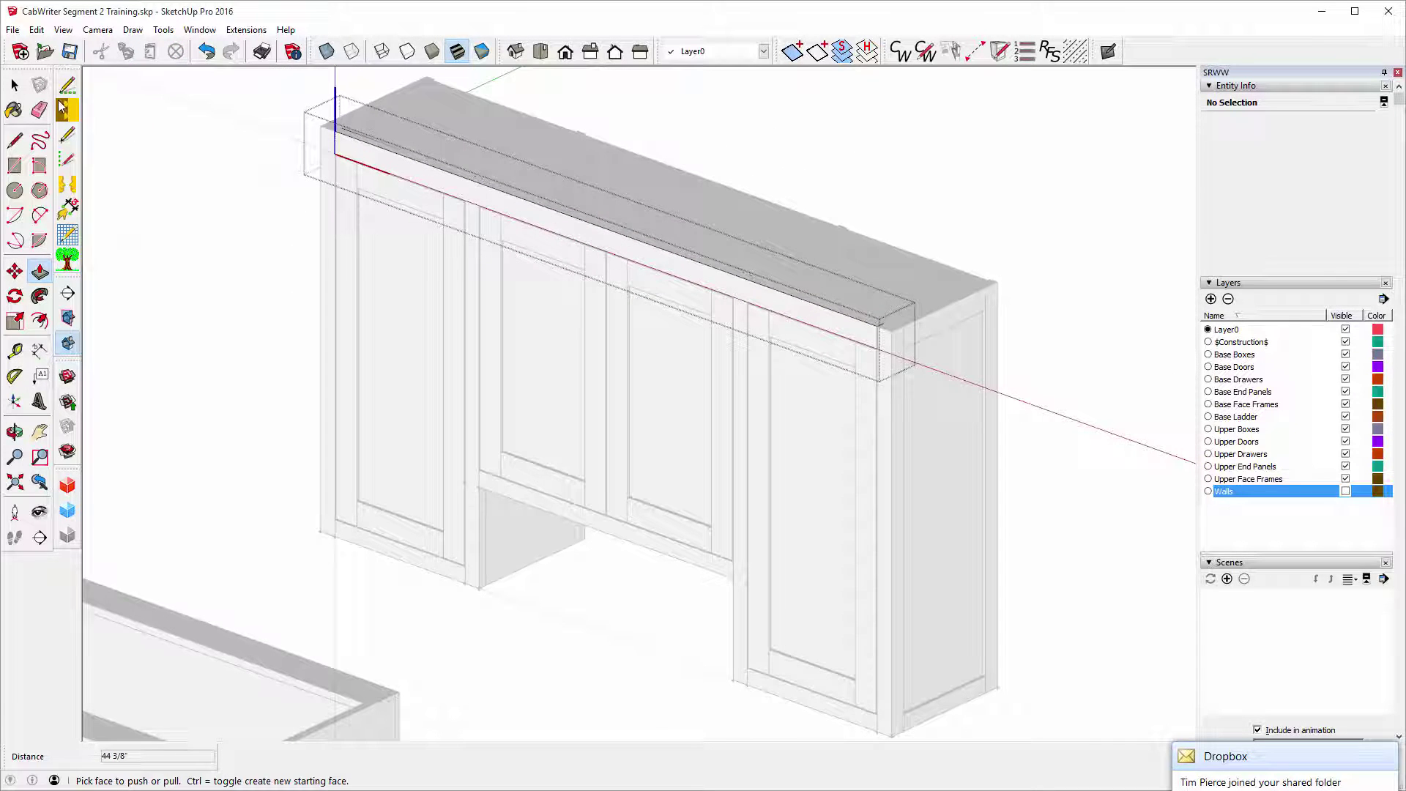
# Finish editing the continuous top rail and inspect the merged face frame across the three far right uppers.
pyautogui.click(15, 86)
pyautogui.click(194, 141)
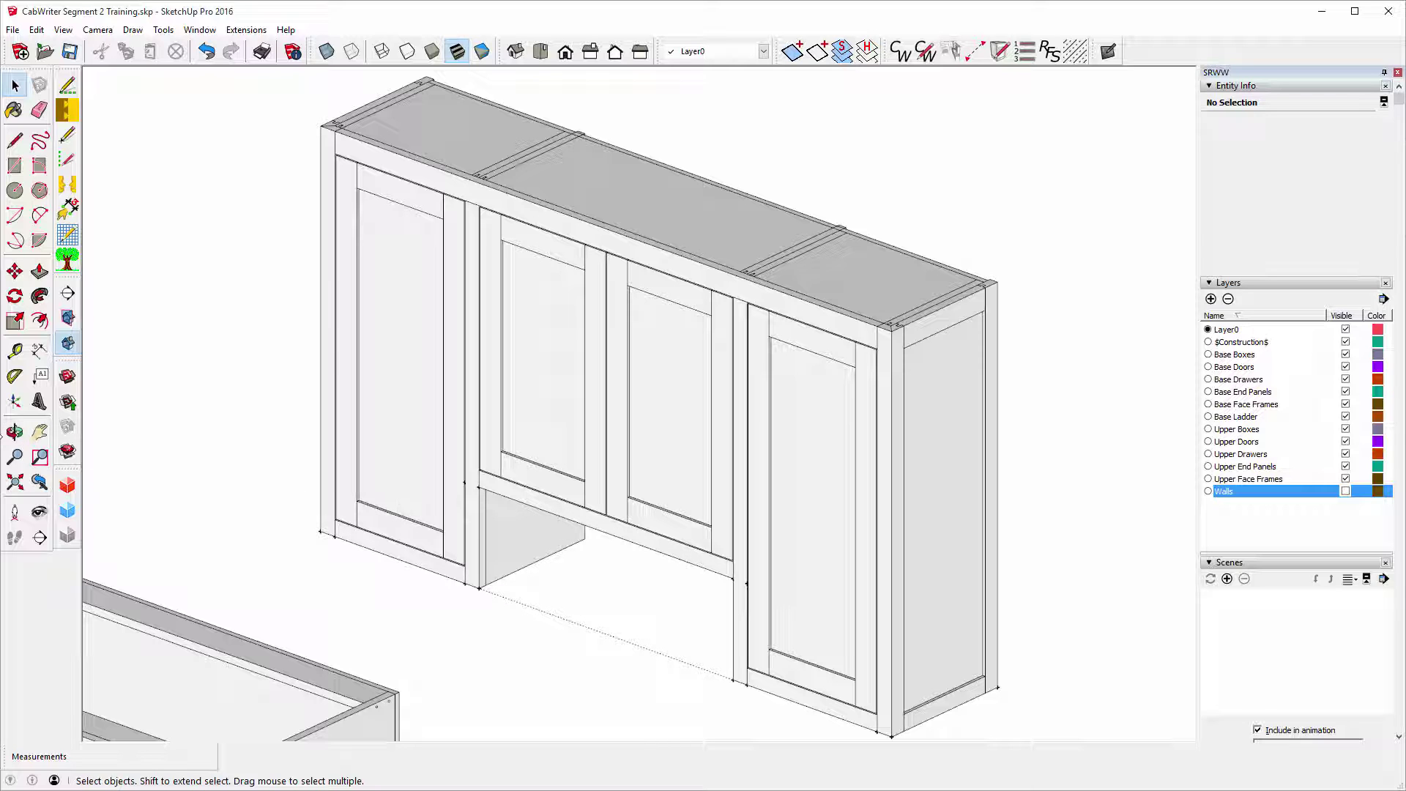
pyautogui.click(15, 432)
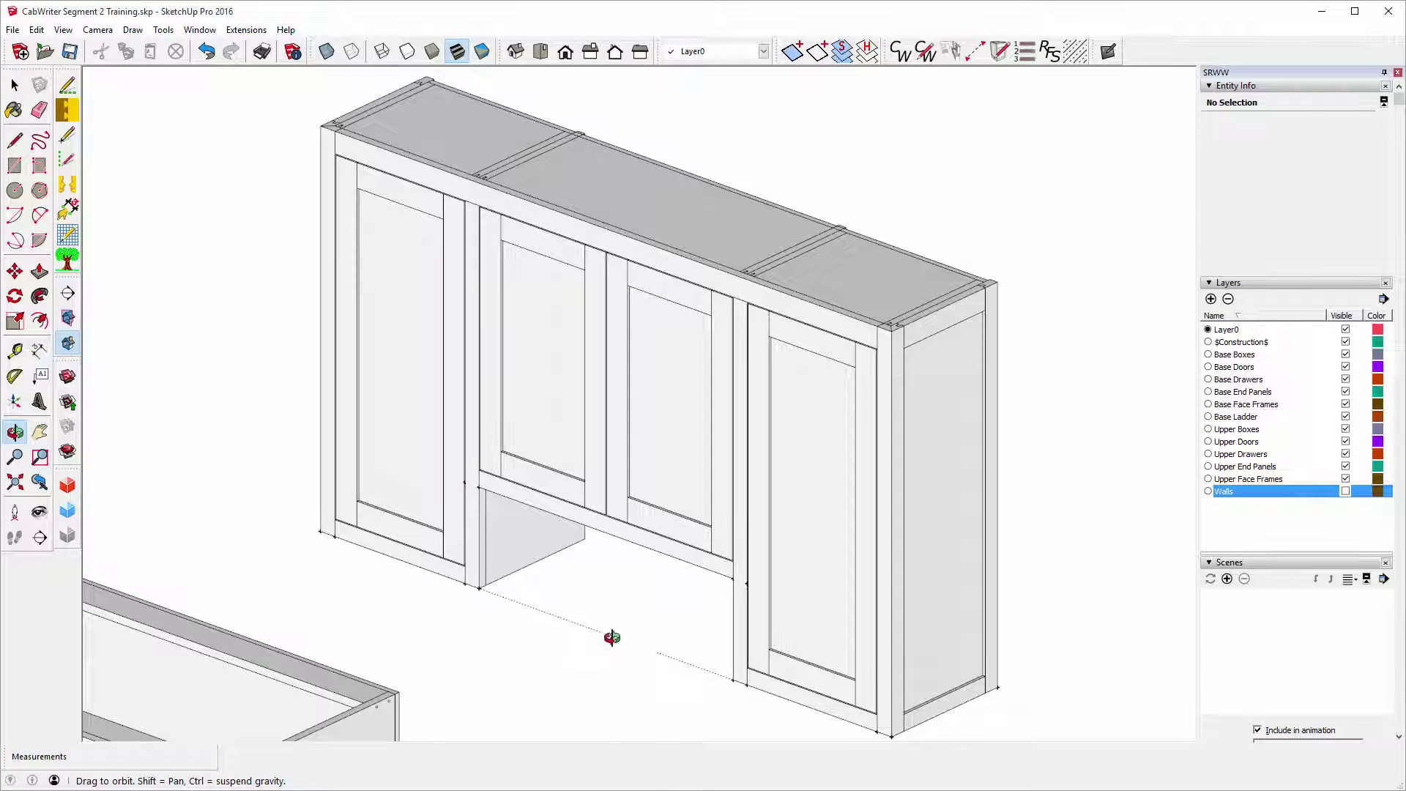
pyautogui.moveTo(612, 637); pyautogui.dragTo(496, 624)
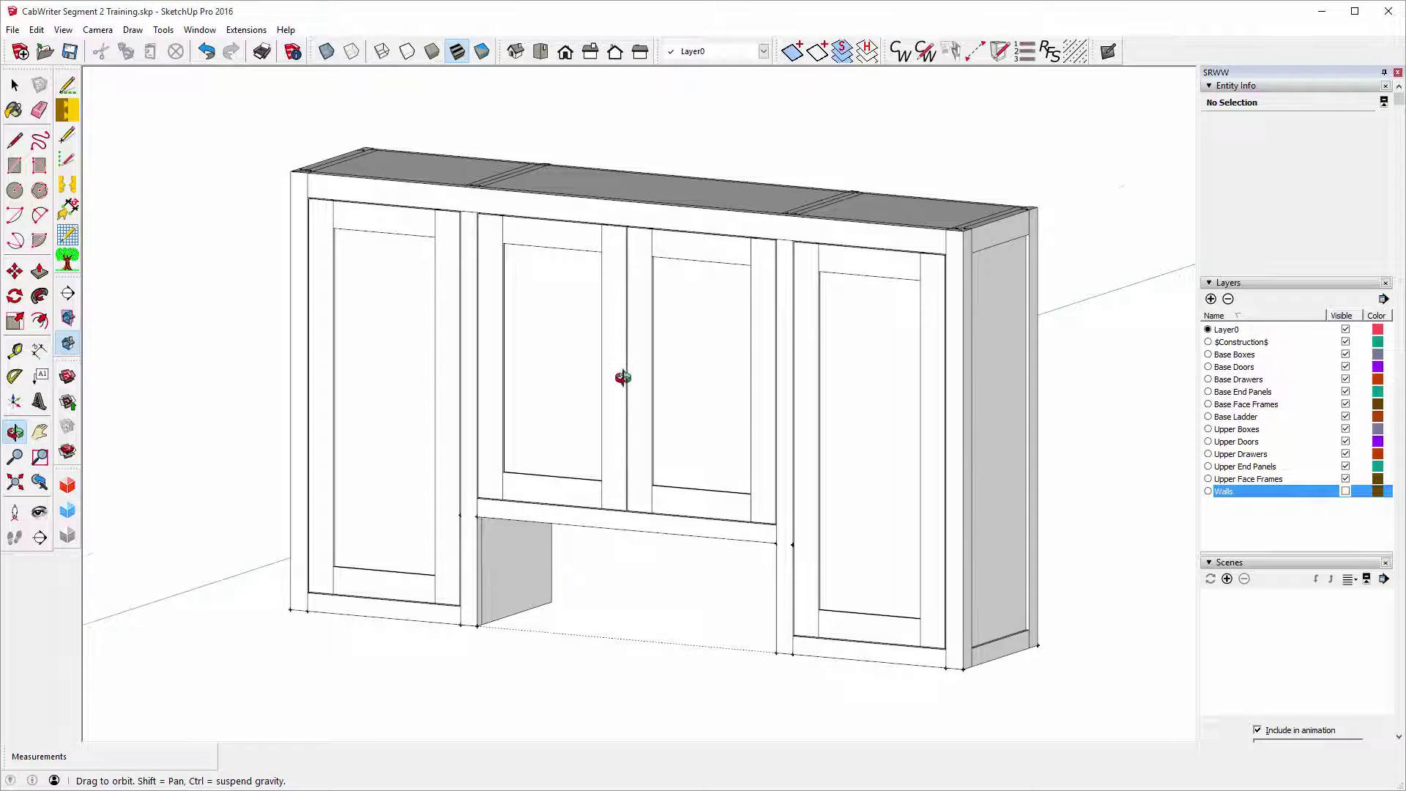
pyautogui.moveTo(622, 378); pyautogui.dragTo(608, 435)
pyautogui.scroll(-5, 656, 293)
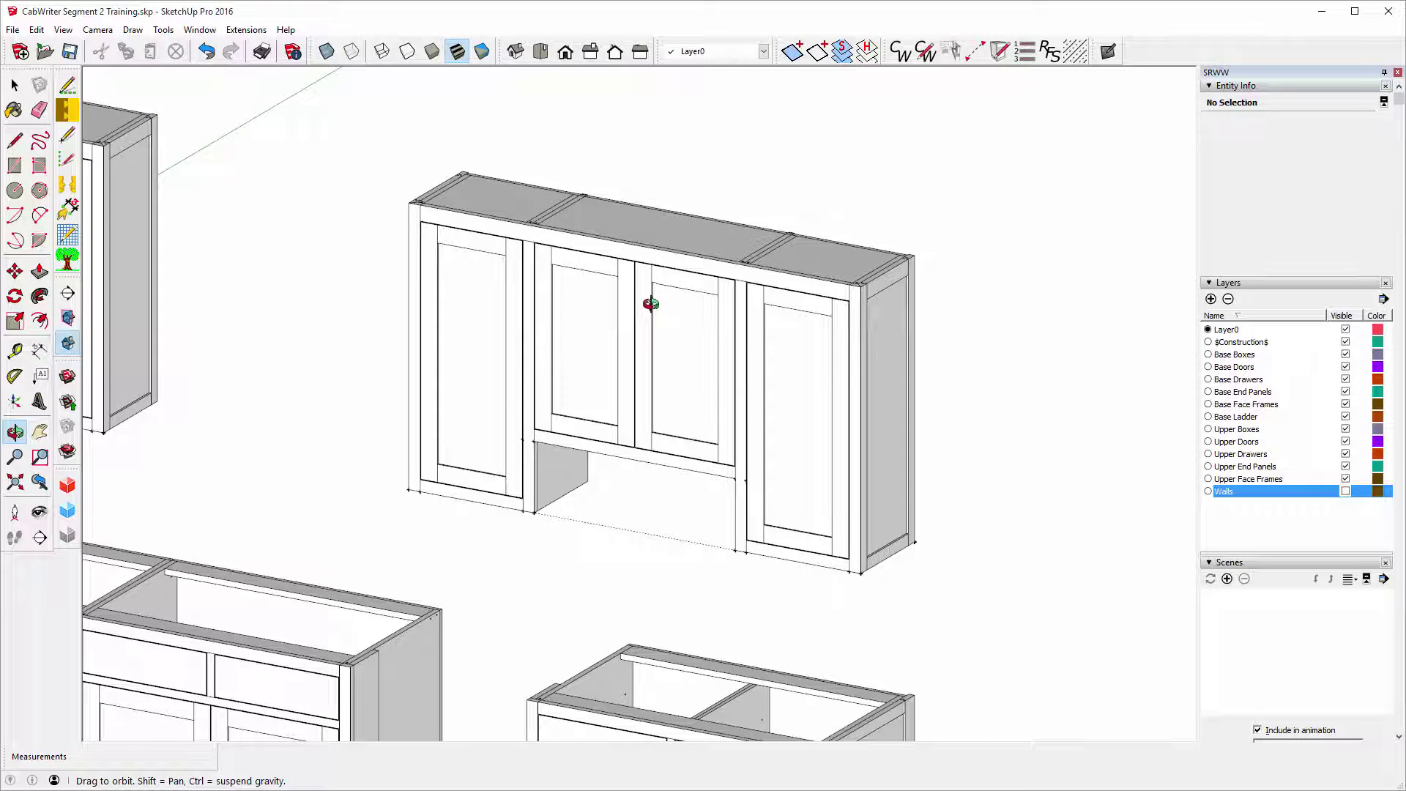
pyautogui.moveTo(914, 183); pyautogui.dragTo(879, 178)
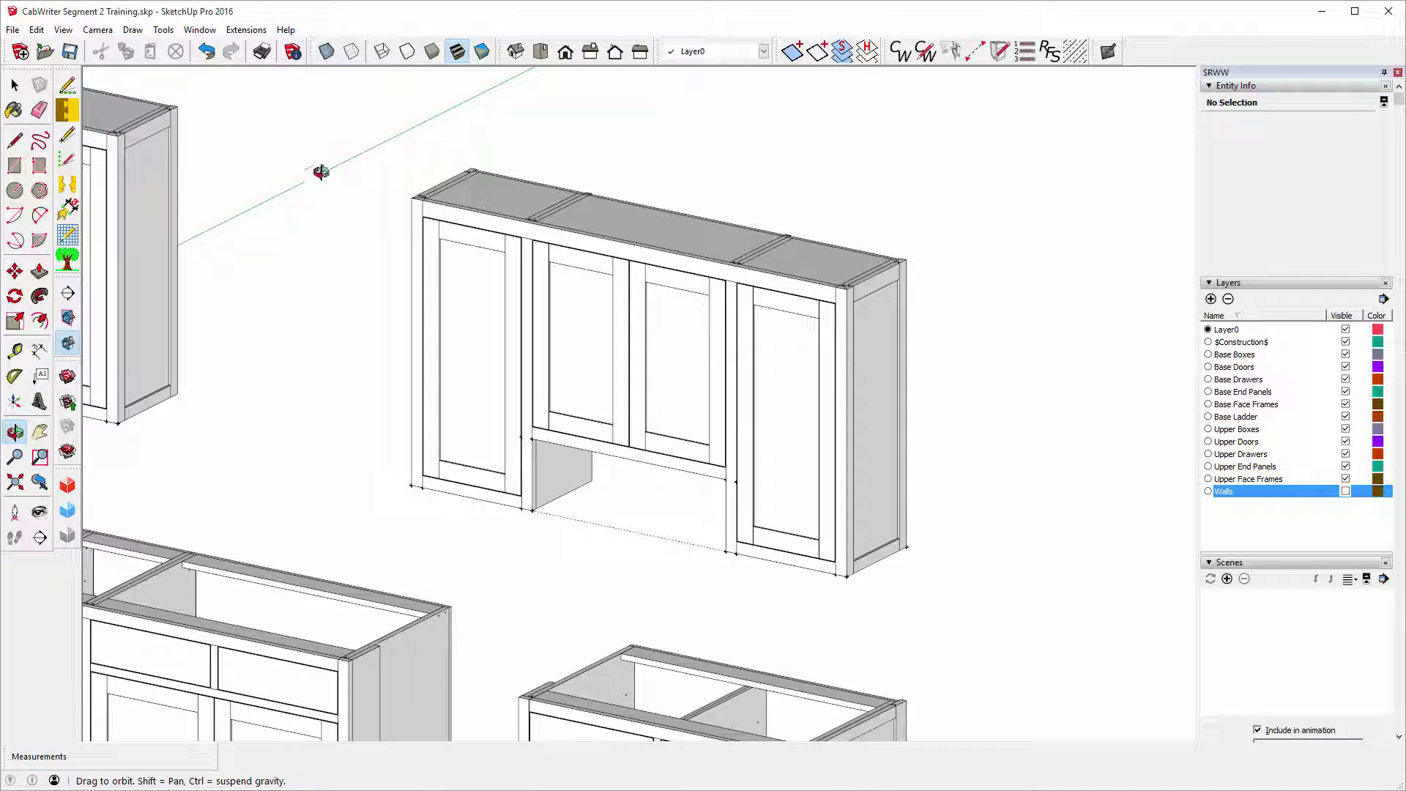
# Select every part of the three far right uppers, unlock them all, and lock the whole set again.
pyautogui.click(15, 86)
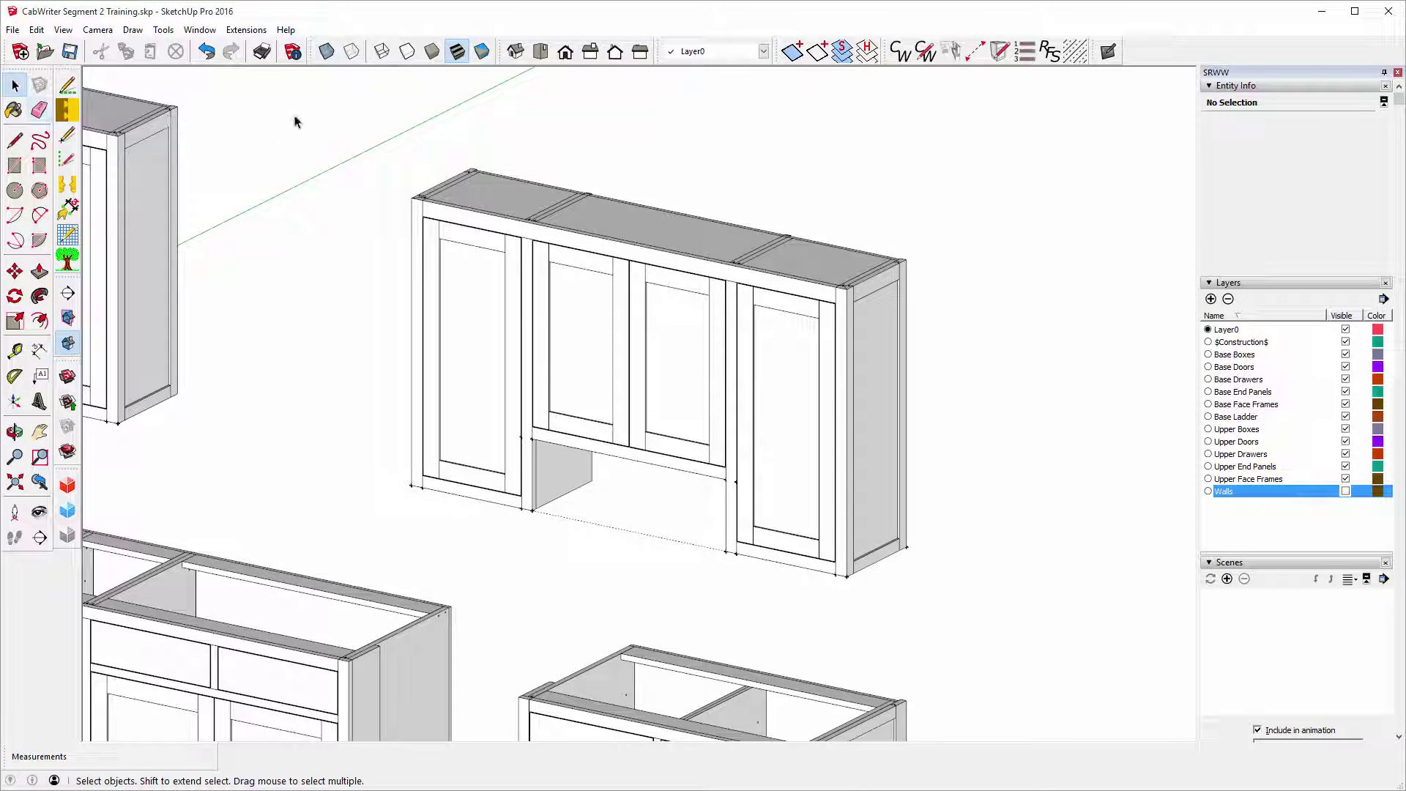
pyautogui.moveTo(296, 100); pyautogui.dragTo(1031, 582)
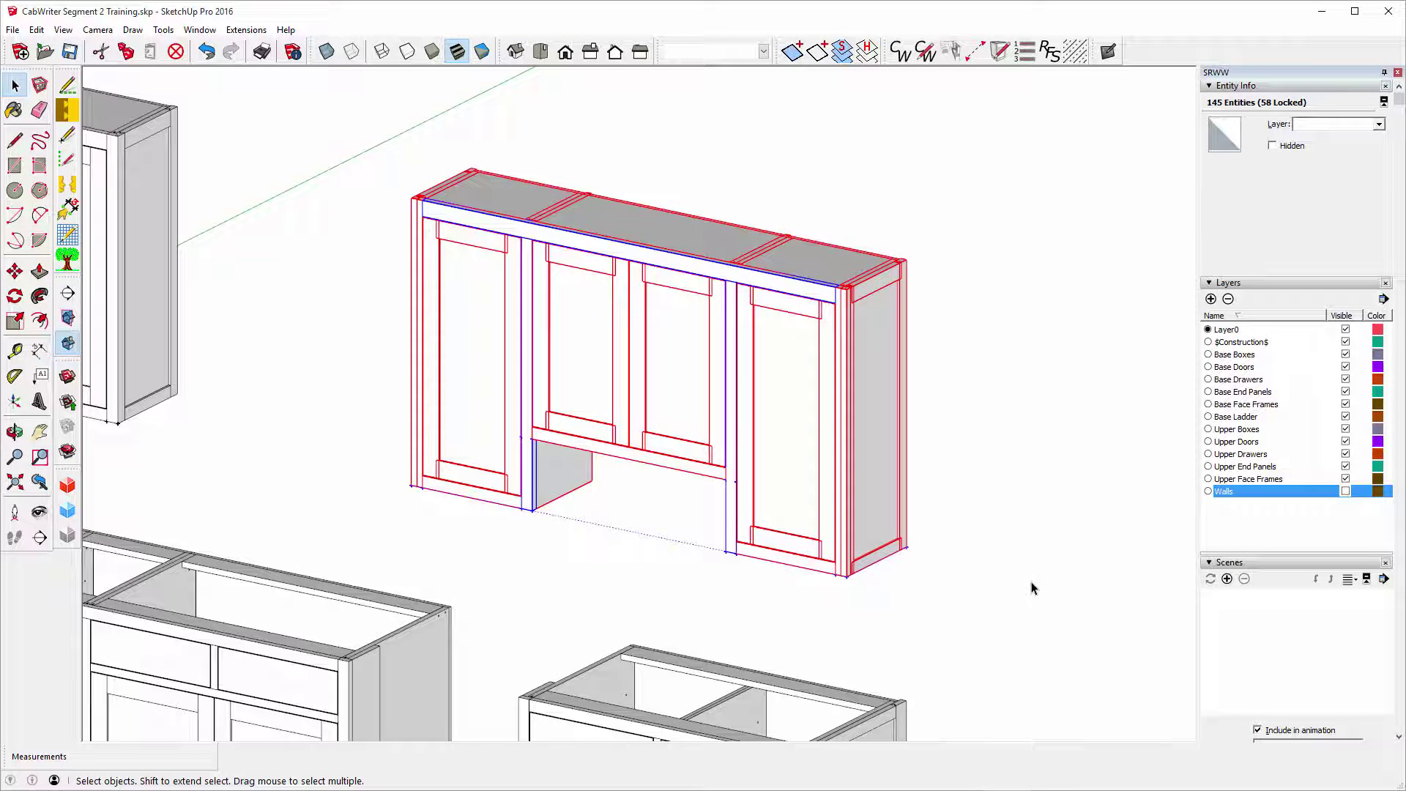
pyautogui.rightClick(648, 258)
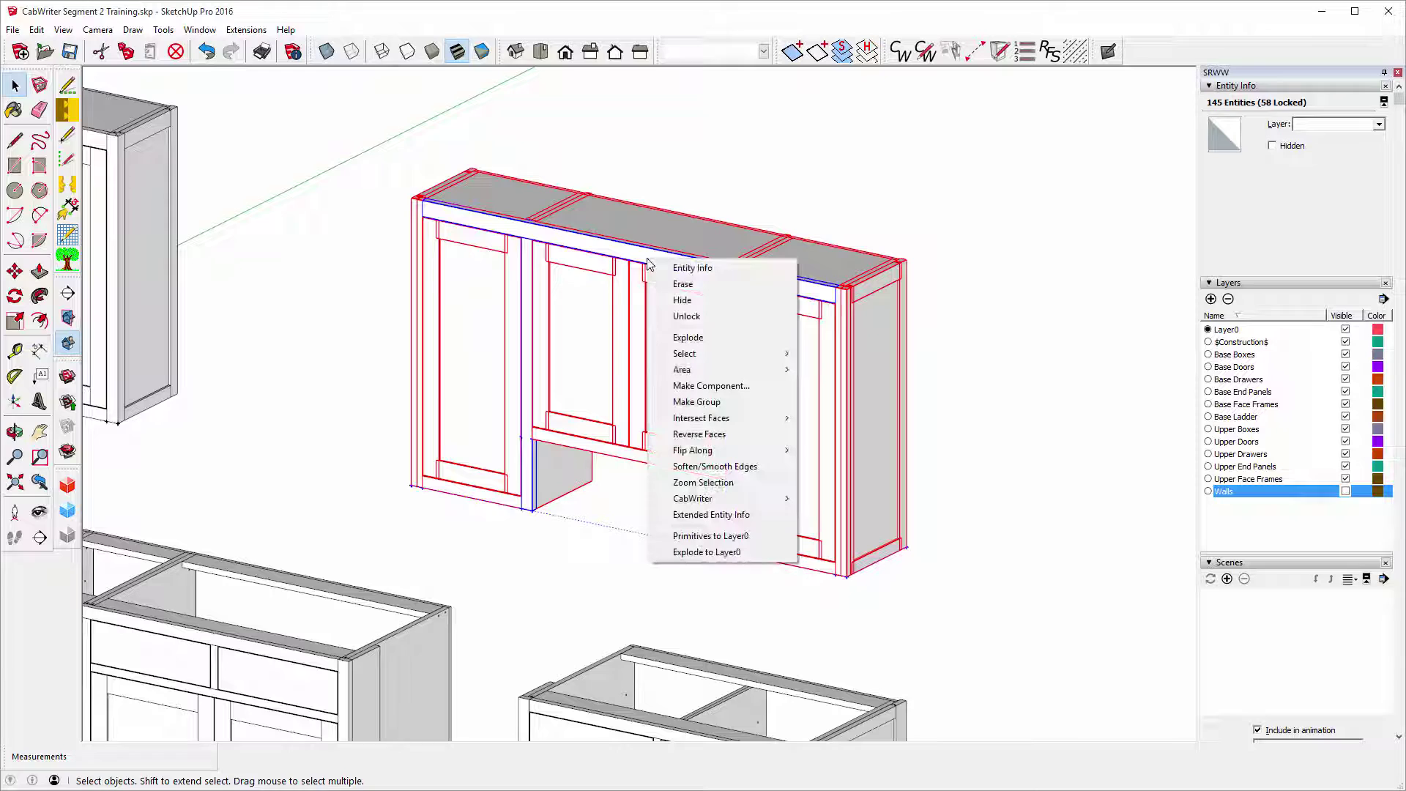
pyautogui.click(695, 316)
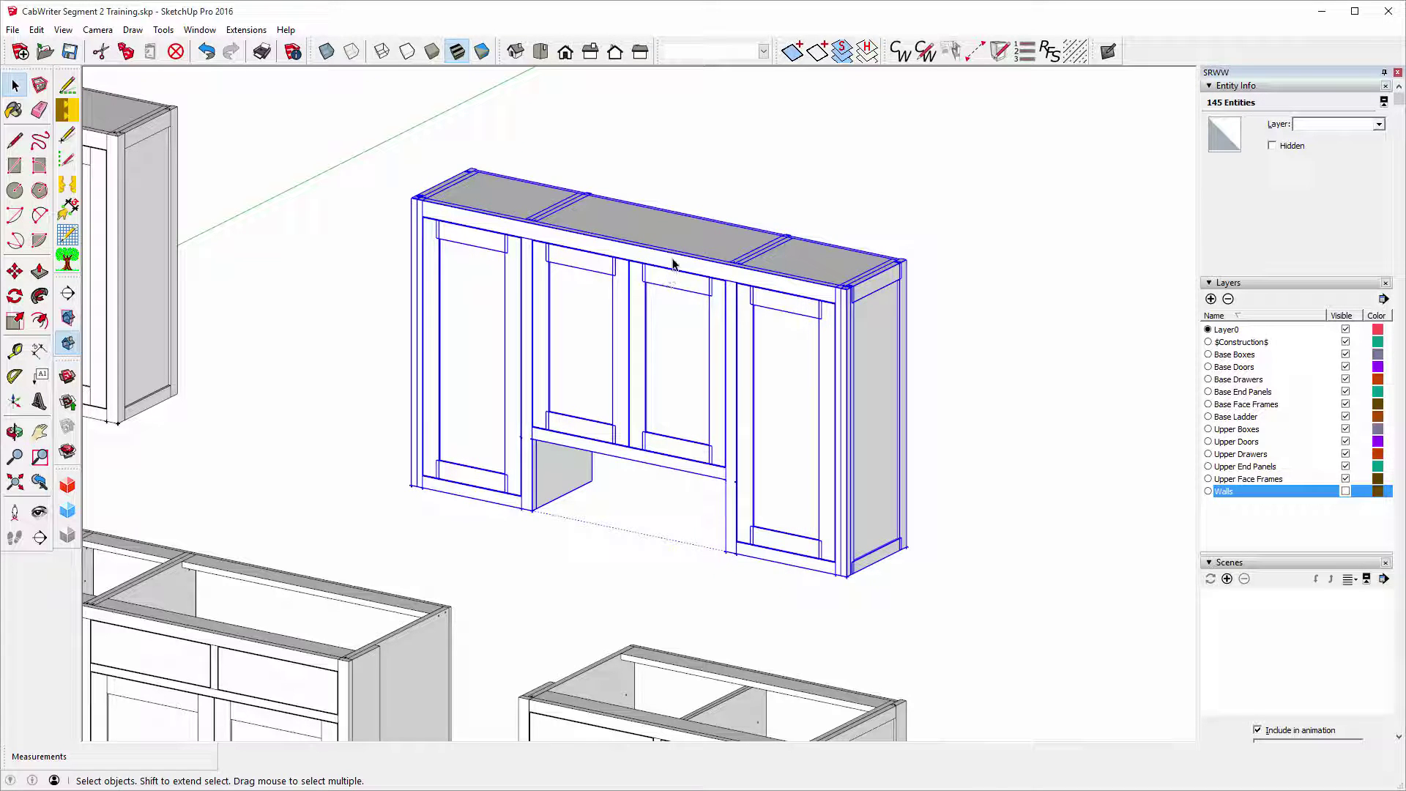
pyautogui.rightClick(673, 259)
pyautogui.click(707, 315)
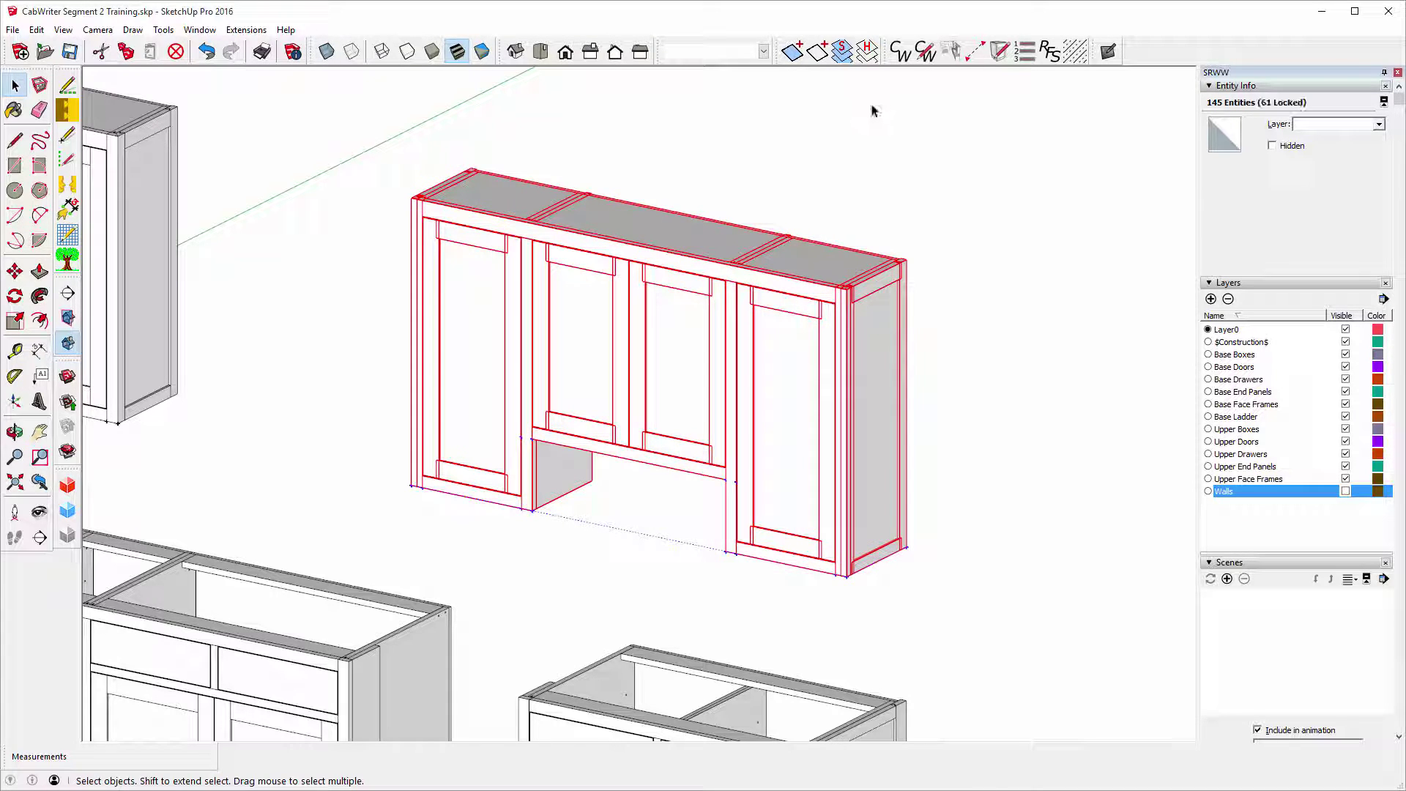
pyautogui.click(958, 235)
# Select the whole kitchen model to check its component locking, and clear the selection.
pyautogui.scroll(-5, 957, 235)
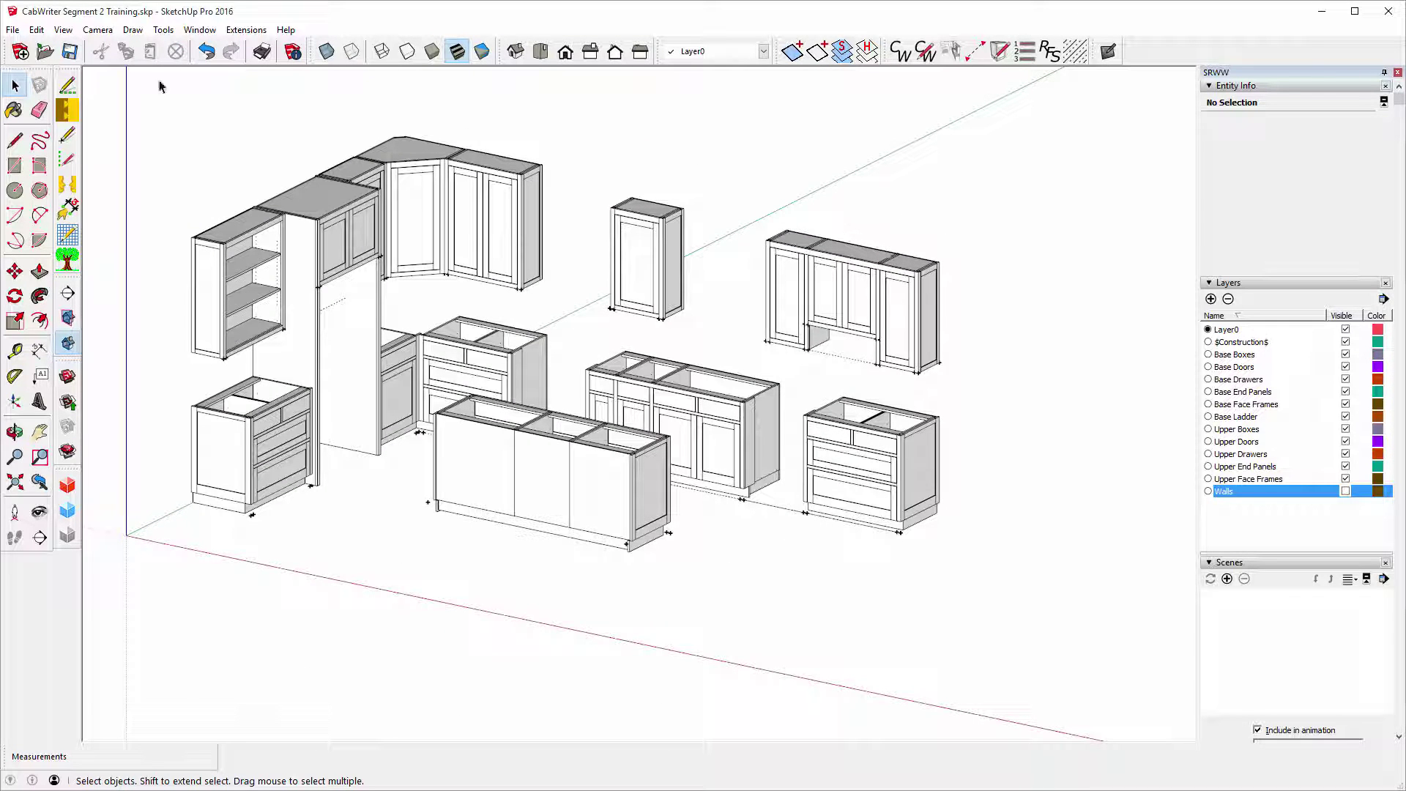
pyautogui.click(36, 30)
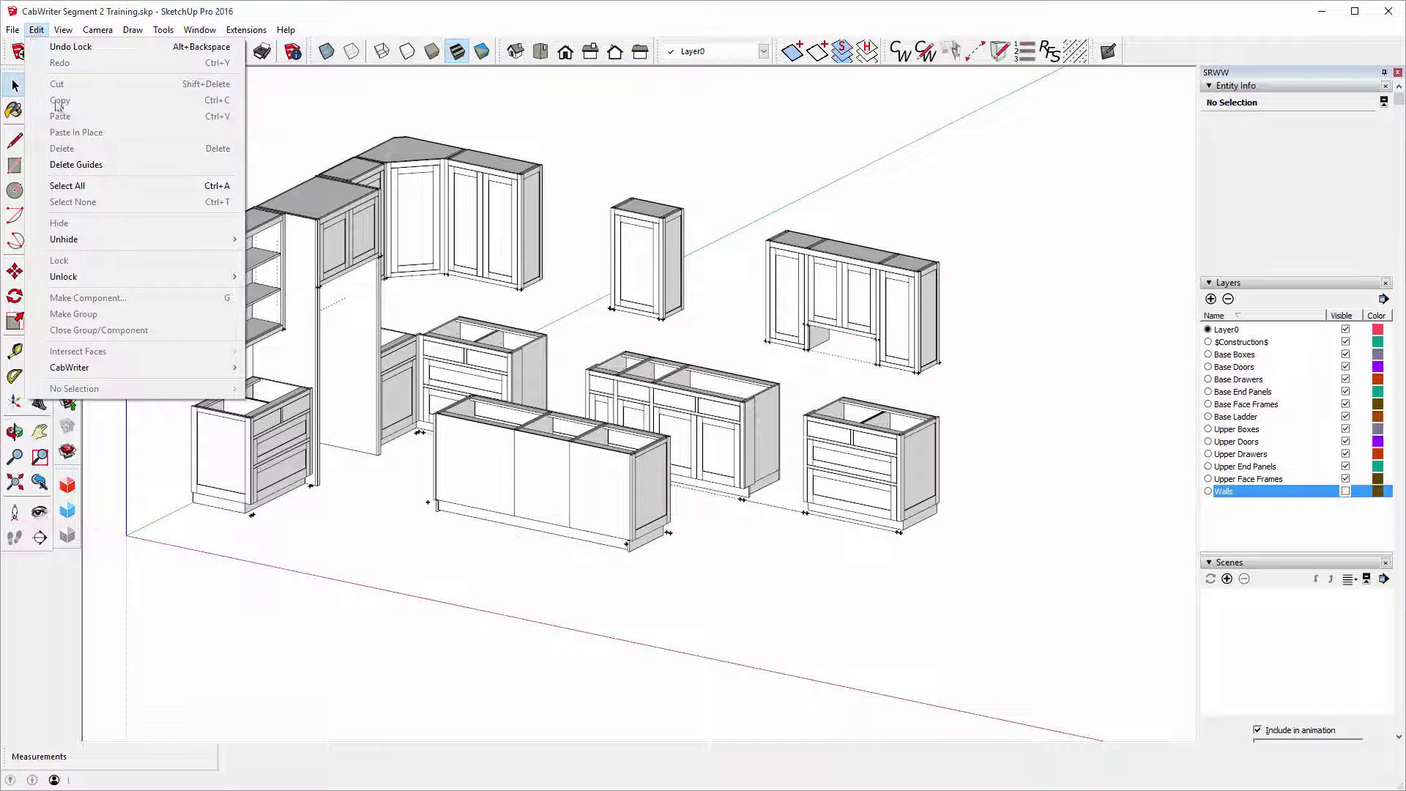
pyautogui.click(84, 186)
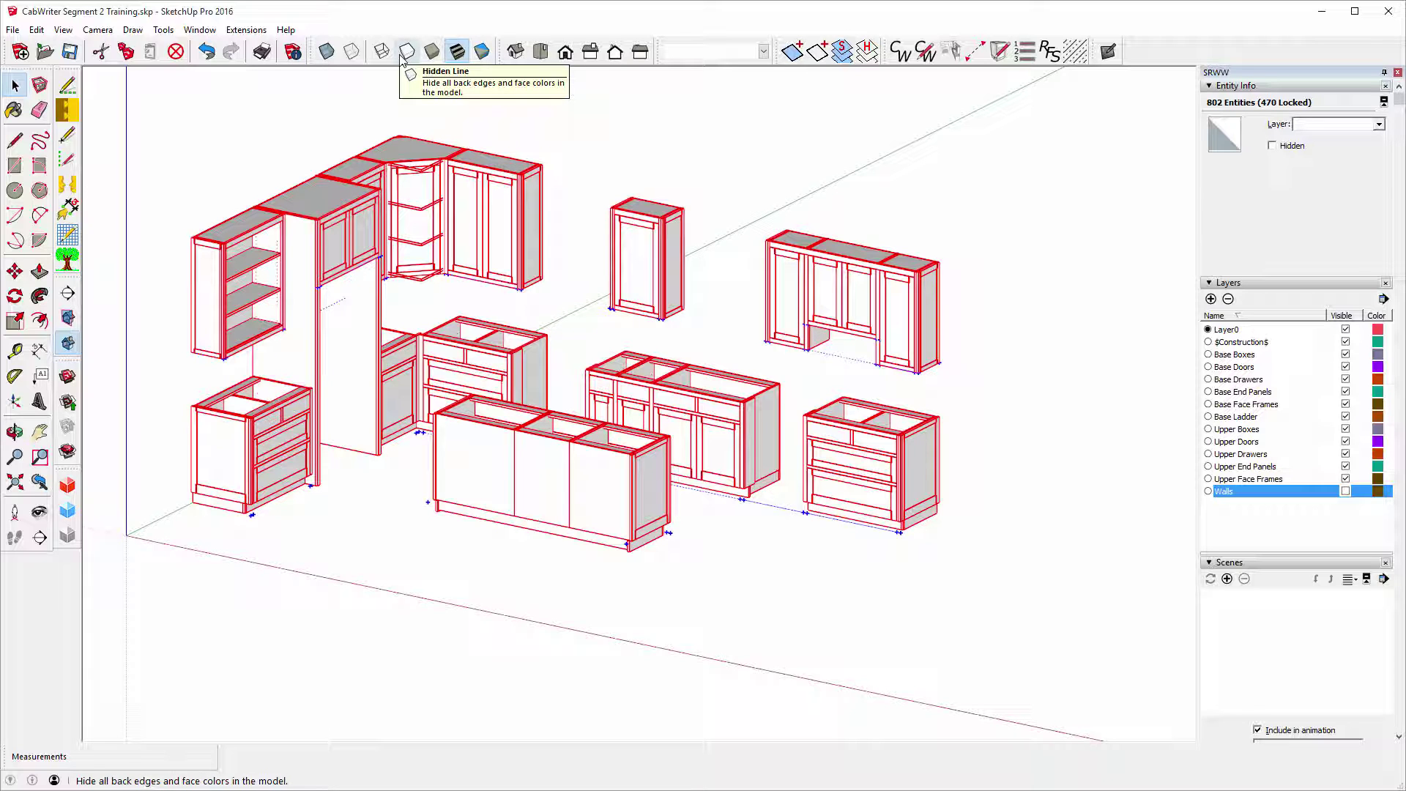
pyautogui.click(202, 128)
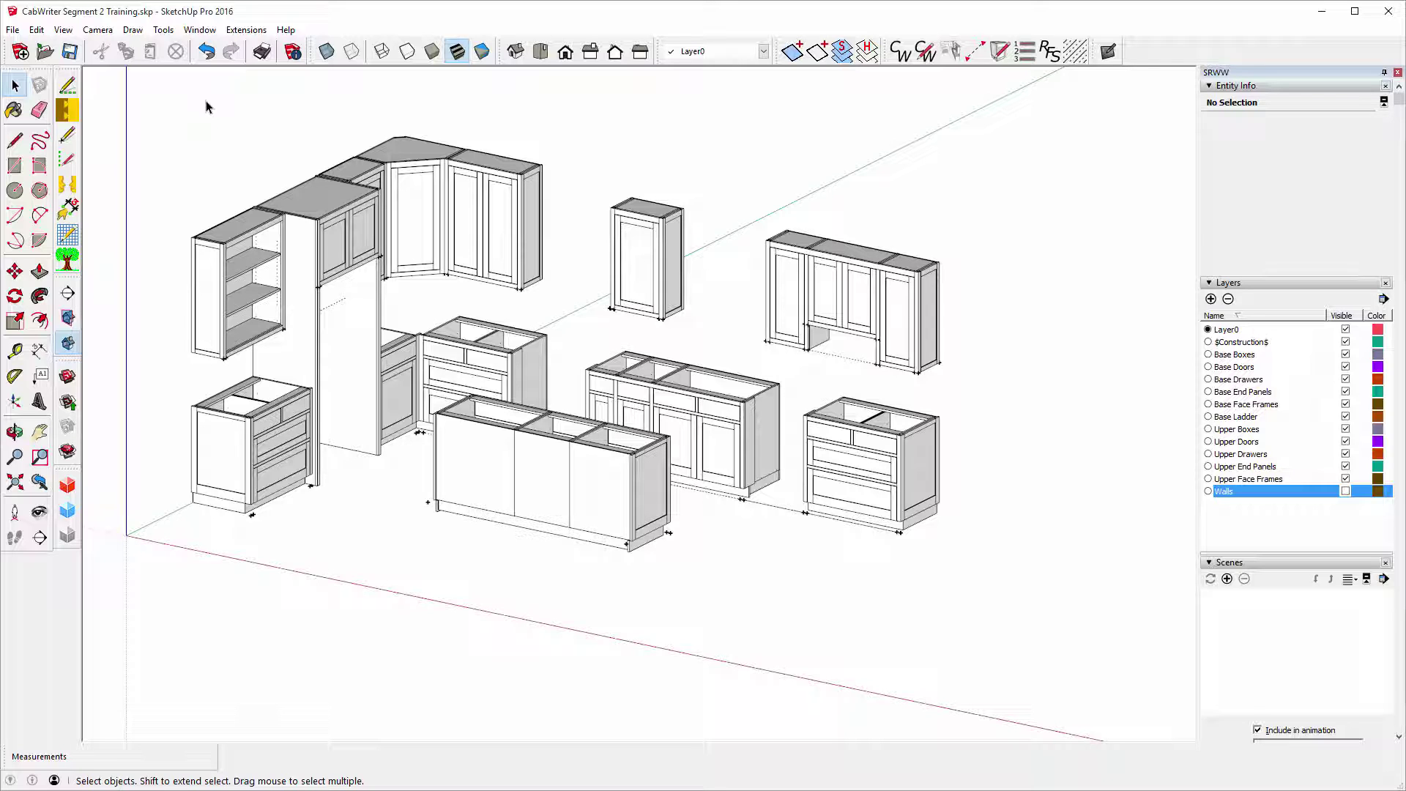
# Hide the $Construction$ layer so the cabinets' construction points and guides are out of view.
pyautogui.click(15, 432)
pyautogui.moveTo(941, 182); pyautogui.dragTo(464, 286)
pyautogui.scroll(-2, 476, 296)
pyautogui.scroll(-3, 485, 306)
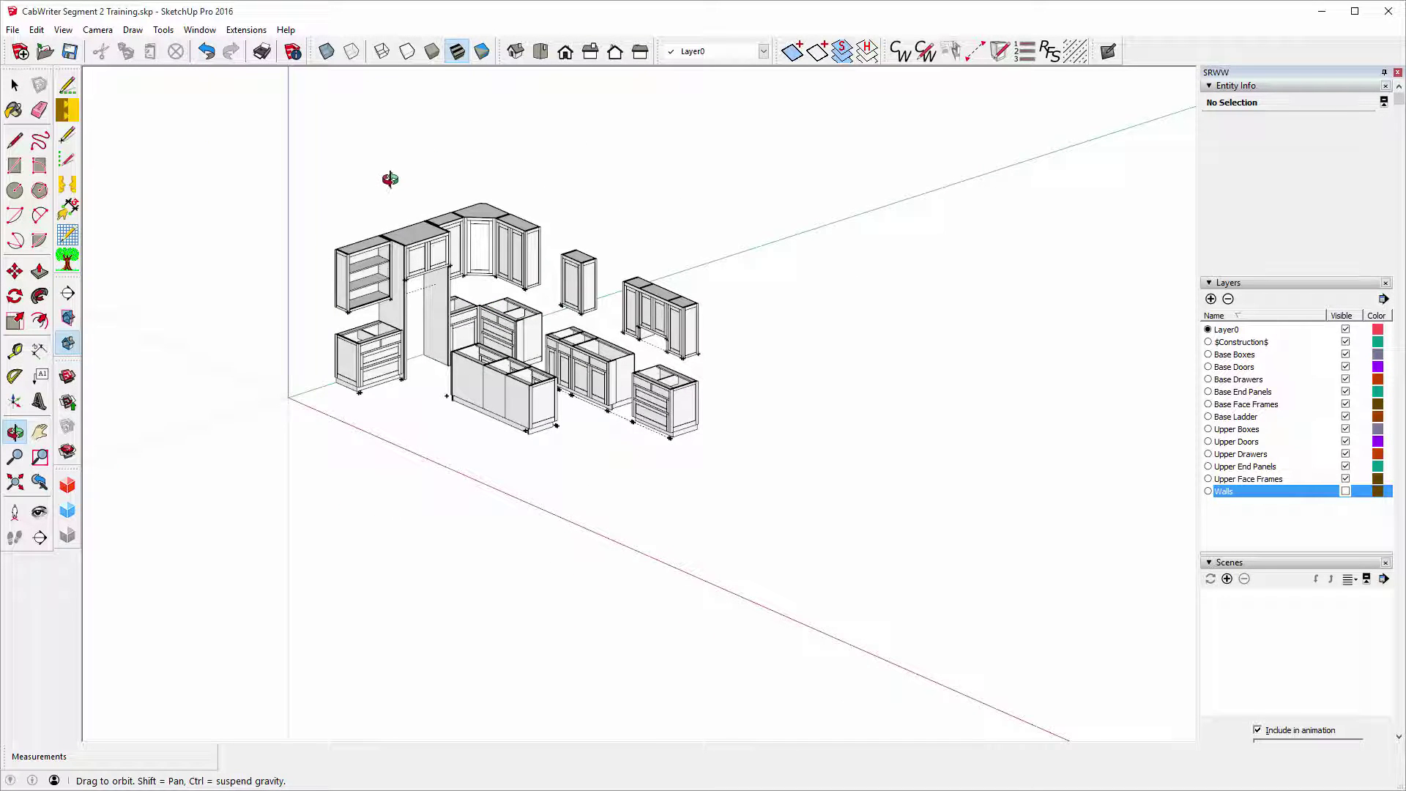
pyautogui.scroll(2, 388, 180)
pyautogui.scroll(1, 387, 183)
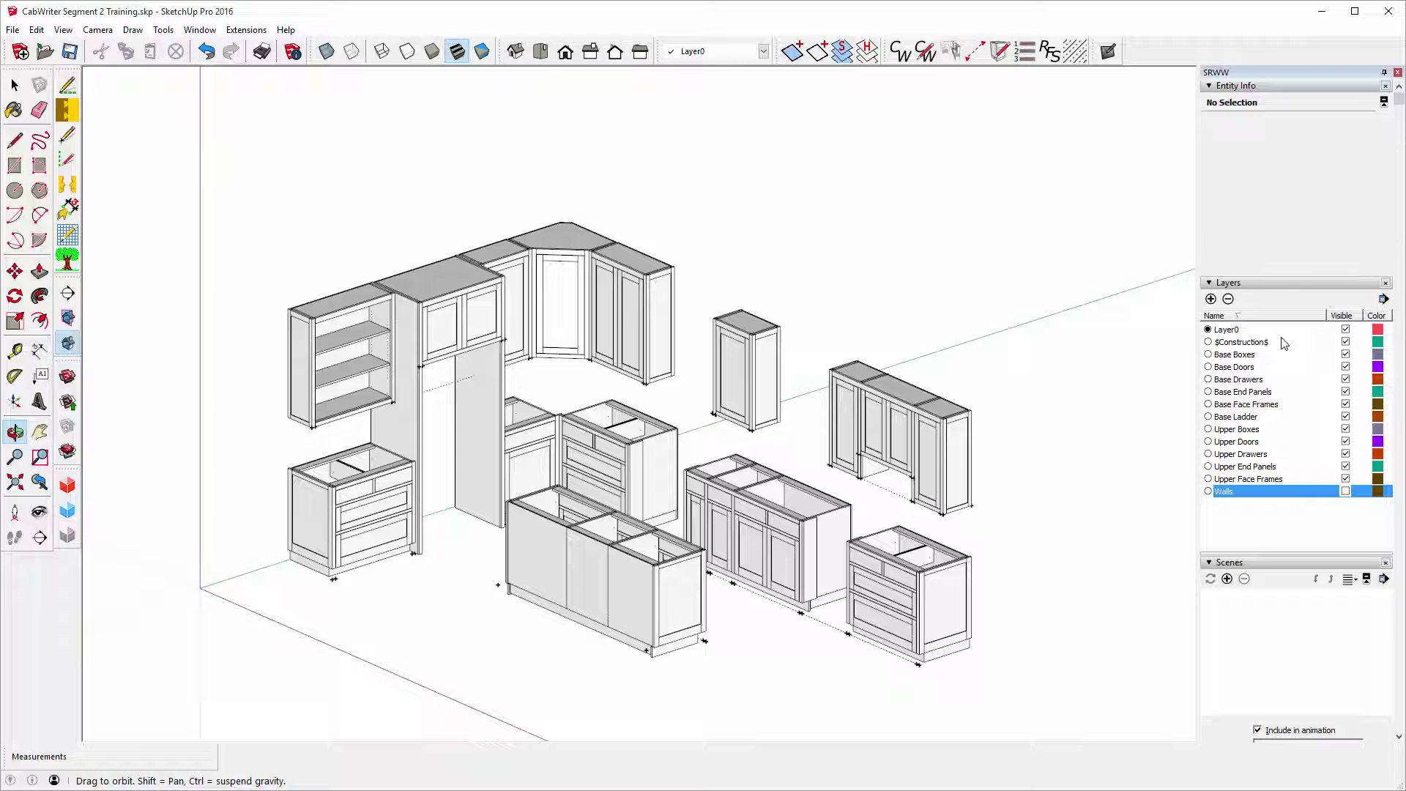
pyautogui.click(1345, 342)
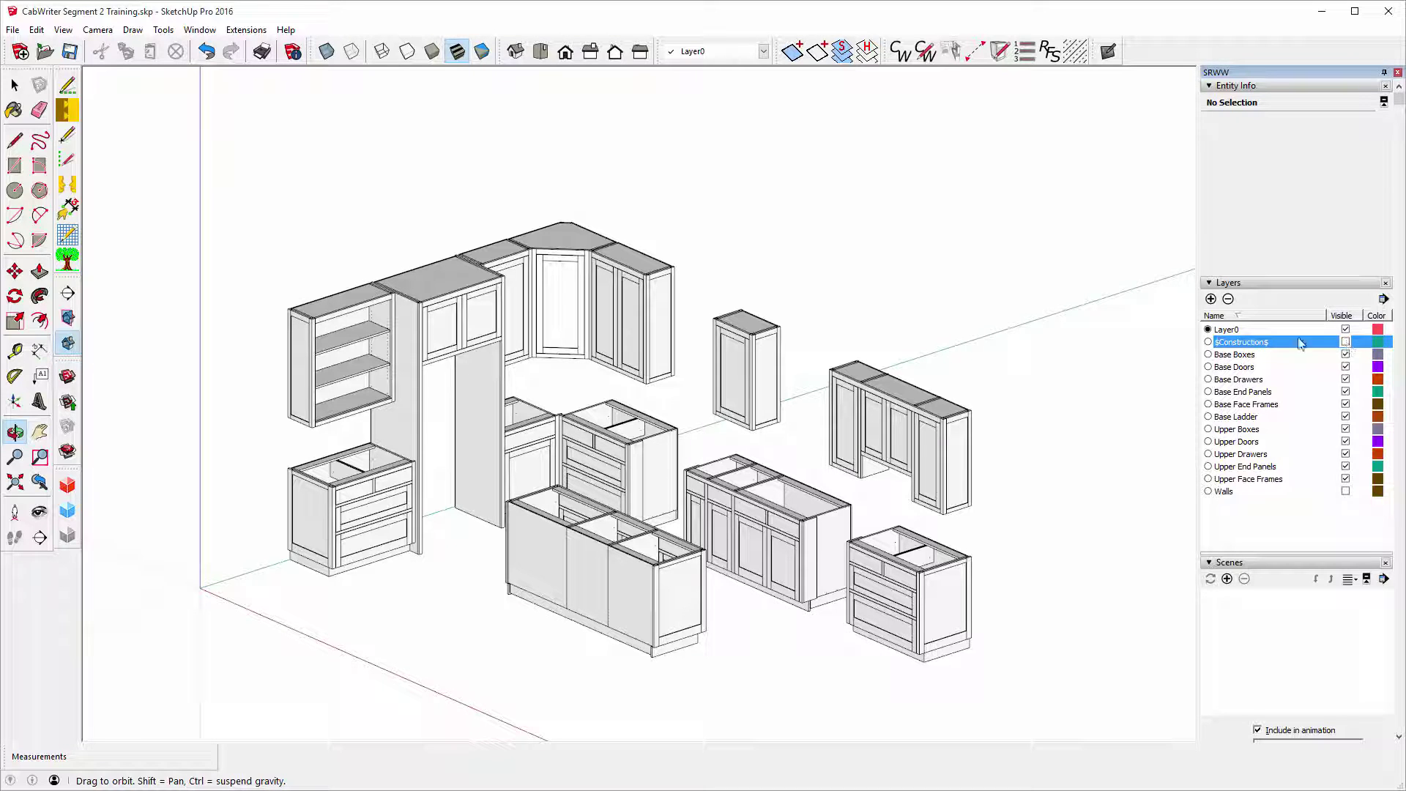
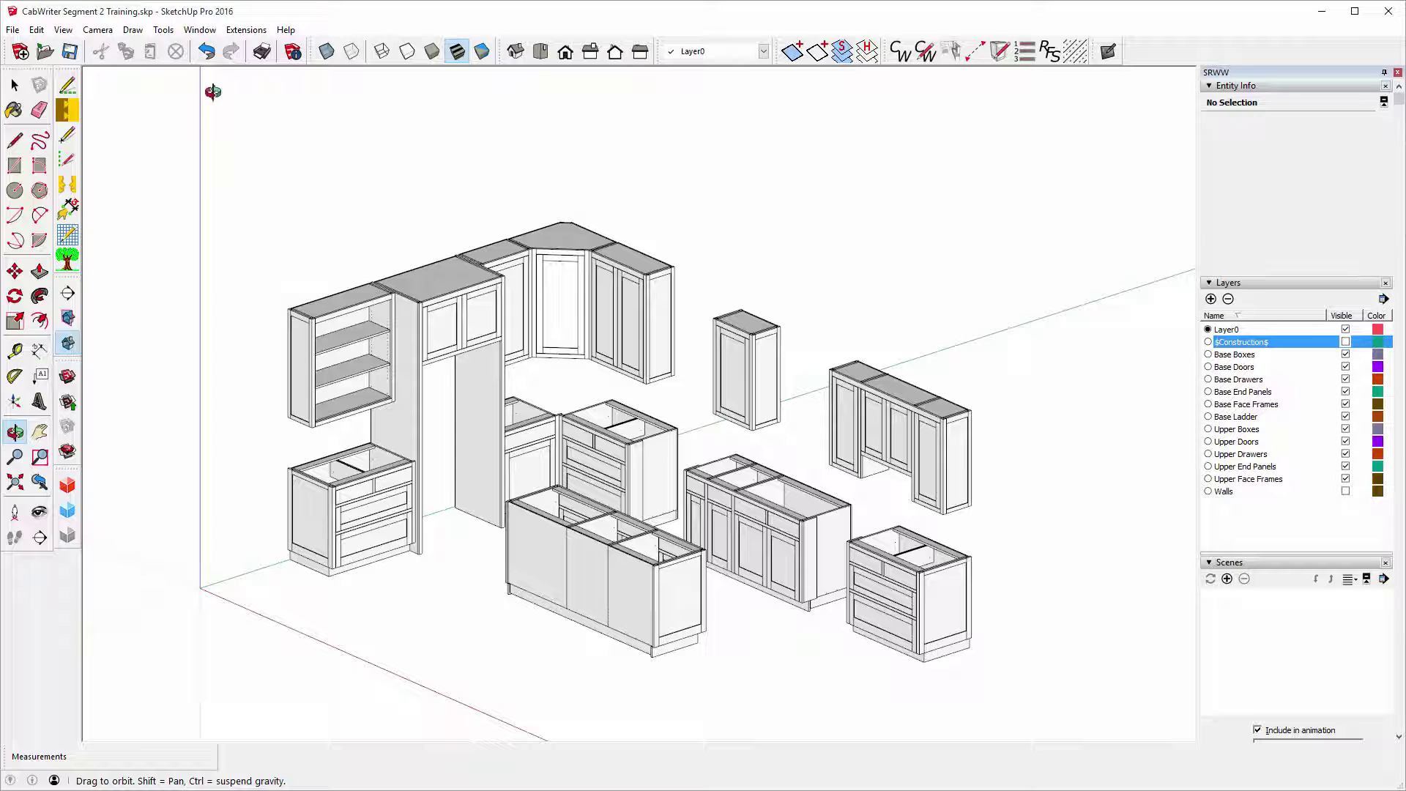
# Open the Extended Entity Info window and get ready to select cabinet parts.
pyautogui.click(197, 30)
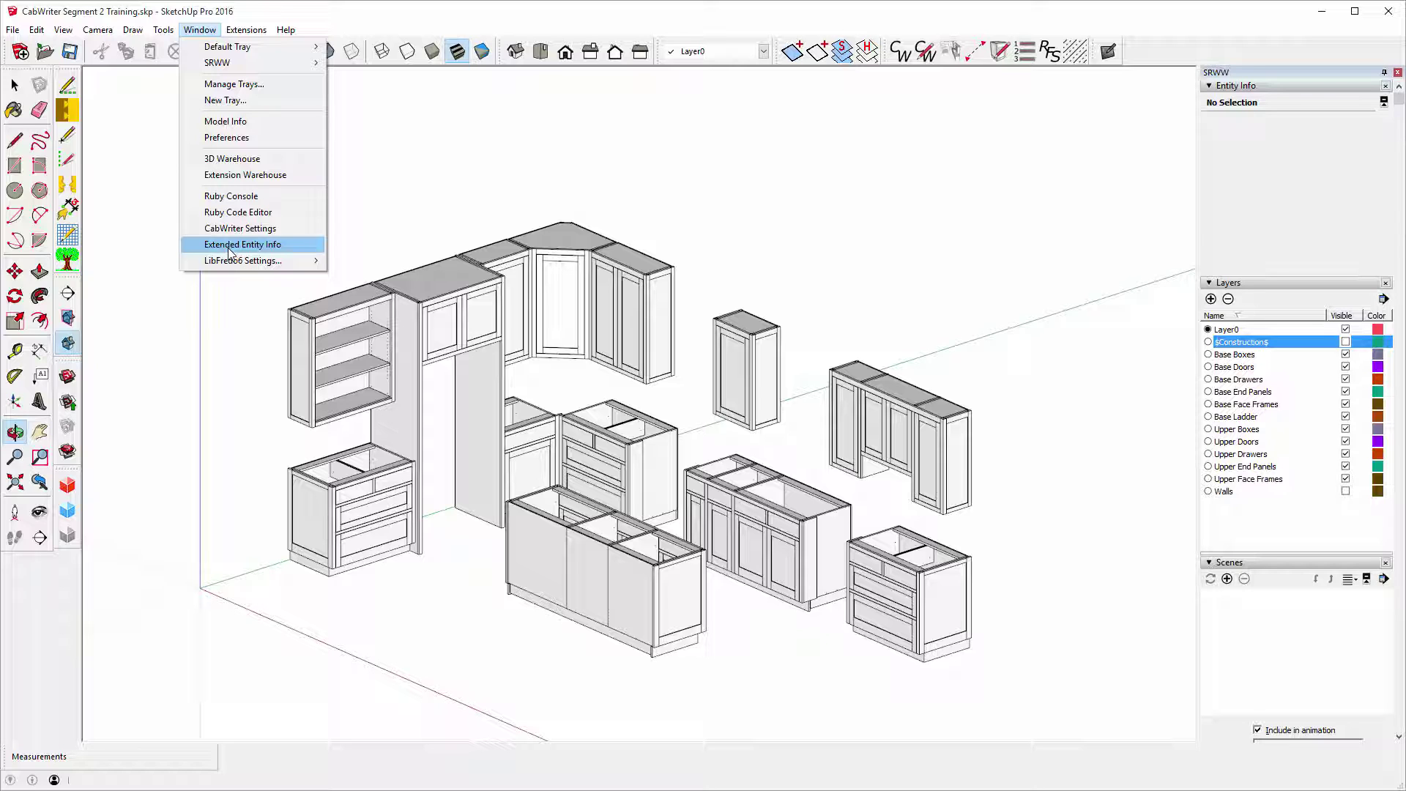
pyautogui.click(230, 249)
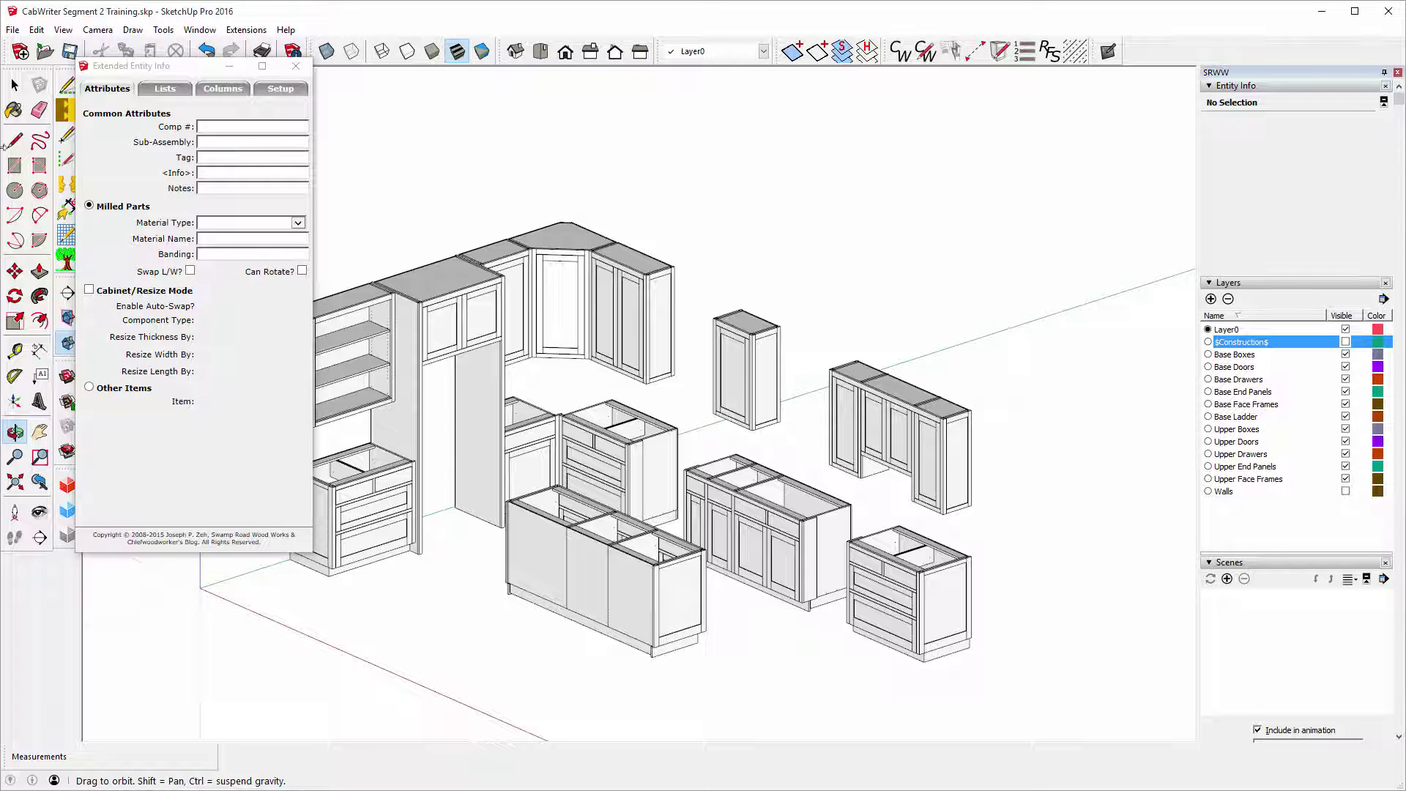
pyautogui.click(14, 86)
pyautogui.click(15, 86)
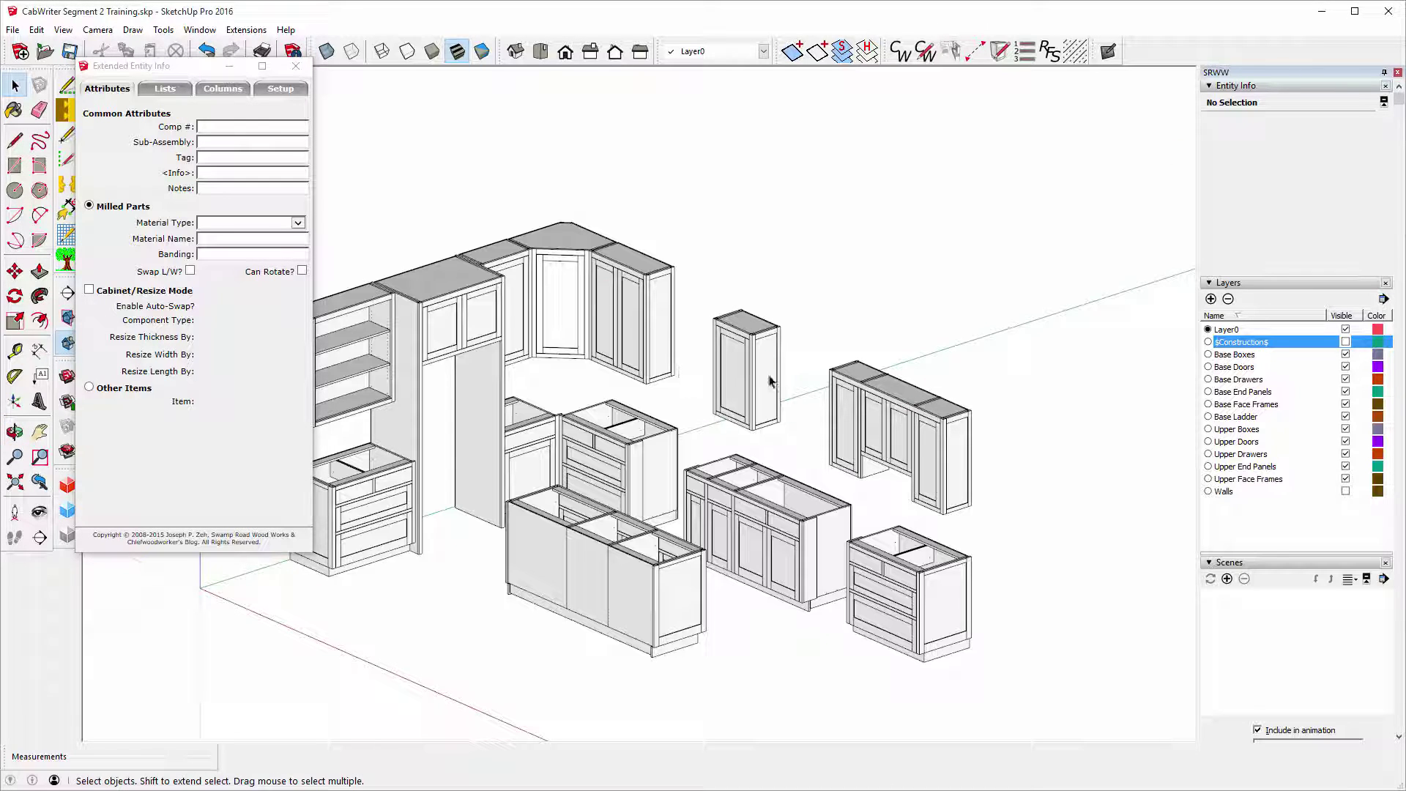
# Examine the extended attributes of the far right base cabinet's end panel and end front stile, and of the tall upper's right side.
pyautogui.click(936, 601)
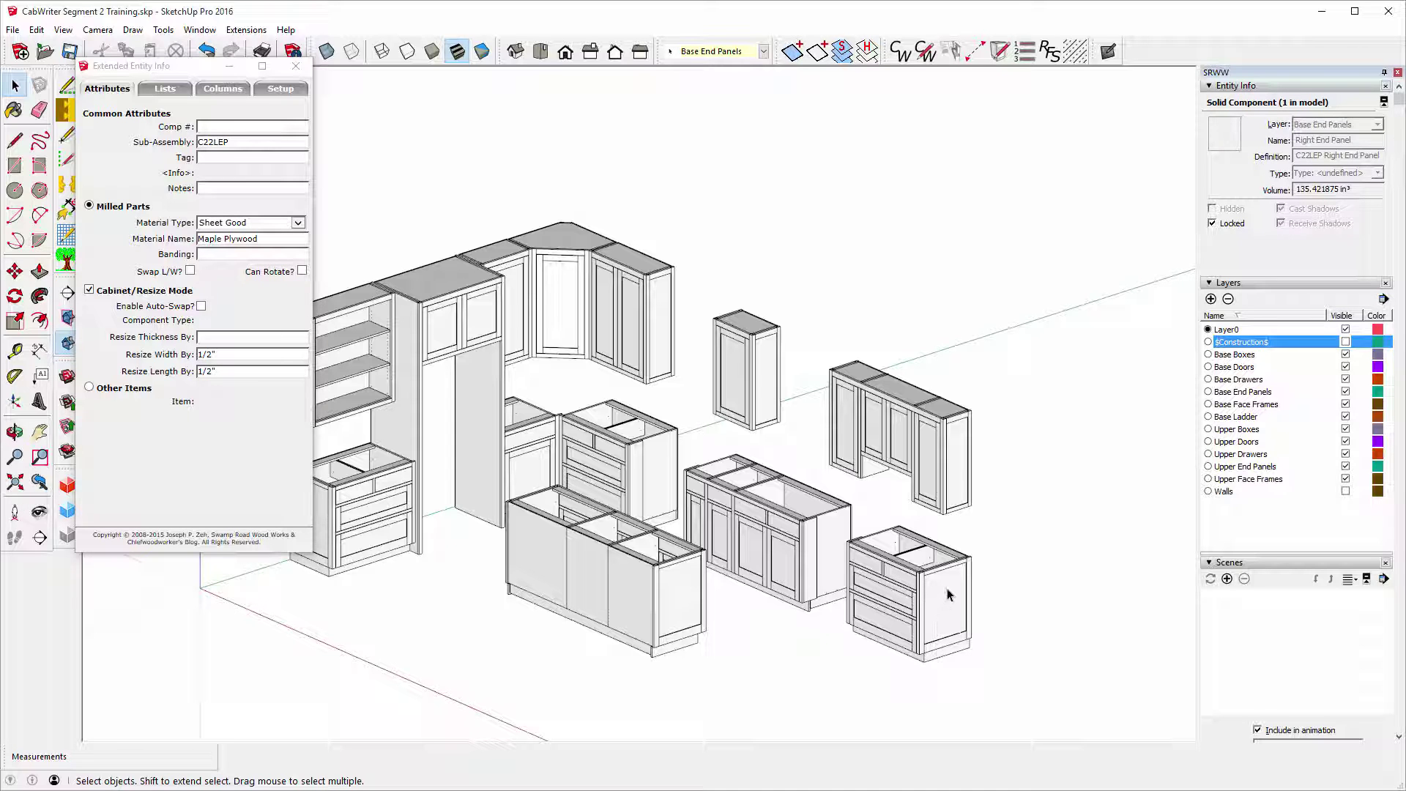
pyautogui.scroll(5, 946, 594)
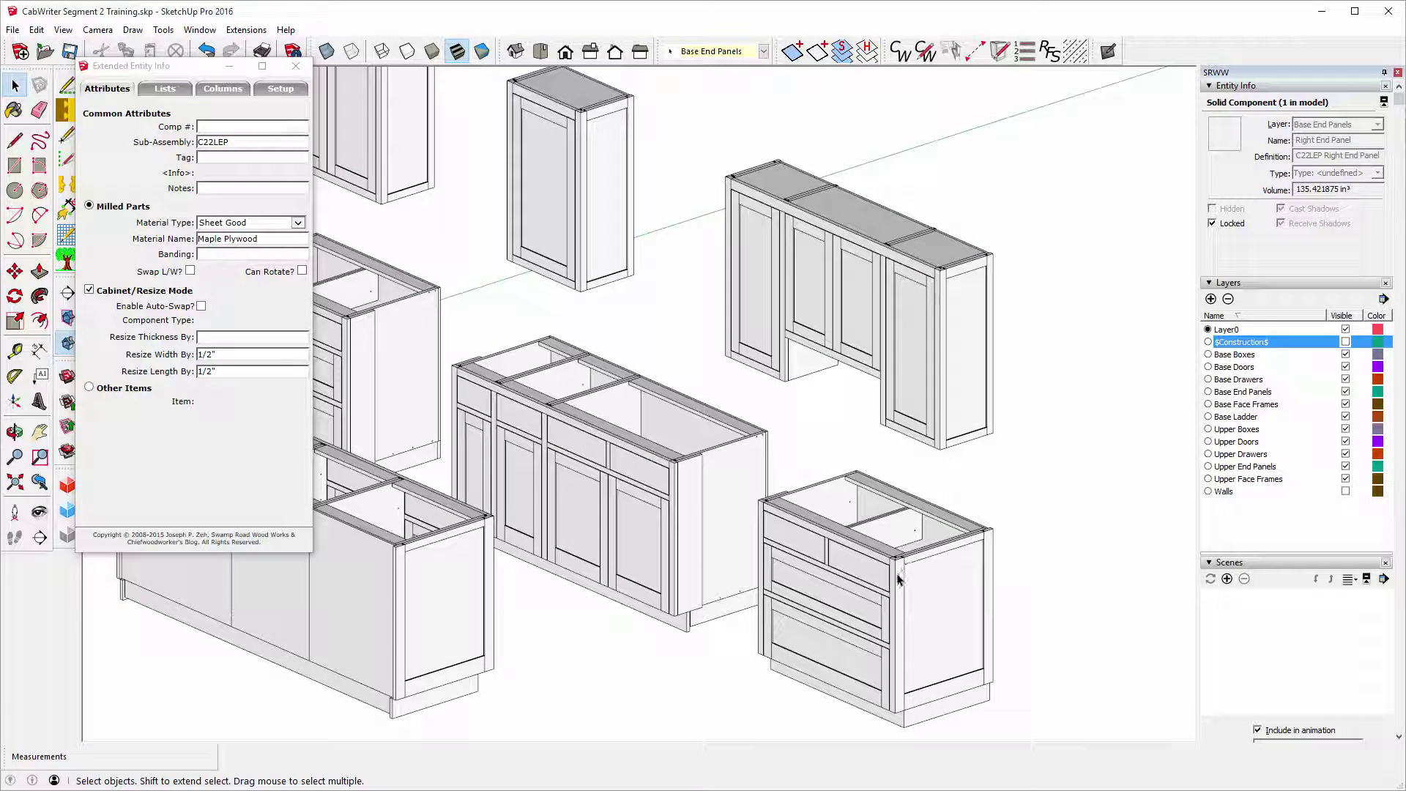
pyautogui.click(900, 580)
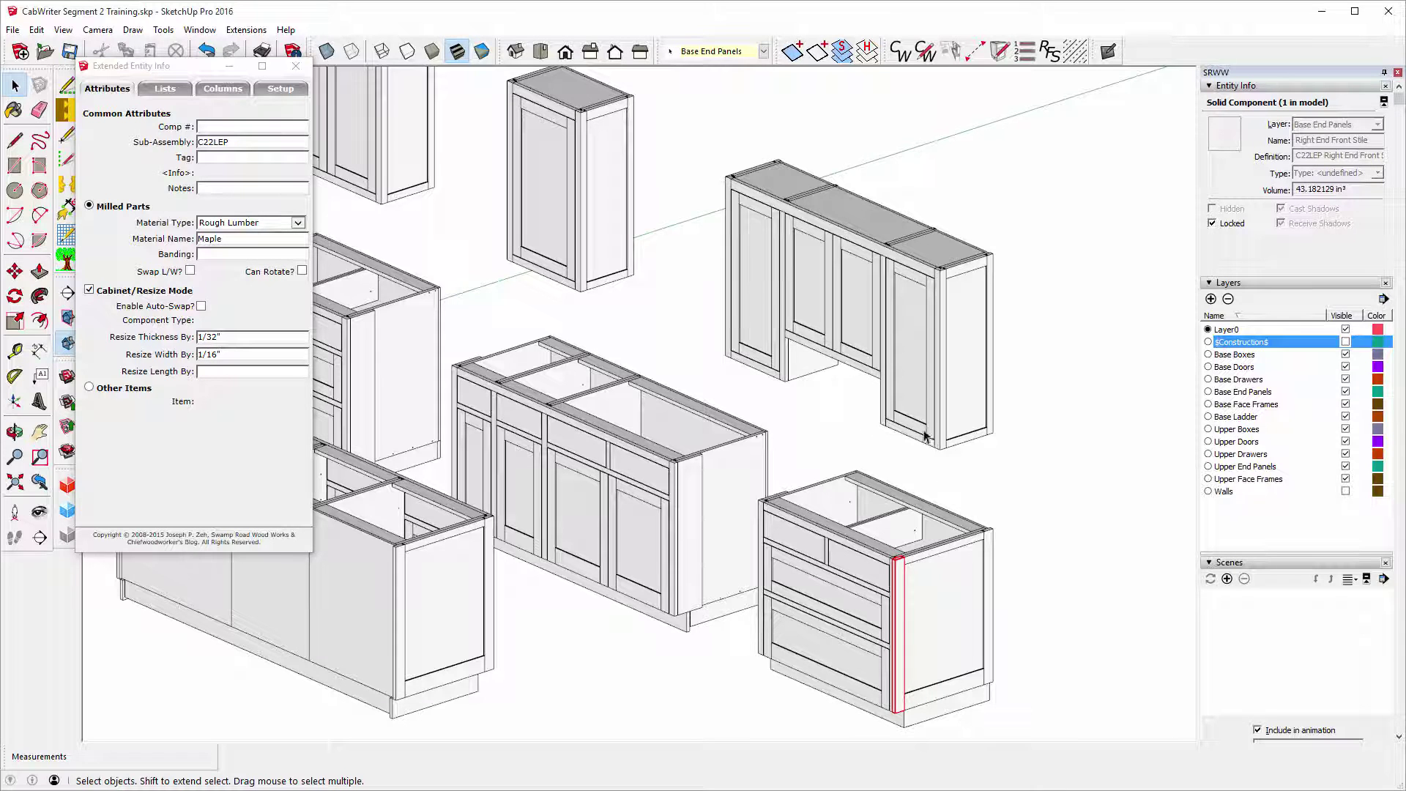
pyautogui.scroll(-2, 926, 432)
pyautogui.scroll(-1, 927, 432)
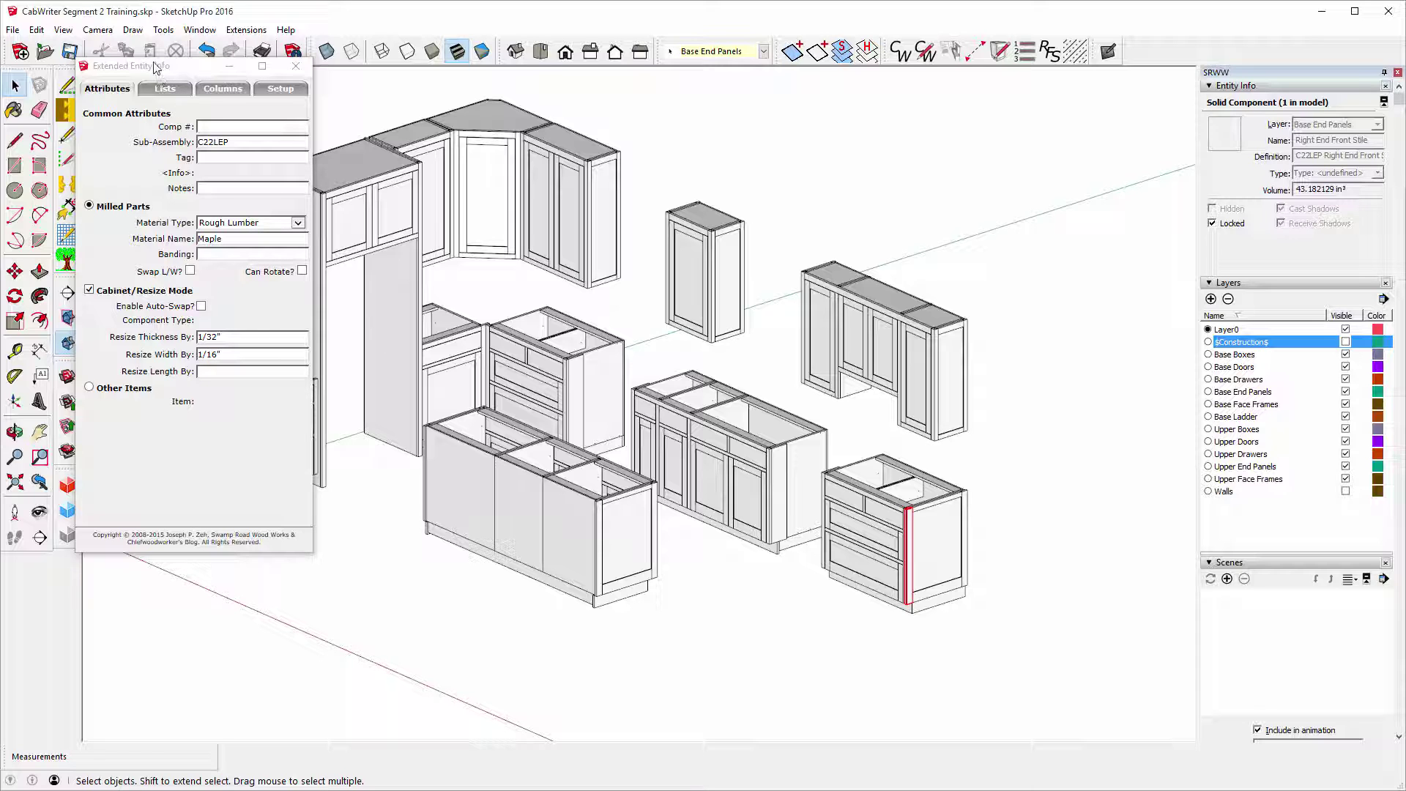
pyautogui.moveTo(157, 70); pyautogui.dragTo(581, 257)
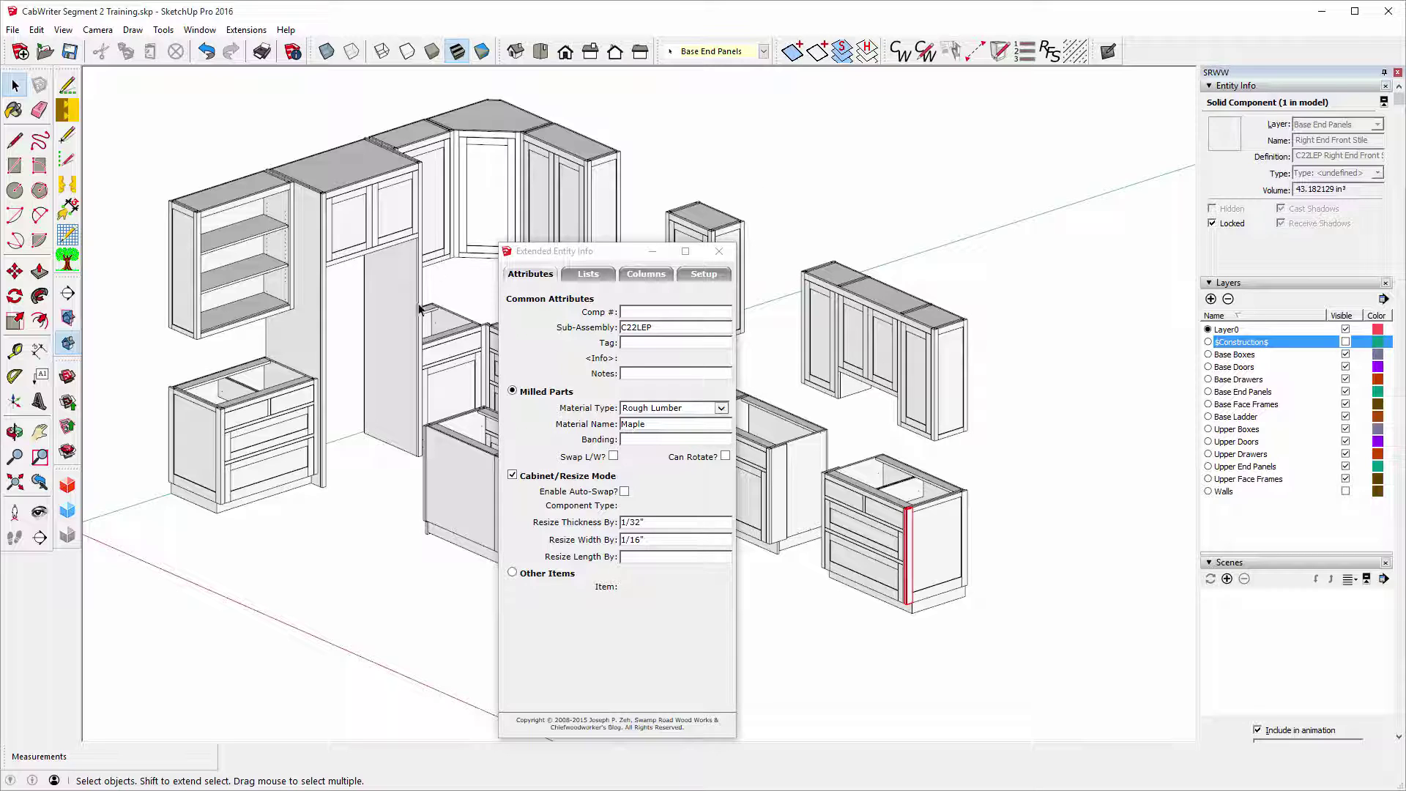
pyautogui.click(388, 320)
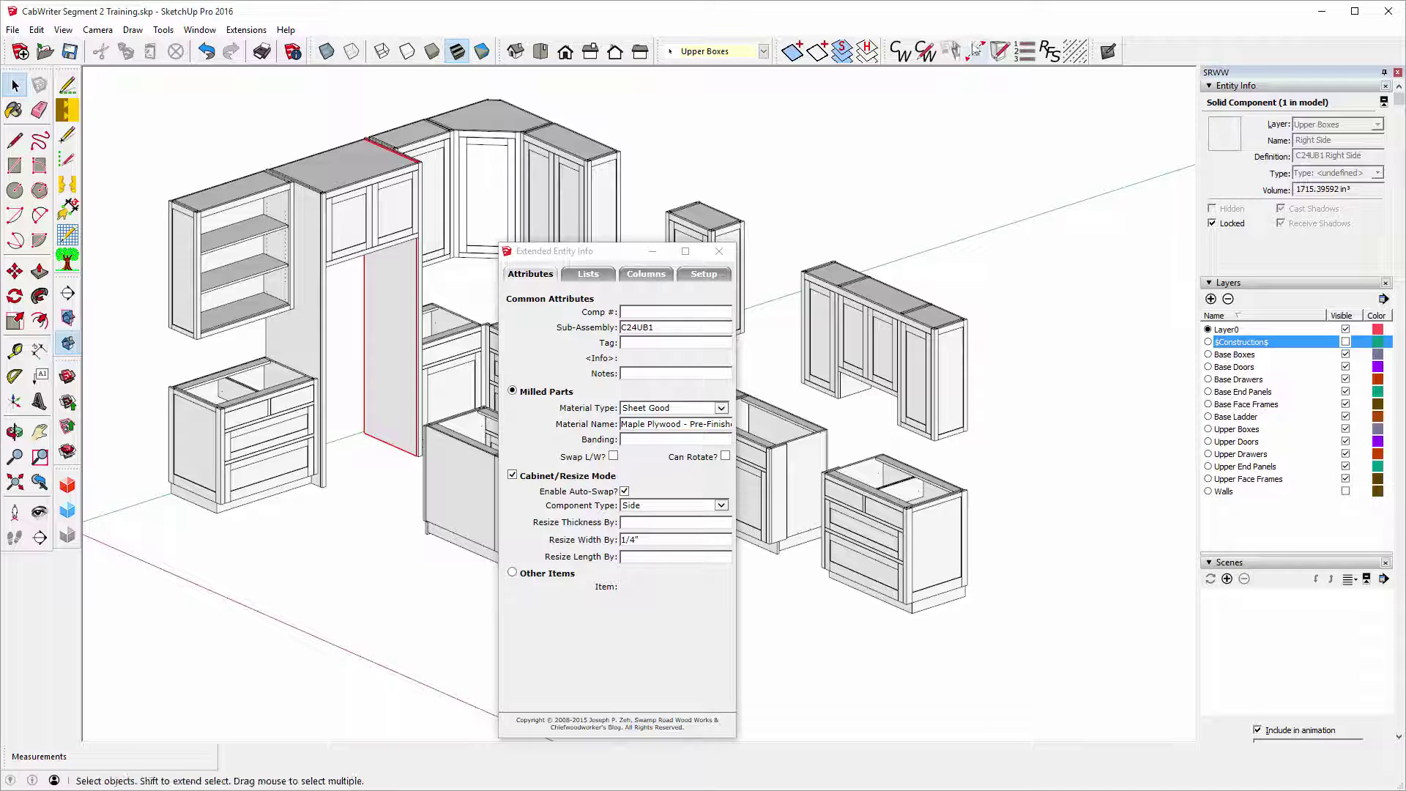
# Show only the Base Face Frames and Upper Face Frames layers besides Layer0, and move Extended Entity Info clear of the model.
pyautogui.click(867, 52)
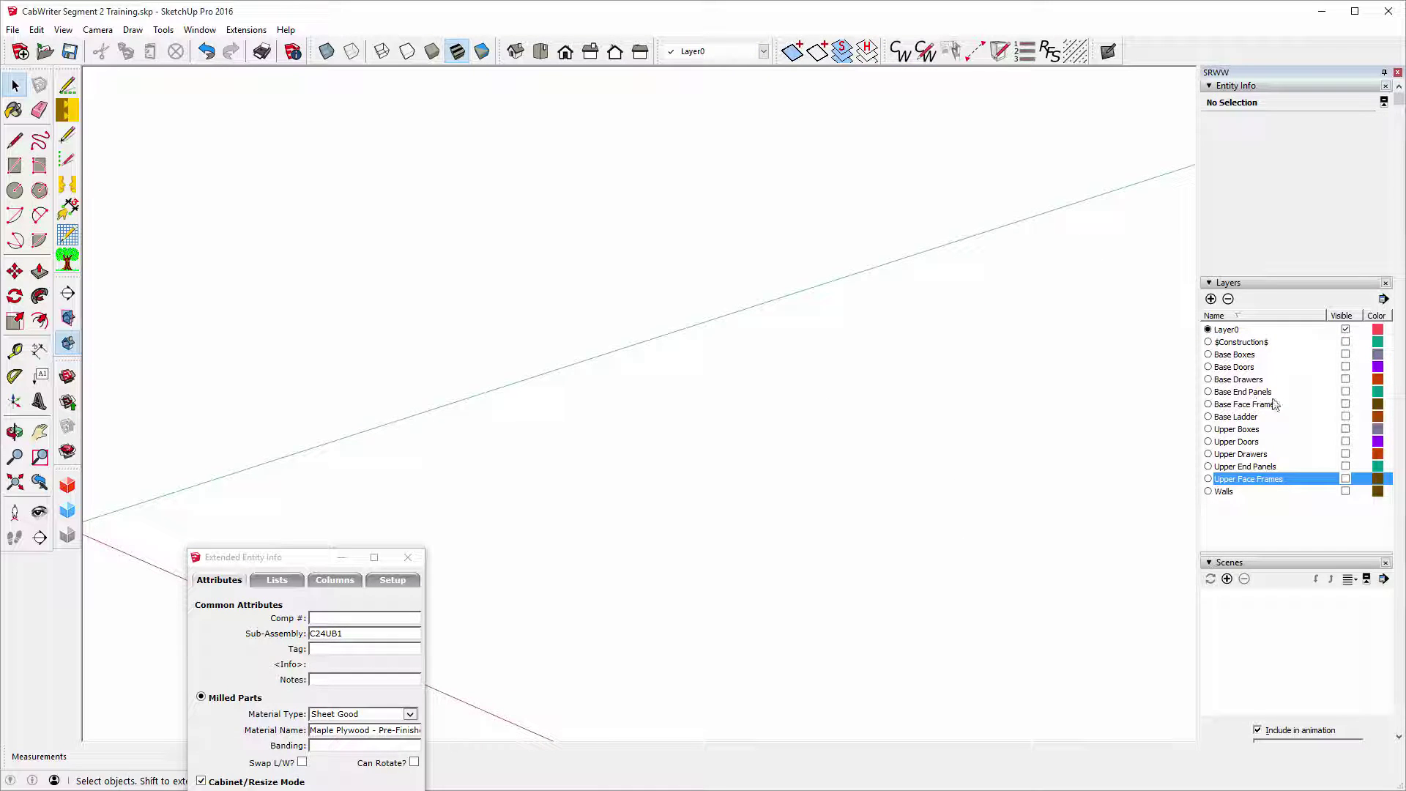
pyautogui.click(1345, 404)
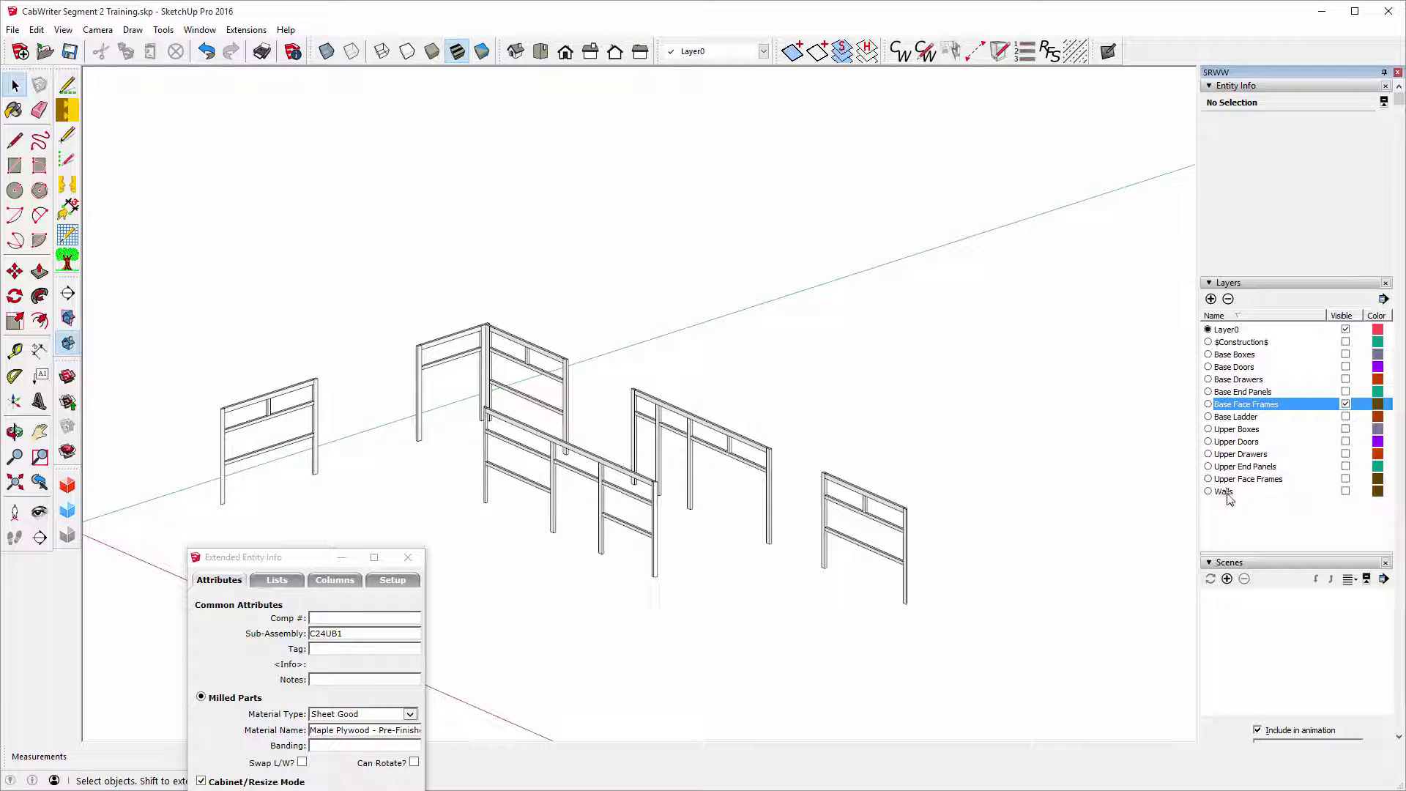
pyautogui.click(1345, 478)
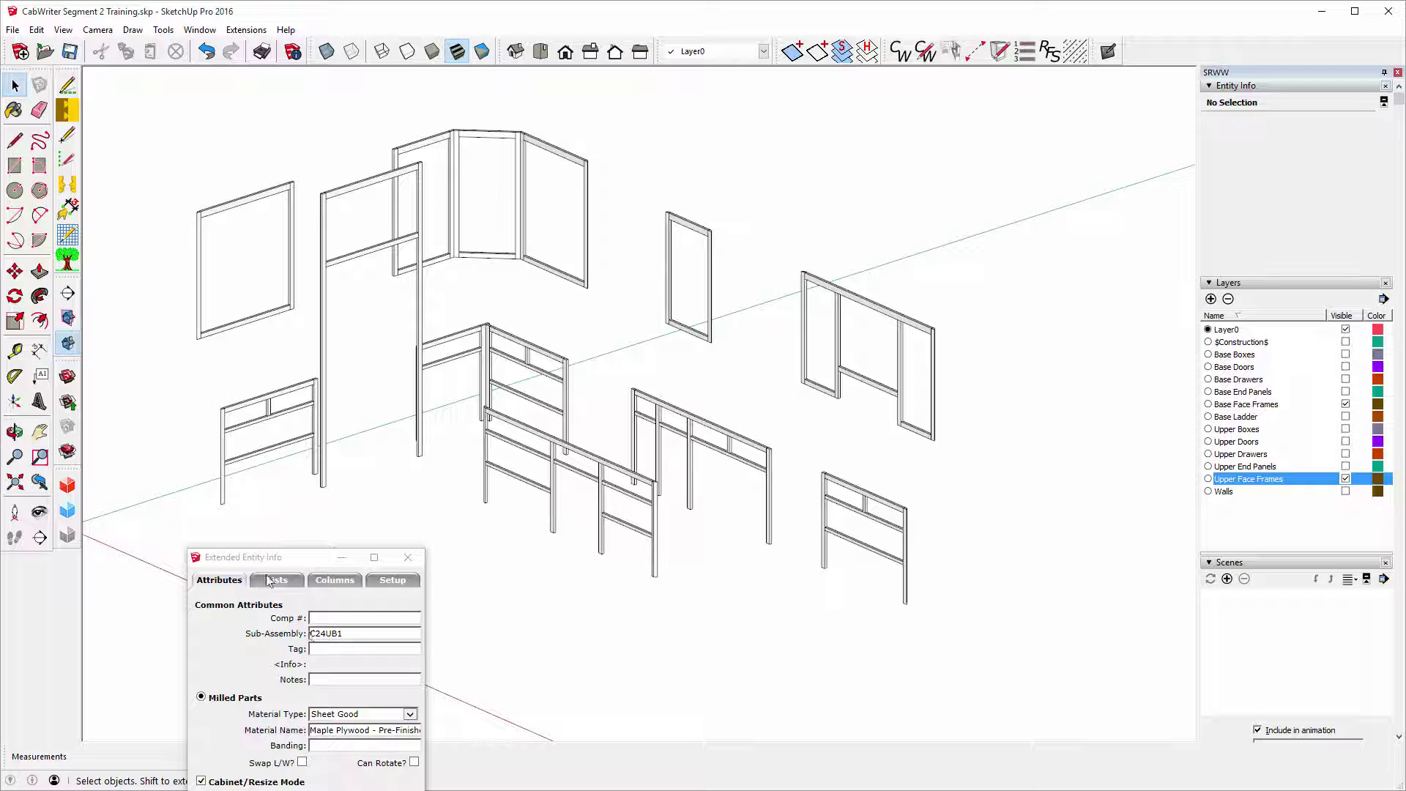
pyautogui.moveTo(270, 565); pyautogui.dragTo(1032, 91)
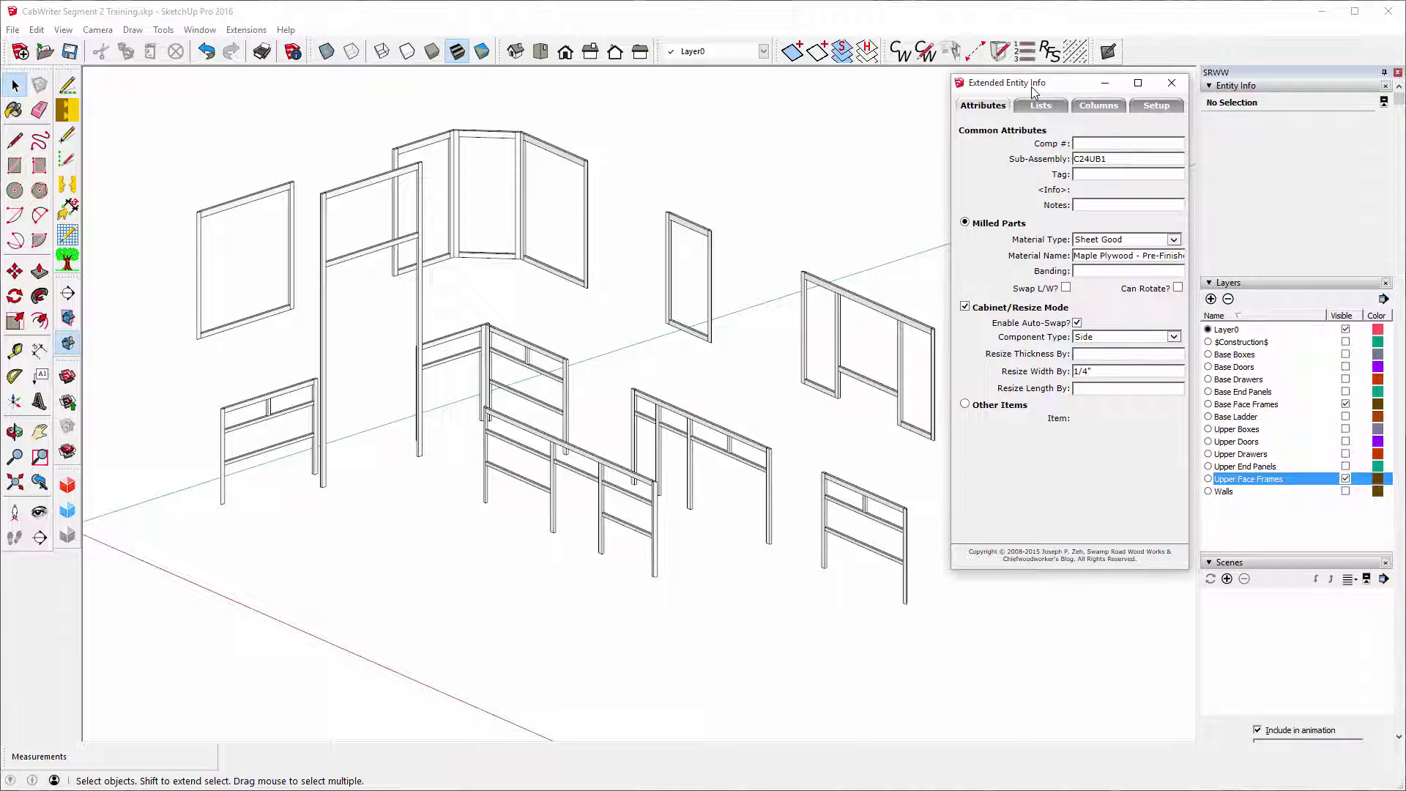
# Select all the visible base and upper face frame parts and set their material to Rough Lumber, Cherry.
pyautogui.click(36, 29)
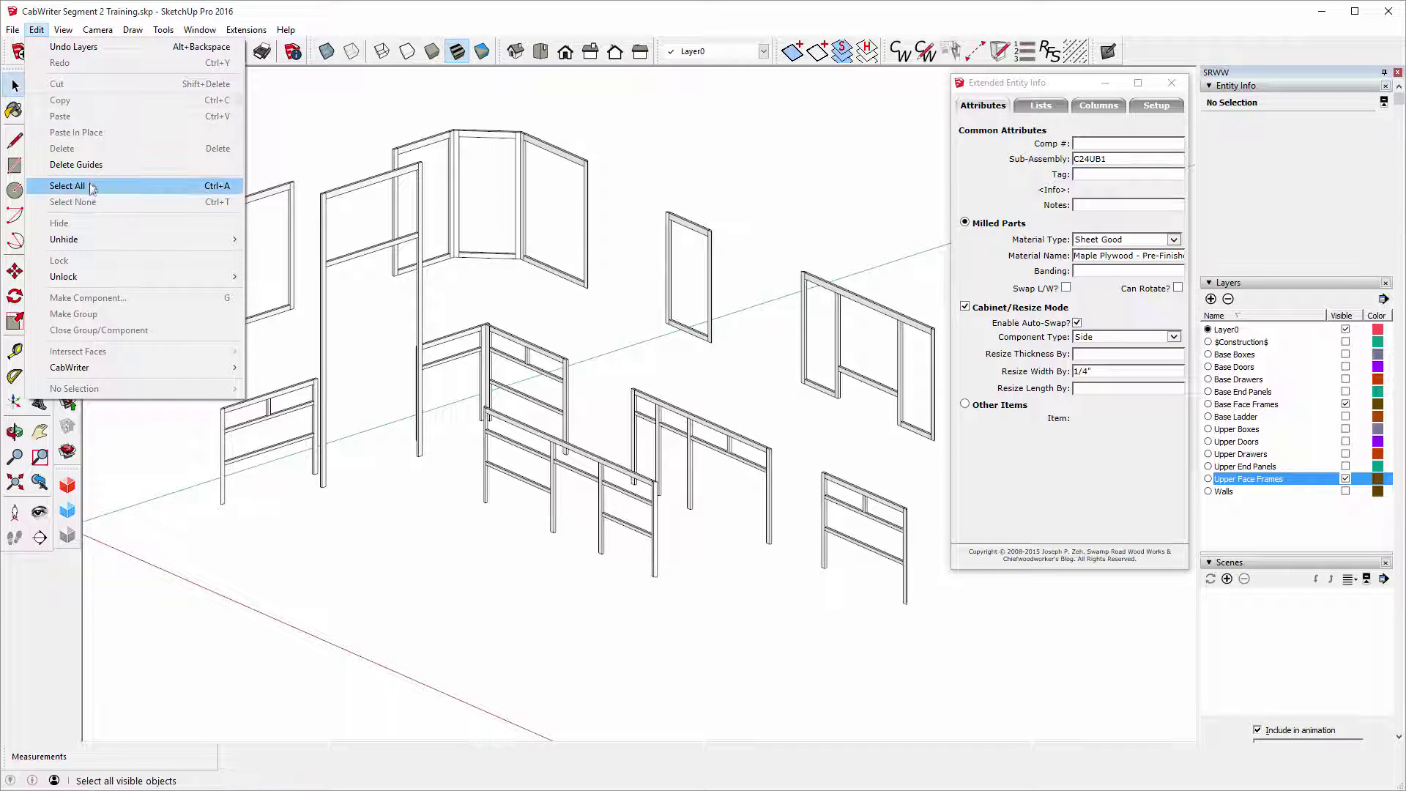
pyautogui.click(91, 187)
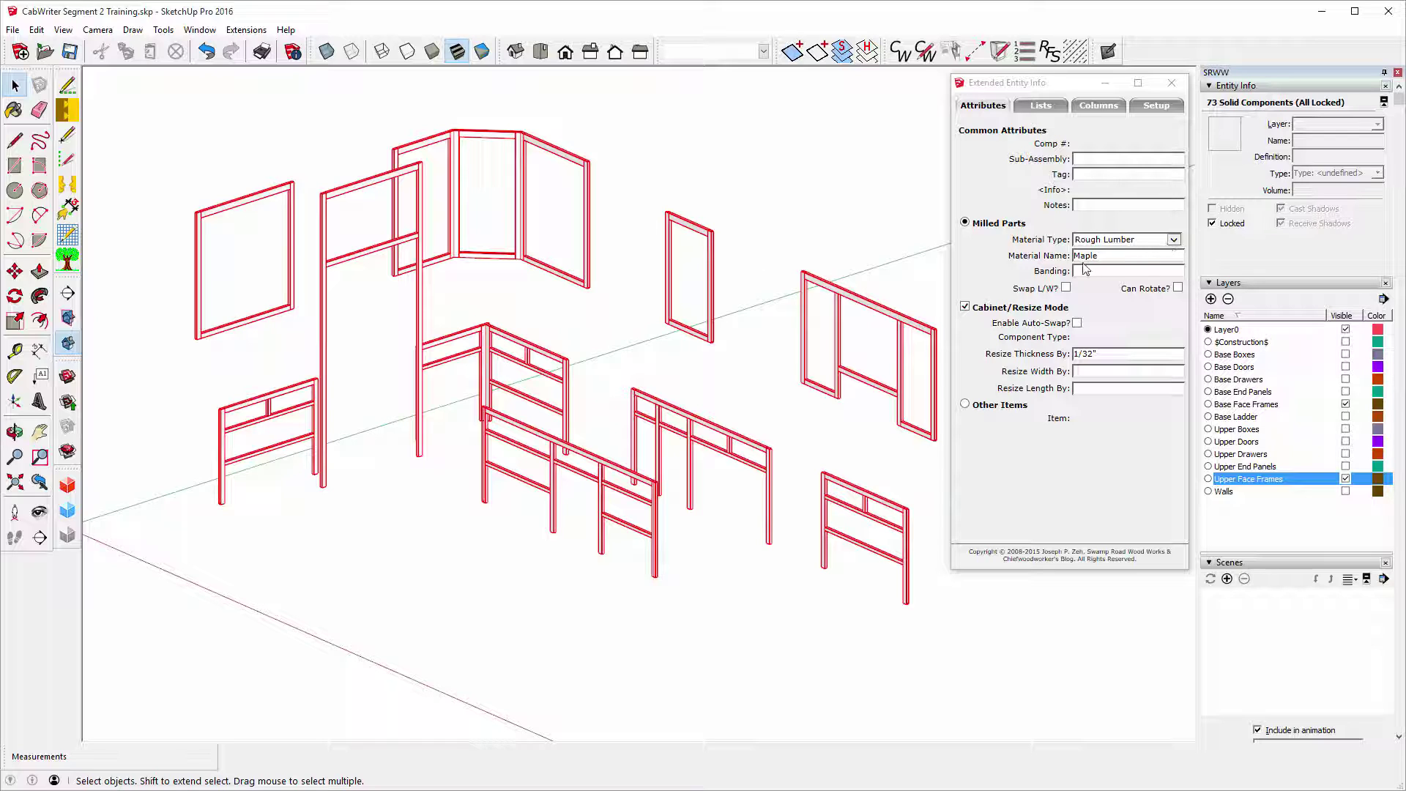
pyautogui.click(1173, 240)
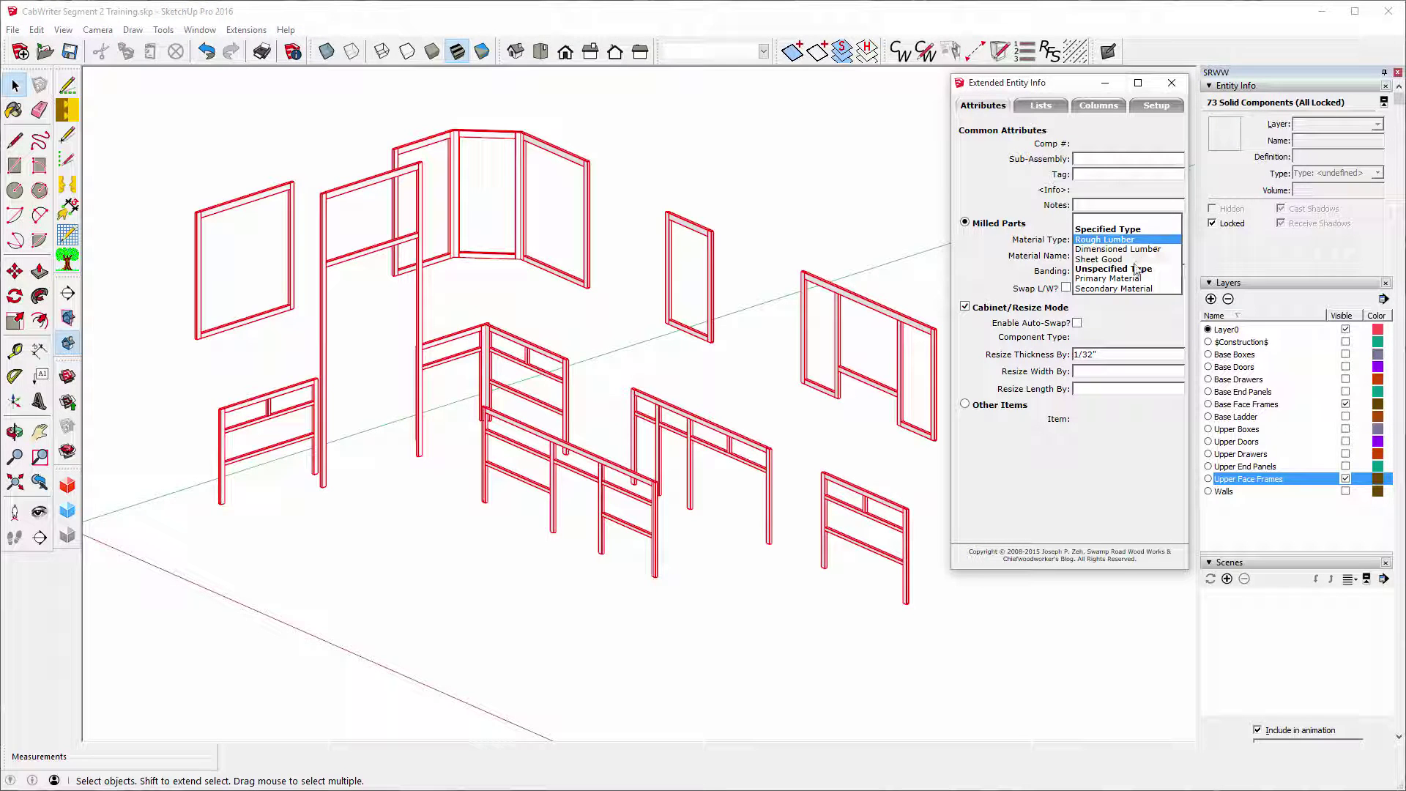
pyautogui.click(1106, 239)
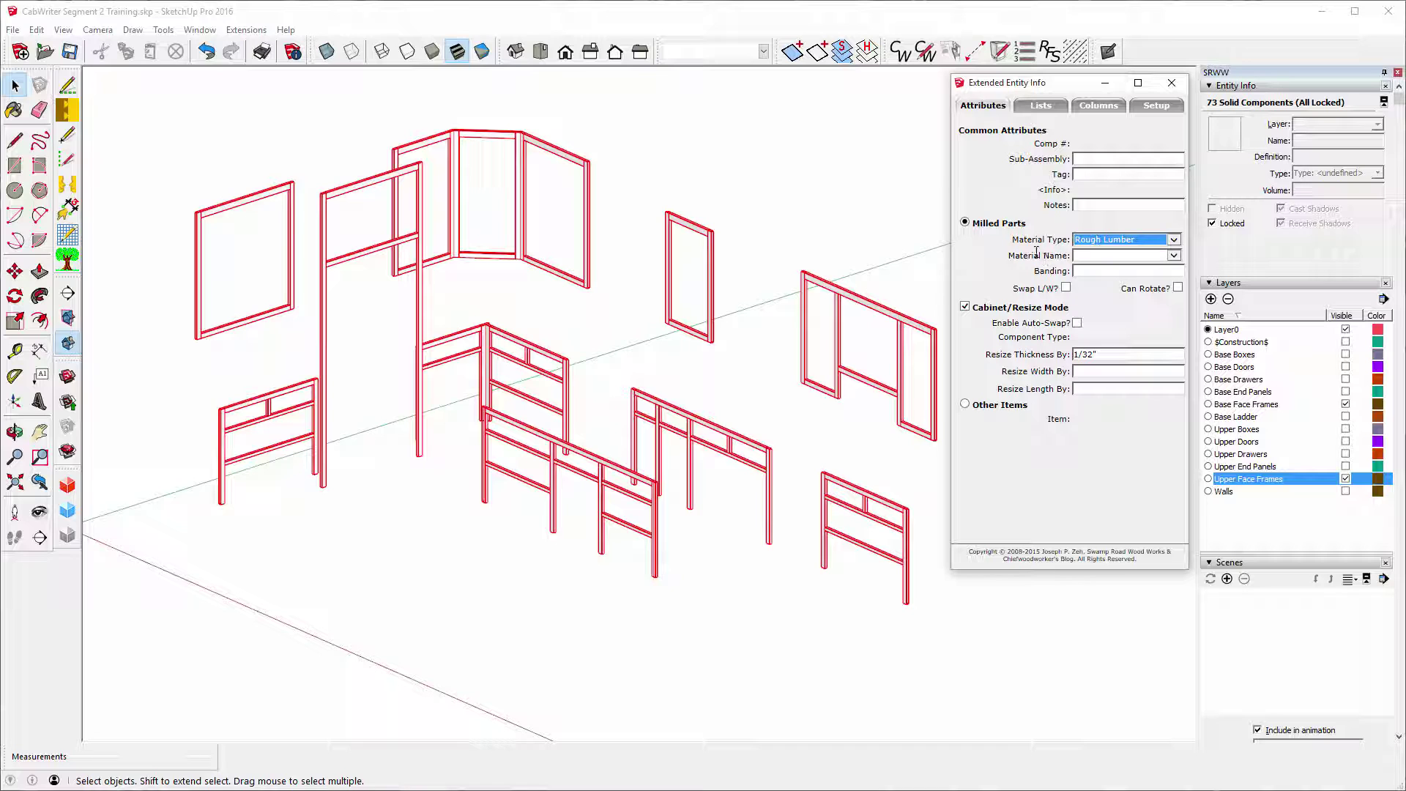
pyautogui.click(1173, 256)
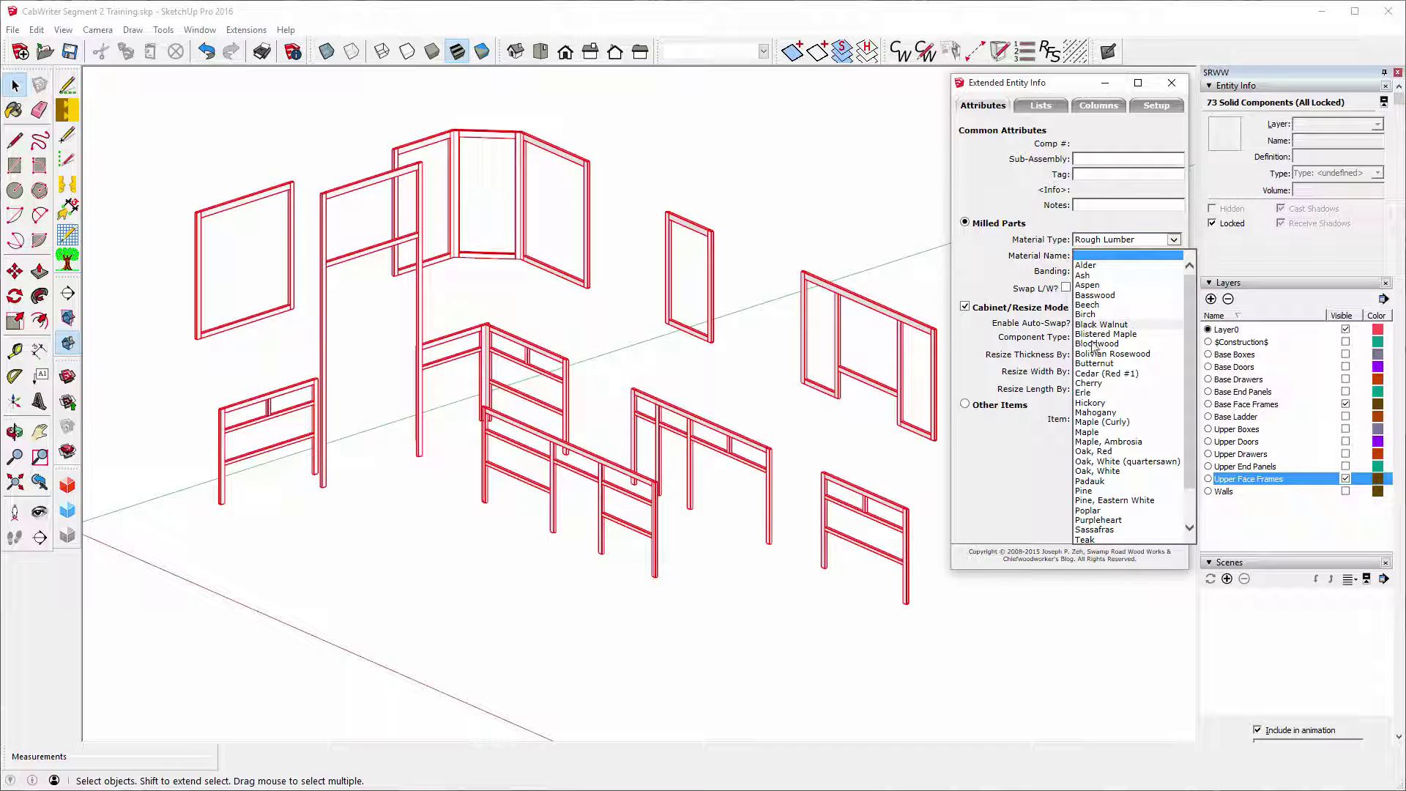
pyautogui.click(1089, 384)
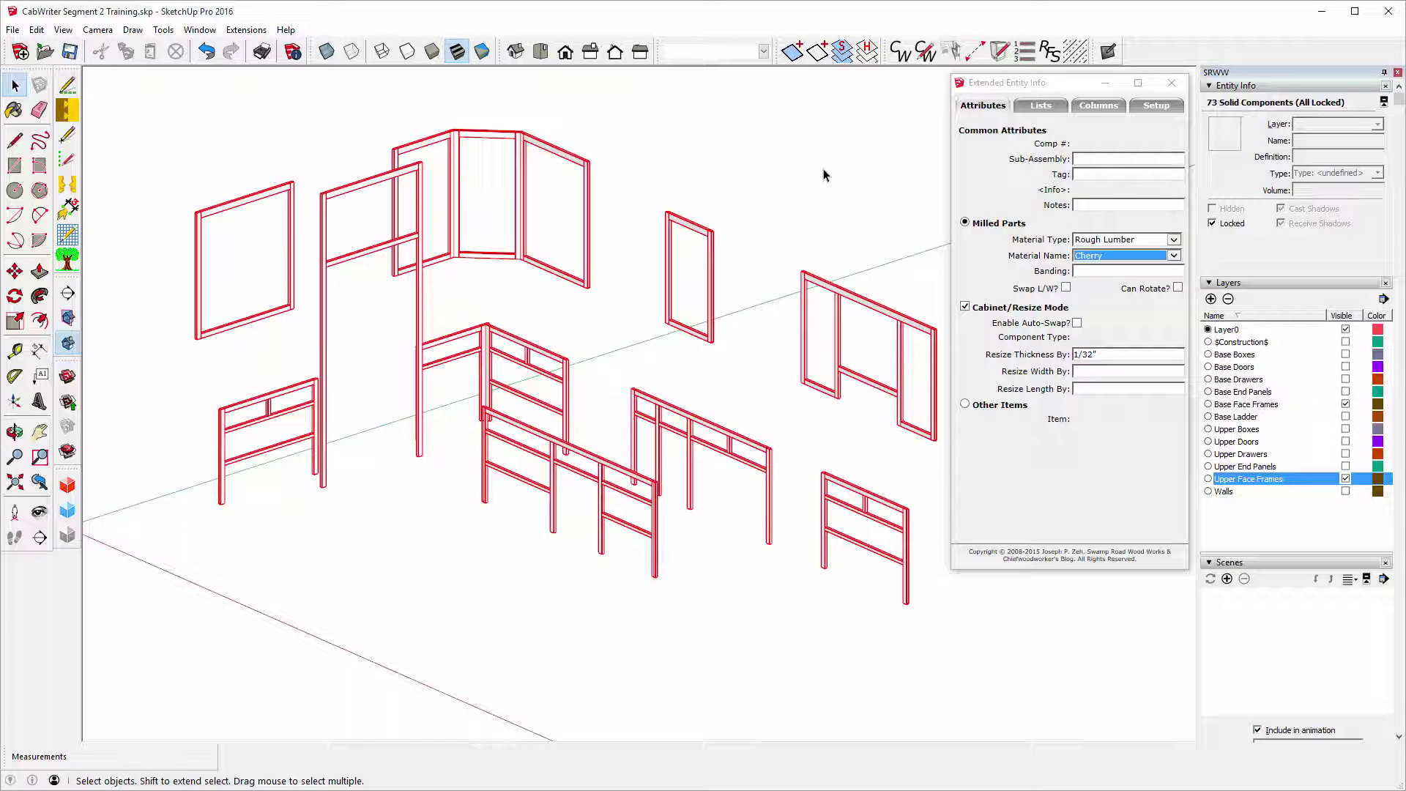
# Set the selected face frame parts' material name to Maple and clear the selection.
pyautogui.click(1174, 257)
pyautogui.click(1174, 256)
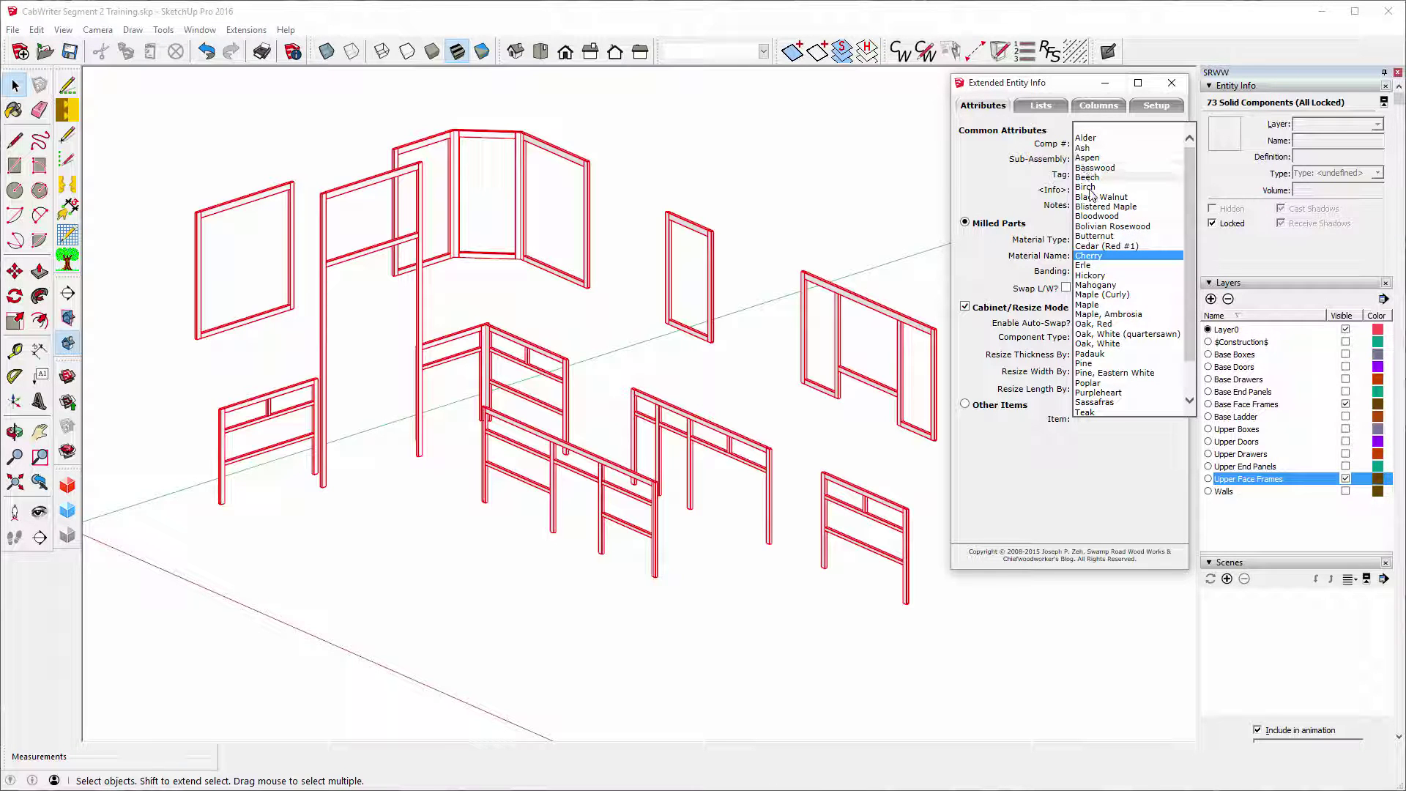
pyautogui.click(1083, 304)
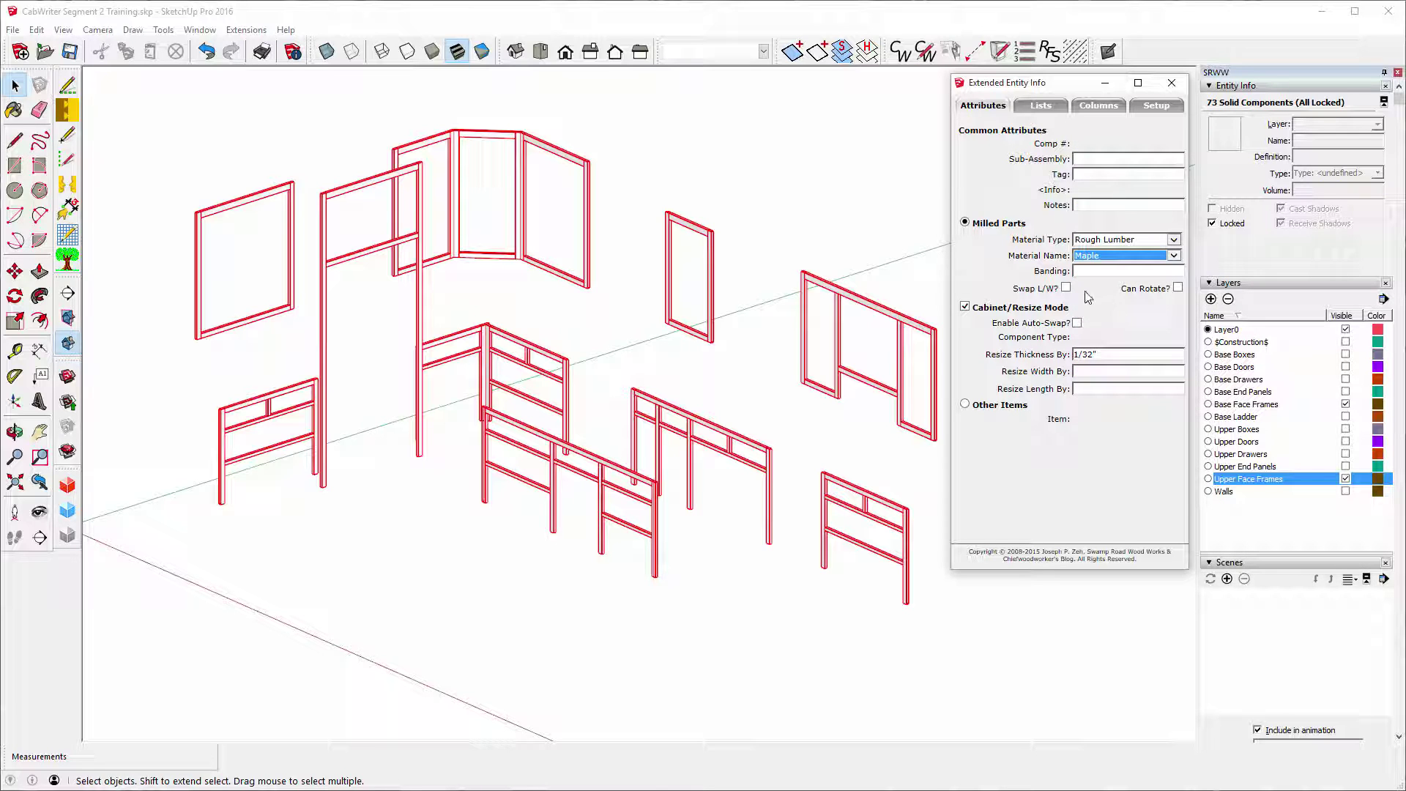
pyautogui.click(842, 160)
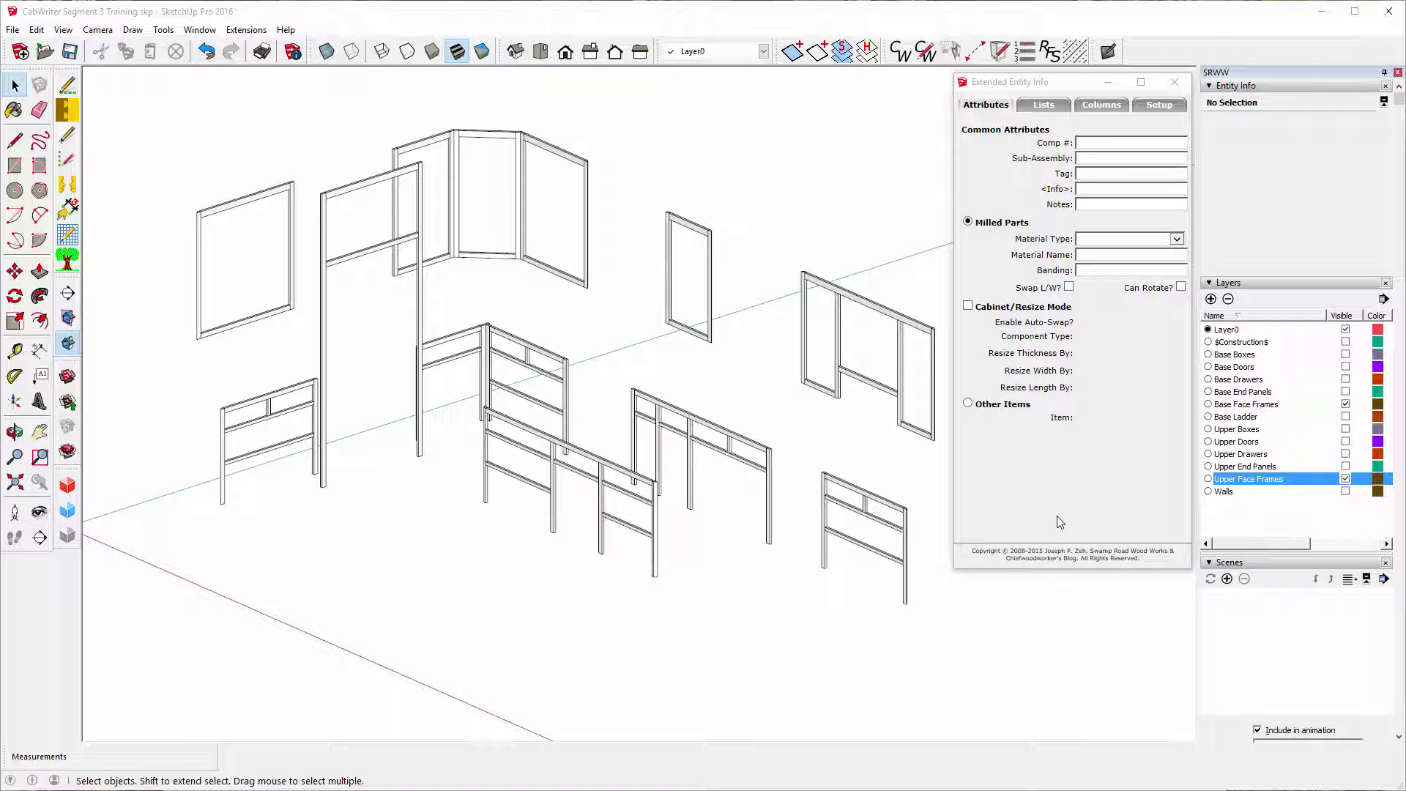
# Open the CutList Bridge User's Guide from the Extended Entity Info setup, skim its opening pages, and close it.
pyautogui.click(1154, 105)
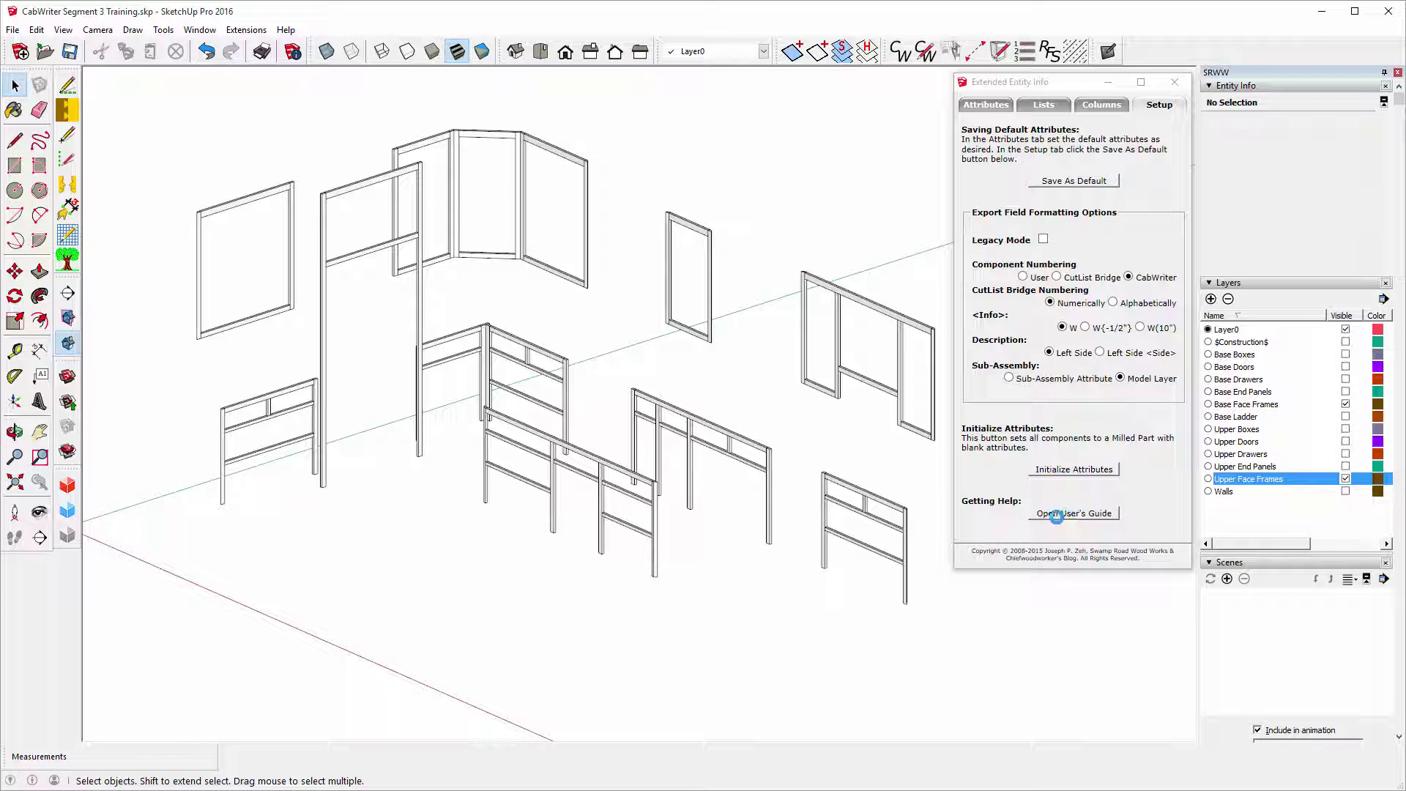
pyautogui.click(1076, 514)
pyautogui.click(1074, 514)
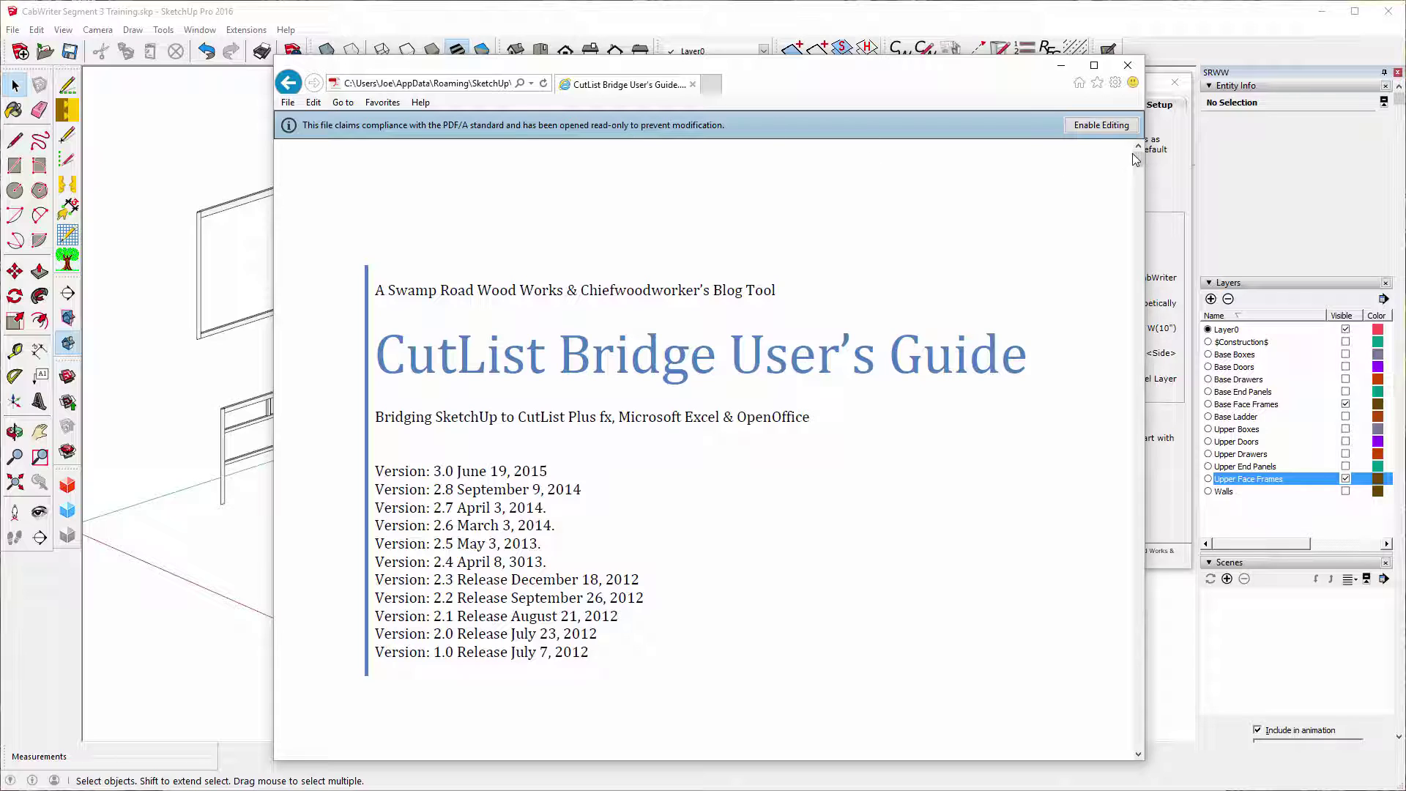
pyautogui.moveTo(1139, 165)
pyautogui.mouseDown()
pyautogui.moveTo(1139, 446)
pyautogui.moveTo(1105, 756)
pyautogui.moveTo(1154, 158)
pyautogui.mouseUp()
pyautogui.moveTo(1121, 203); pyautogui.dragTo(1122, 205)
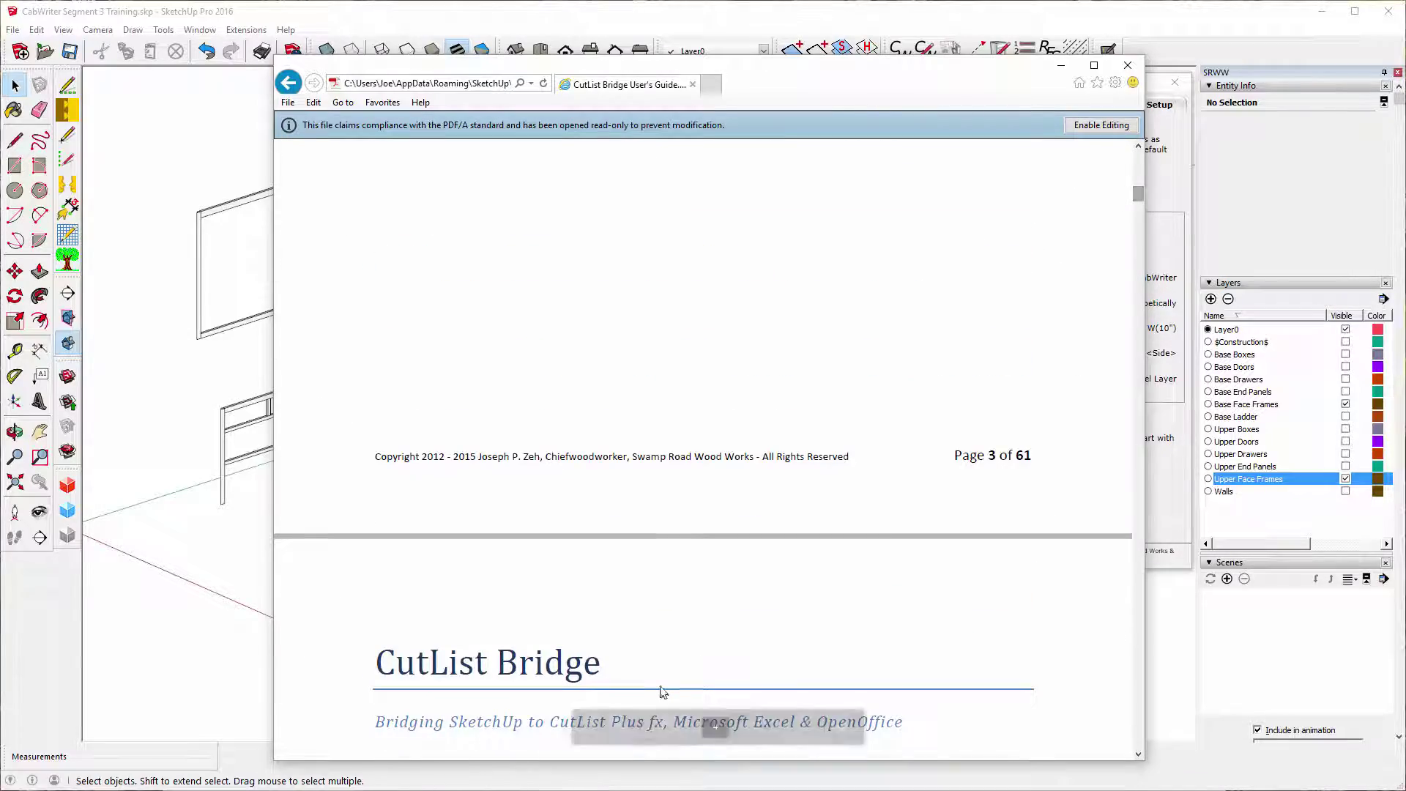
pyautogui.scroll(-3, 816, 427)
pyautogui.scroll(-3, 813, 428)
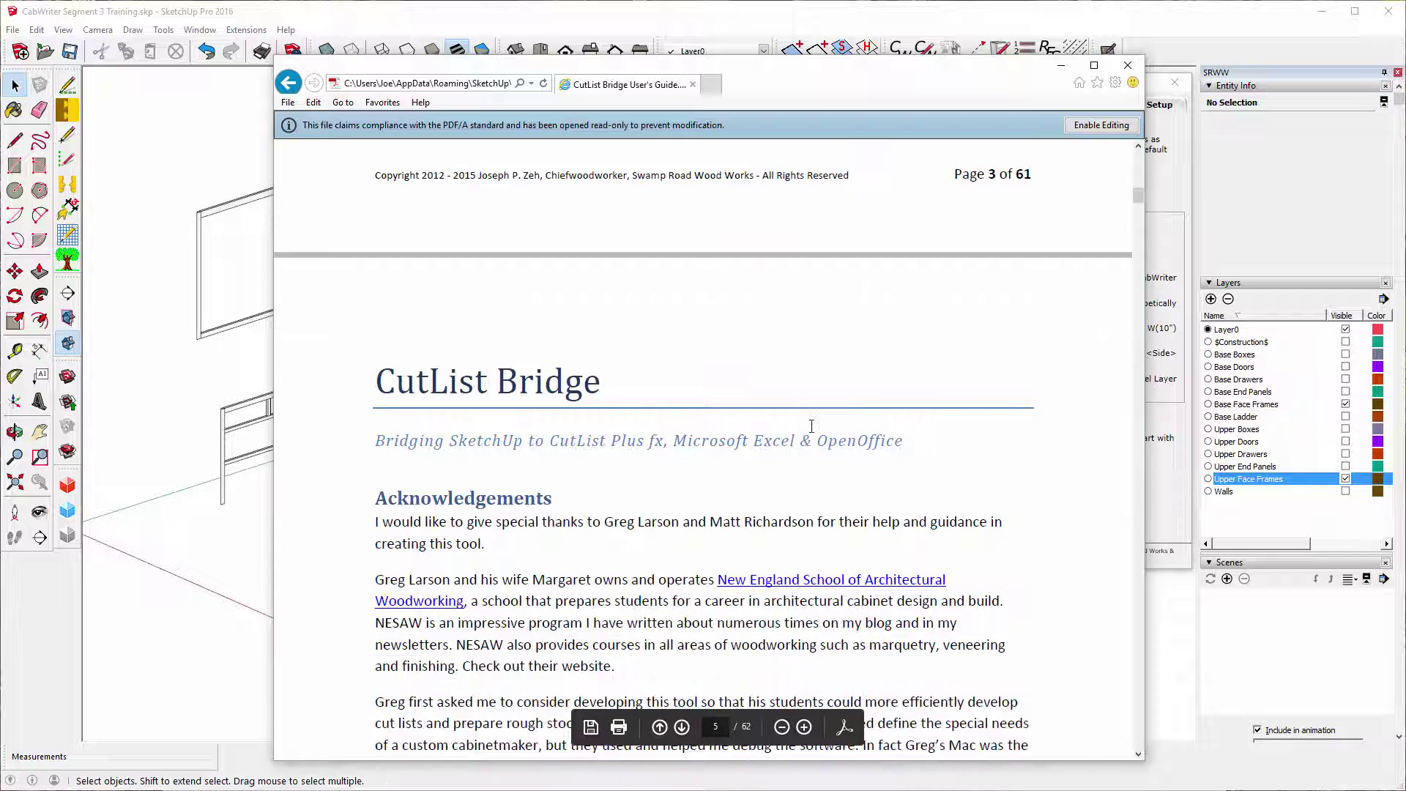
pyautogui.scroll(4, 811, 432)
pyautogui.scroll(10, 813, 423)
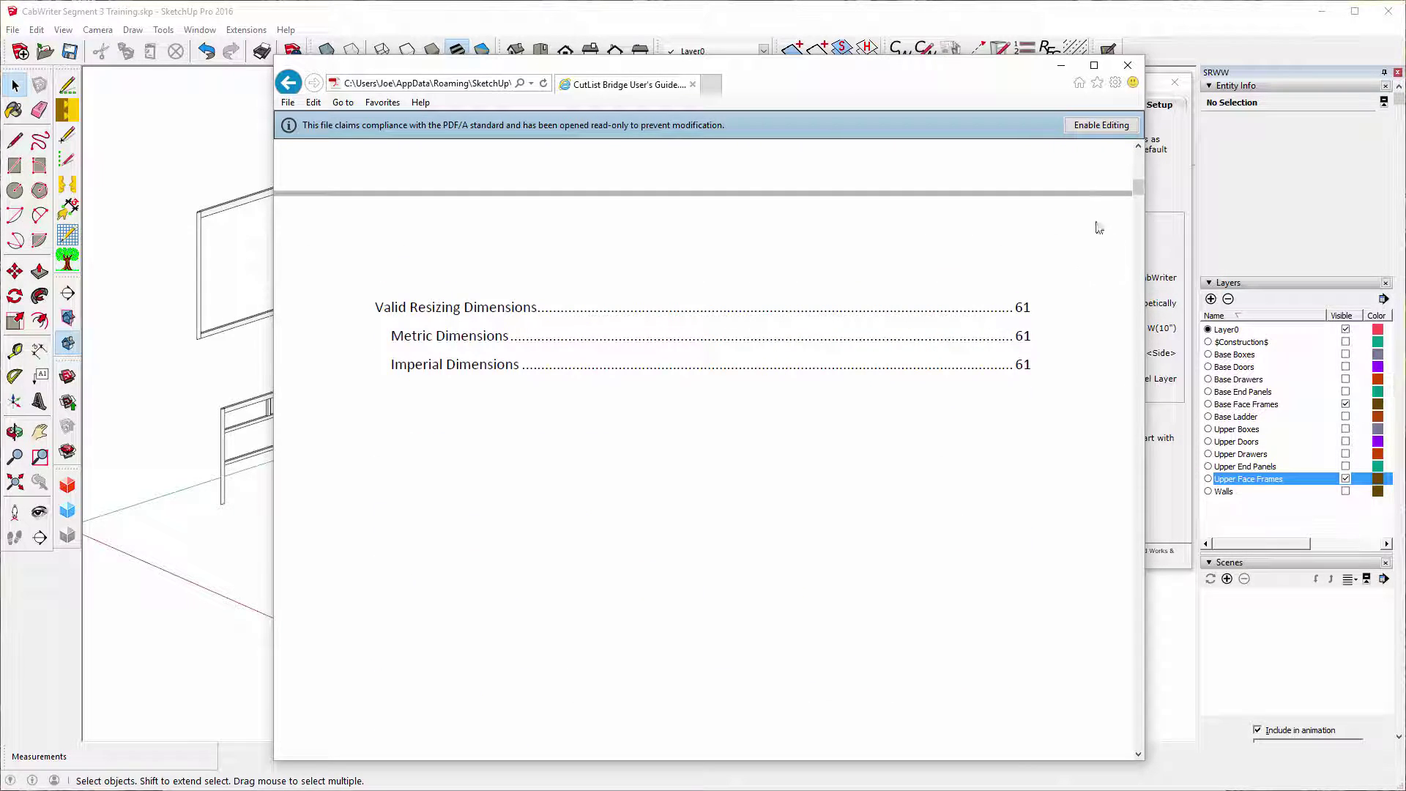
pyautogui.moveTo(1139, 194); pyautogui.dragTo(1139, 158)
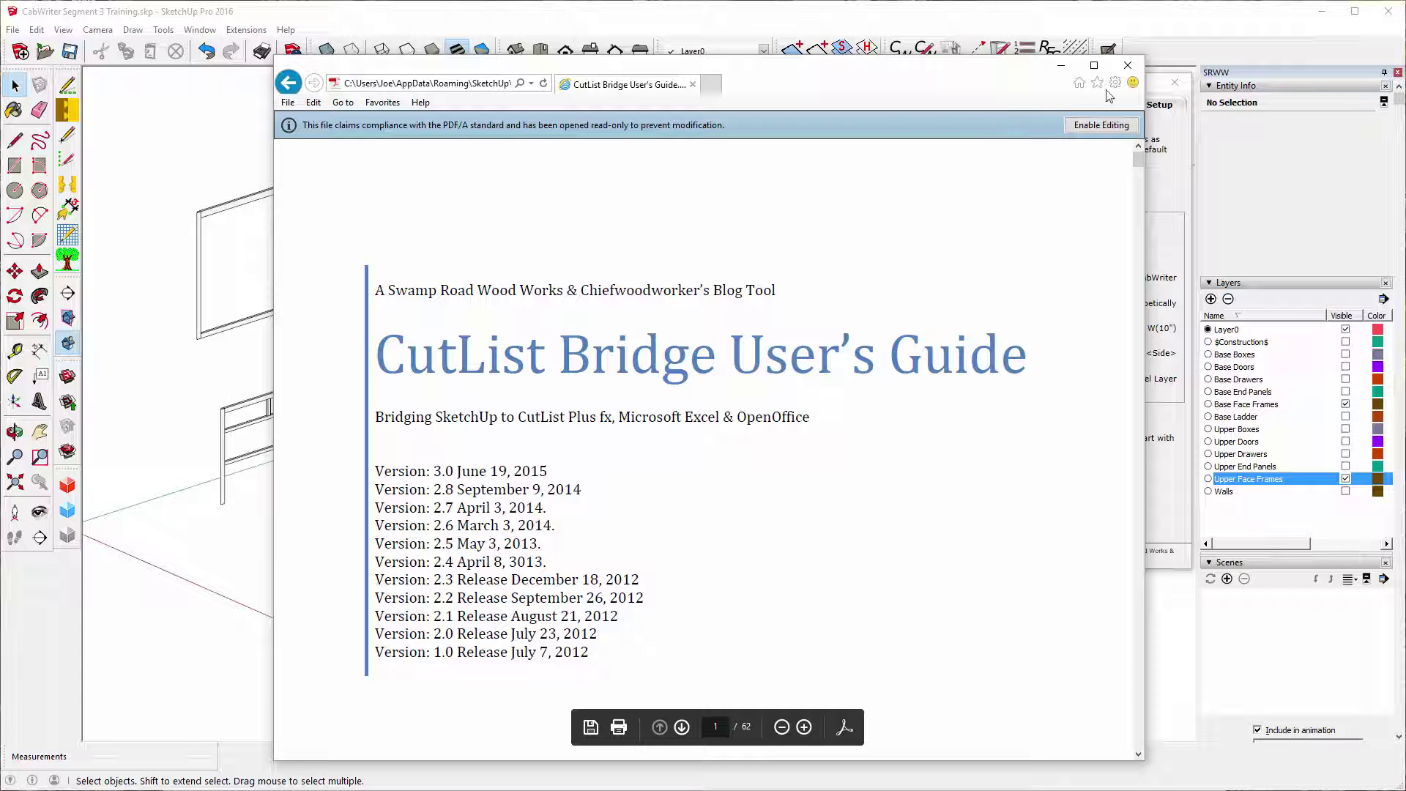
pyautogui.click(1127, 69)
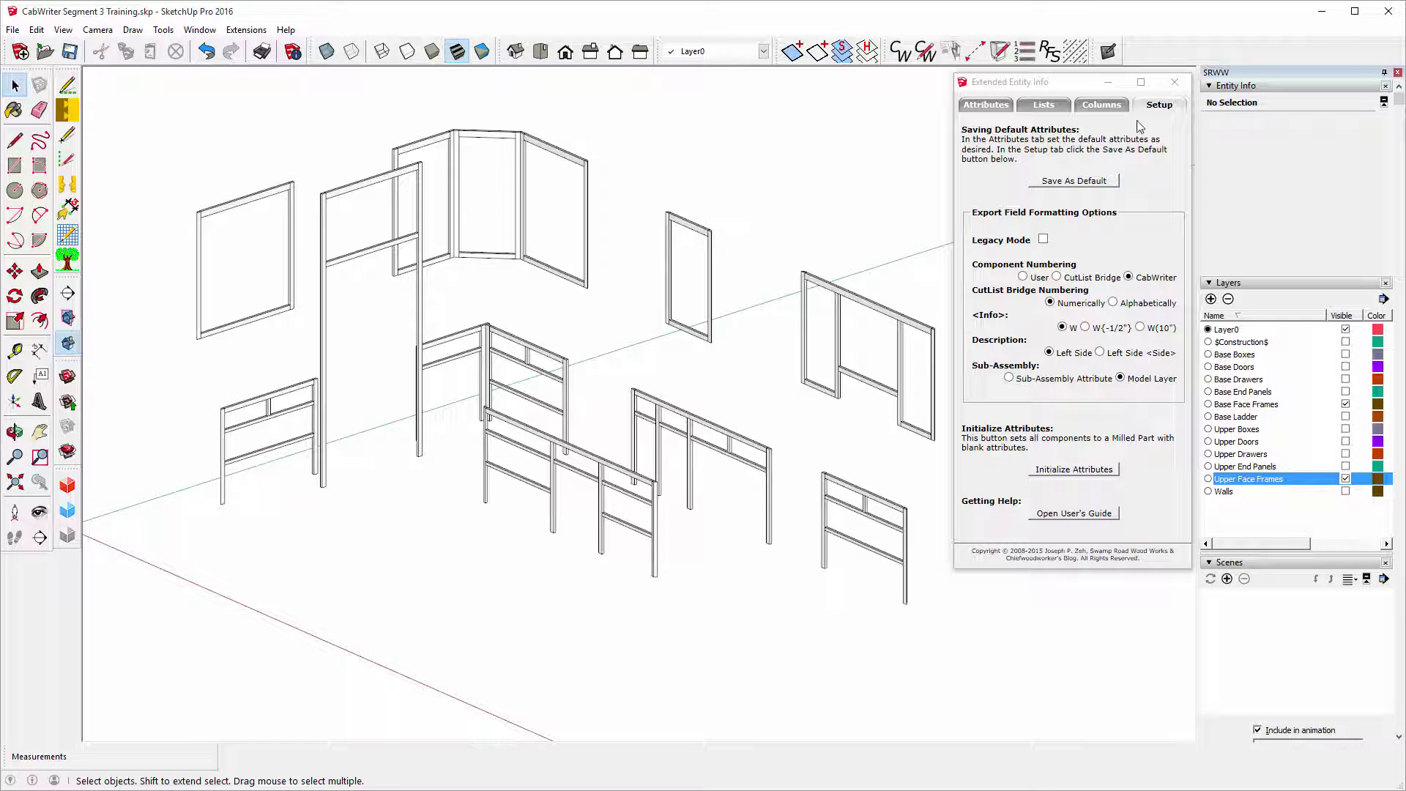
# Show all the cabinet part layers, leaving only the Walls and $Construction$ layers hidden.
pyautogui.click(866, 53)
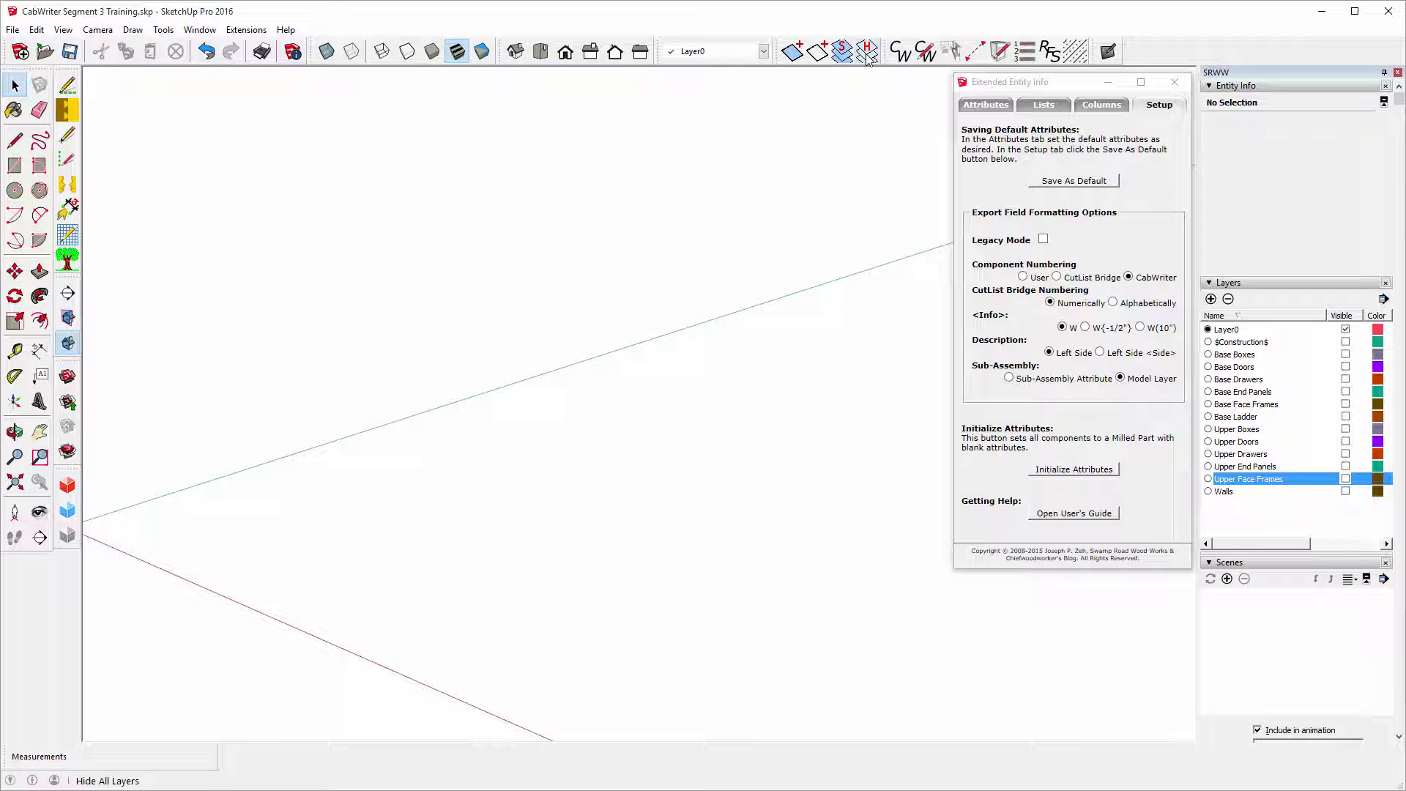
pyautogui.click(842, 51)
pyautogui.click(1345, 491)
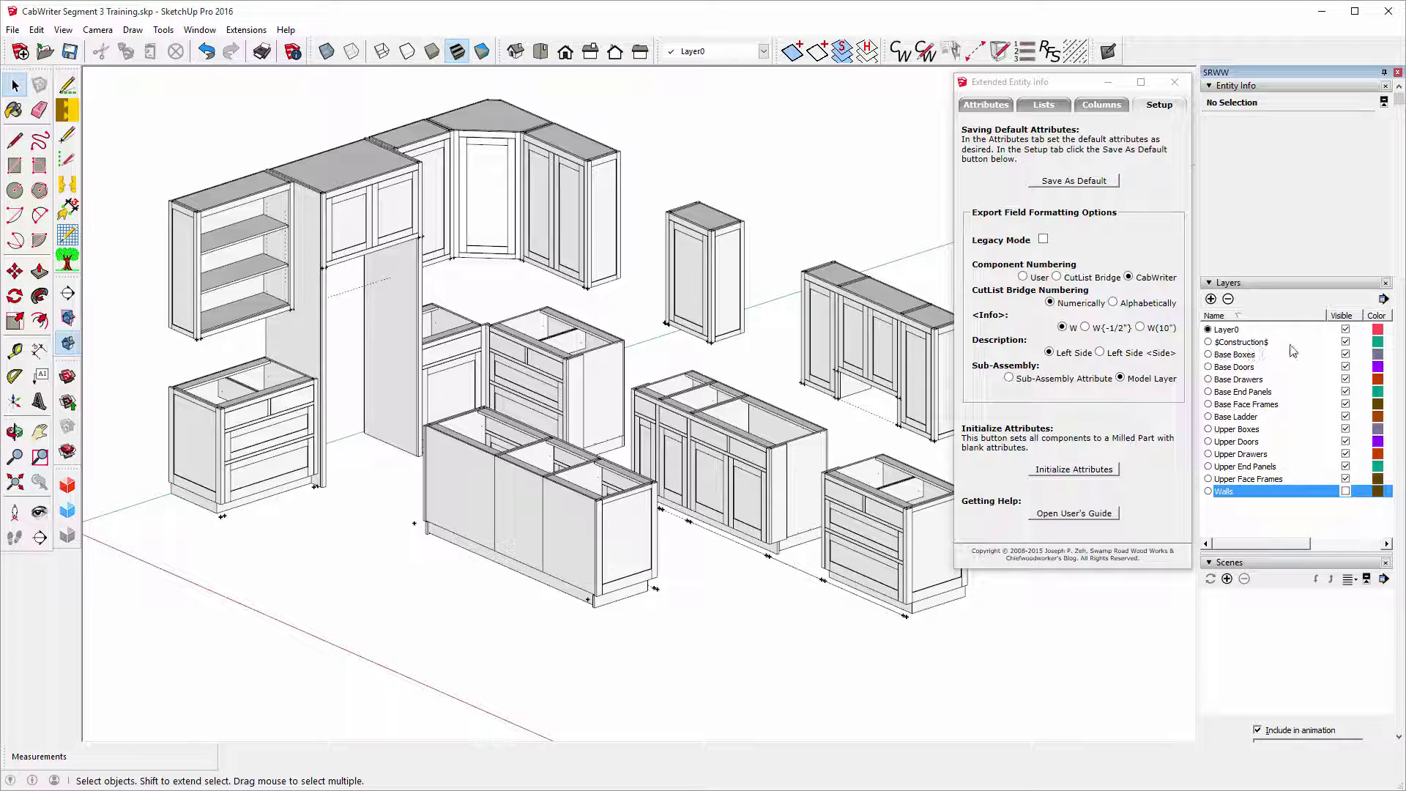
pyautogui.click(1345, 341)
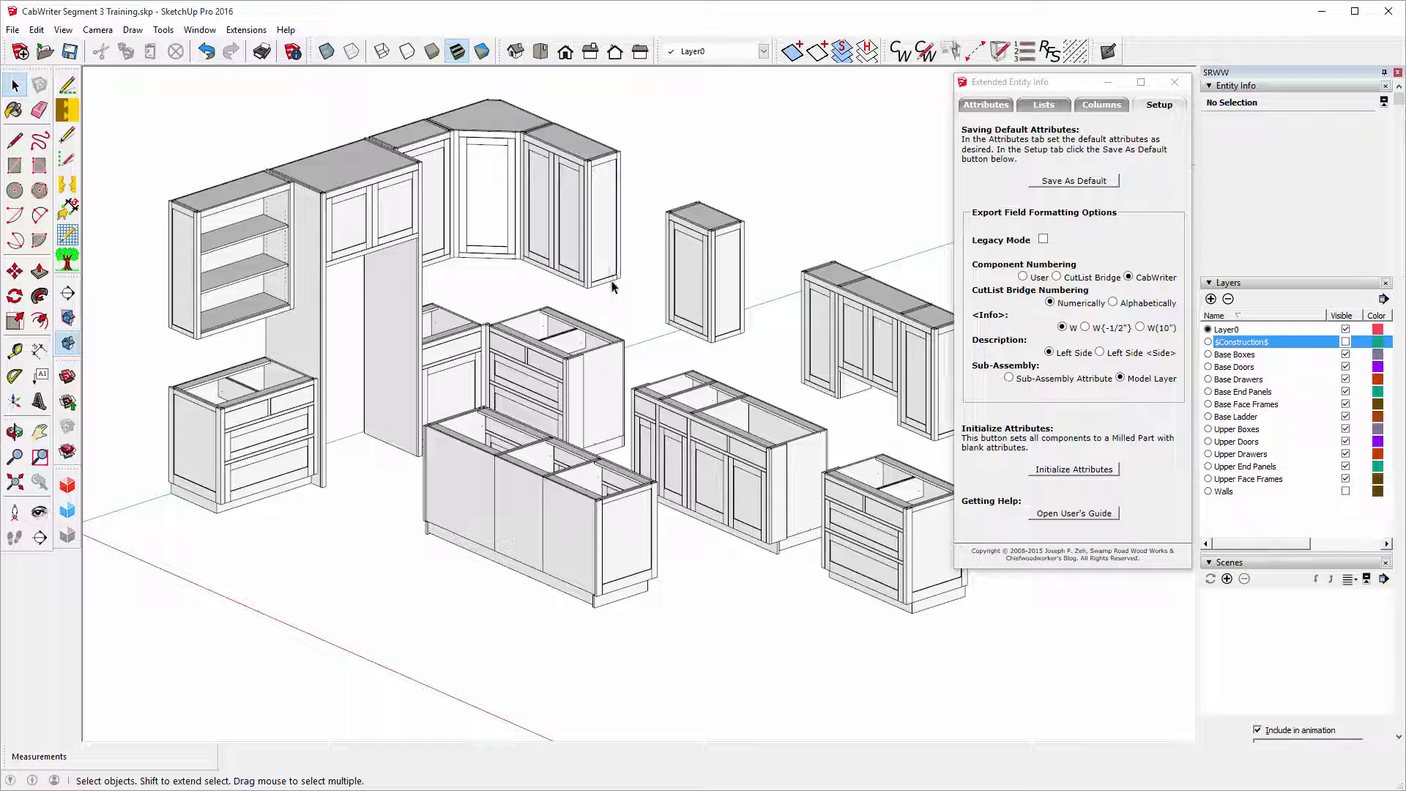
# Examine the extended attributes of the far right base cabinet's end front stile and of the corner upper cabinet's top.
pyautogui.click(908, 580)
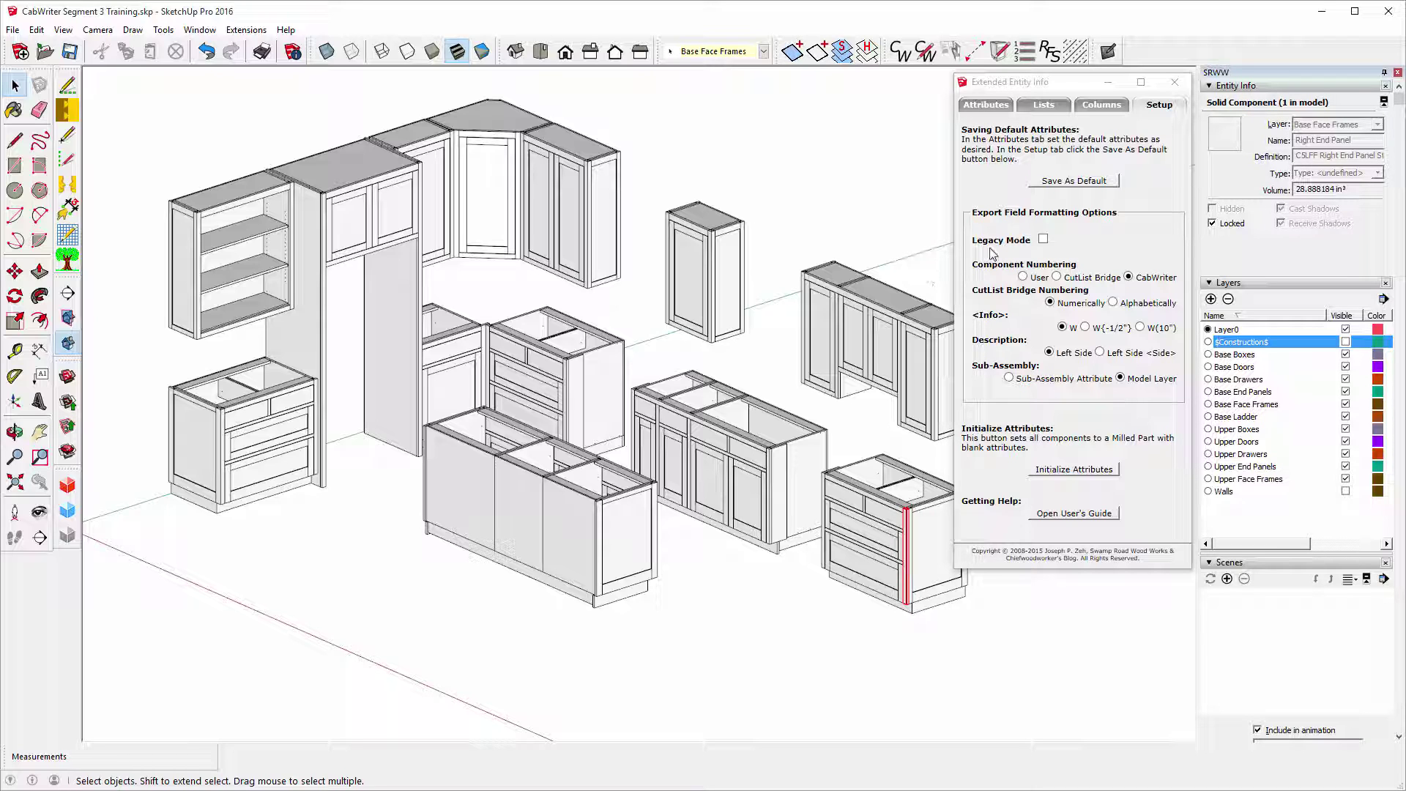
pyautogui.click(993, 109)
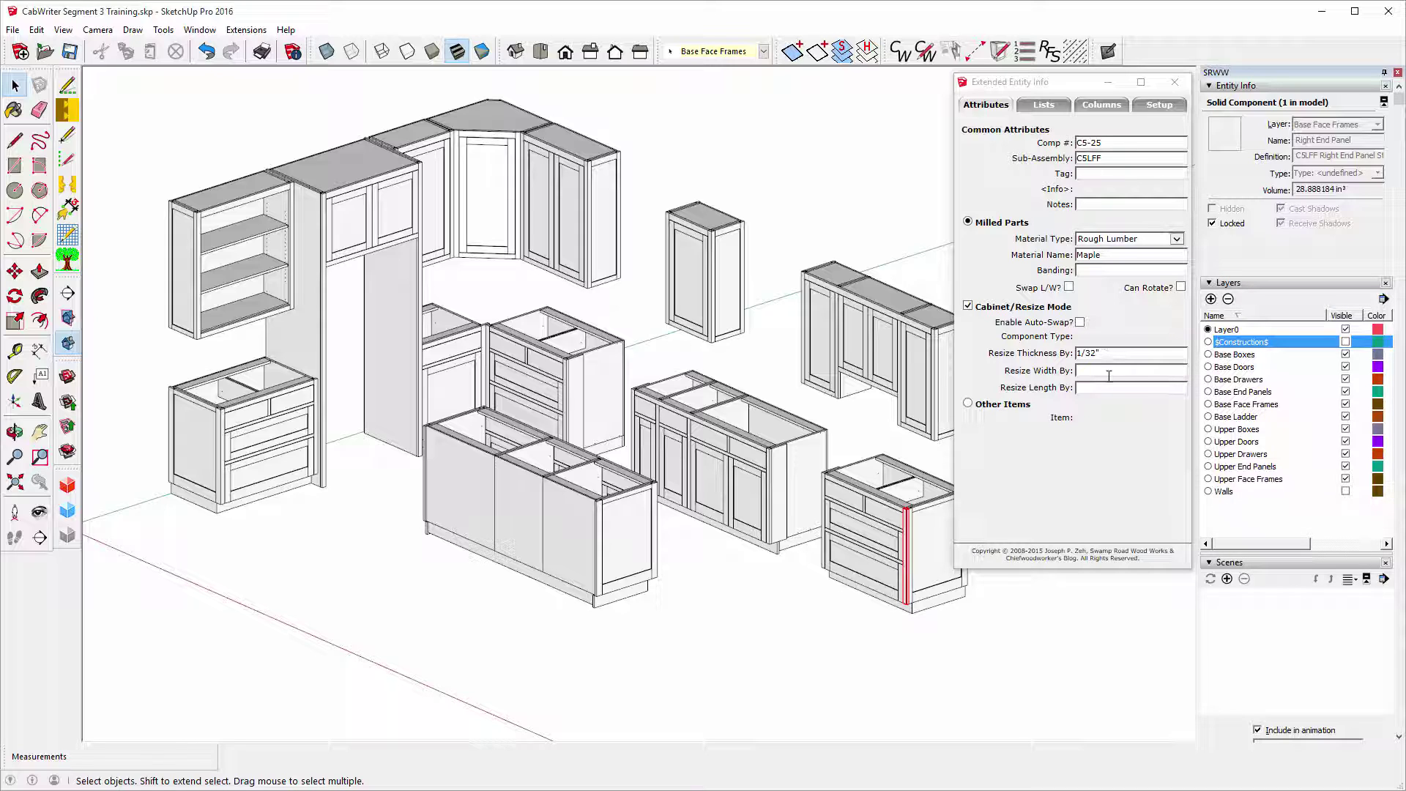
pyautogui.click(495, 120)
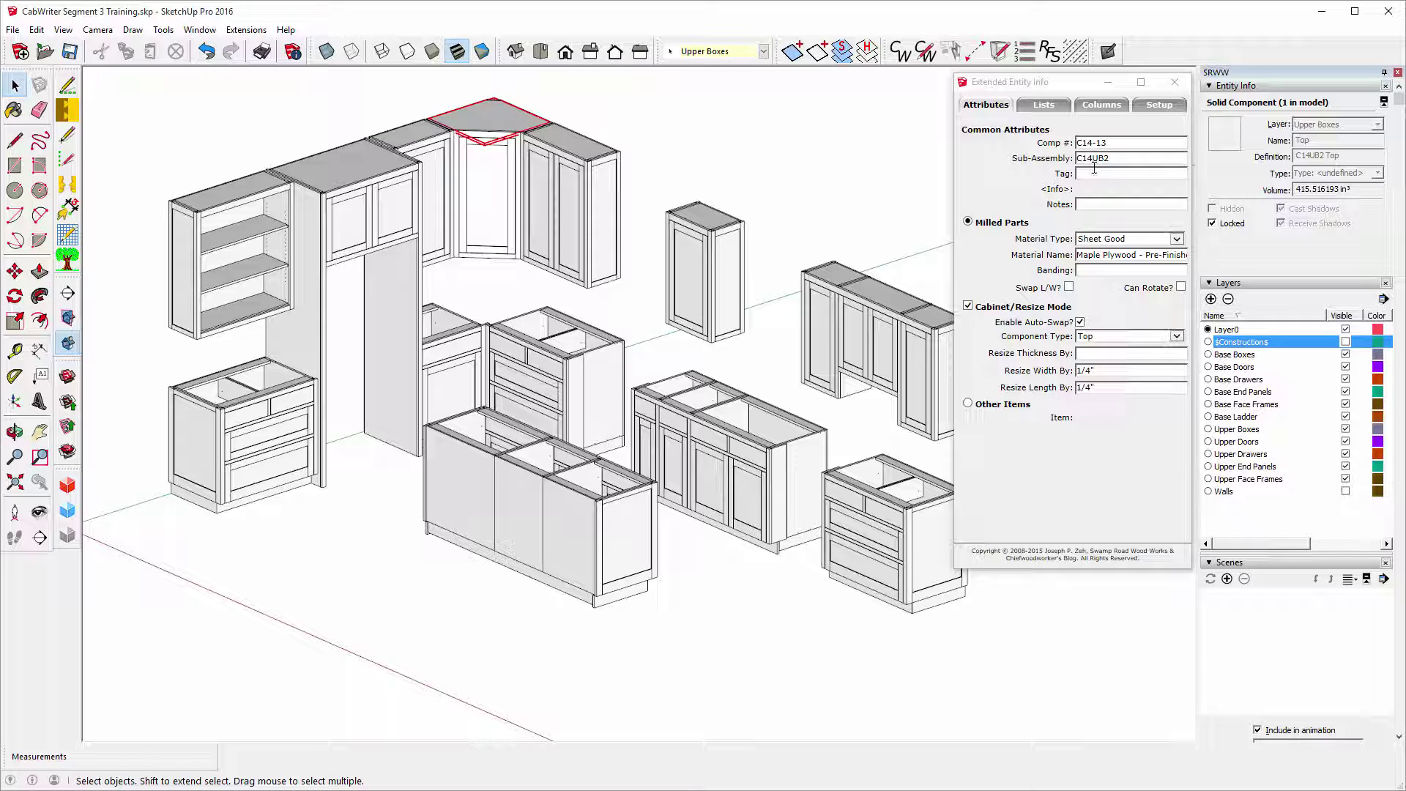
# Compare the export formatting options for Sub-Assembly with the corner upper top's sub-assembly attribute, layer and definition.
pyautogui.click(1157, 105)
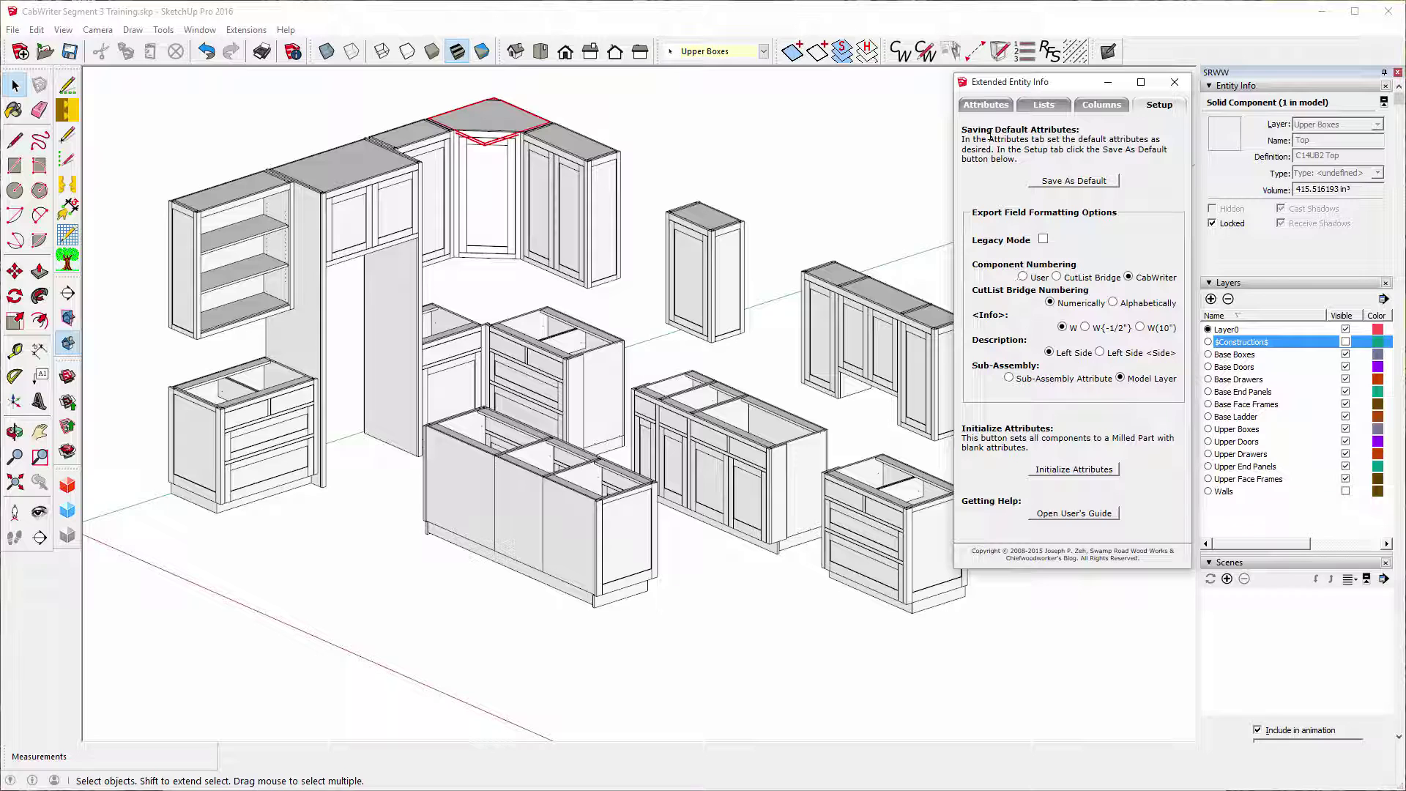
pyautogui.click(986, 106)
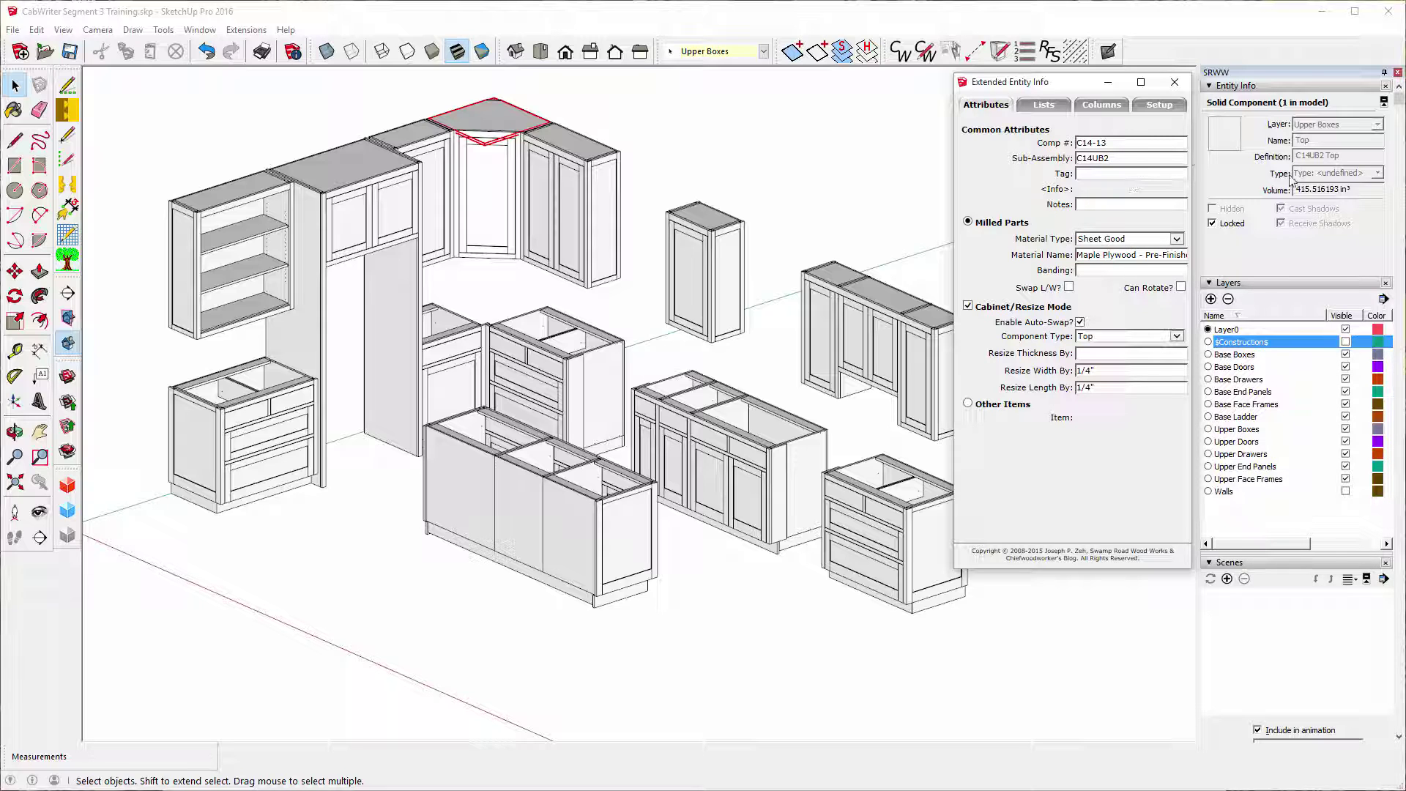
pyautogui.click(1322, 155)
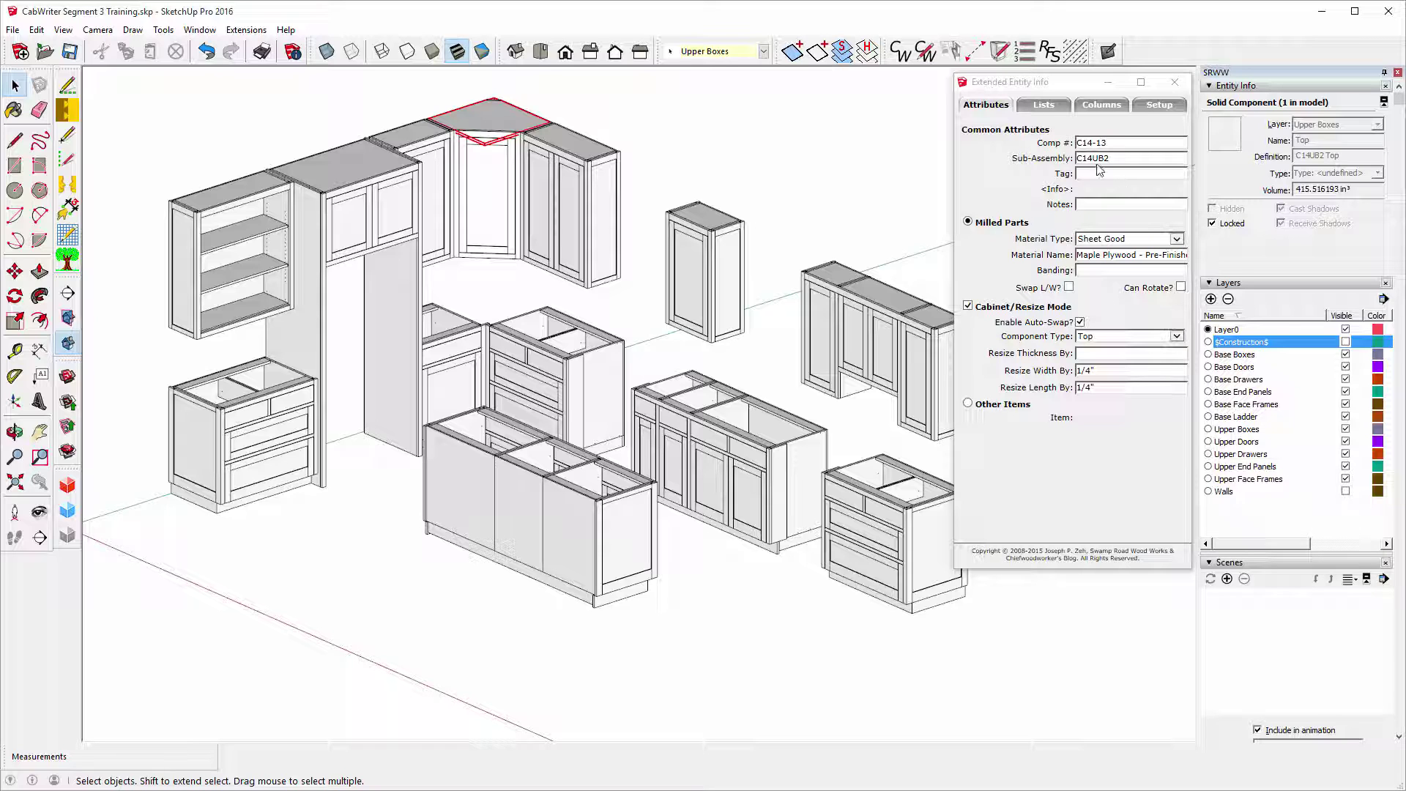
pyautogui.click(1149, 106)
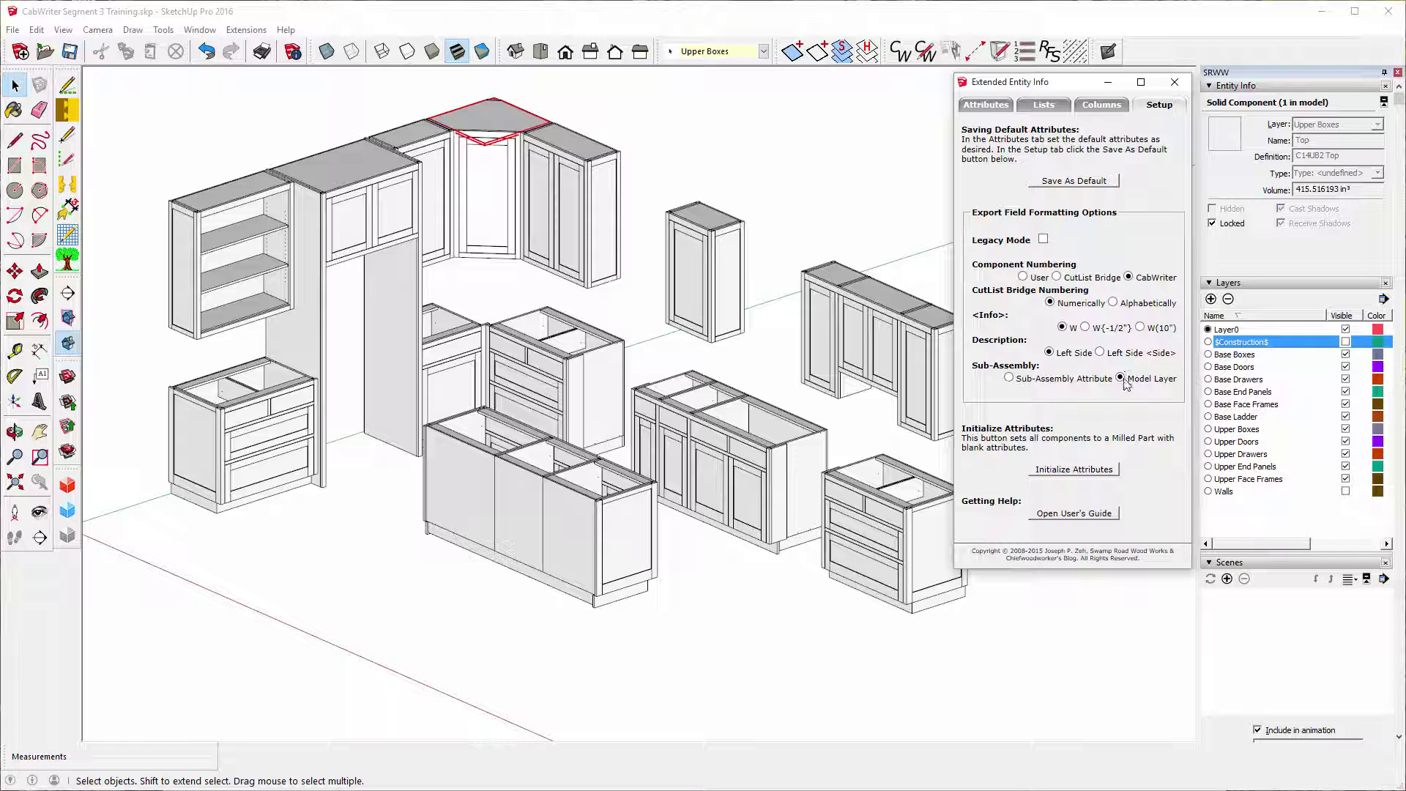
pyautogui.click(986, 104)
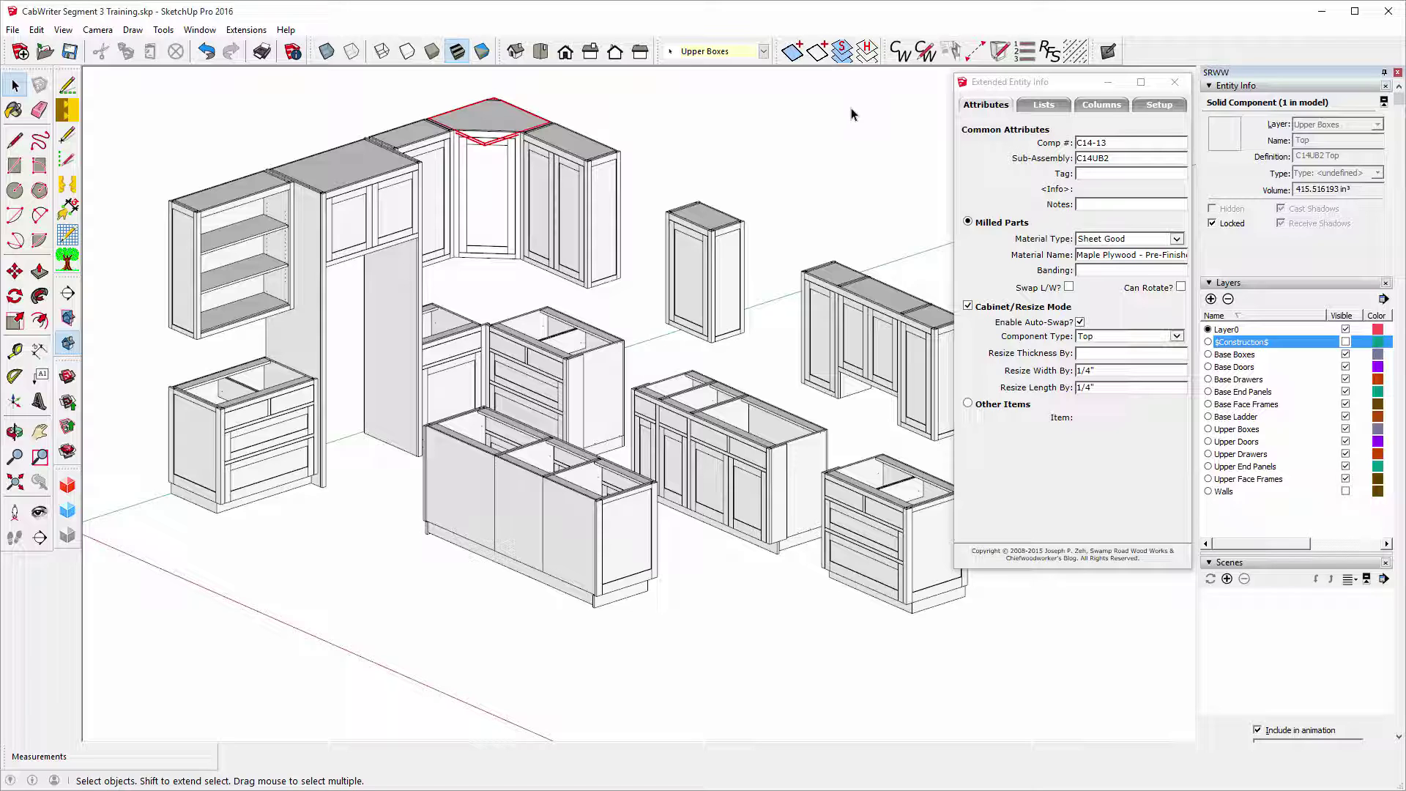